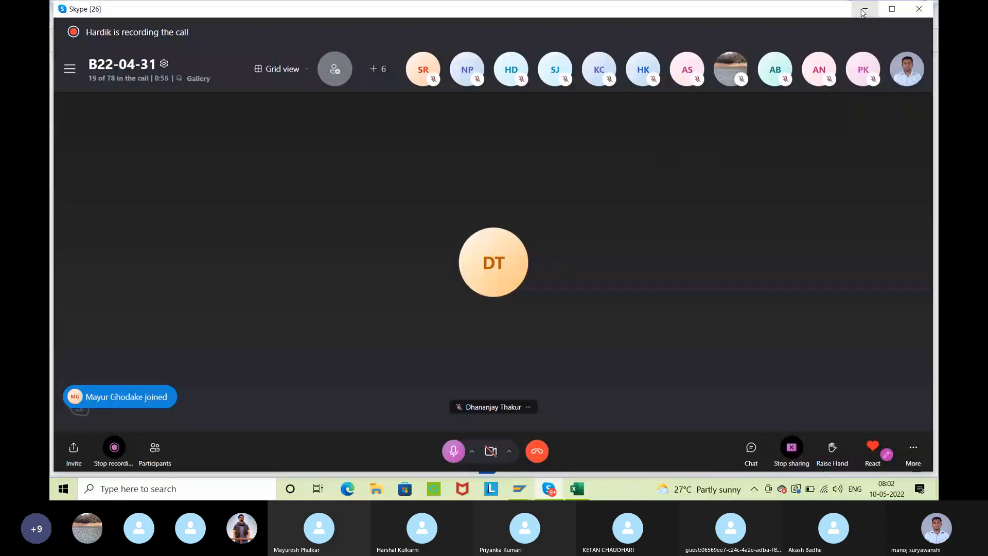
Hide the Skype call window and maximize the split valuation workbook in Excel
click(863, 9)
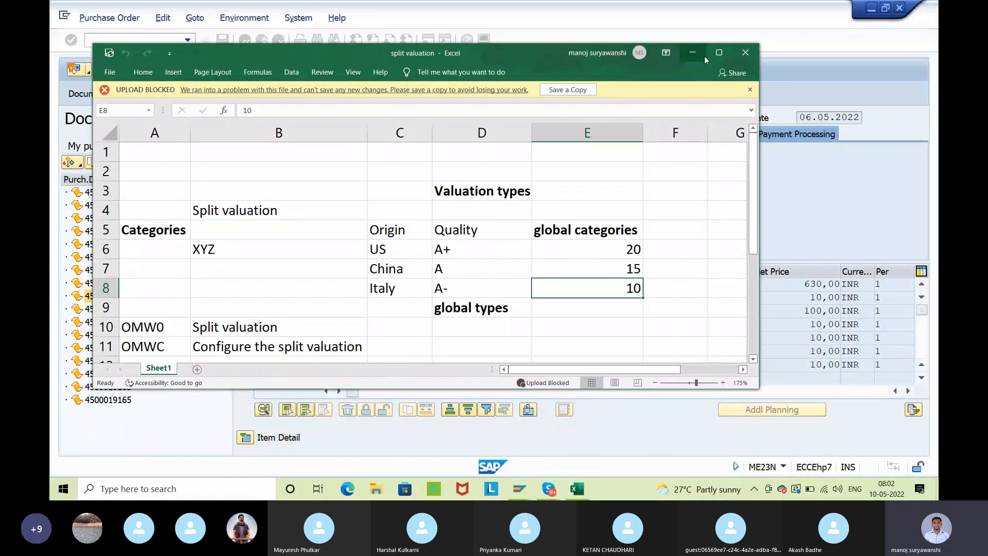
click(719, 52)
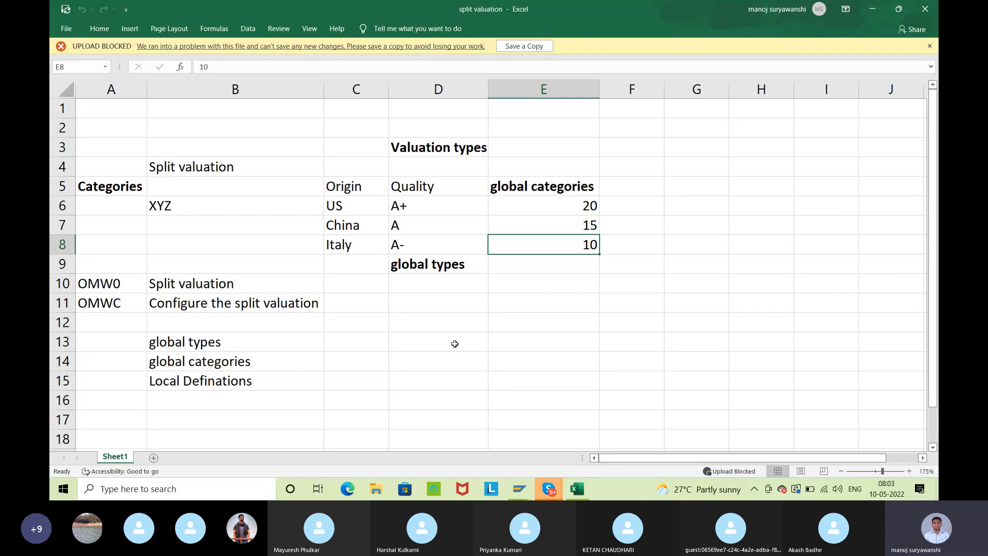
Switch to SAP and log off from the session showing the standard purchase order, discarding unsaved data
click(521, 489)
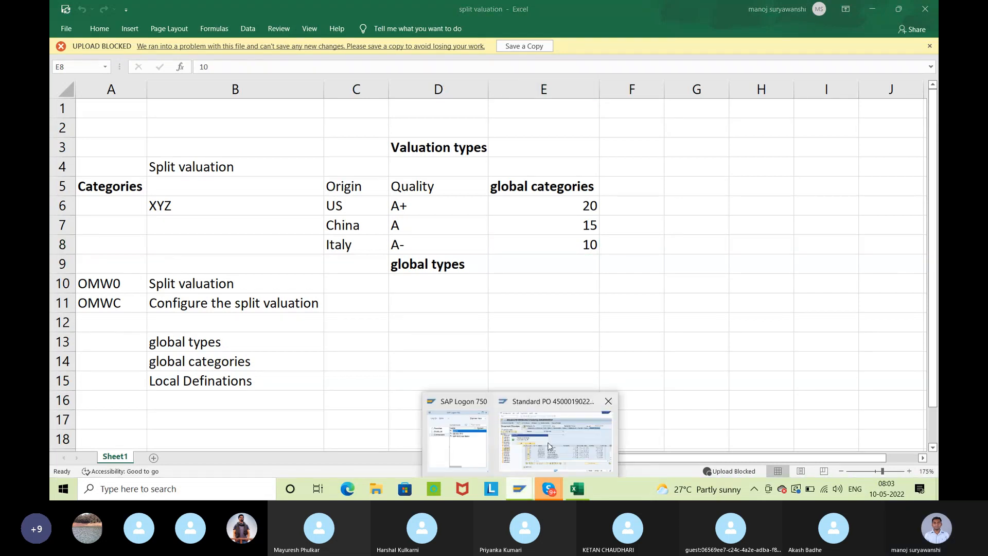
mouse_move(517, 447)
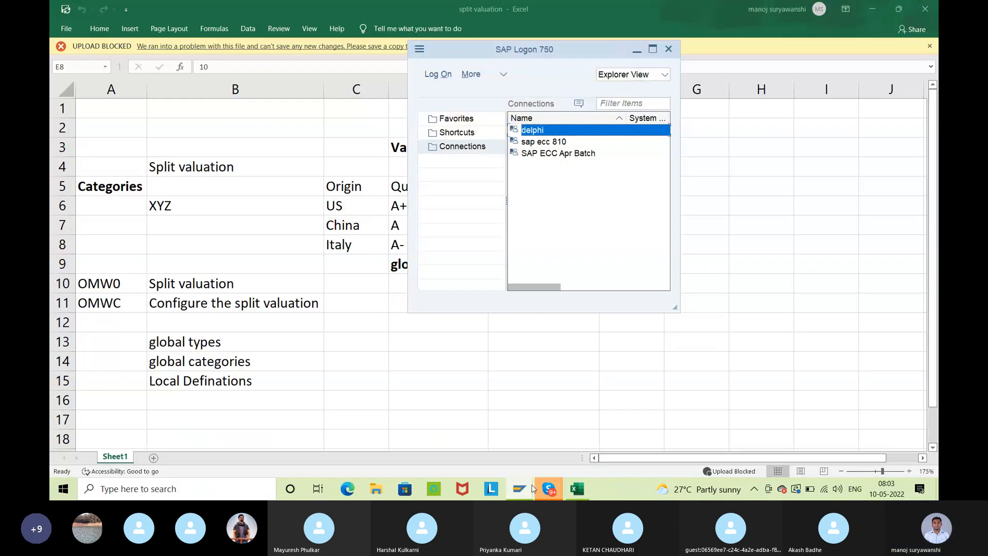
click(603, 428)
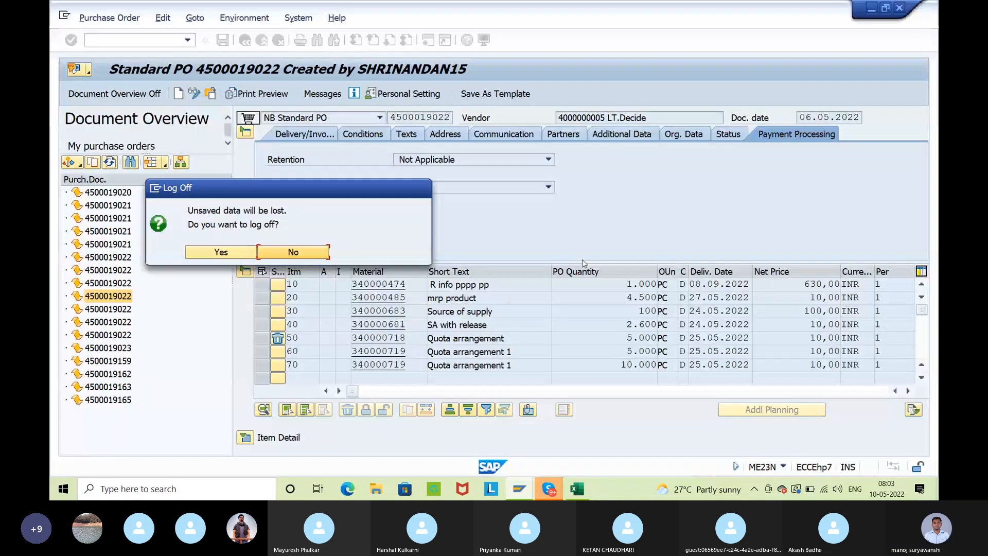
click(324, 257)
click(278, 39)
click(262, 39)
click(221, 252)
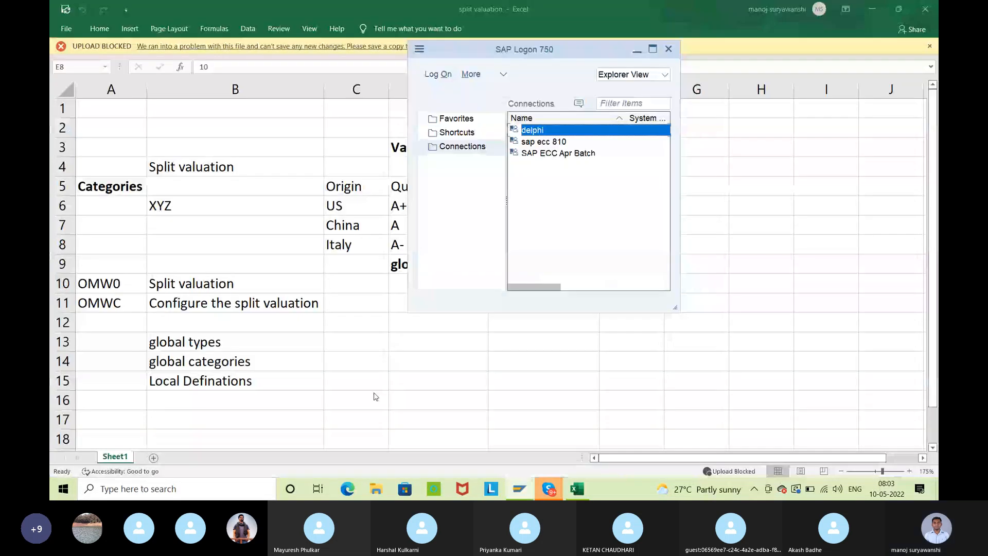
Check the connection parameters of the SAP ECC Apr Batch system entry in SAP Logon, leaving them unedited
drag(544, 48, 302, 173)
click(308, 274)
right_click(304, 277)
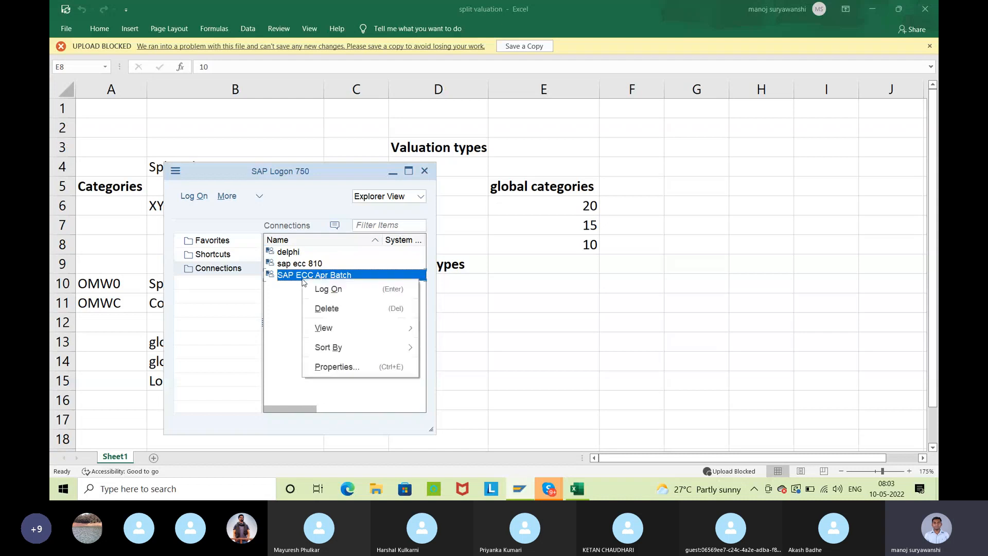
click(331, 366)
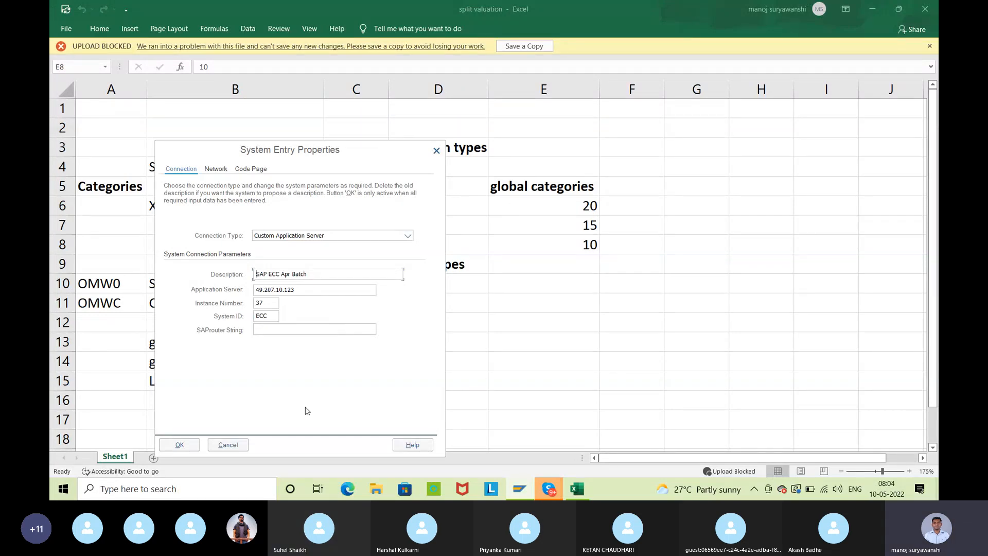
click(241, 445)
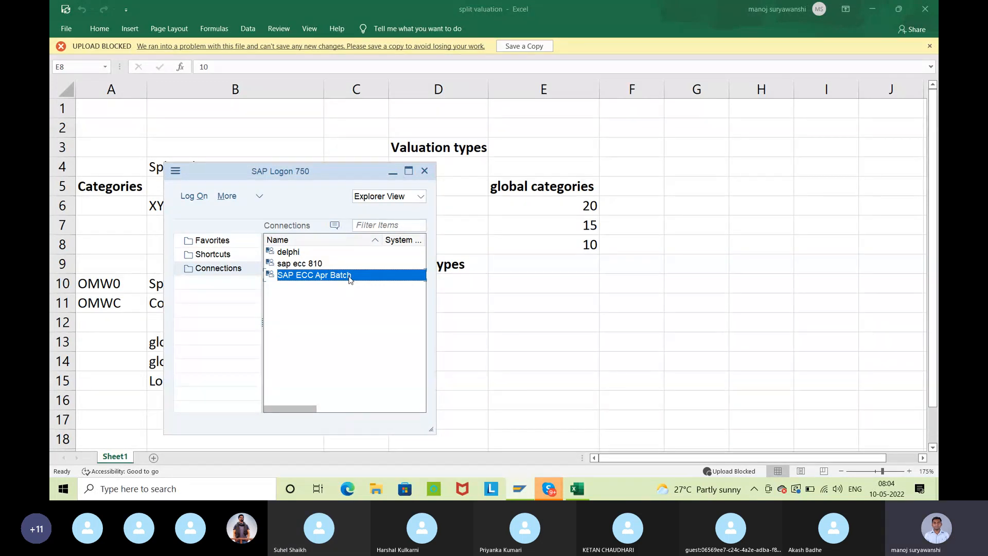
Open the SAP ECC Apr Batch connection and log on with the user name and account password
double_click(349, 276)
click(221, 146)
click(215, 176)
click(203, 158)
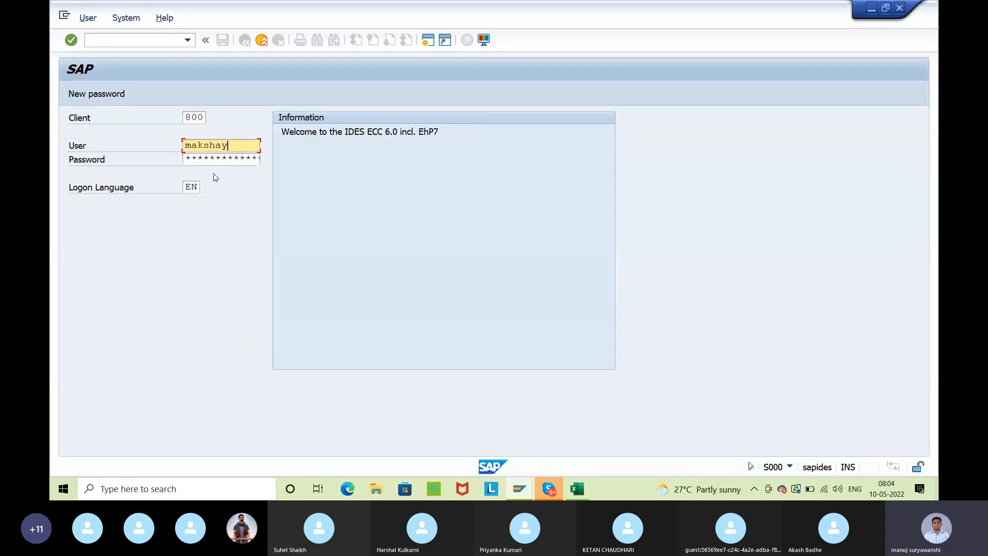
text(*******)
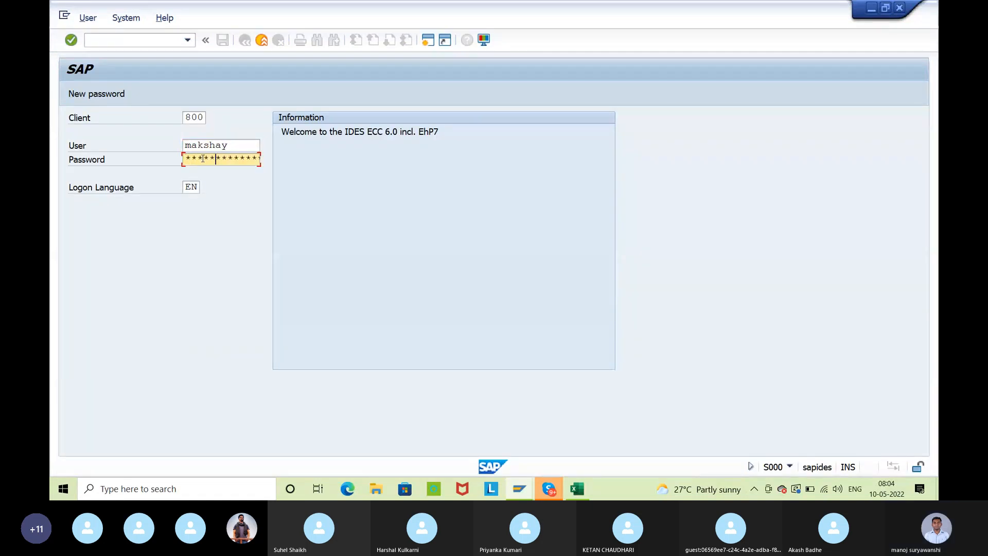
key(Return)
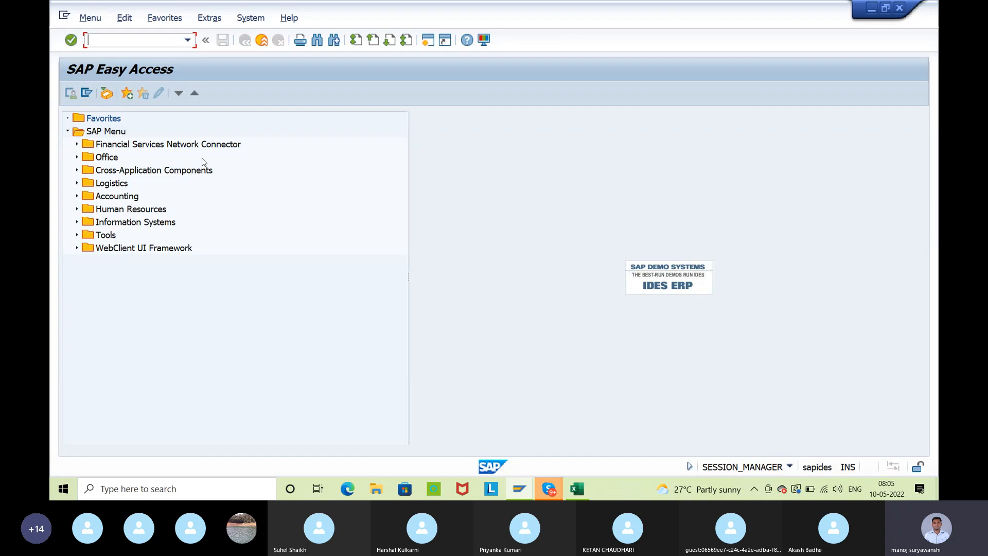
Return to the split valuation workbook in Excel and review the Origin and Quality headings and the global categories values
key(alt+Tab)
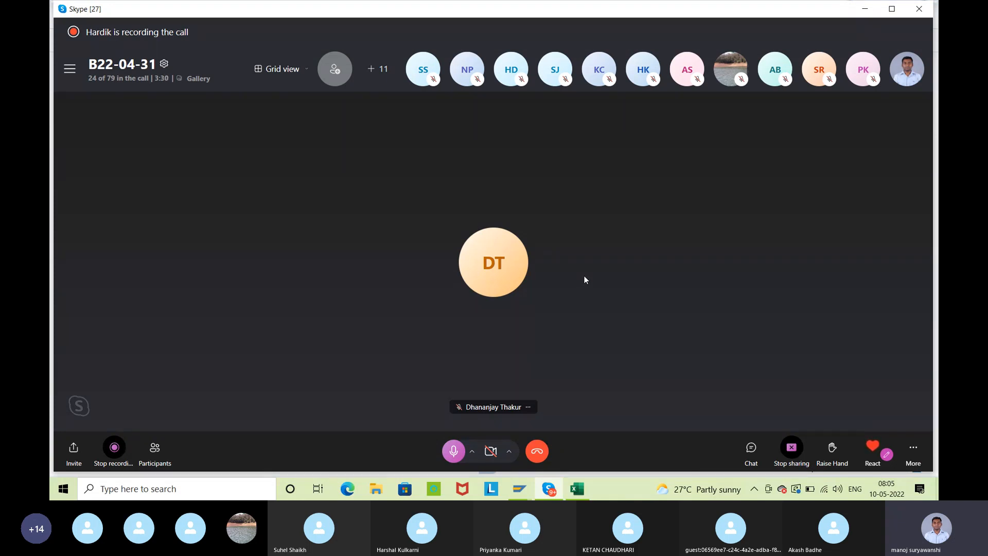
key(alt+Tab)
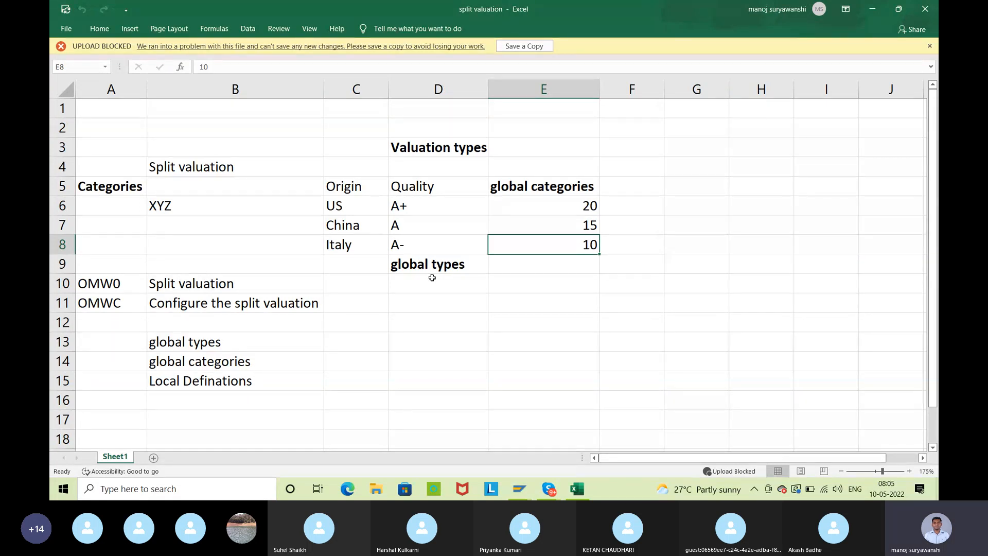
key(F2)
click(683, 91)
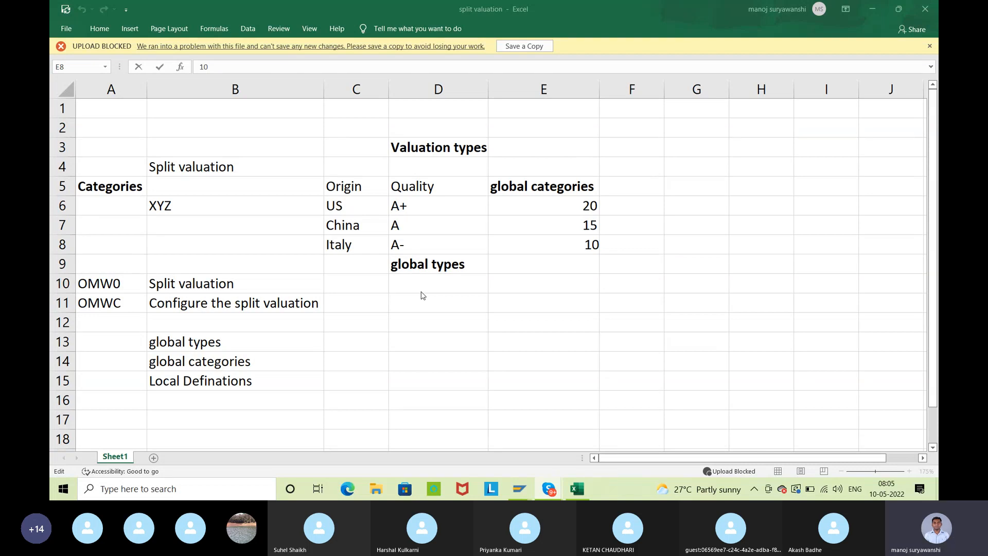
click(437, 206)
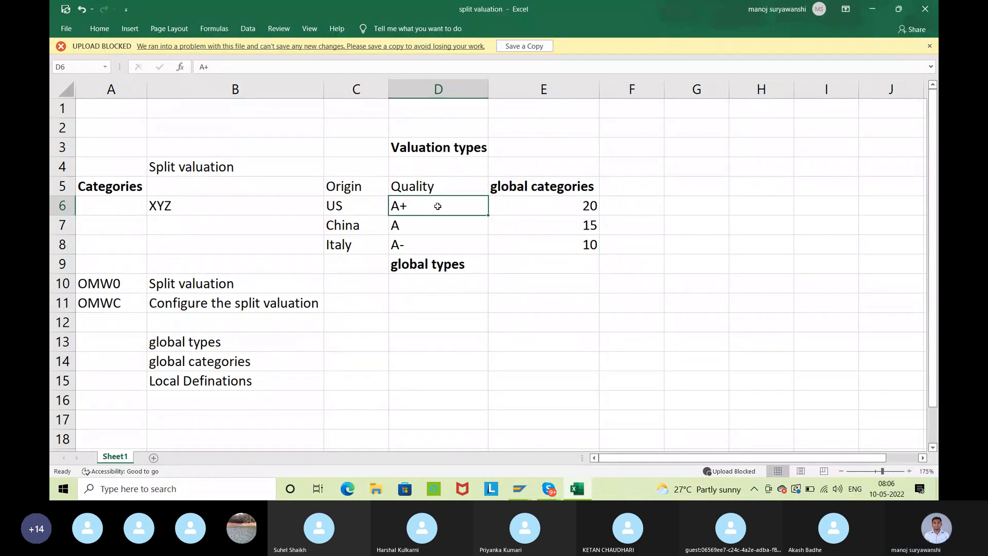
click(582, 210)
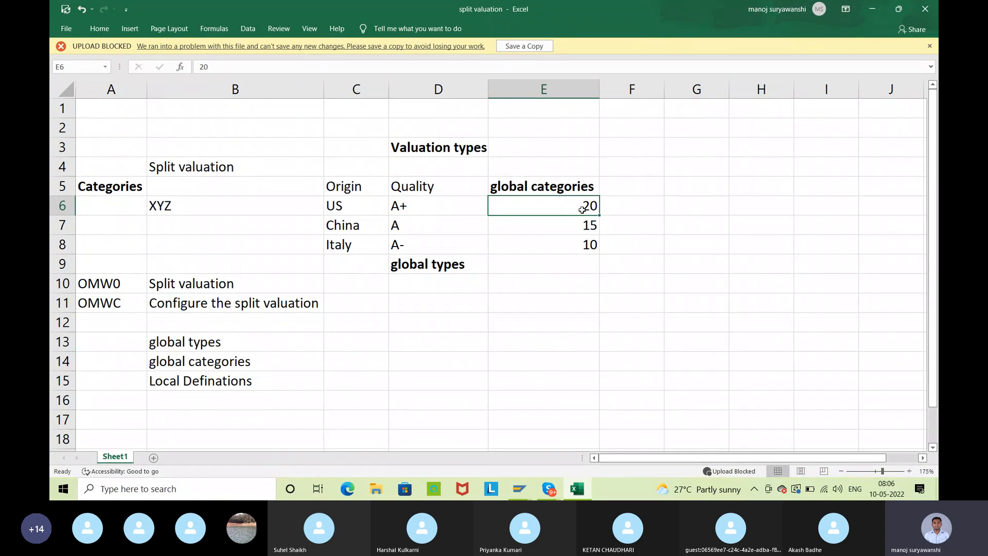
click(576, 226)
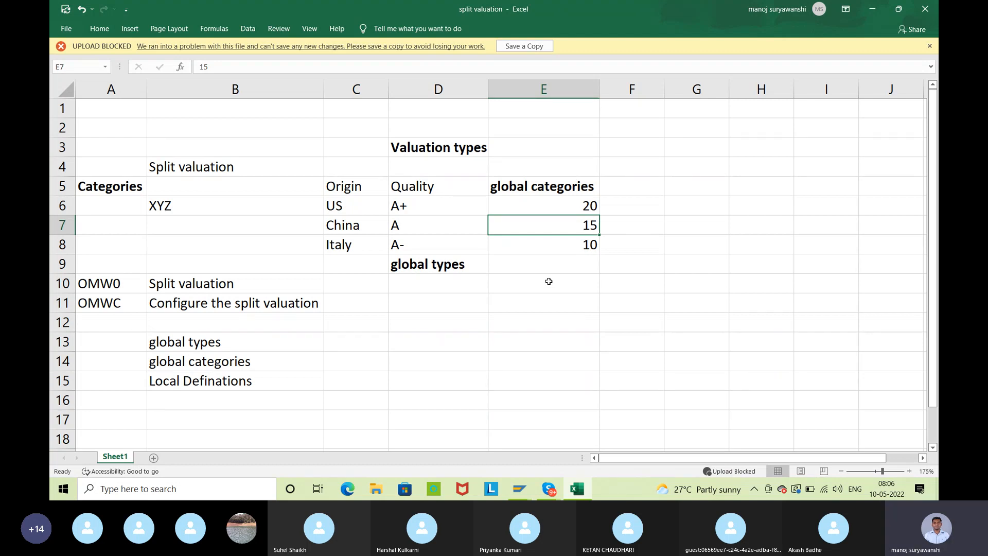
click(347, 192)
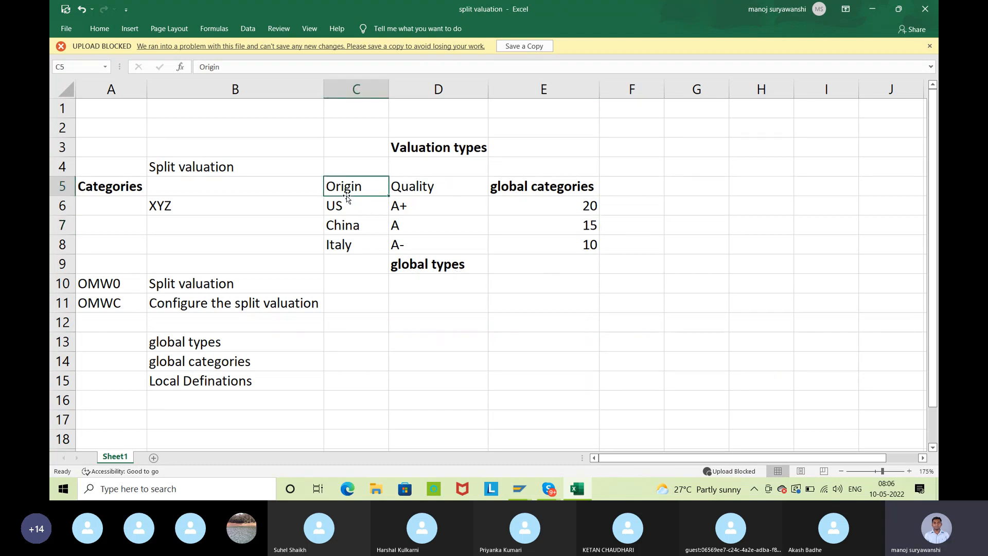
click(424, 194)
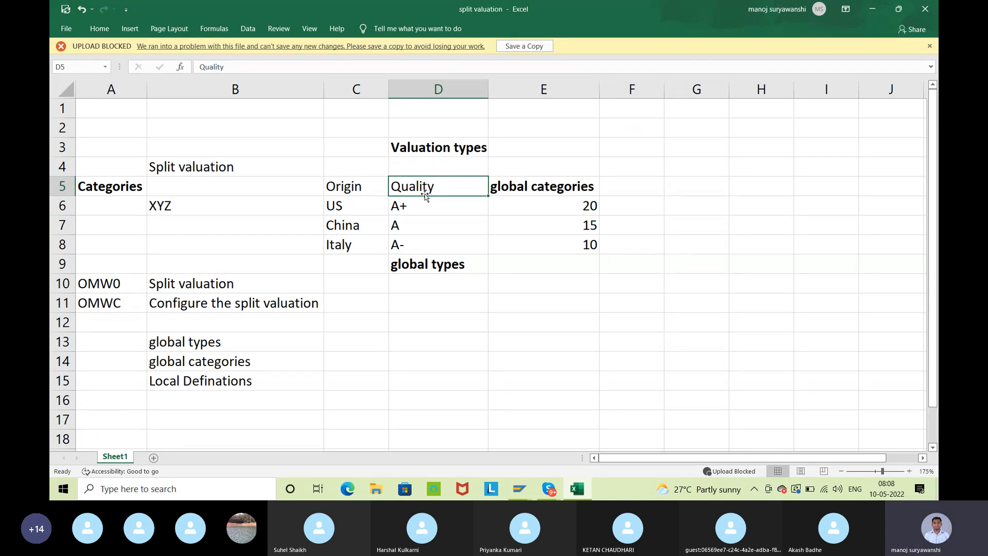
Examine material XYZ's origins US, China and Italy together with the value listed for each in the global categories column
click(175, 205)
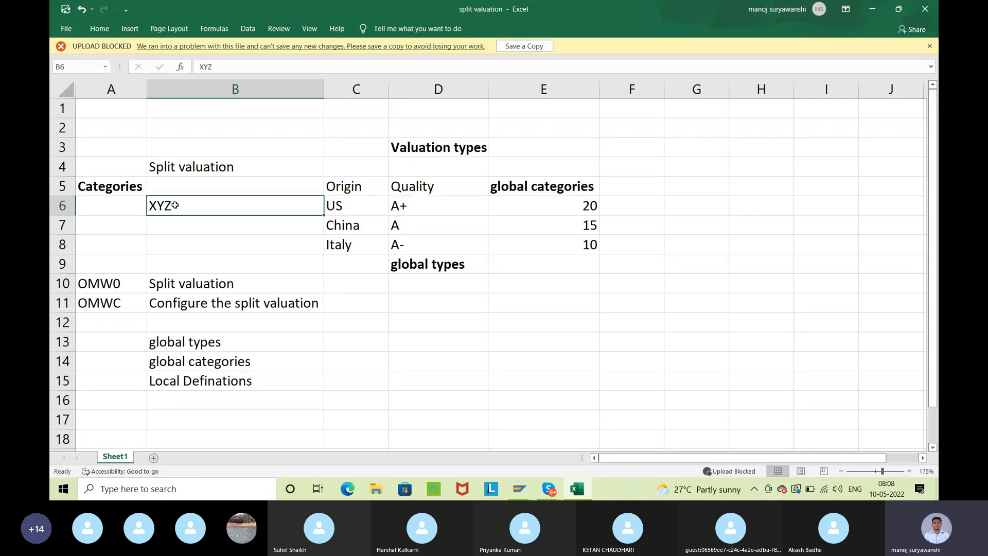
click(352, 210)
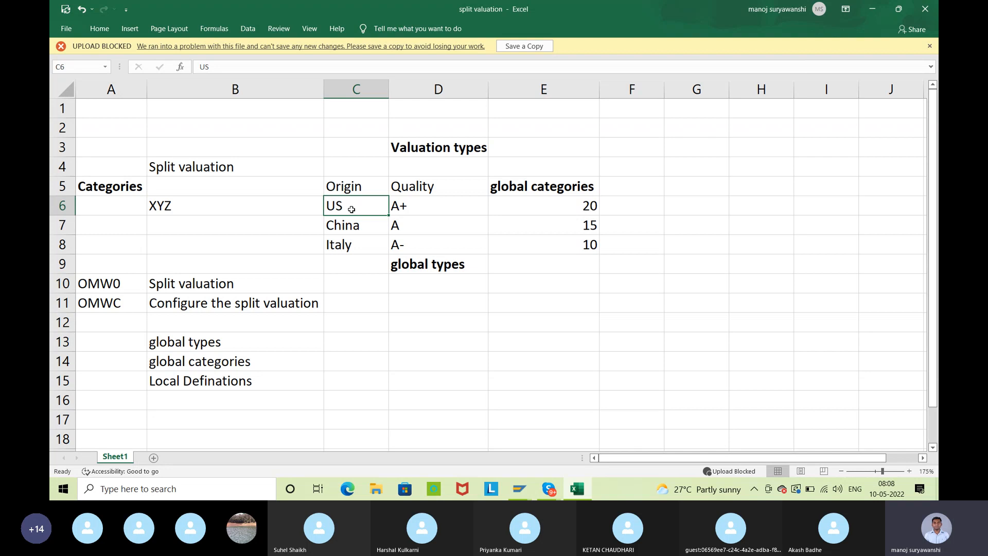
click(546, 207)
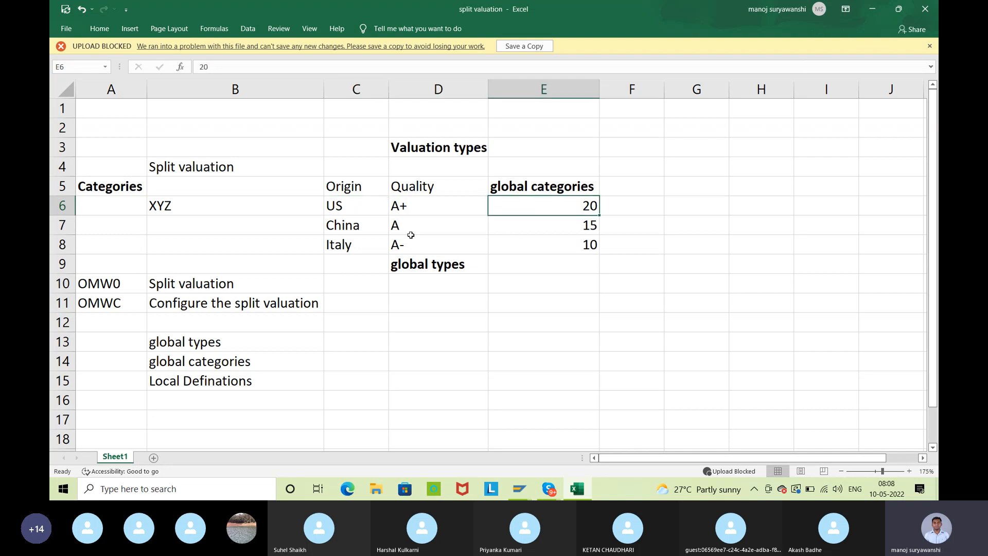
click(334, 225)
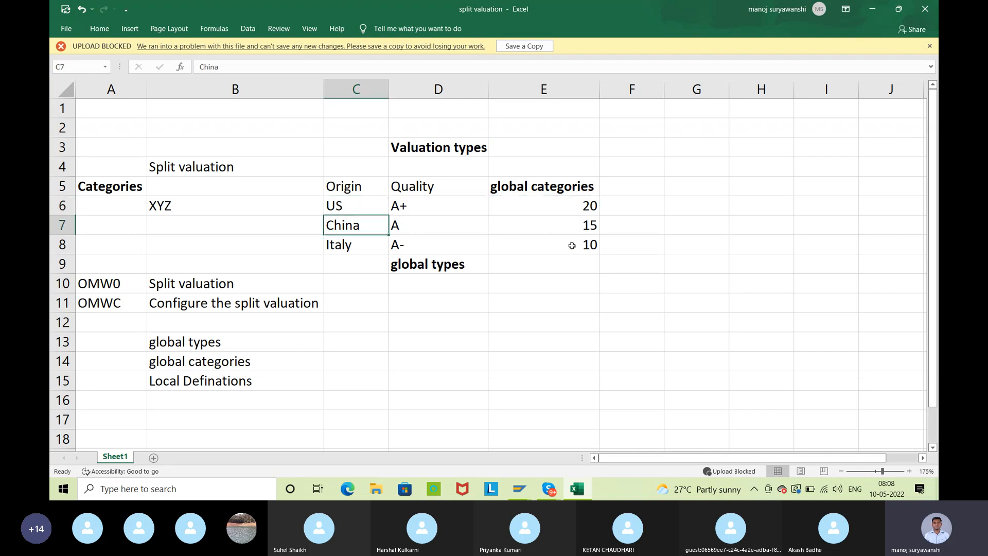
click(594, 236)
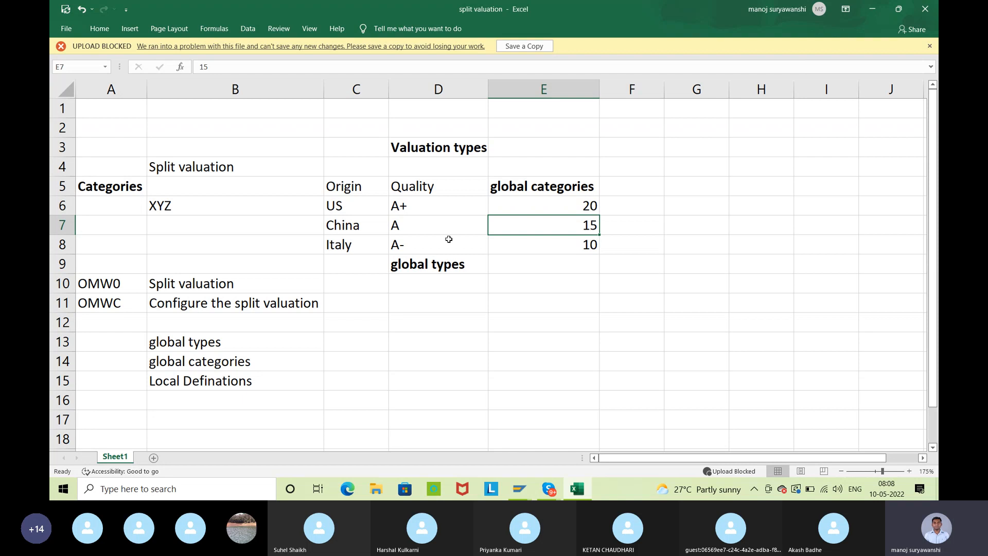
click(363, 241)
click(589, 248)
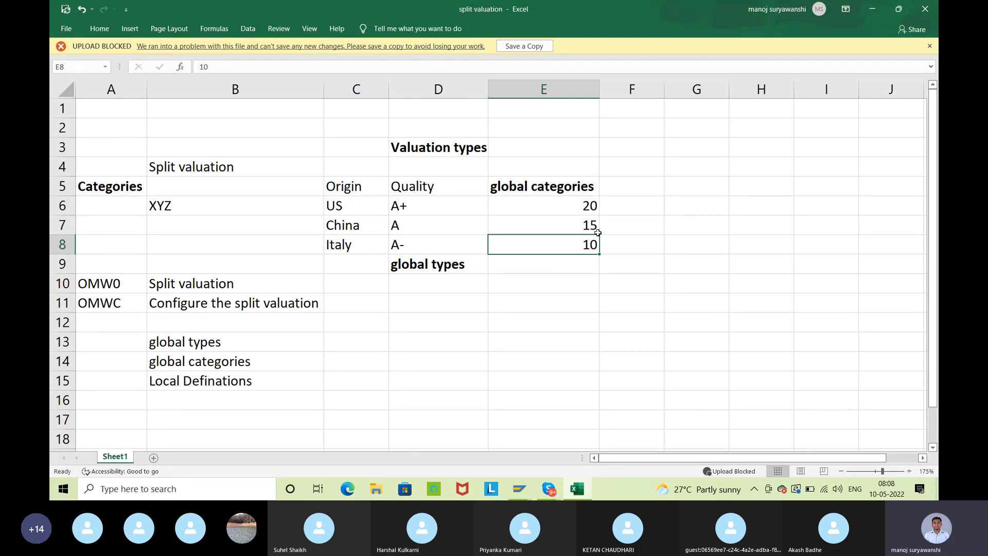
Examine the Quality grades A+, A and A- together with the value listed for each in the global categories column
click(446, 192)
drag(452, 209, 472, 247)
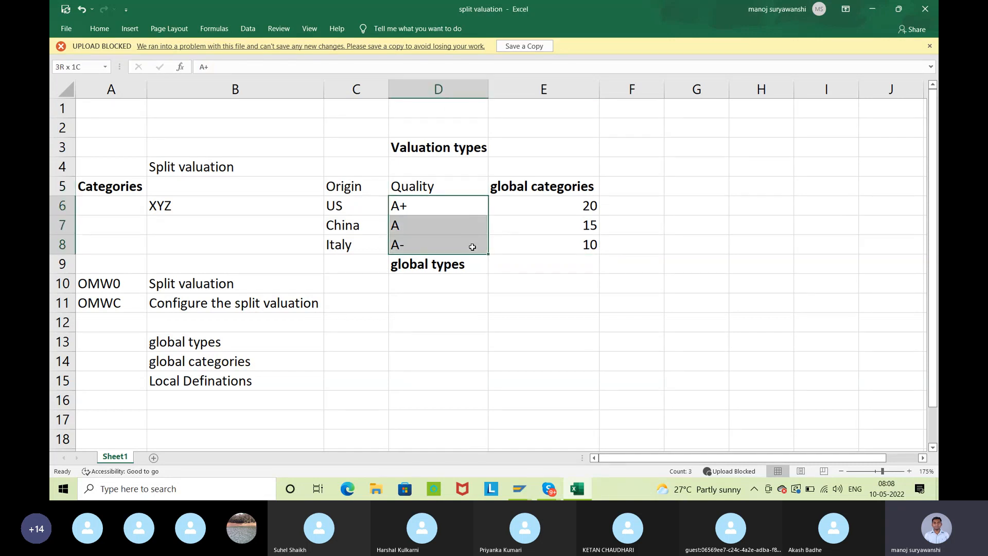
click(442, 200)
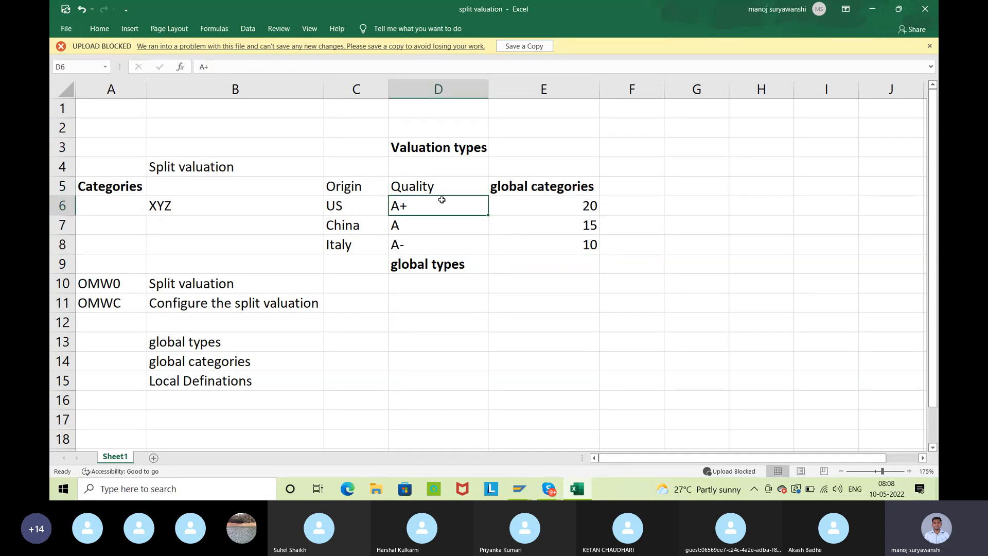
click(545, 208)
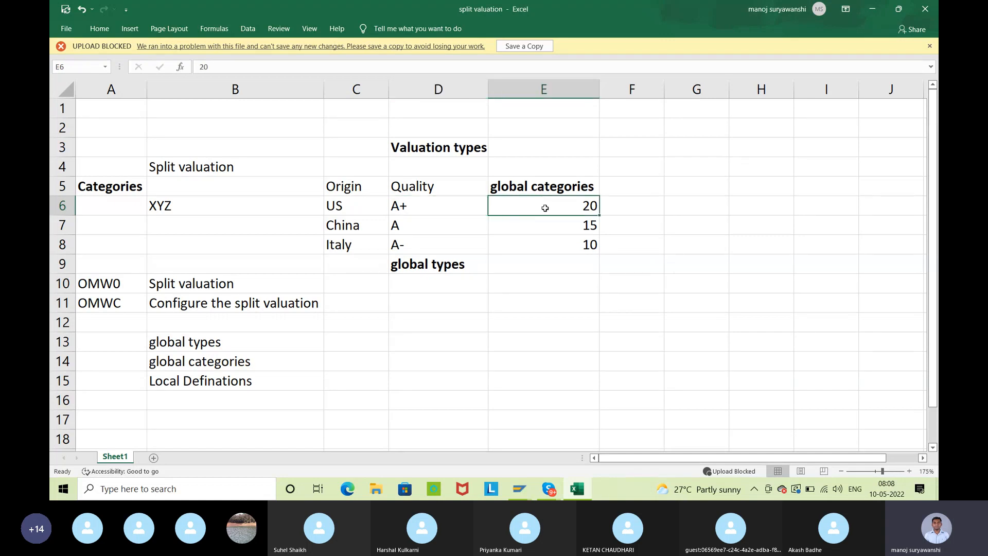
click(435, 224)
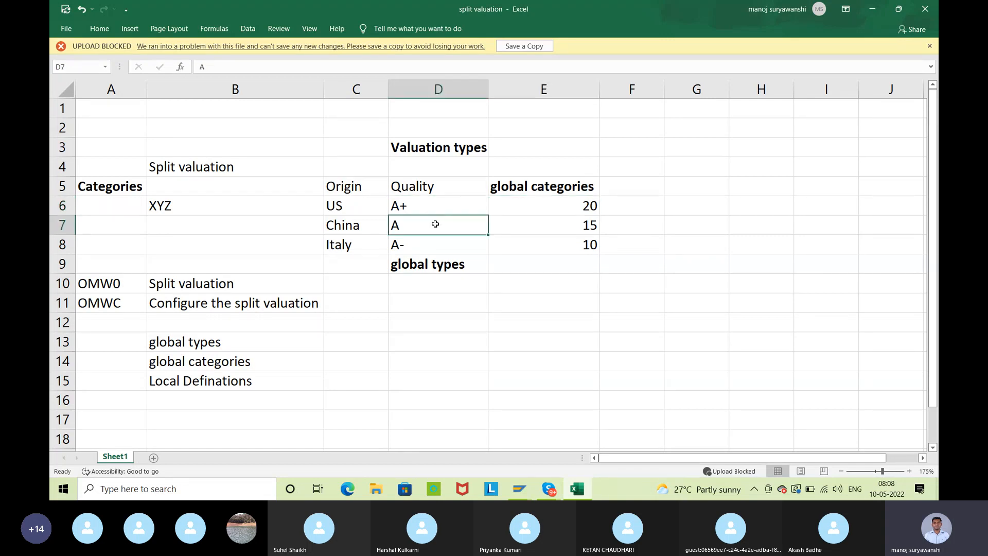
click(584, 227)
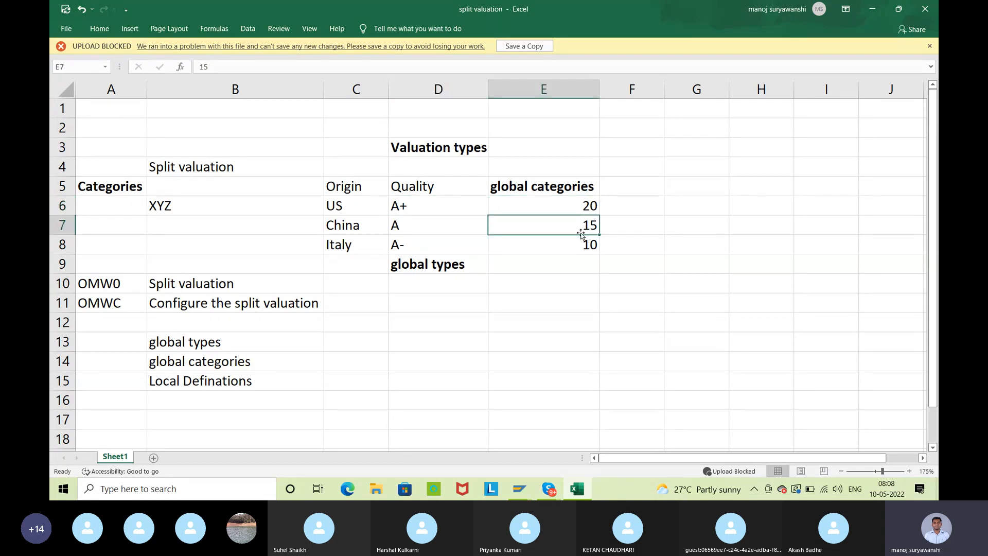
click(432, 243)
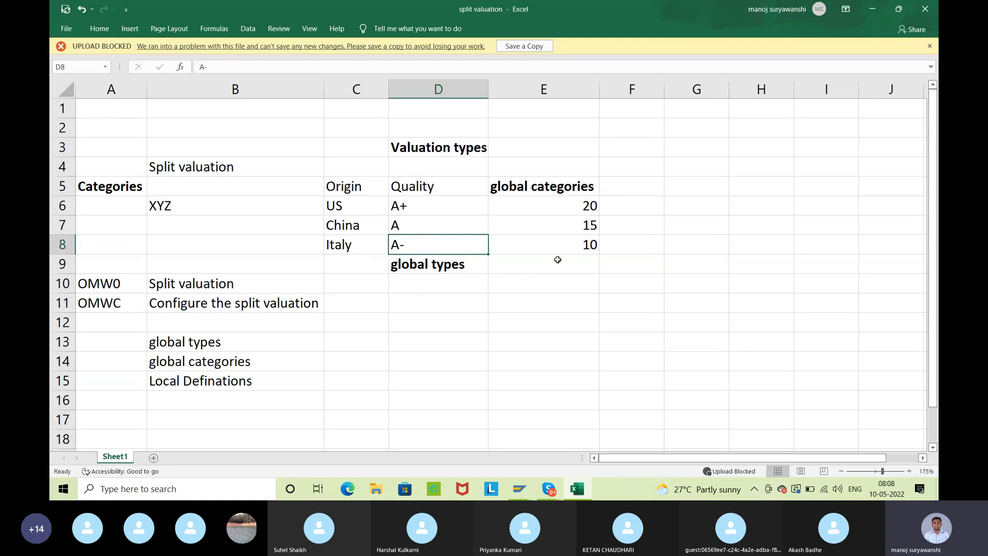
click(593, 246)
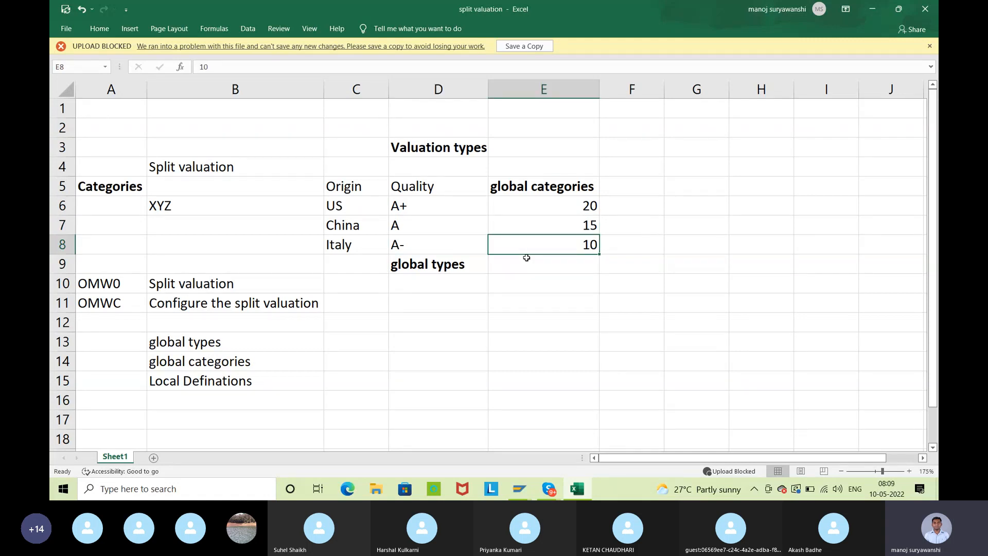
drag(472, 249, 472, 250)
click(453, 322)
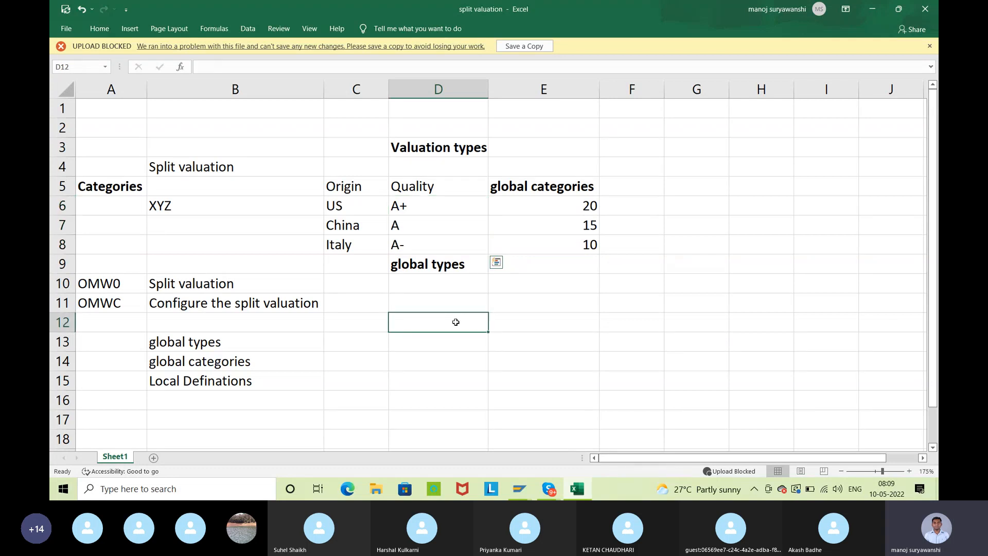
click(471, 211)
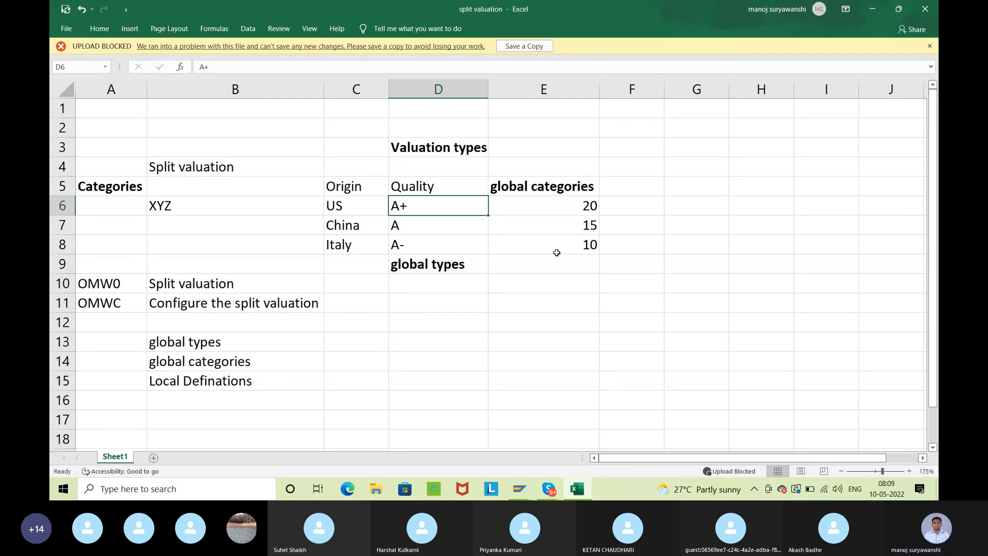
Review the transaction codes OMW0 and OMWC with their descriptions and the three configuration items listed below them
click(128, 285)
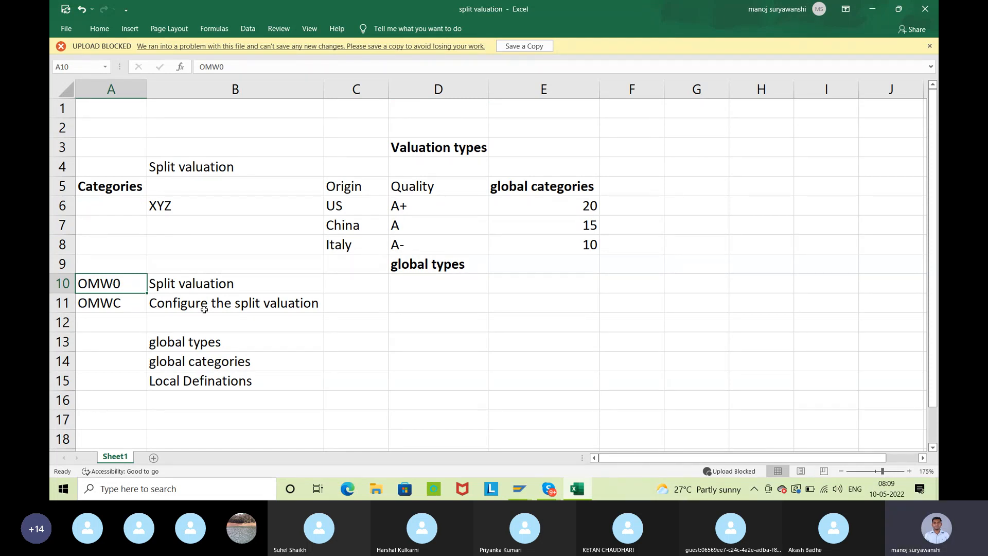
click(287, 286)
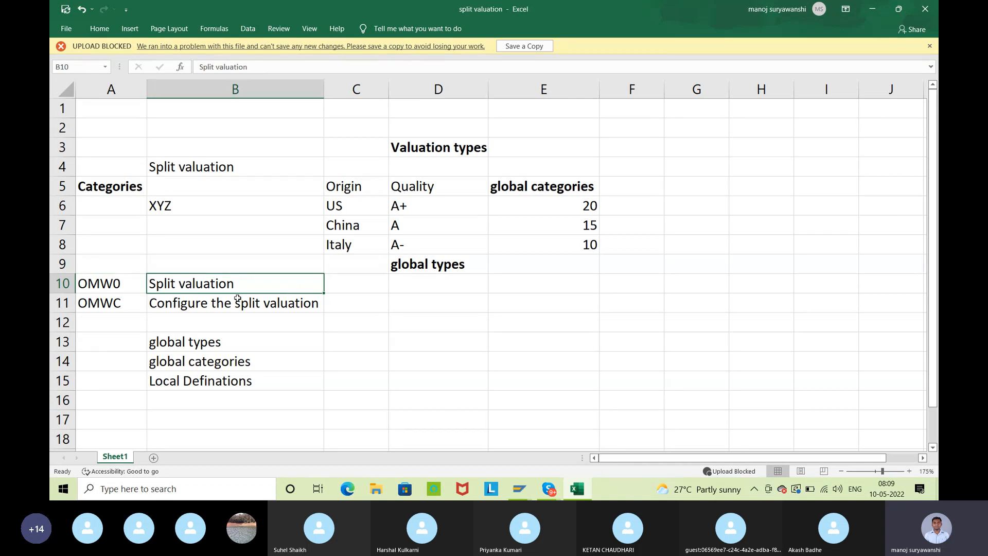
click(134, 300)
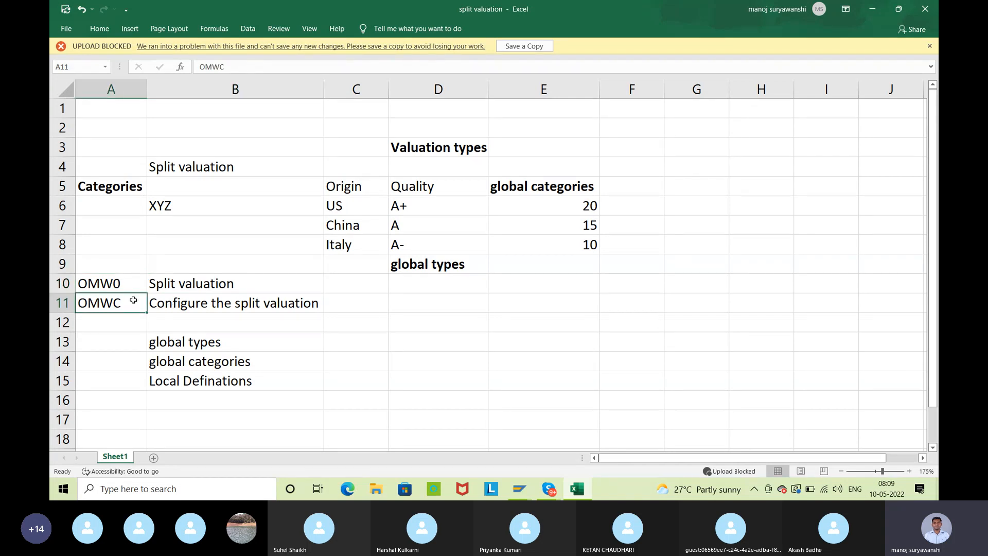
click(276, 300)
drag(263, 339, 270, 374)
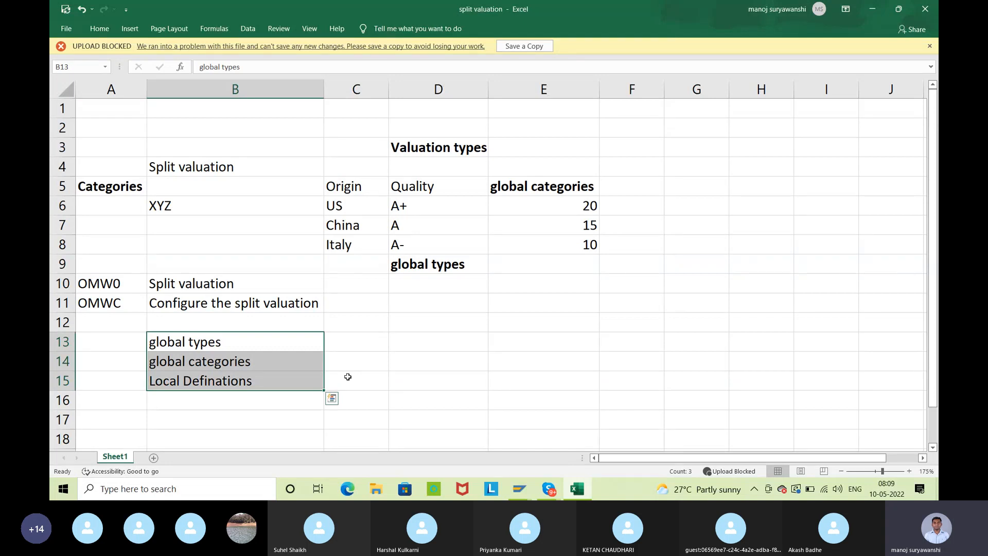
click(125, 346)
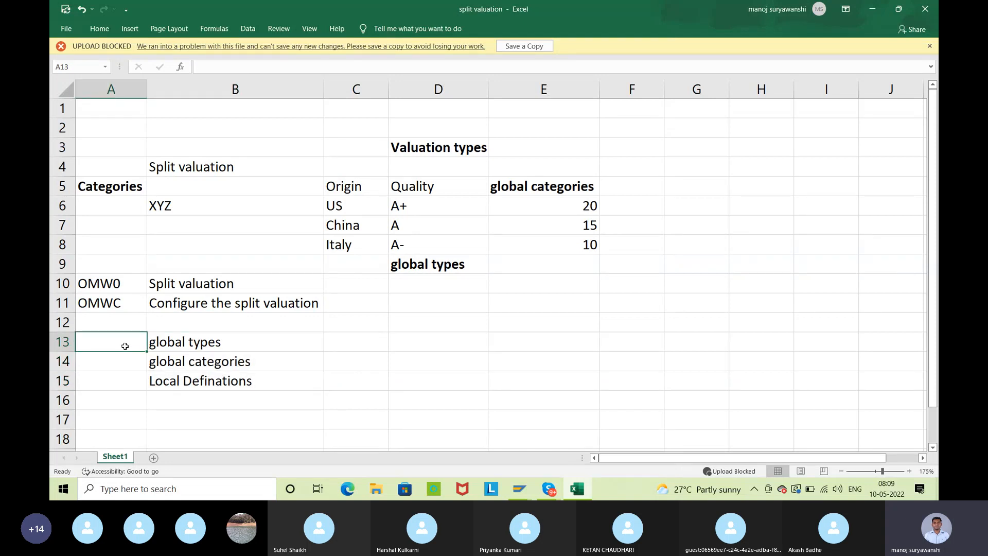
Examine the global types entry against the A+ quality grade and the China and Italy origins in the table
click(216, 347)
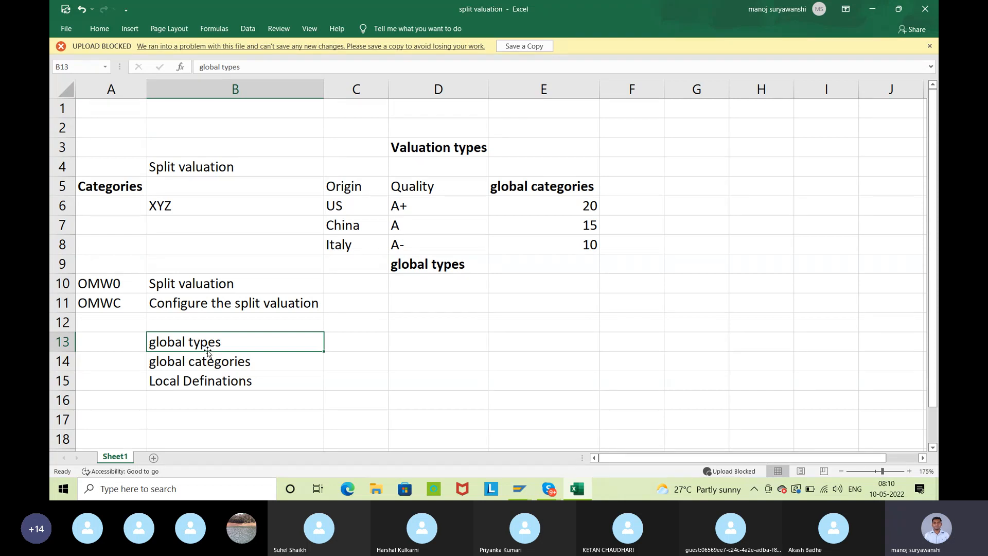
click(422, 210)
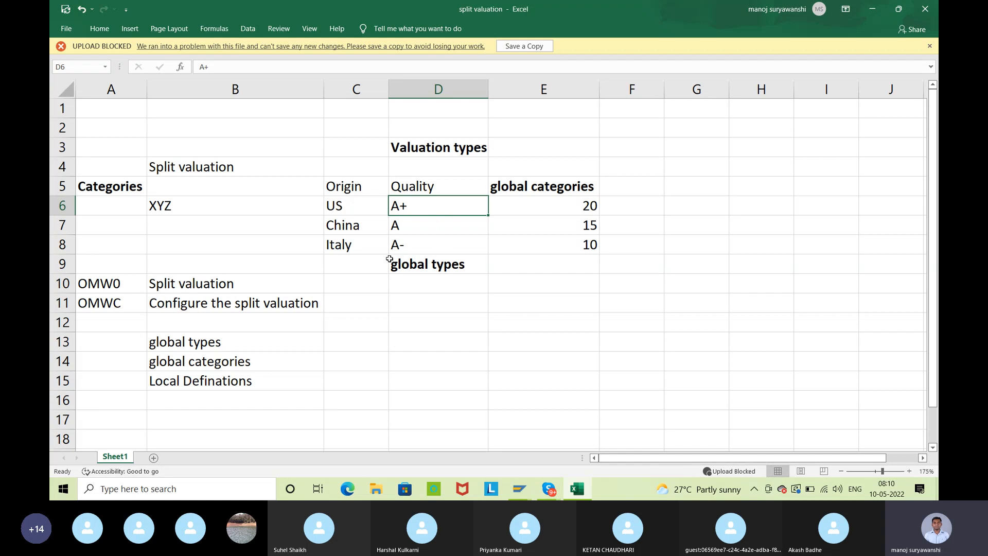
click(347, 189)
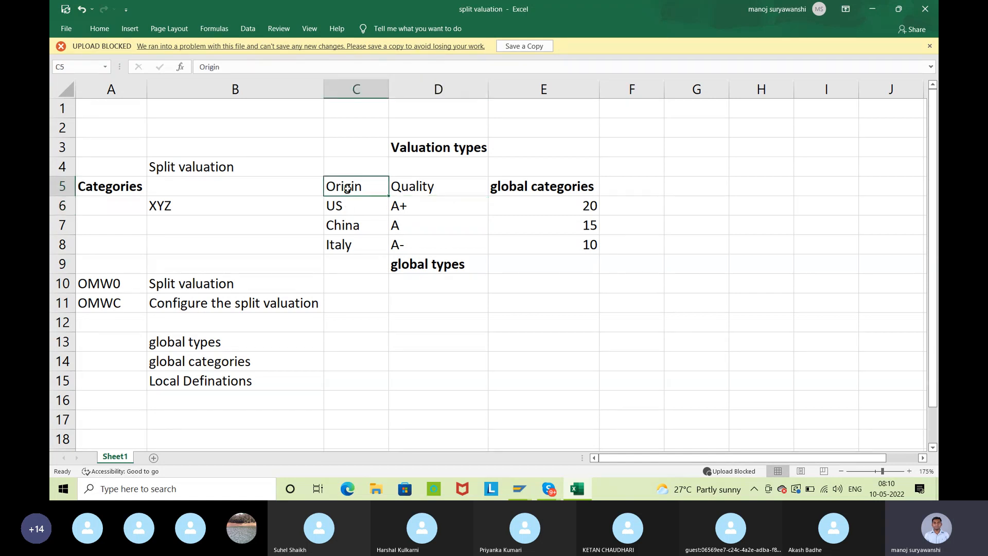
click(351, 225)
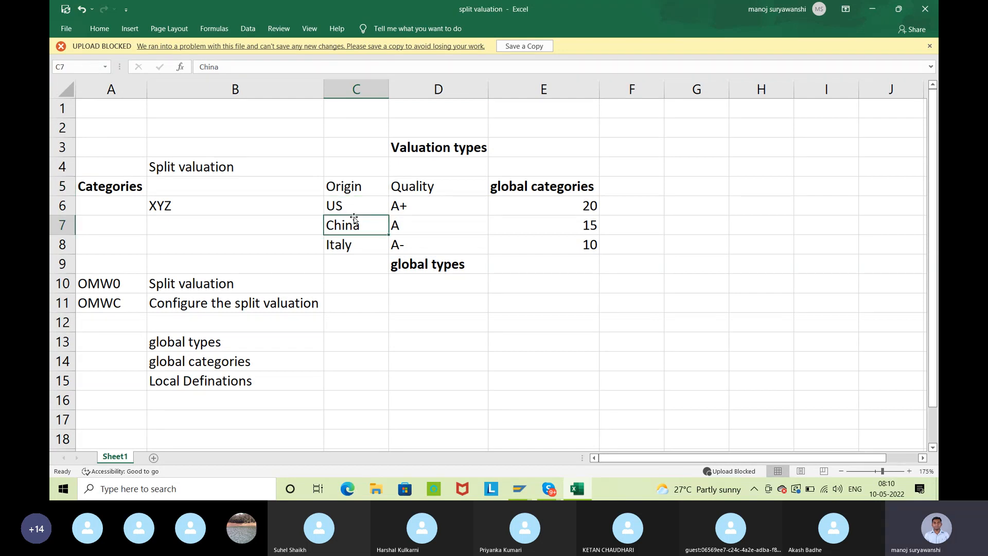
click(354, 243)
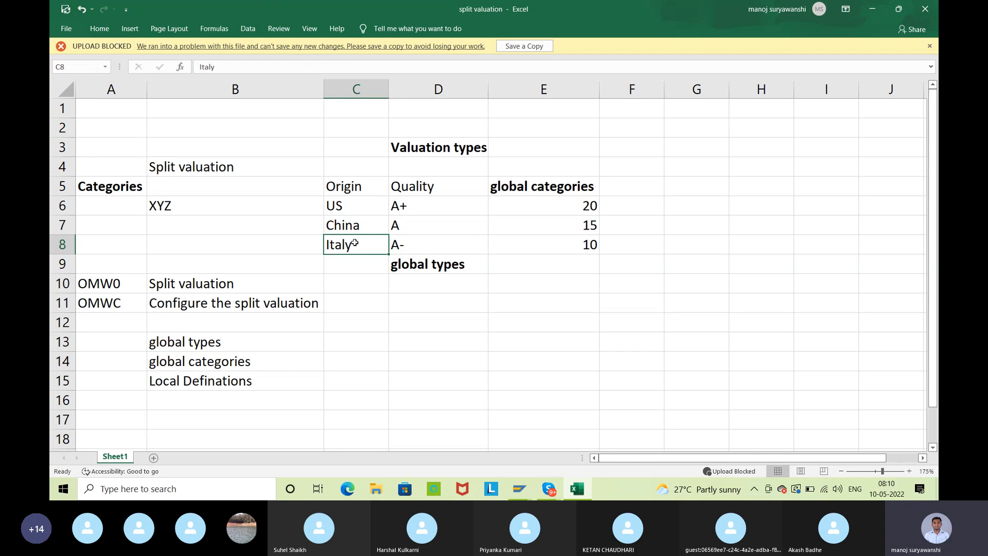
click(237, 339)
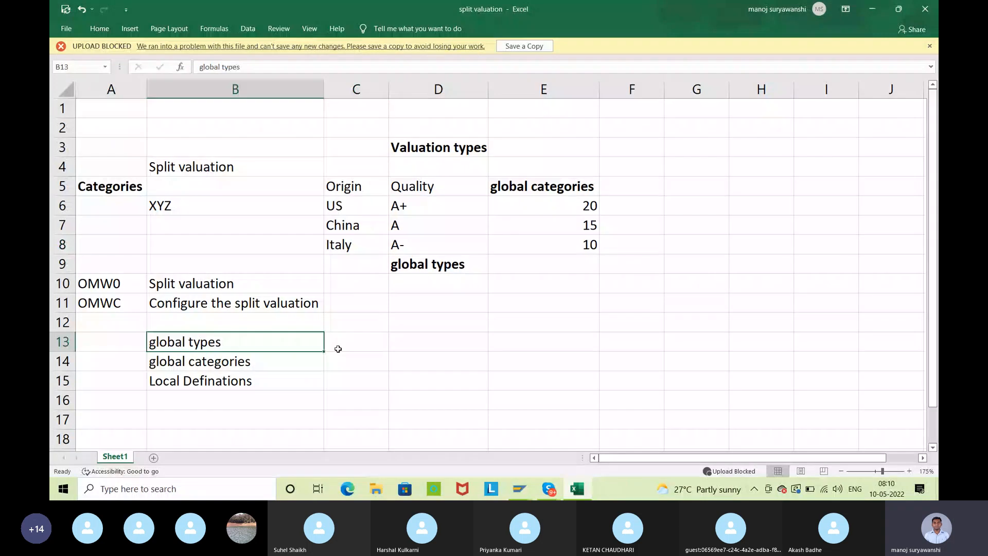
click(335, 342)
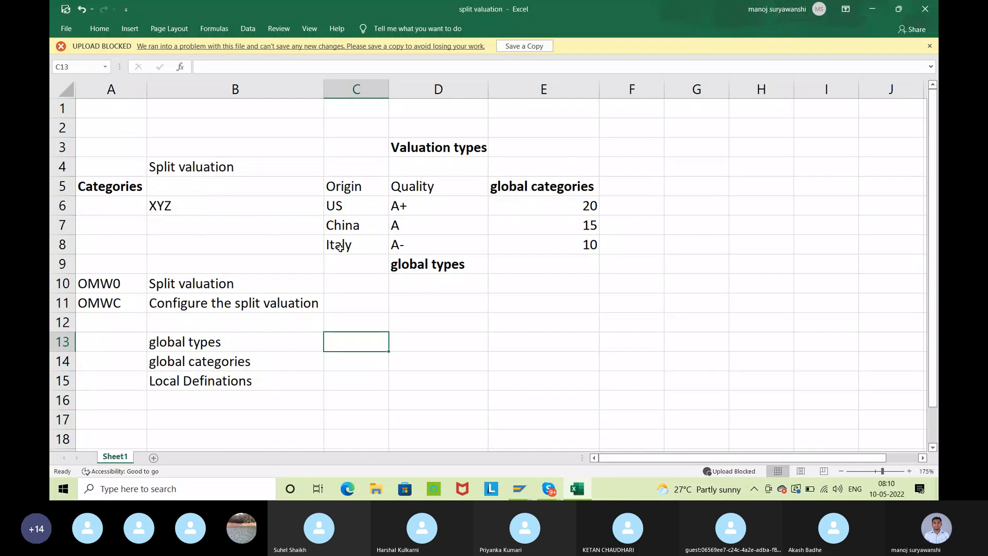
Examine the global categories entry against the Origin and Quality headings of the table
click(253, 363)
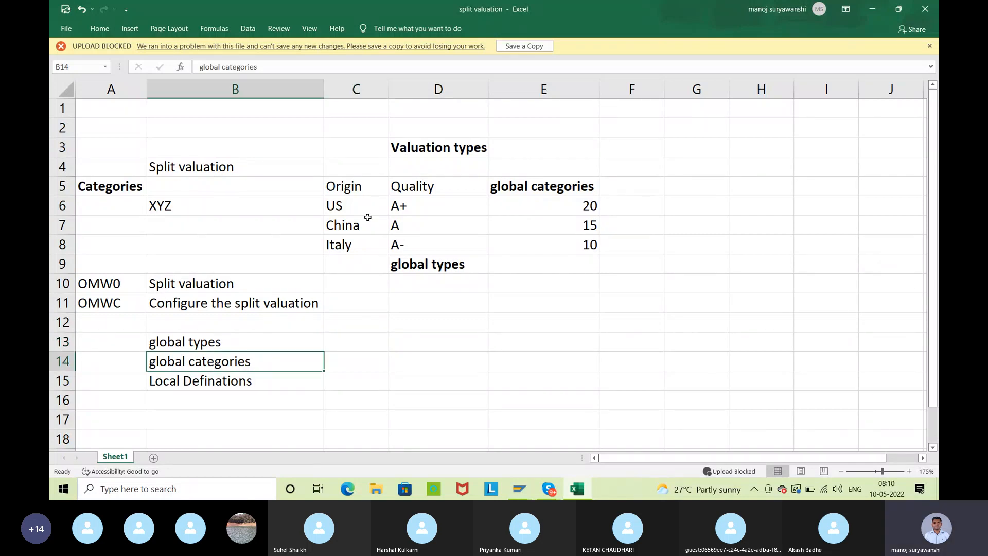
click(354, 191)
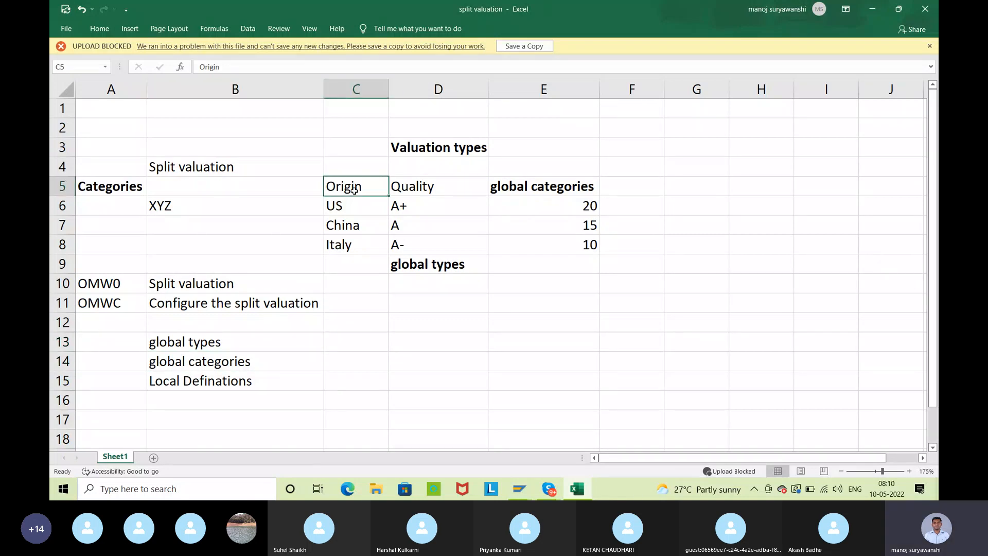
click(456, 179)
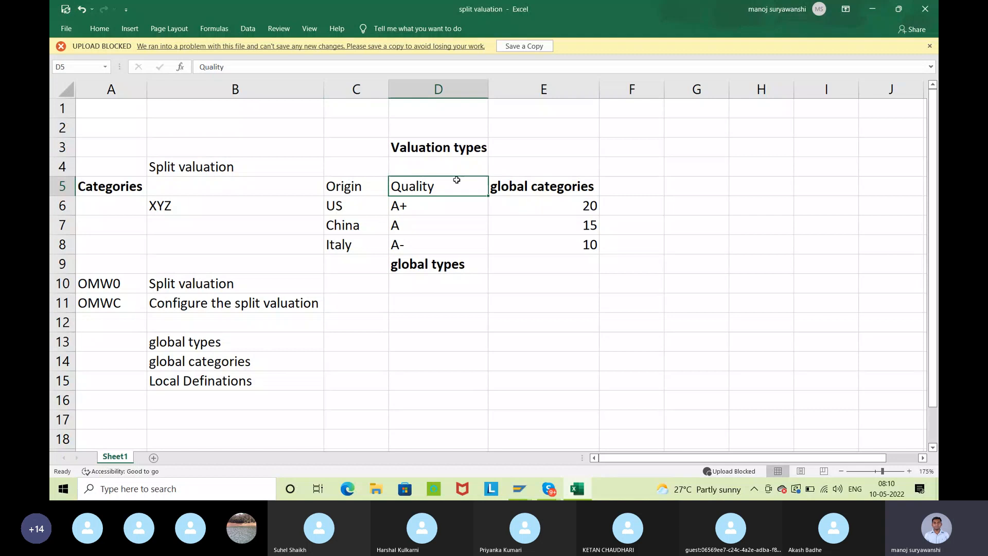
click(361, 184)
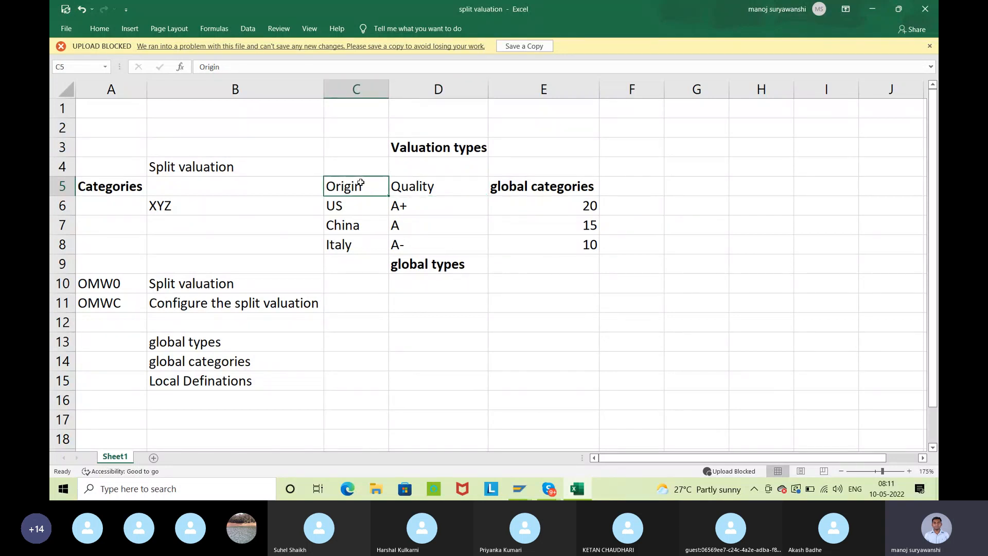
click(461, 185)
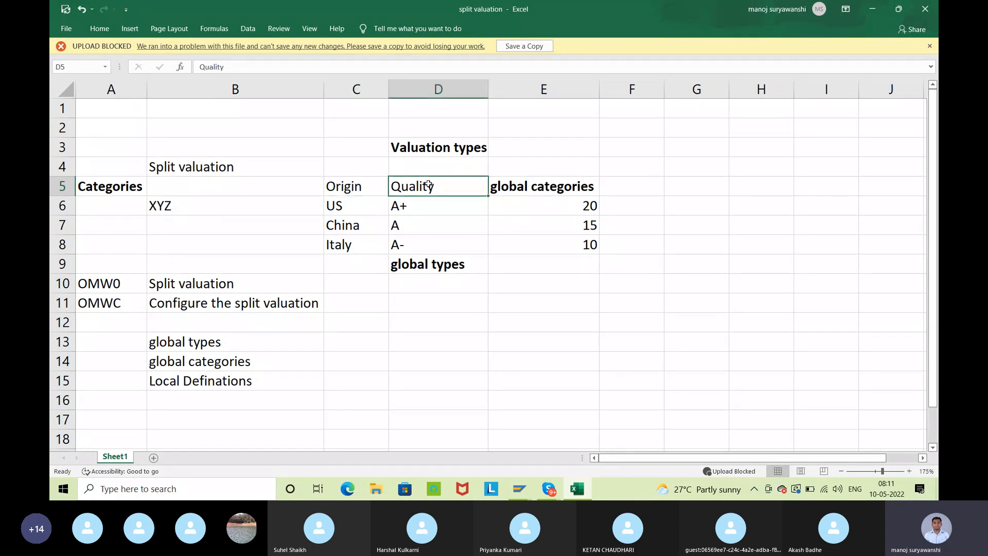
click(240, 363)
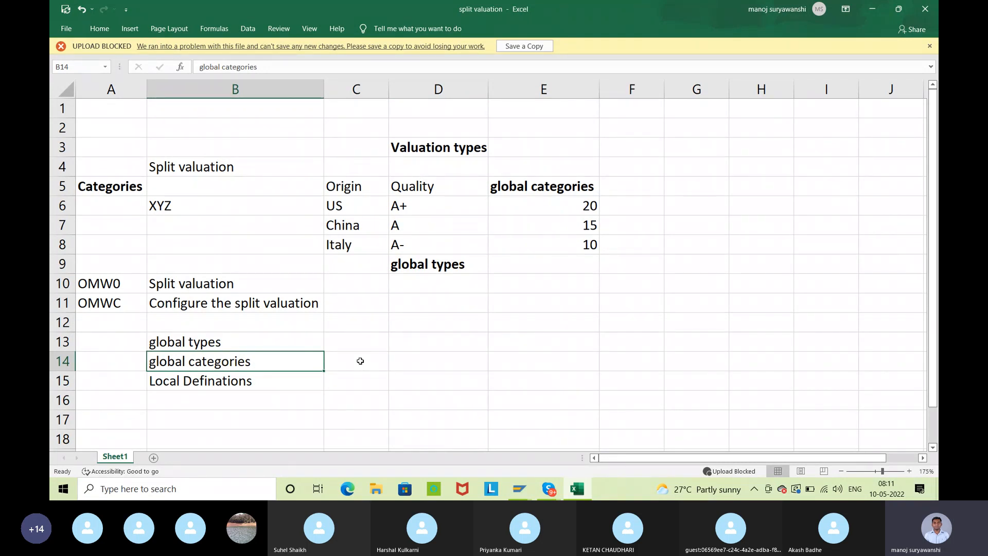
Review the Local Definations entry in relation to the global categories and global types entries above it
click(246, 383)
click(329, 380)
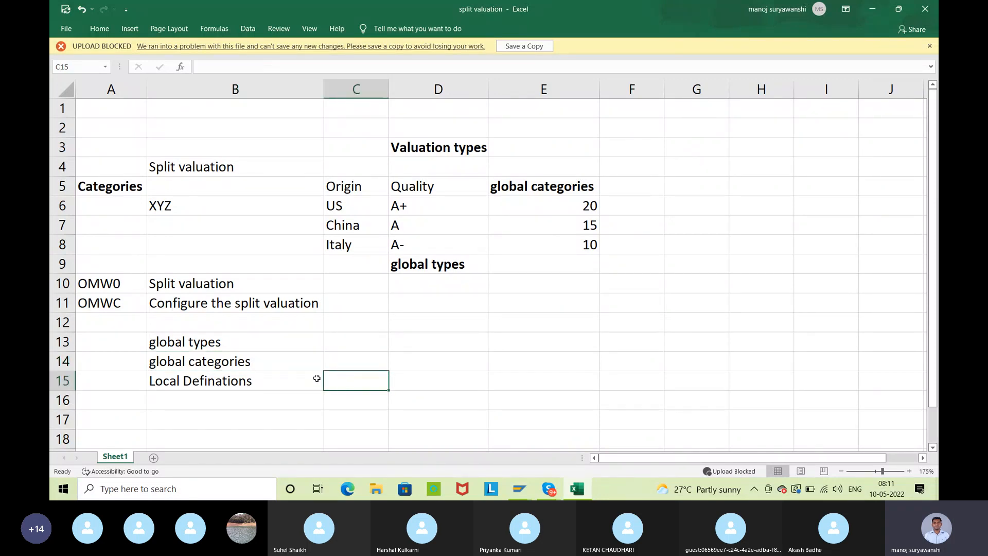
click(222, 384)
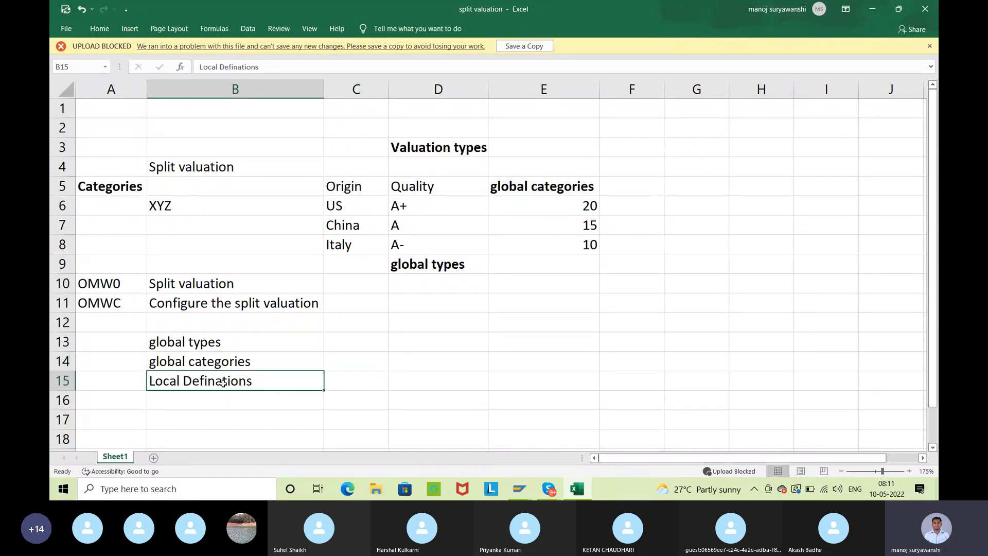
click(245, 360)
click(212, 341)
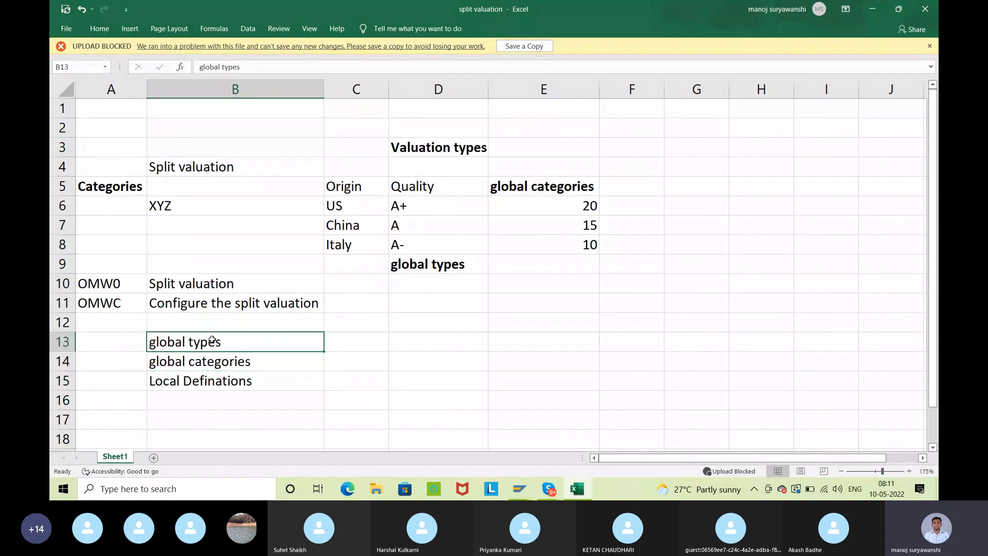
click(345, 381)
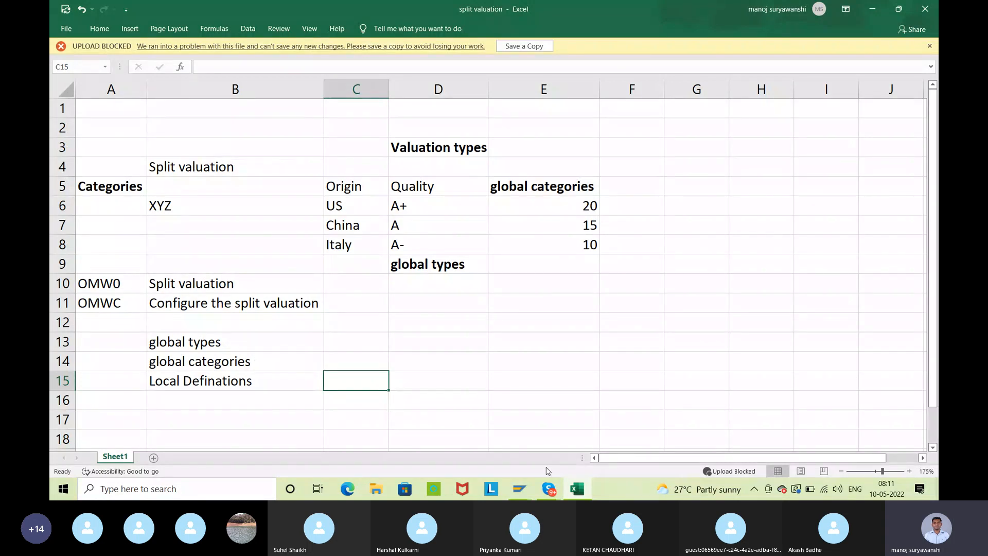
Switch to SAP, open transaction OMW0, save the setting with split material valuation active and leave the transaction
key(alt+Tab)
text(omw0)
key(Return)
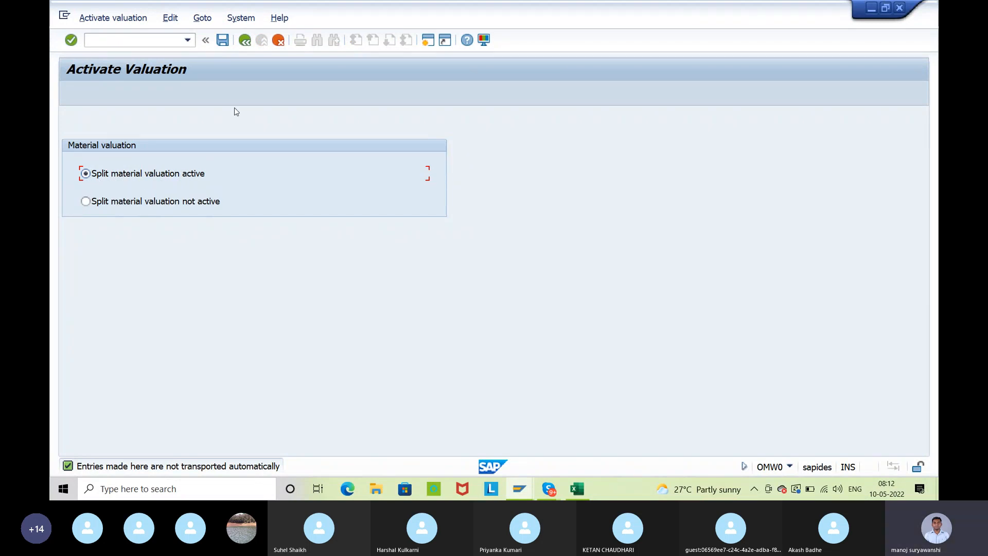
click(223, 41)
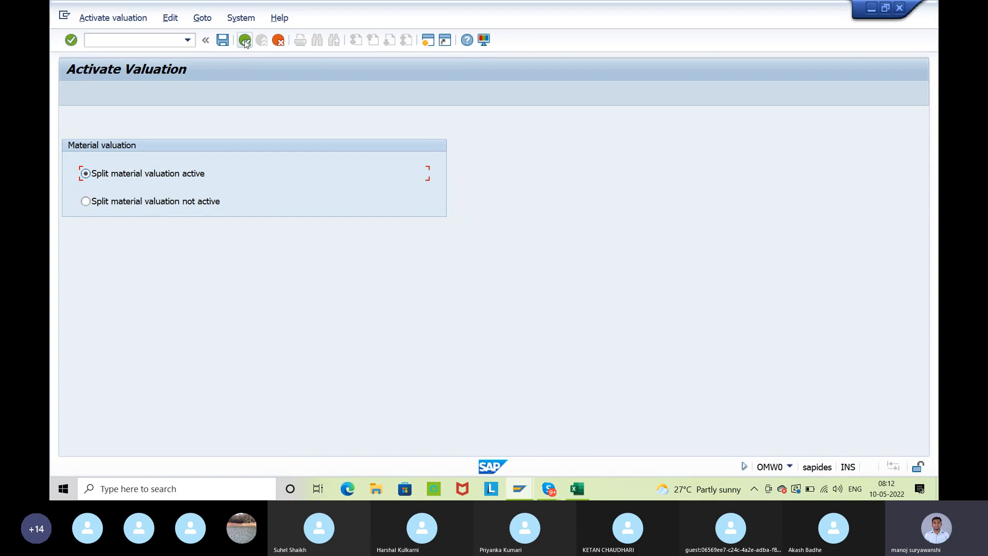
click(245, 41)
Open the split valuation configuration with transaction OMWC and dismiss the valuation area dialog
text(omwc)
key(Return)
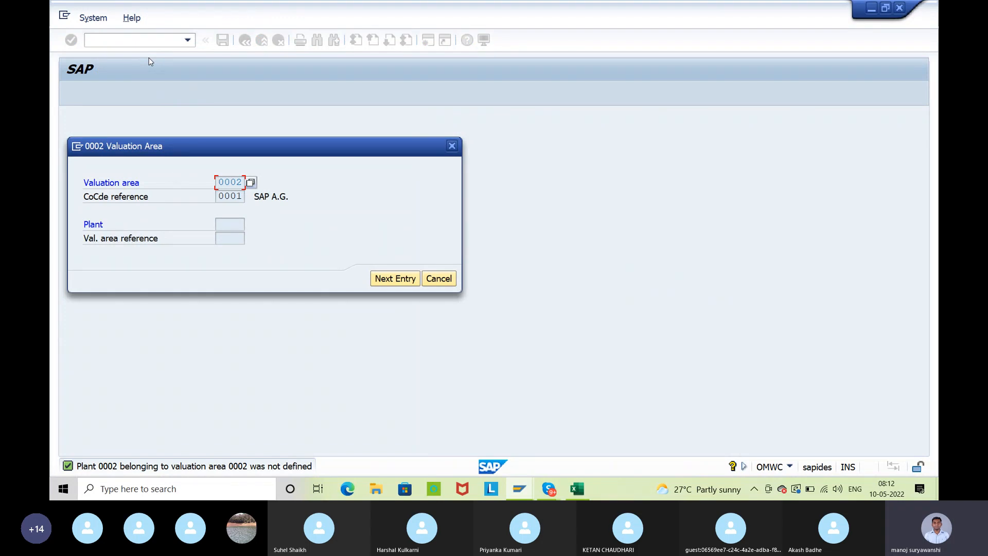
click(439, 278)
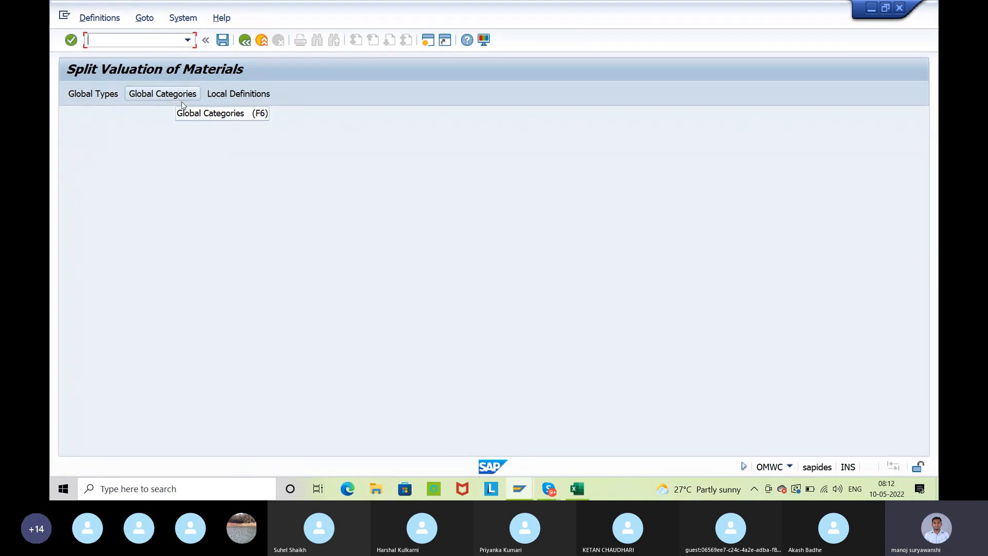
Switch to the split valuation workbook in Excel and enter the heading Origin in cell E13
click(577, 488)
scroll(510, 299, down, 1)
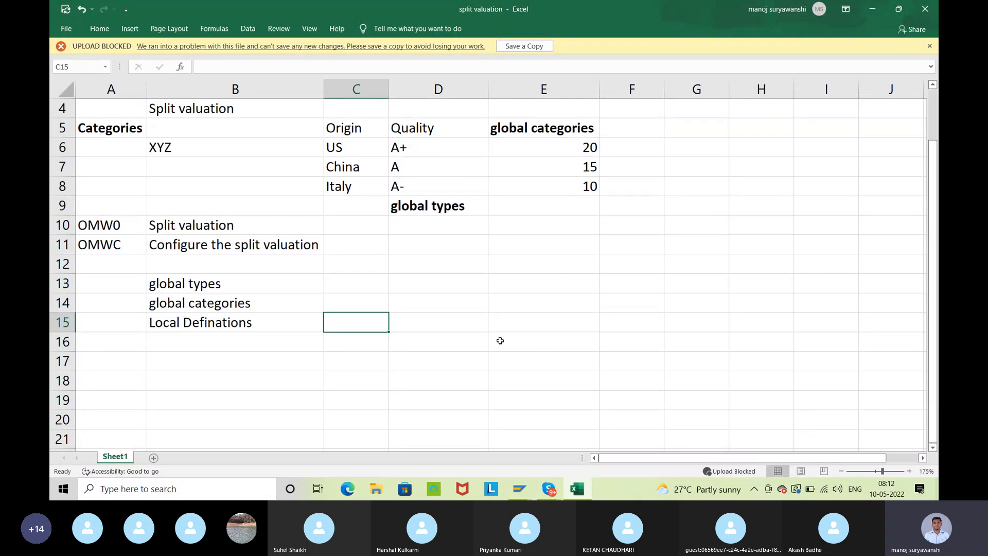
click(571, 286)
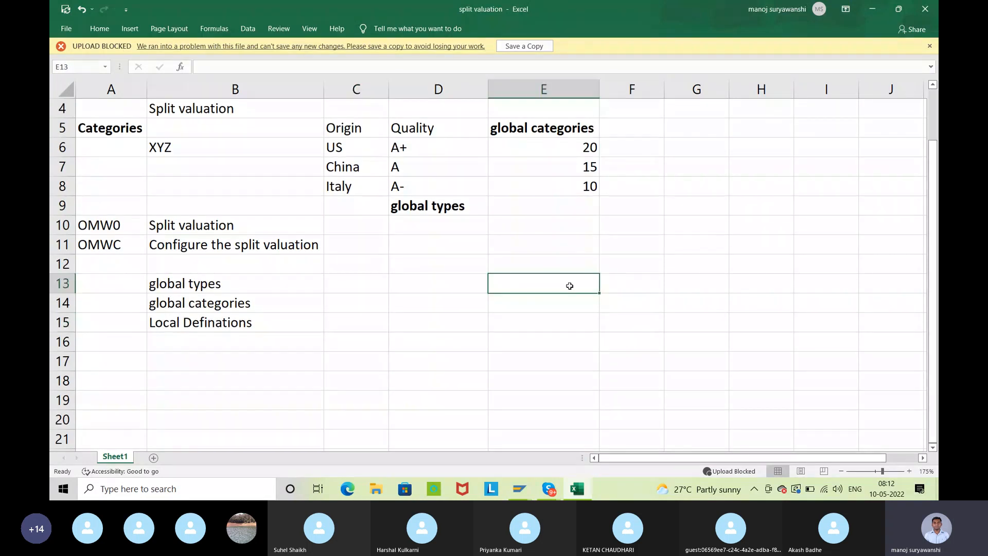
text(Origin)
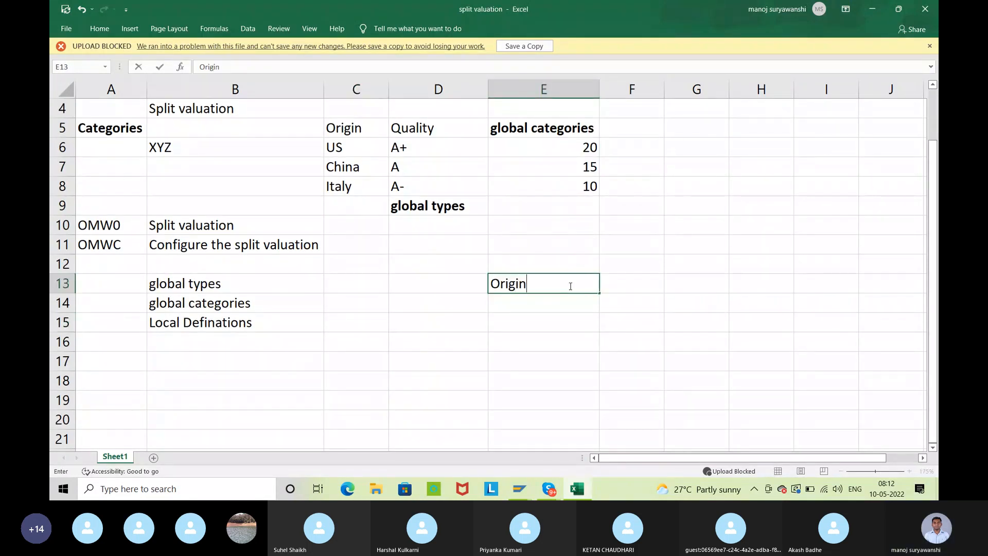
key(Return)
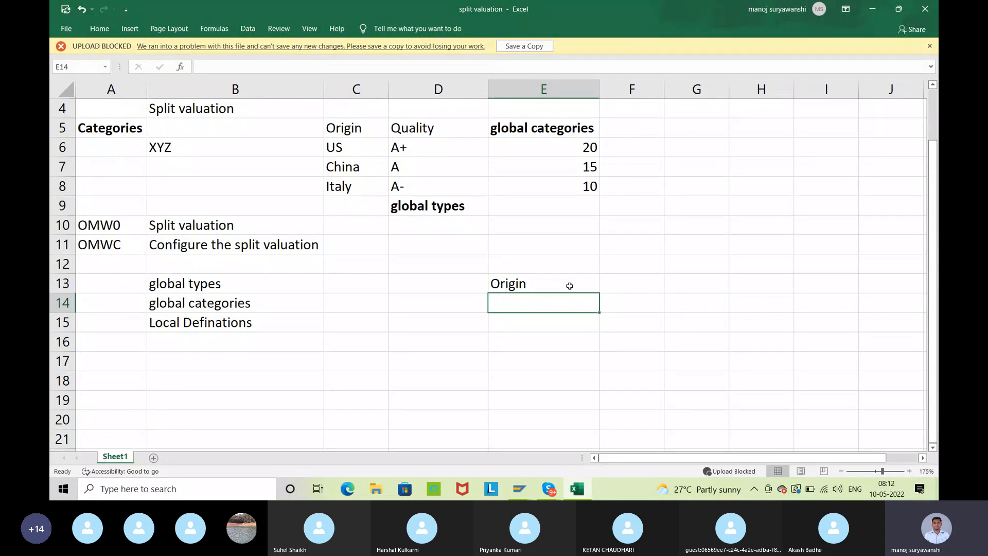
Enter ISLOCAL in cell E14 and ISIMPORT in cell E15 below the Origin heading
text(IS)
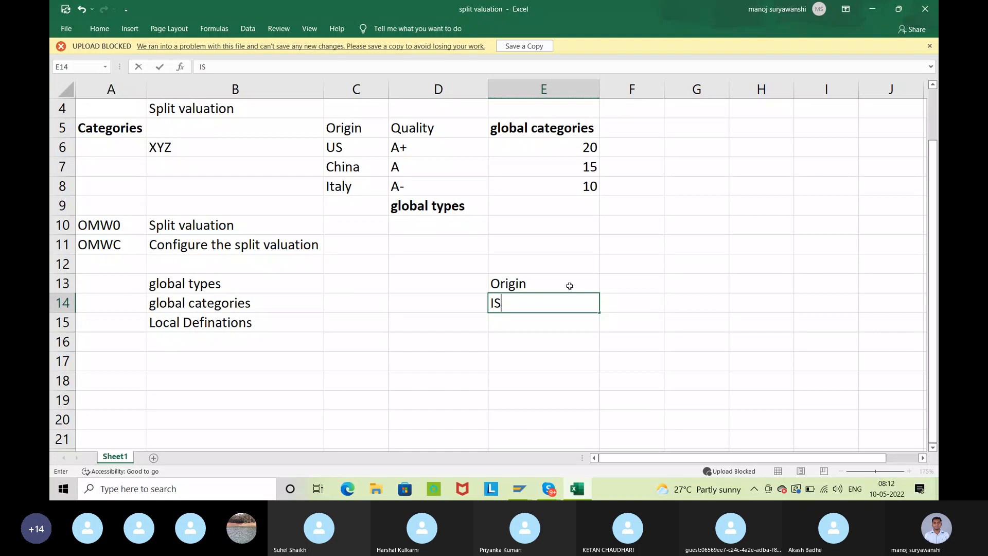
text(LOCAL)
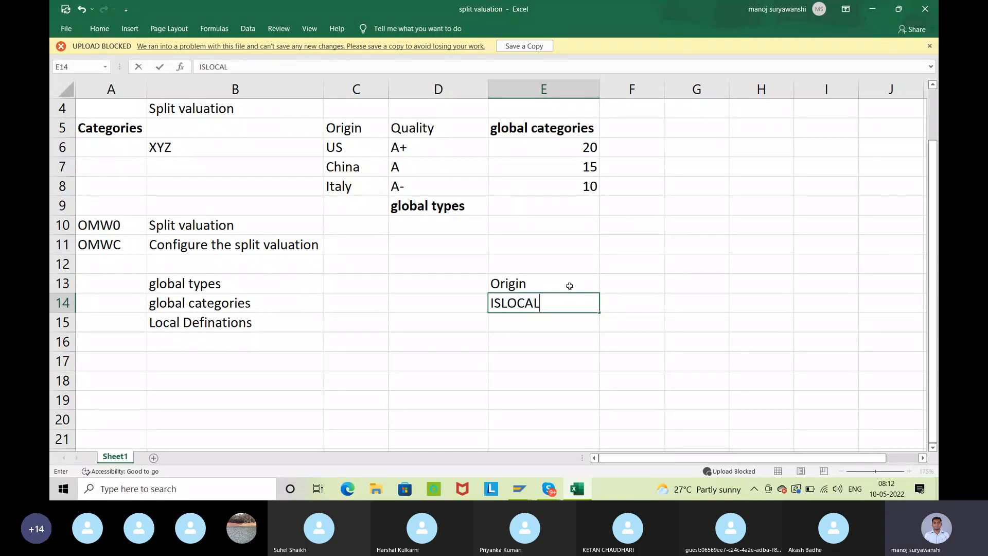
key(Return)
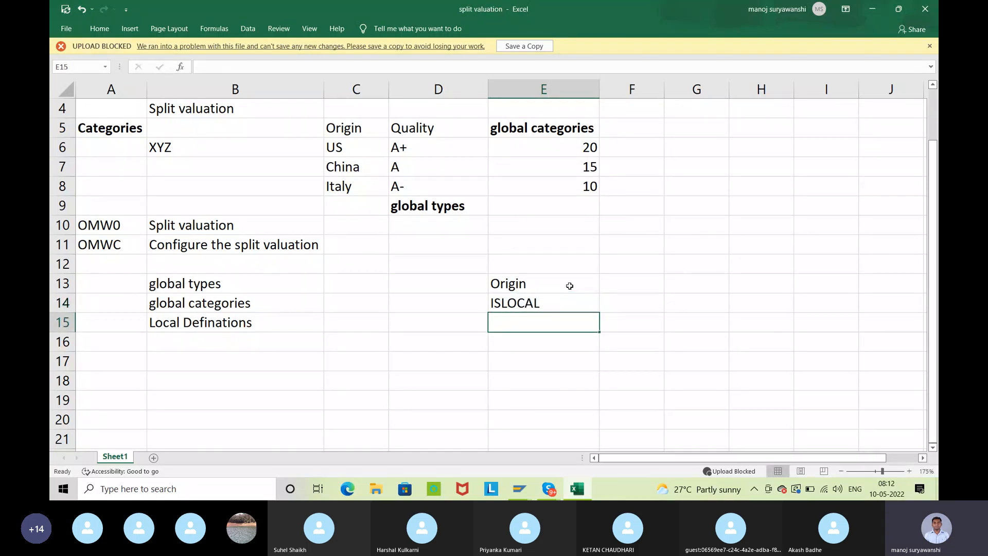
text(ISIMPORT)
key(Up)
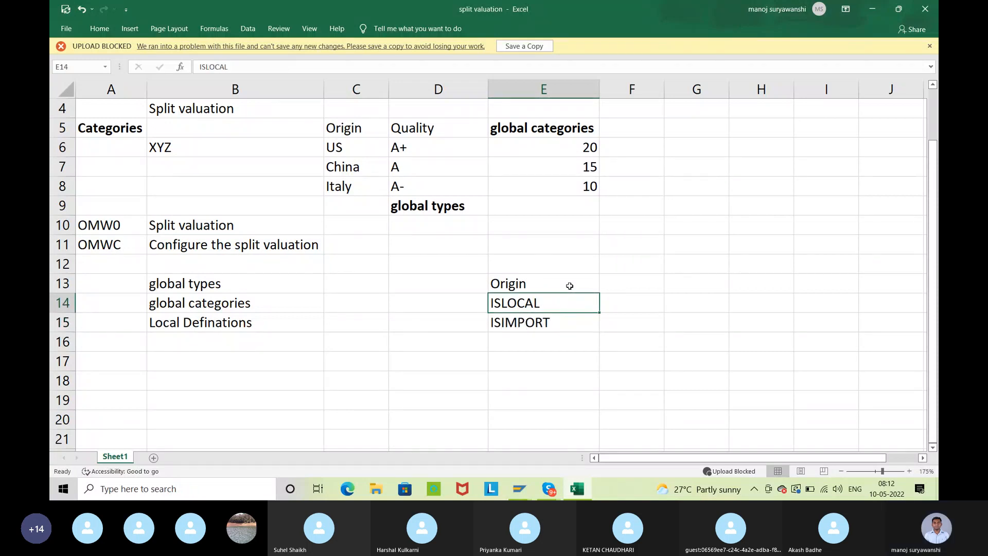
click(620, 308)
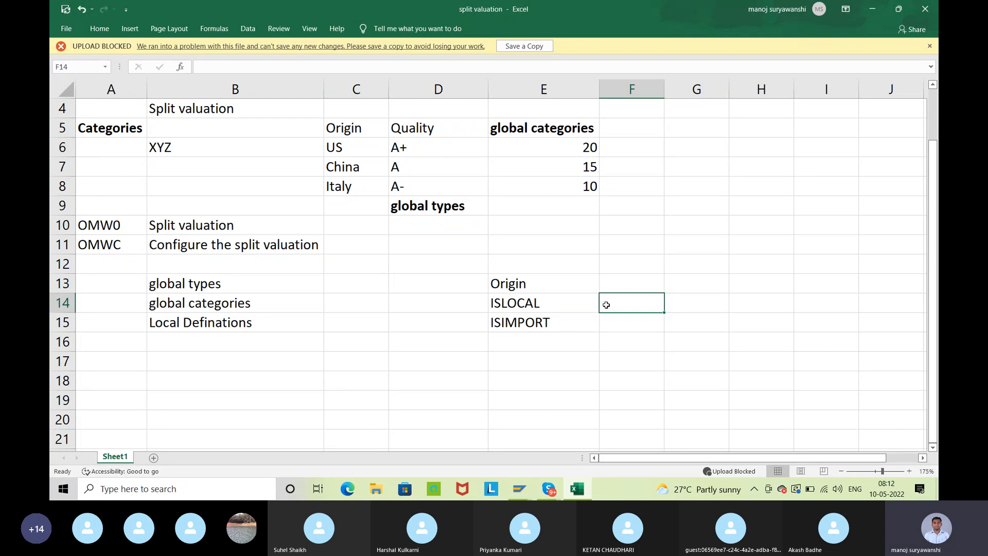
Enter 15 in cell F14 beside ISLOCAL and 25 in cell F15 beside ISIMPORT
text(15)
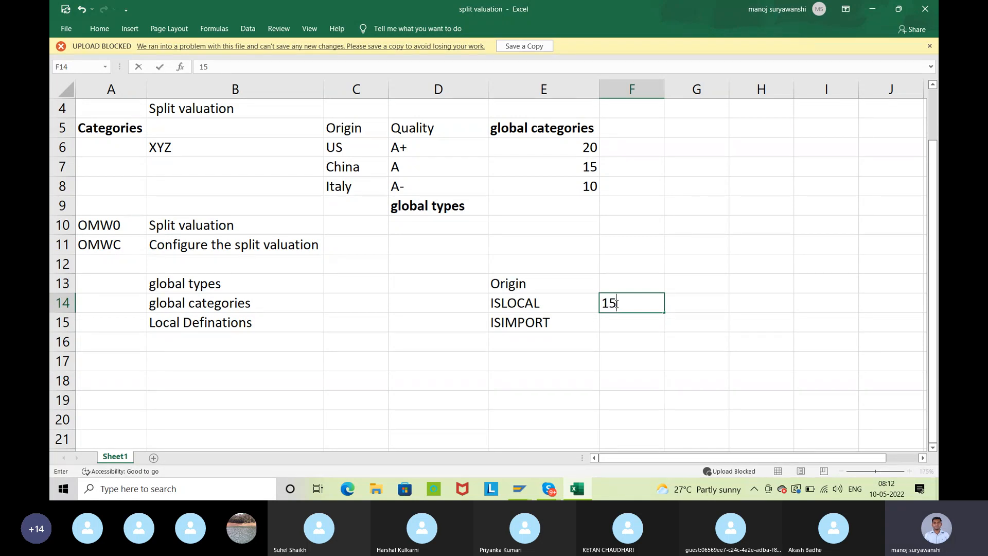
key(Return)
text(25)
key(Return)
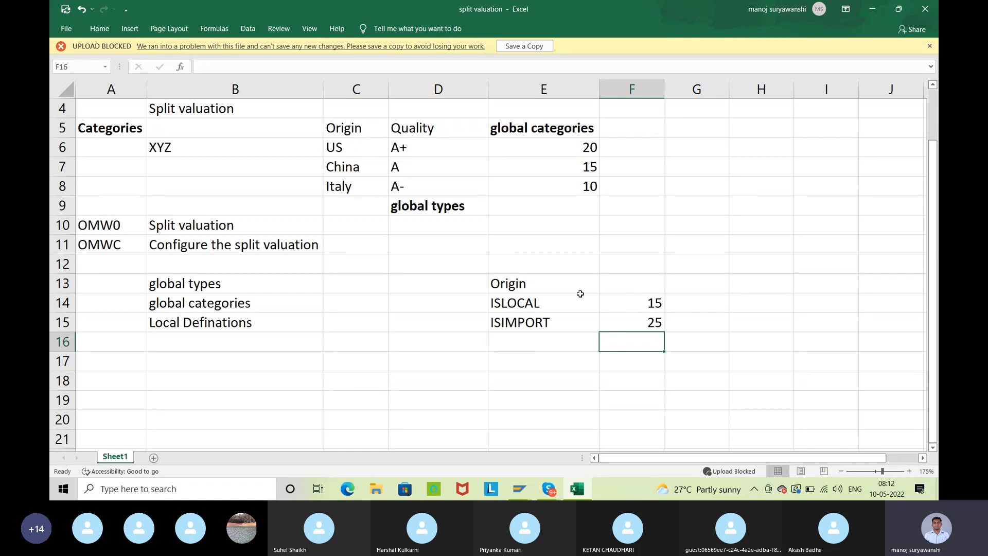
drag(499, 305, 508, 321)
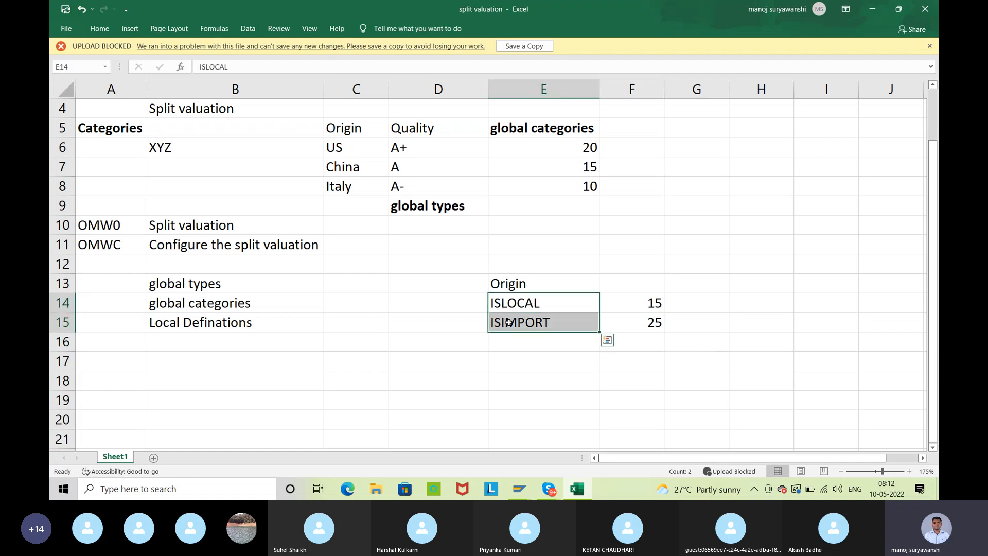
click(547, 310)
click(532, 328)
click(550, 303)
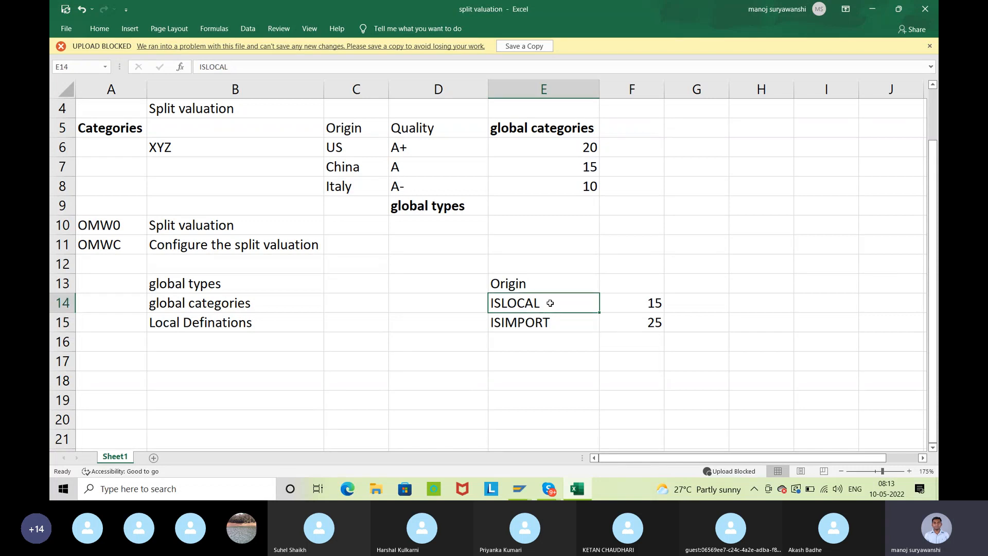
click(237, 287)
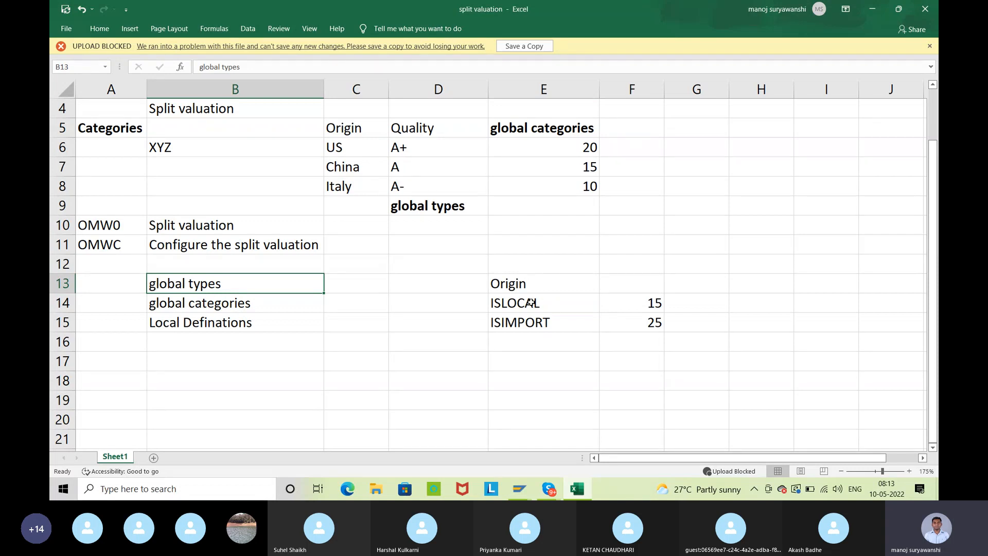
drag(531, 303, 538, 316)
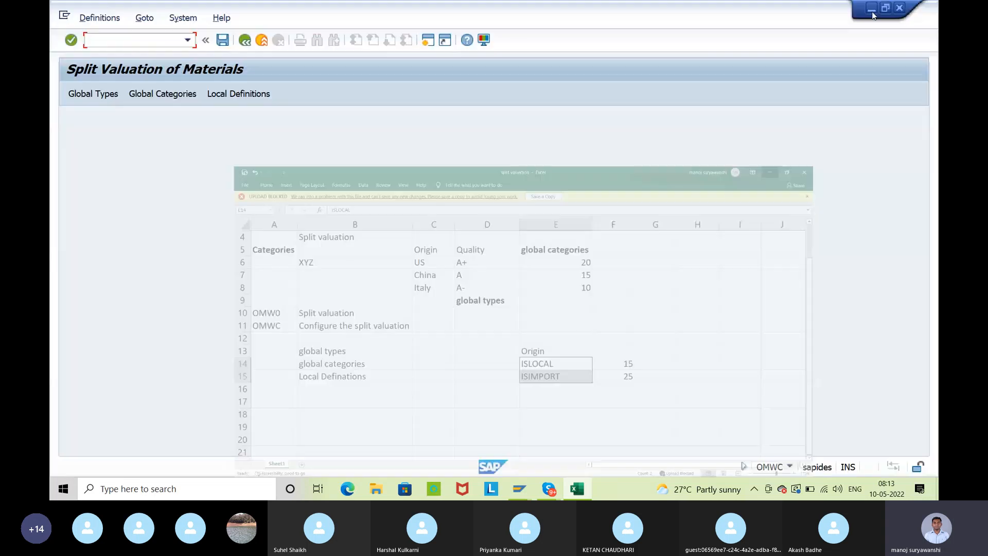
Switch to SAP, start creating a global valuation type and enter ISLOCAL, copied from the Excel workbook, as its name
click(872, 9)
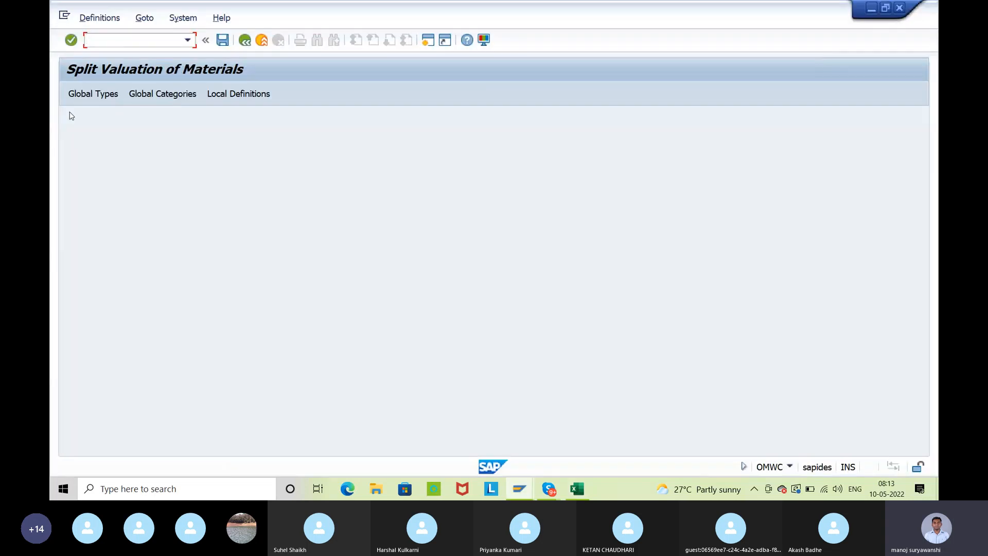
click(80, 95)
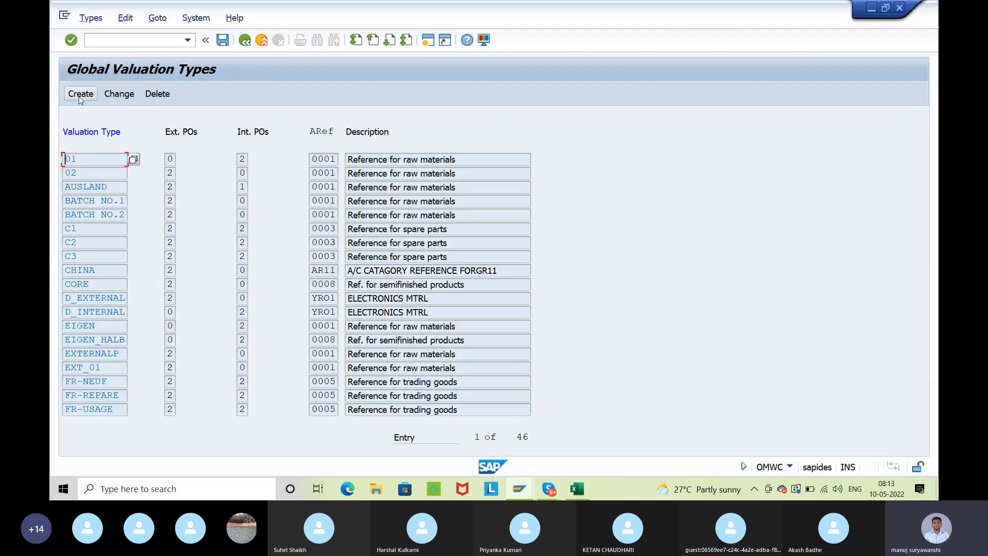
click(80, 96)
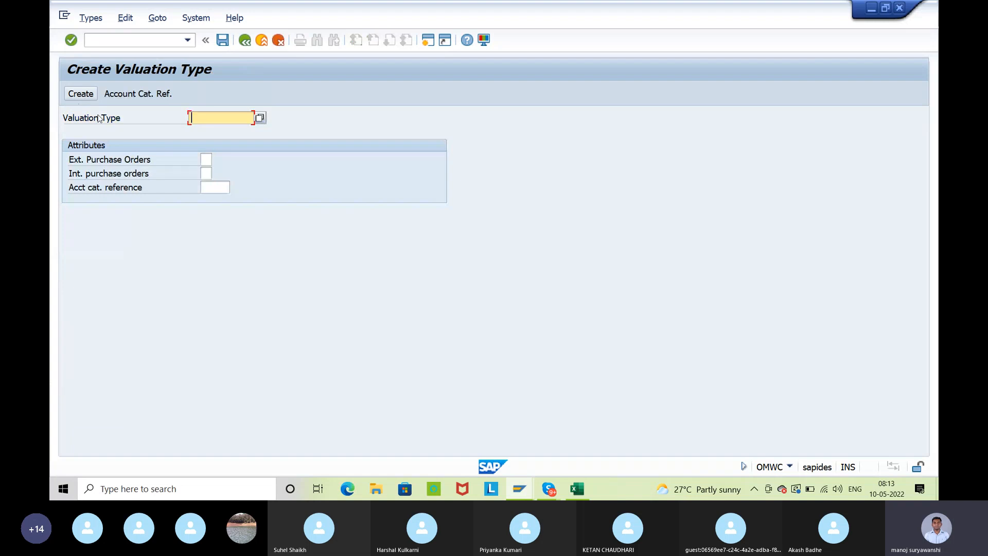
click(577, 488)
click(551, 308)
key(ctrl+c)
key(alt+Tab)
key(ctrl+v)
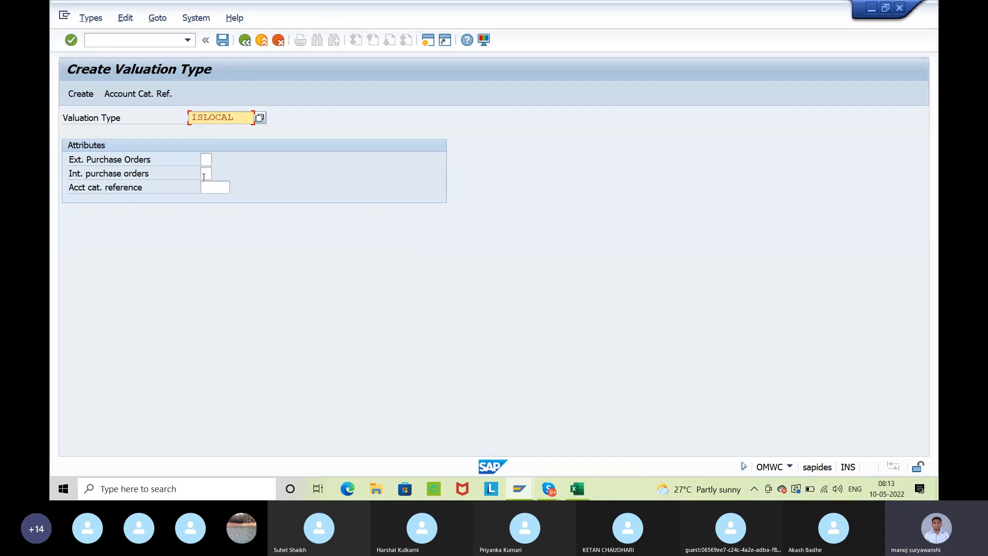
key(Return)
key(Return)
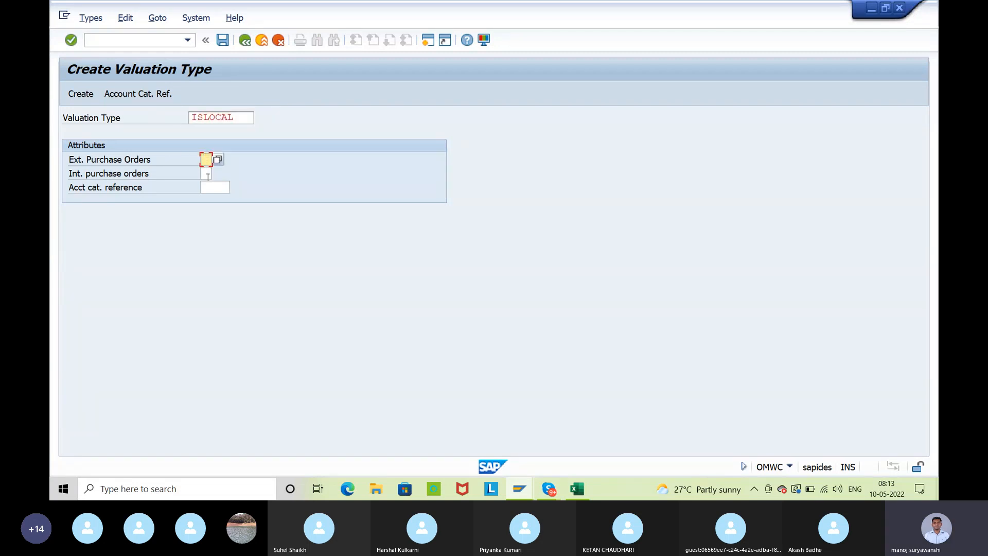
Set external and internal purchase orders to 2 and the account category reference to 0001 for valuation type ISLOCAL
click(206, 174)
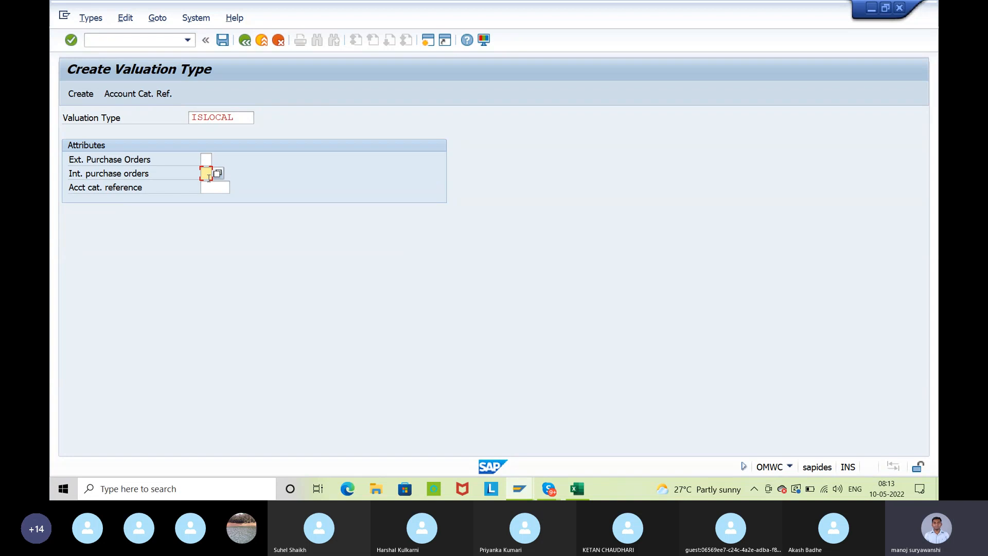
click(239, 118)
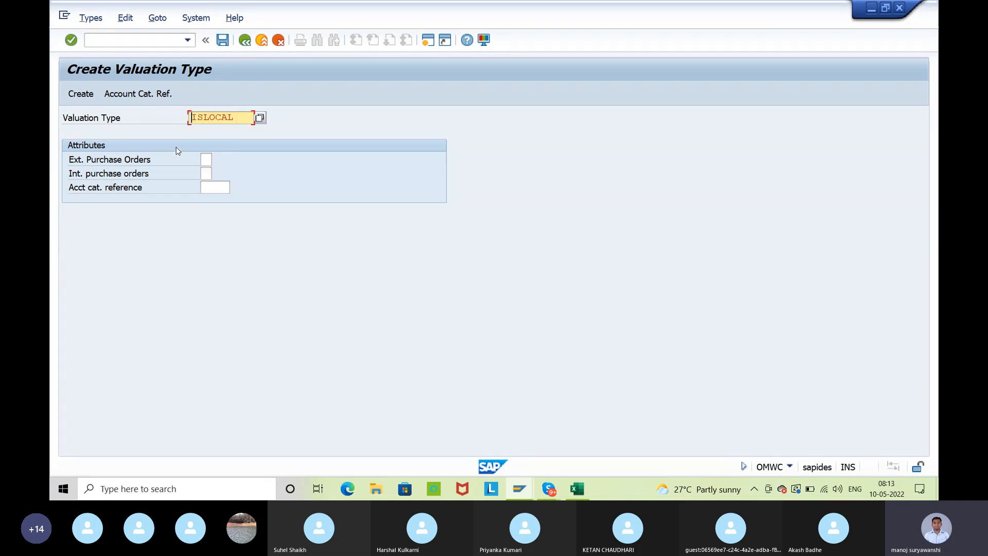
click(206, 160)
text(22)
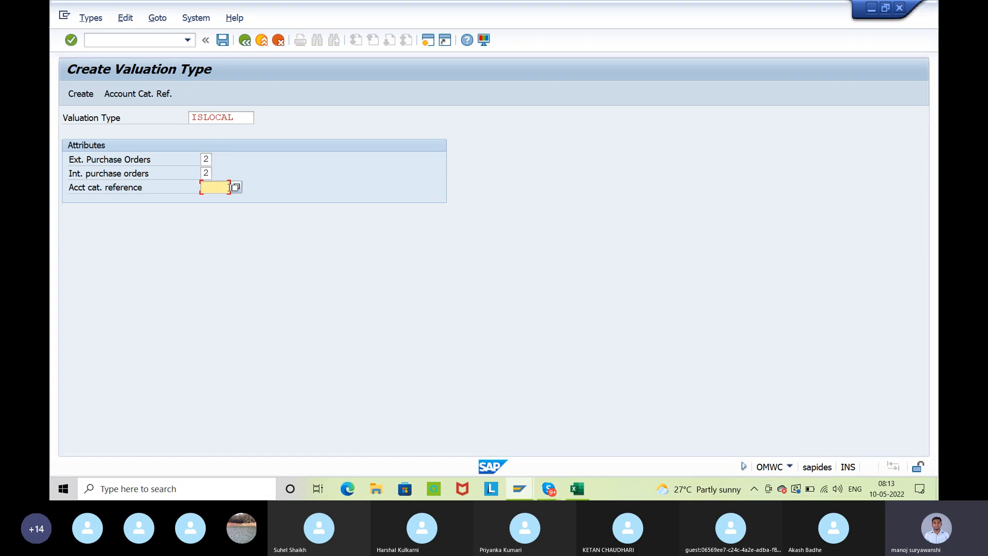
text(0001)
key(Return)
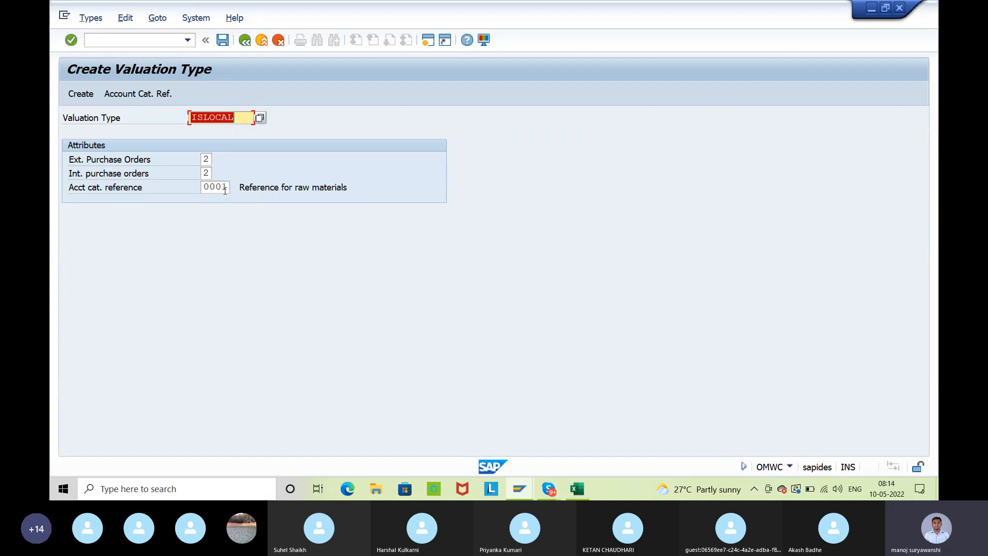
Create the valuation type ISLOCAL with the entered attributes
click(177, 123)
drag(240, 116, 188, 117)
click(181, 119)
click(77, 95)
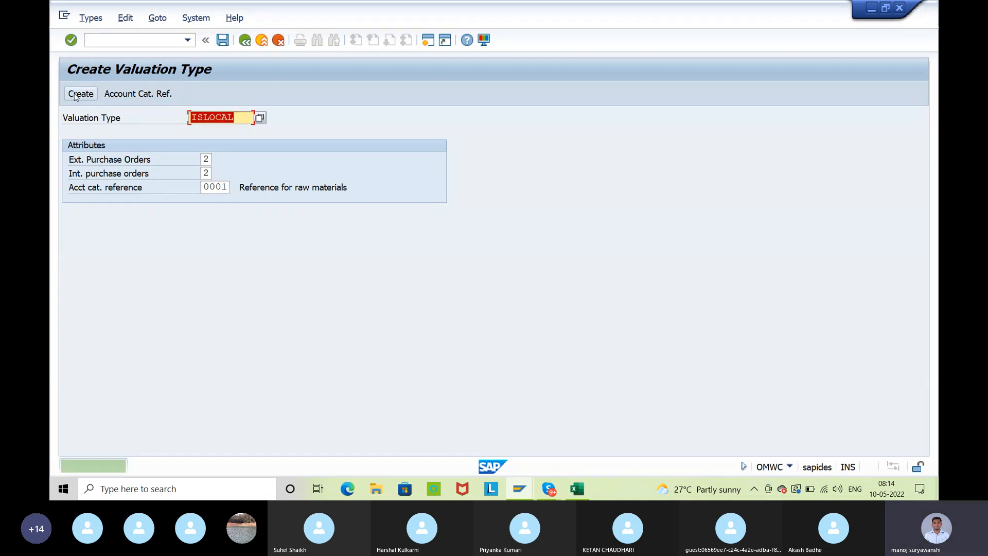
Copy ISIMPORT from the Excel workbook into SAP's valuation type form, create it with the same attributes and save the changes
click(549, 488)
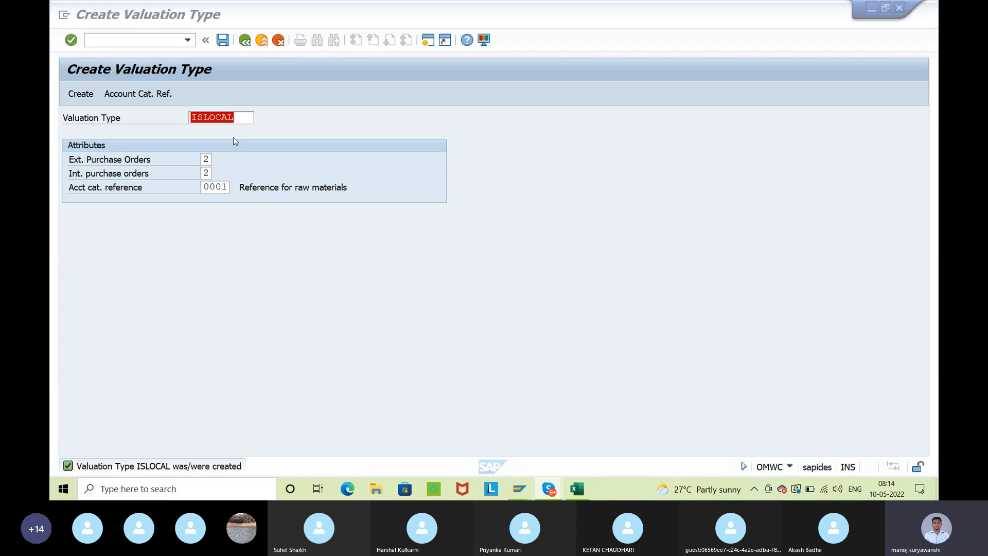
click(577, 490)
click(548, 321)
key(ctrl+c)
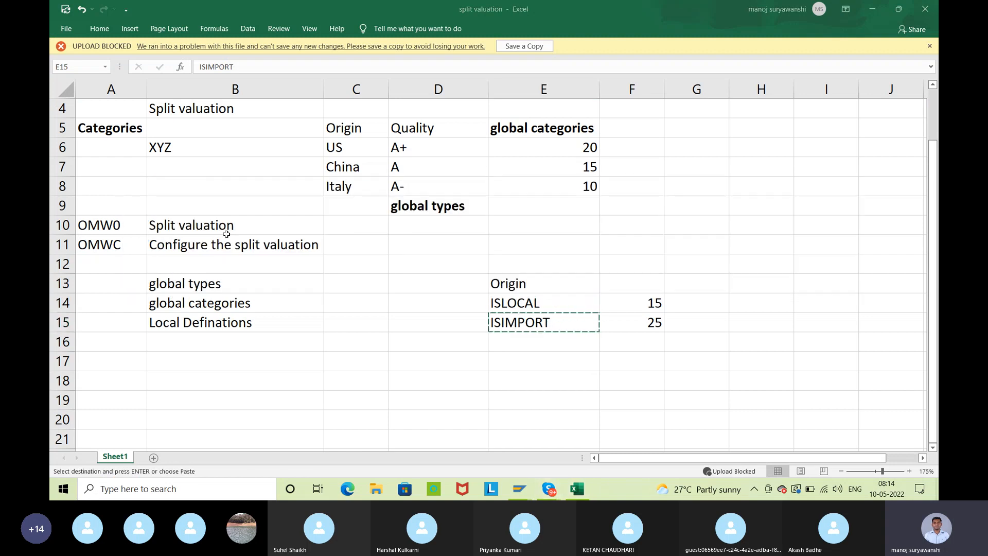
key(alt+Tab)
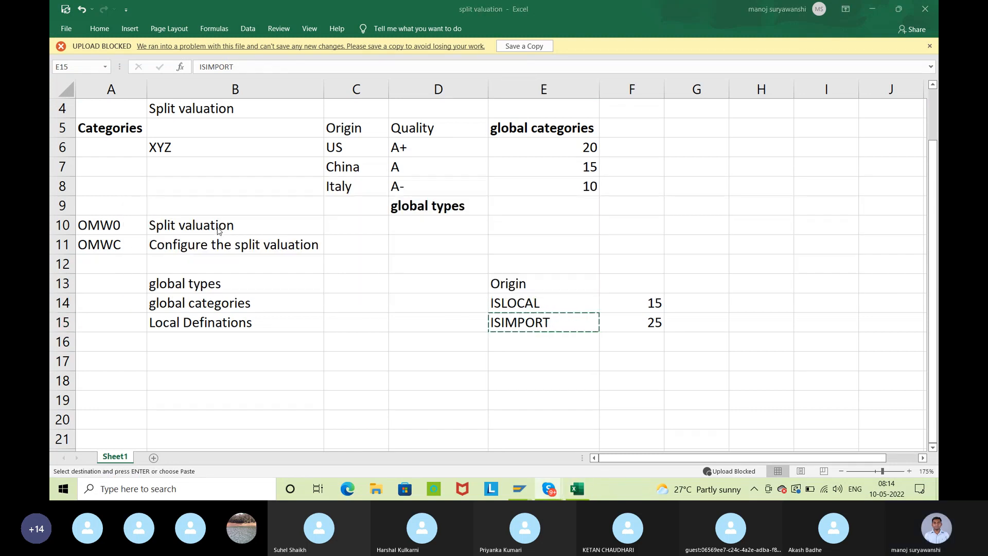
mouse_move(518, 492)
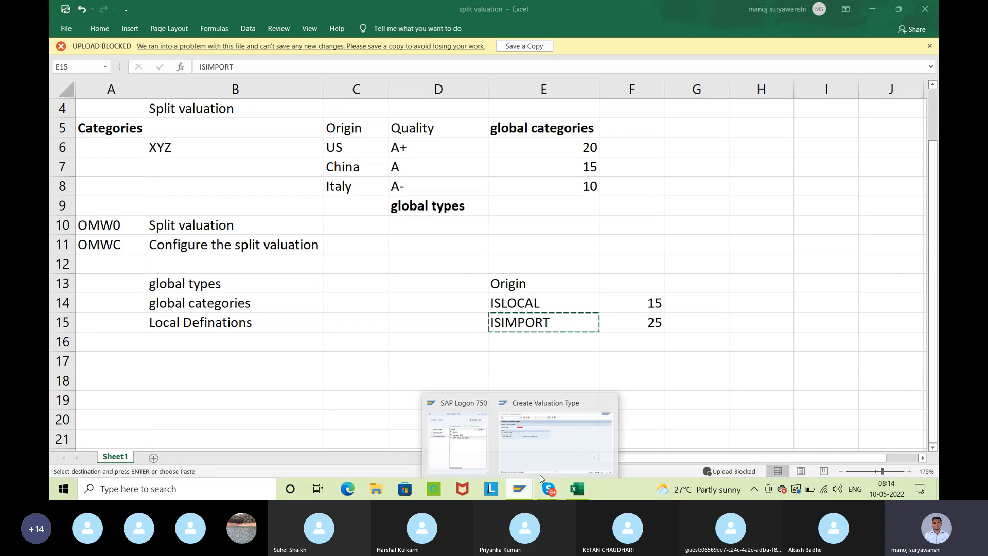
click(556, 440)
key(ctrl+v)
key(Return)
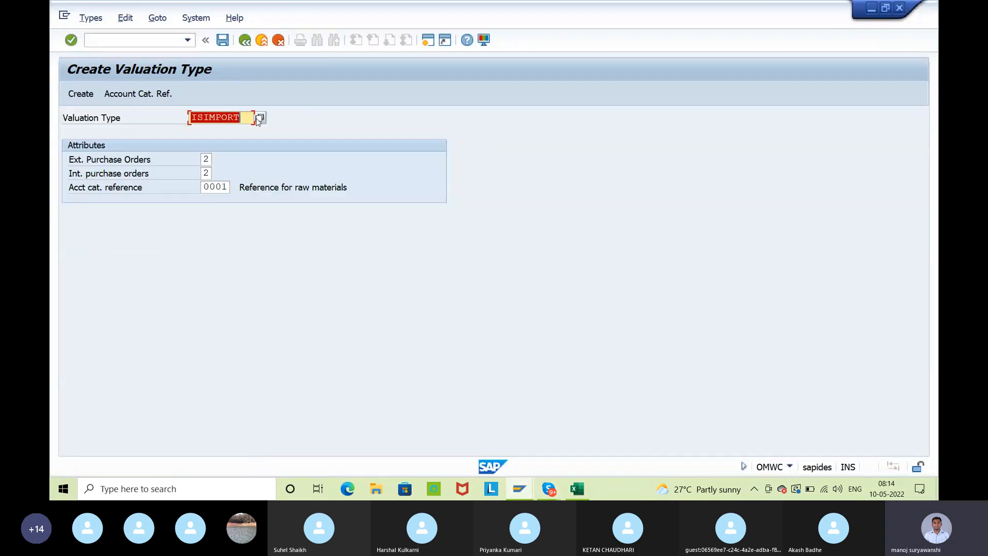
click(87, 94)
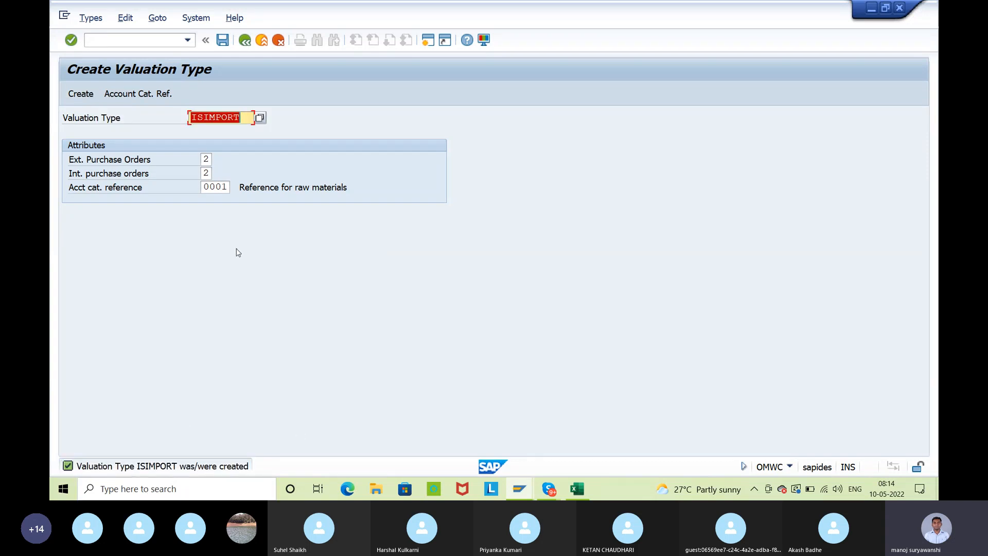
click(224, 41)
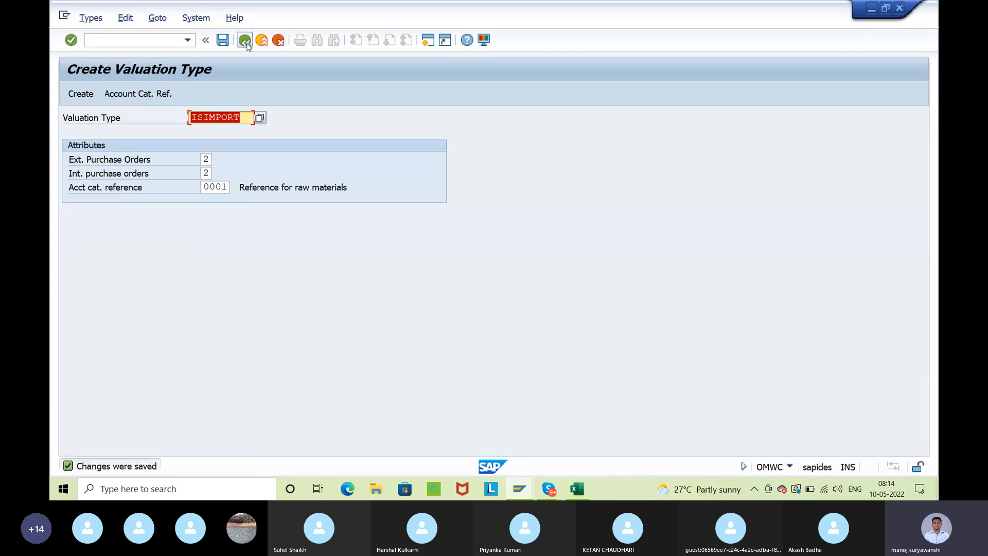
Check the attributes of ISIMPORT and ISLOCAL in the global valuation types list and return to the split valuation overview
drag(118, 162, 65, 176)
click(65, 176)
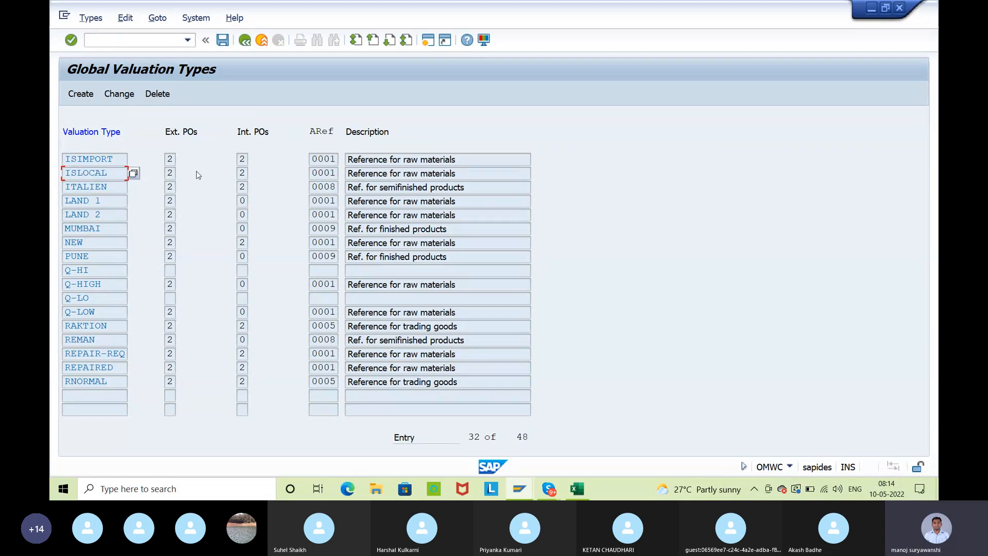
click(172, 159)
click(246, 161)
click(329, 160)
click(329, 172)
click(245, 41)
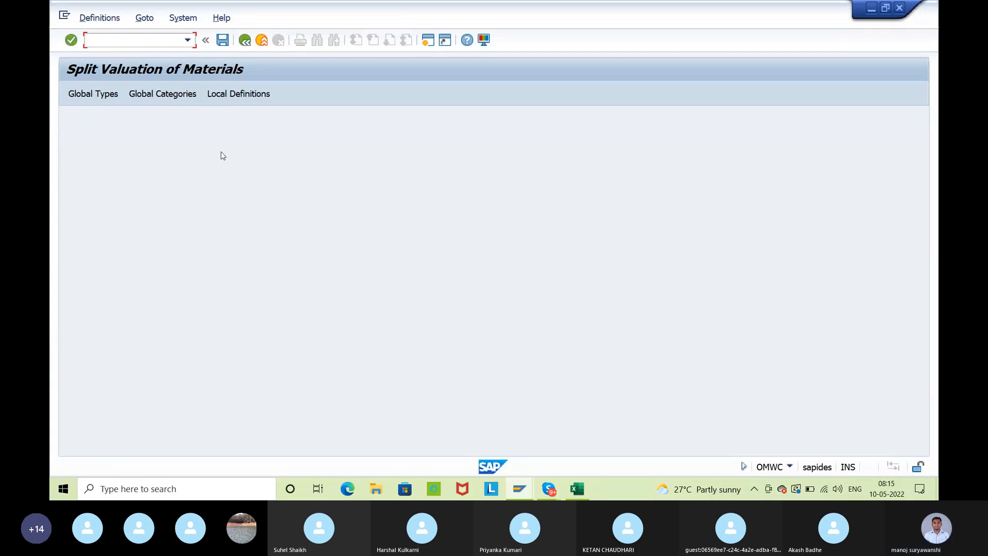
In the global categories, start a new valuation category O with the description ORIGIN-LO & iMP
click(154, 97)
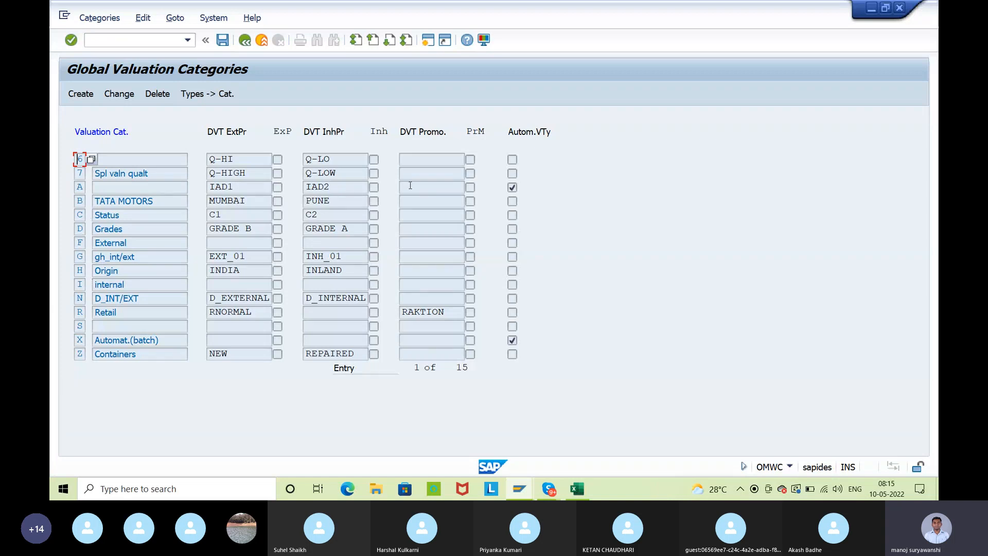
click(406, 40)
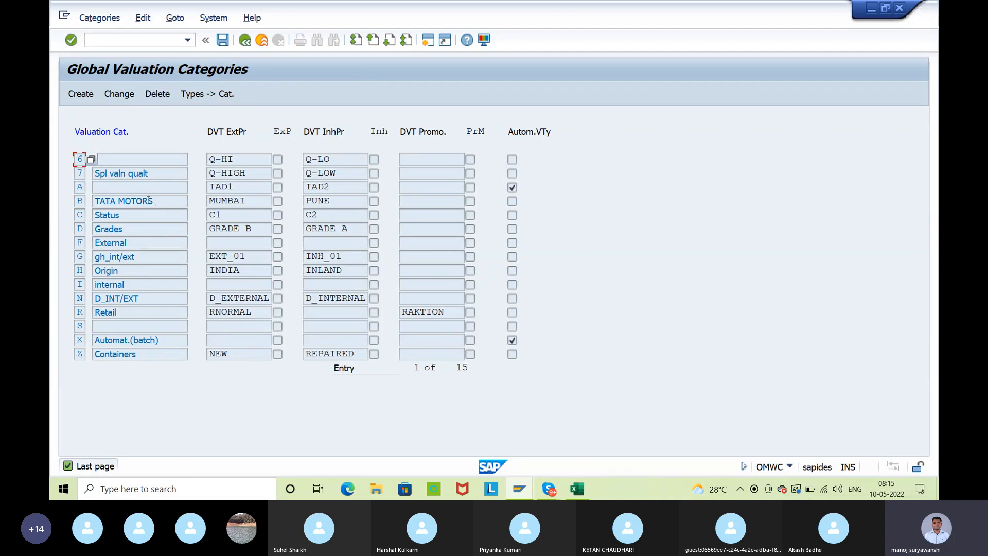
click(84, 97)
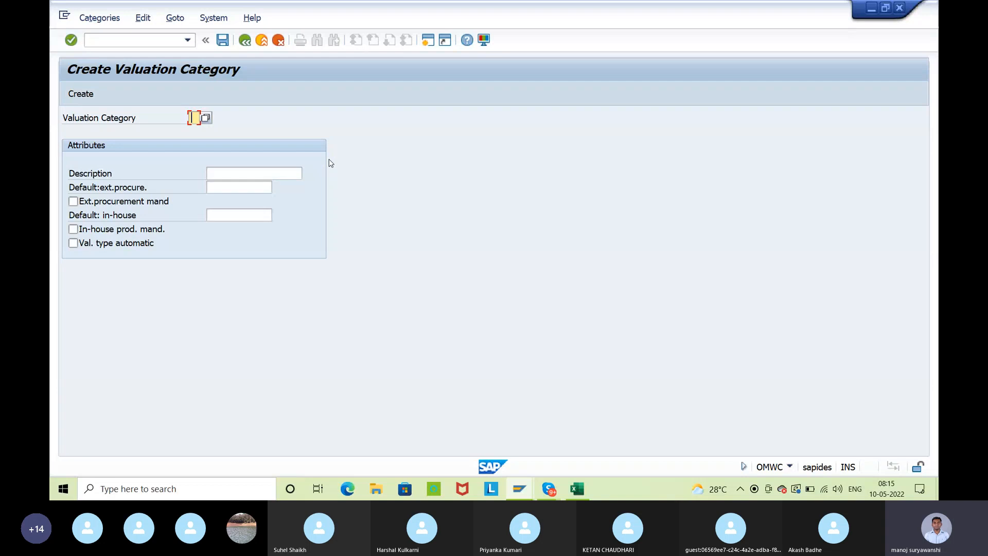
text(O)
click(217, 176)
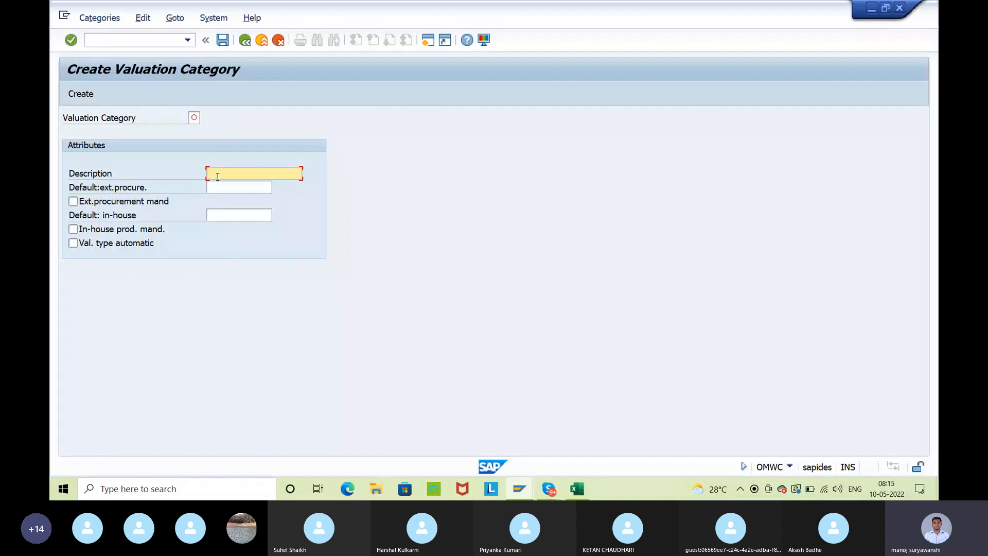
text(origin-)
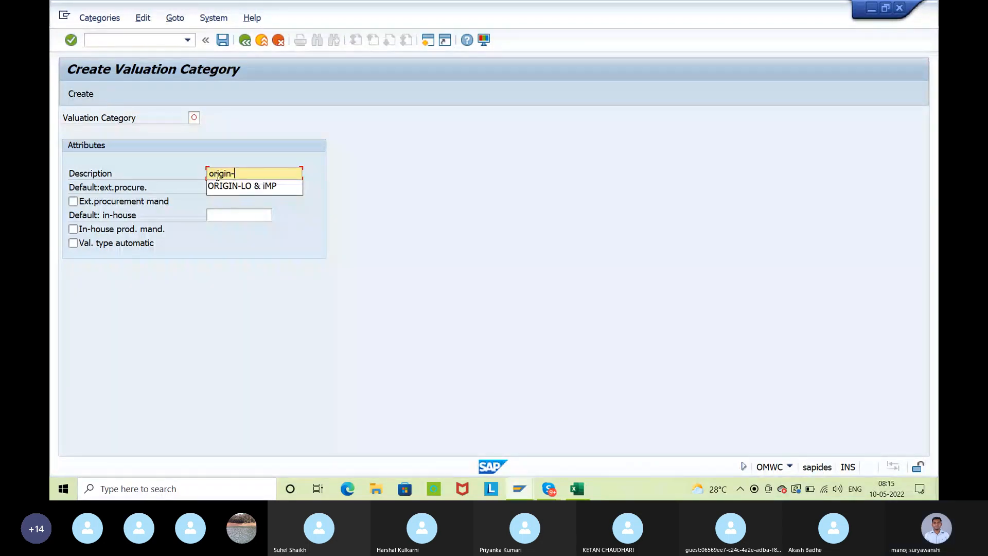
key(Down)
key(Return)
key(Return)
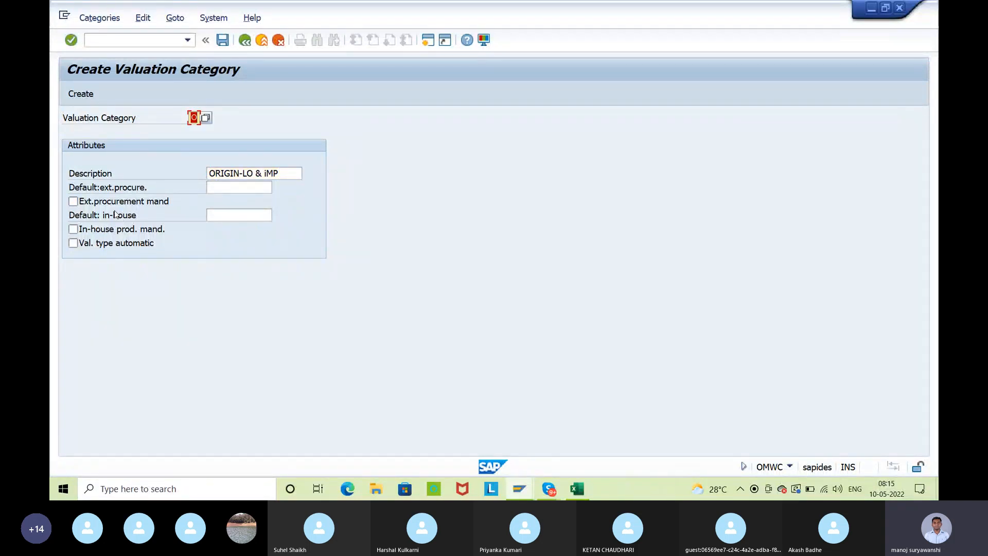
Choose ISLOCAL from the valuation type list as the default for external procurement in valuation category O
click(213, 188)
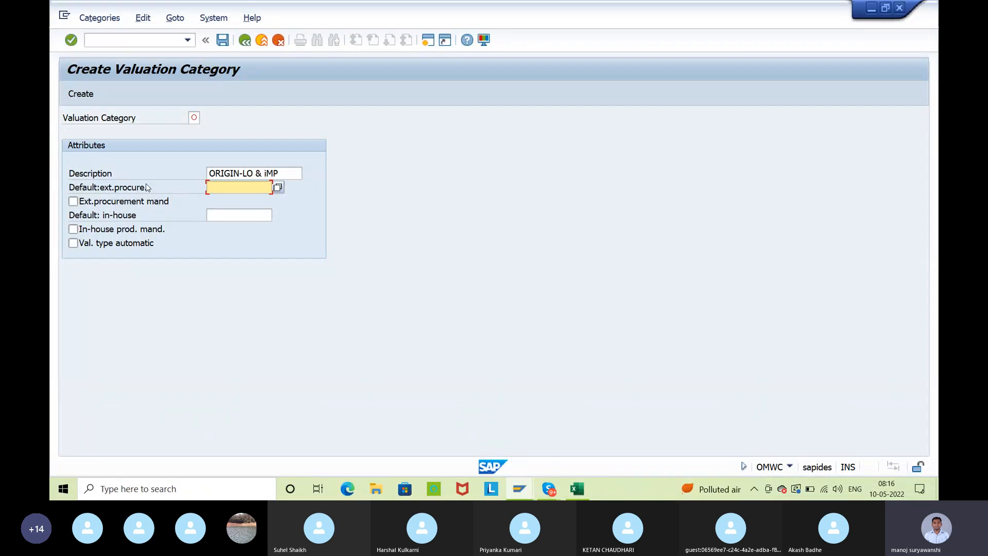
click(278, 188)
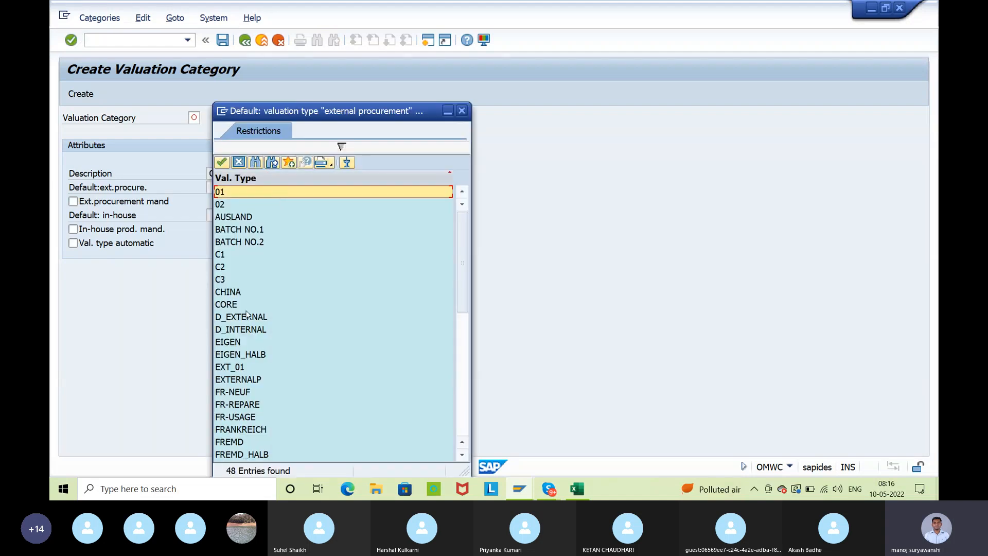
scroll(346, 366, down, 4)
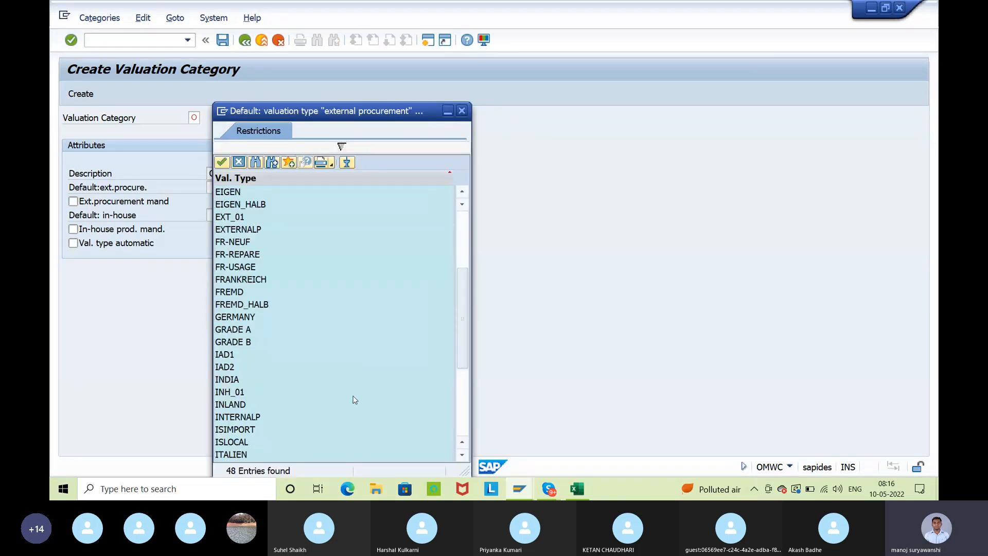
double_click(262, 441)
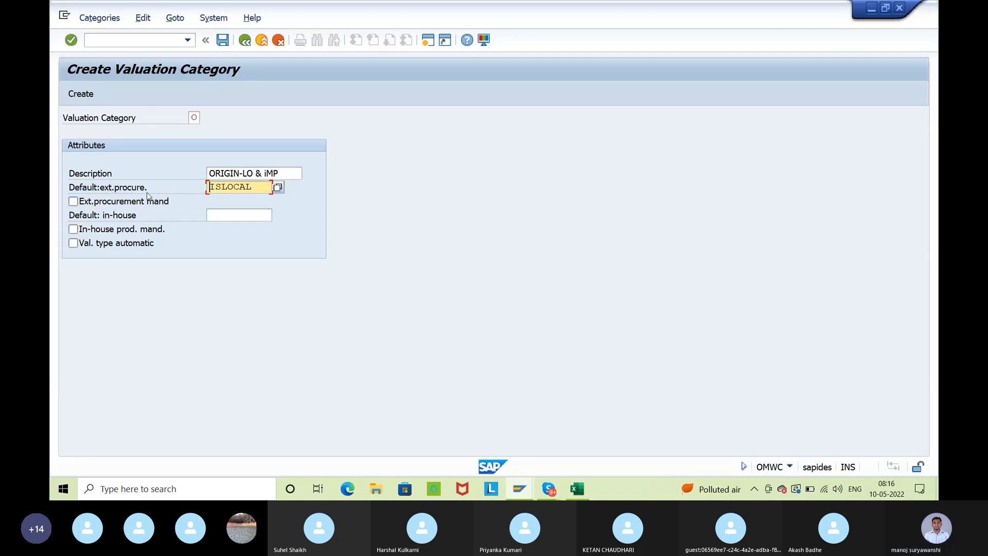
Copy ISLOCAL from the external procurement default into the in-house default of the category
click(233, 213)
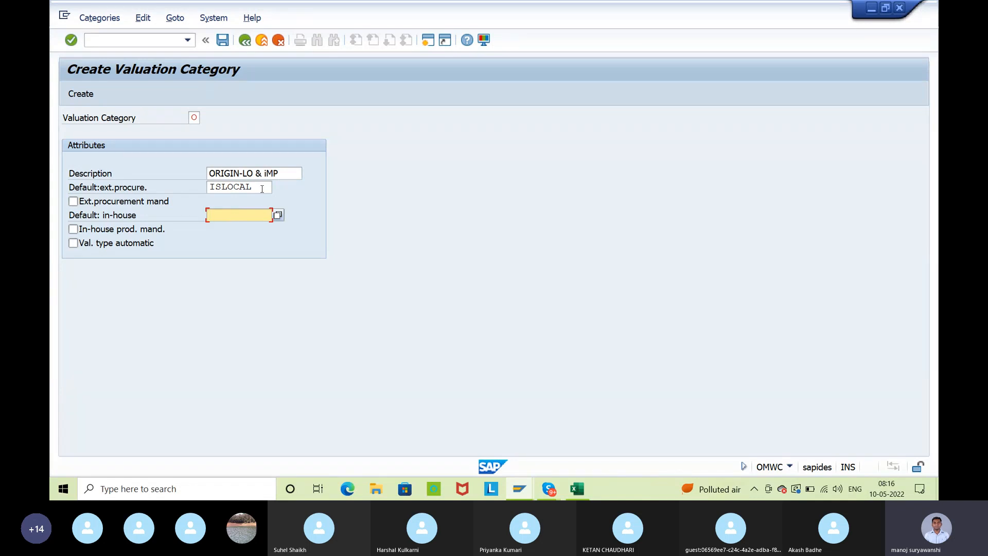
drag(262, 189, 209, 188)
key(ctrl+c)
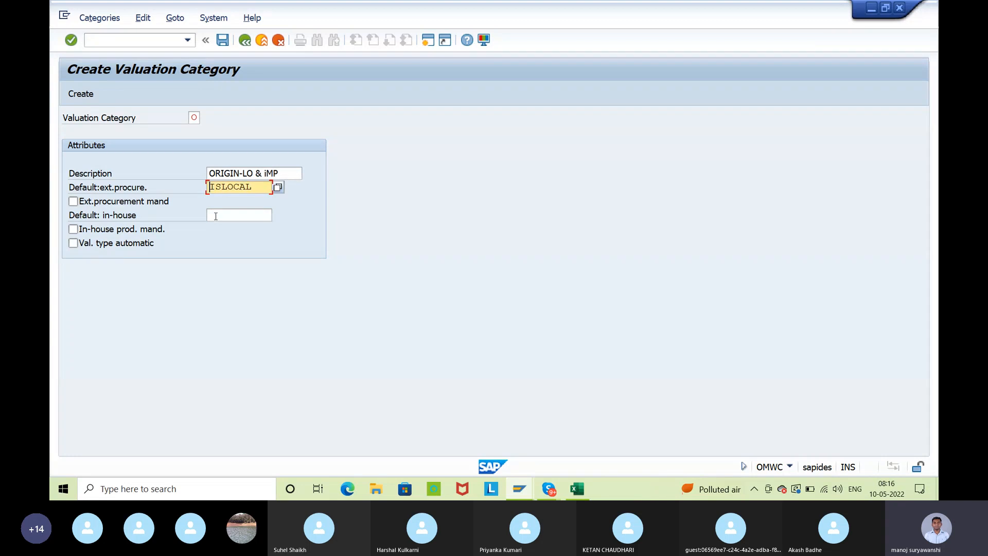
click(216, 215)
key(ctrl+v)
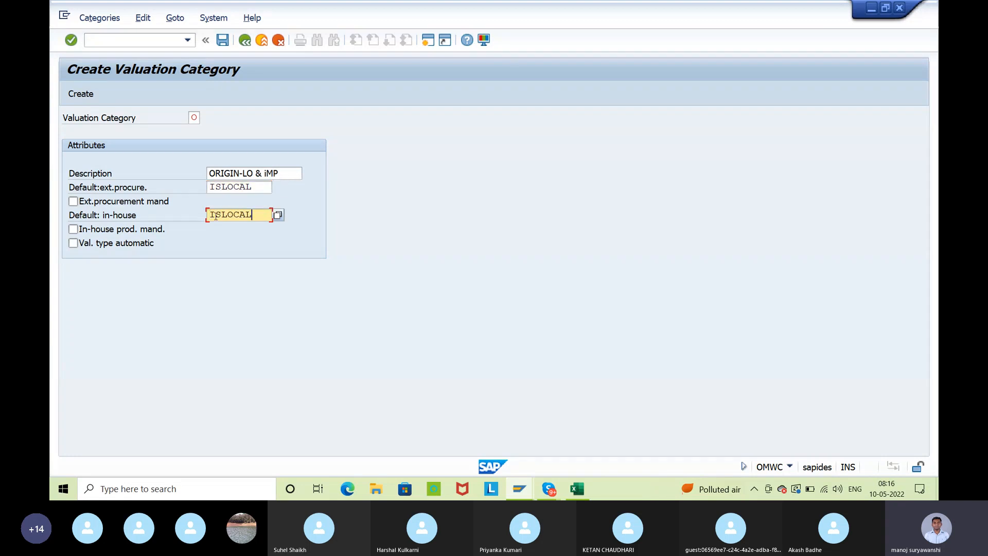
Replace the category's external procurement default with ISIMPORT and validate the entry
click(253, 189)
key(BackSpace)
key(BackSpace)
key(BackSpace)
key(BackSpace)
key(BackSpace)
key(BackSpace)
key(BackSpace)
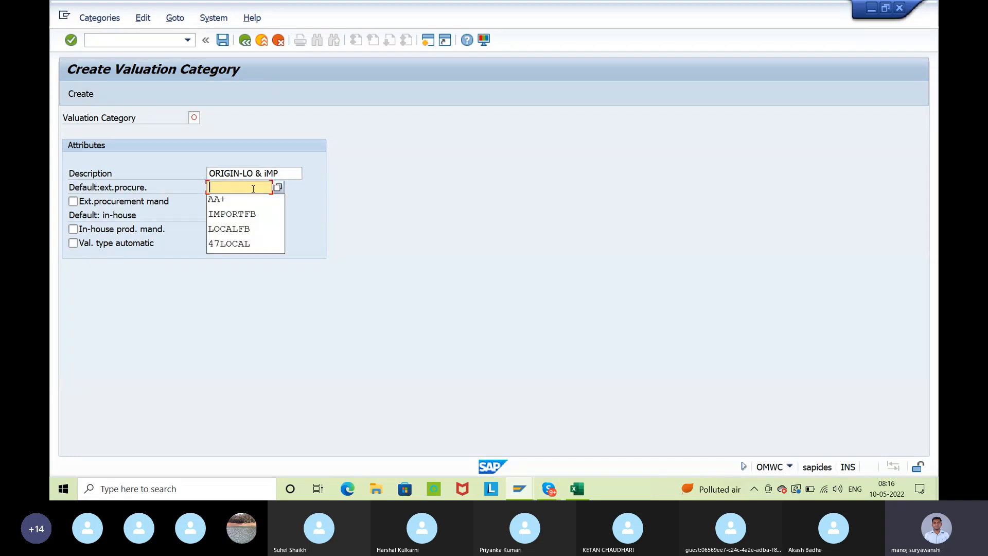
text(is)
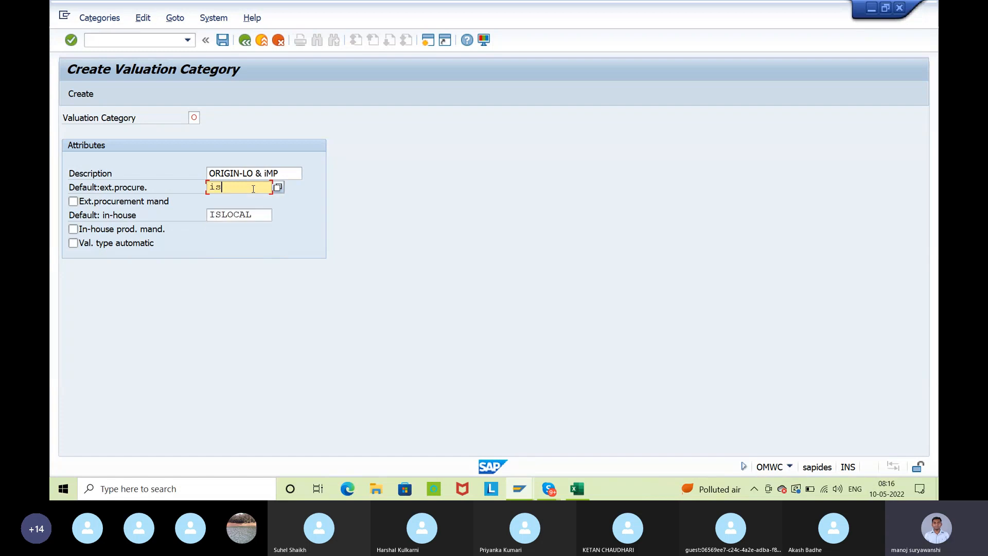
text(import)
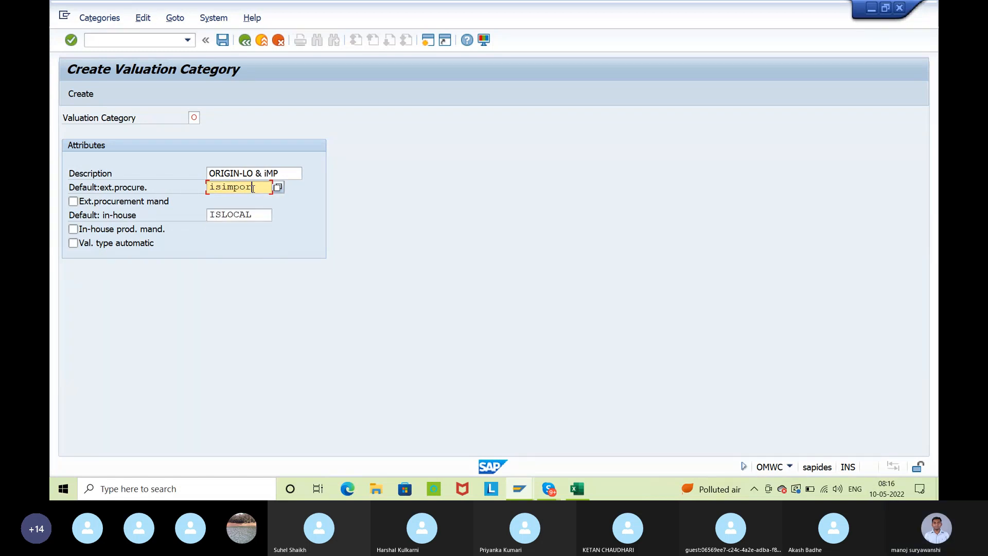
key(Return)
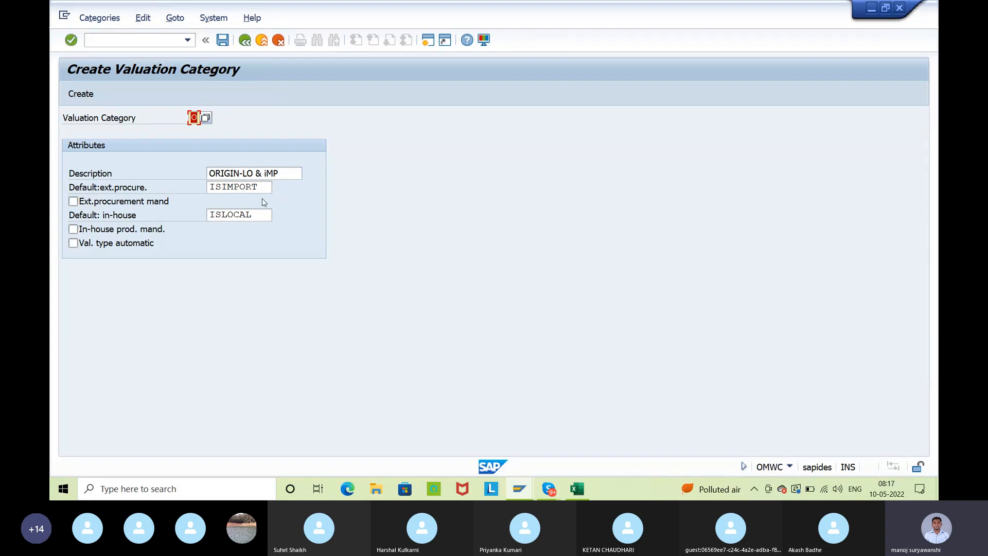
Review the category code and its default valuation types for external procurement and in-house production
click(247, 215)
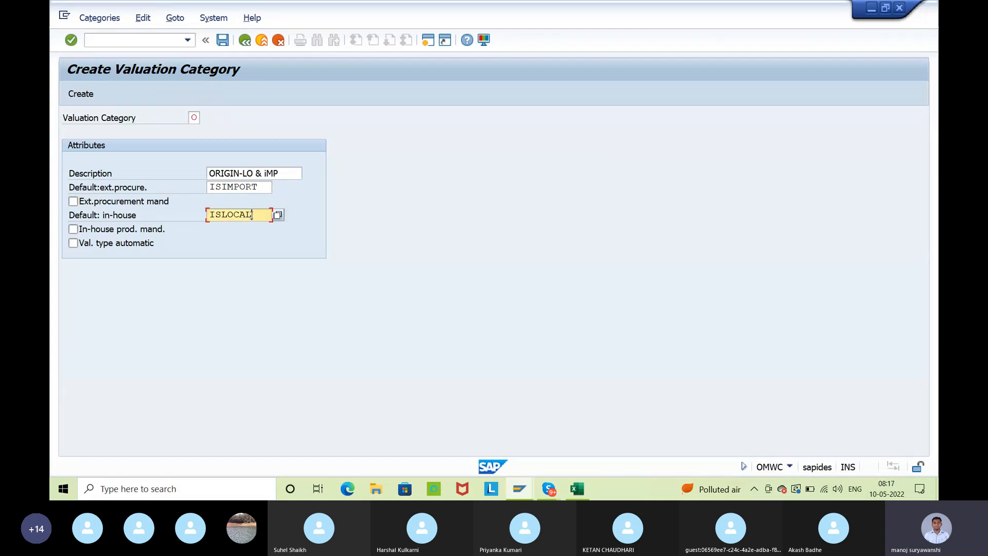
click(261, 186)
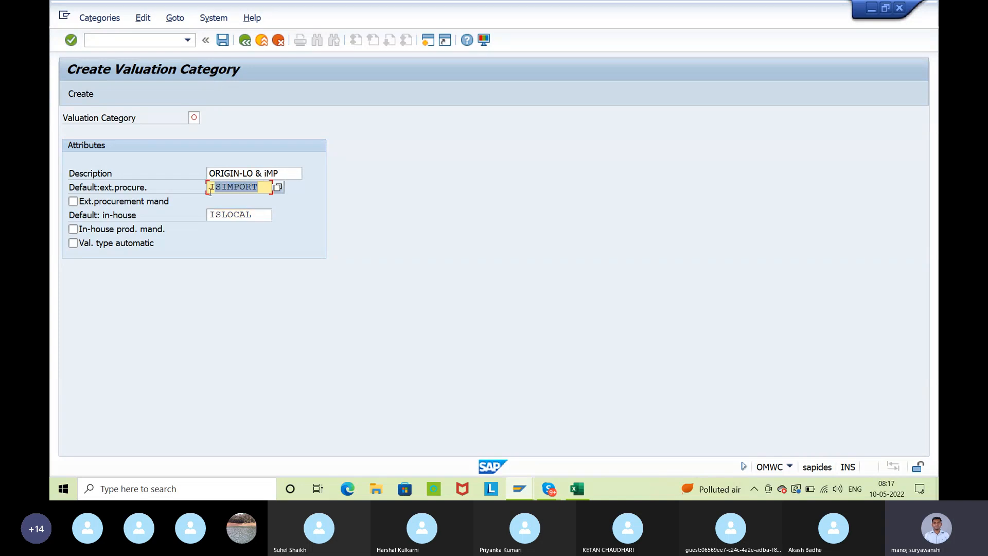
click(258, 218)
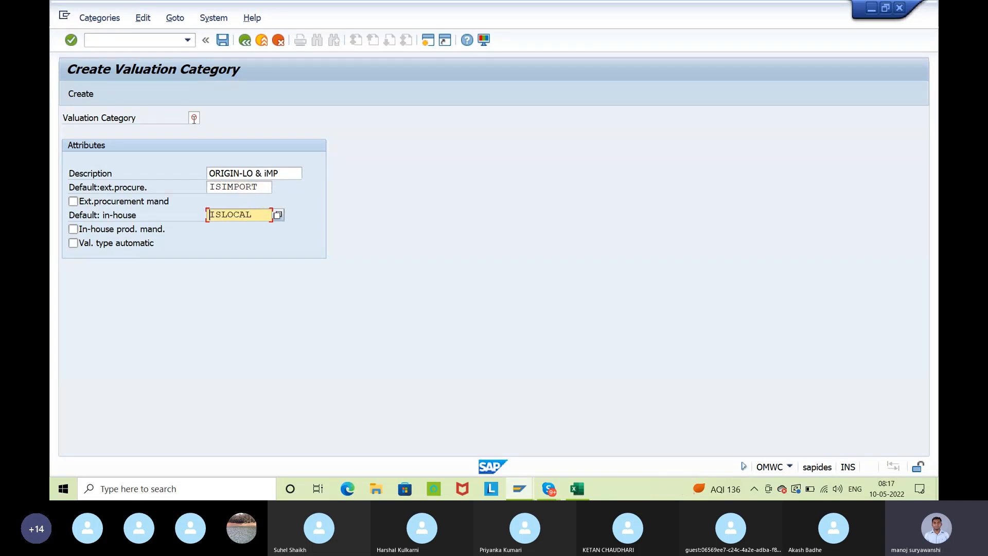
click(194, 118)
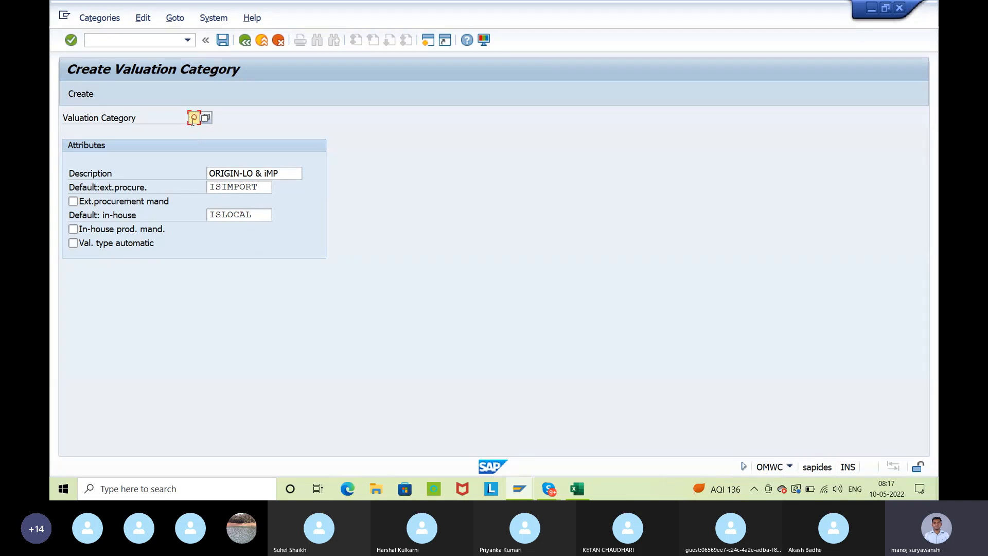
click(262, 187)
drag(262, 214, 209, 222)
click(209, 222)
click(194, 118)
drag(259, 213, 240, 214)
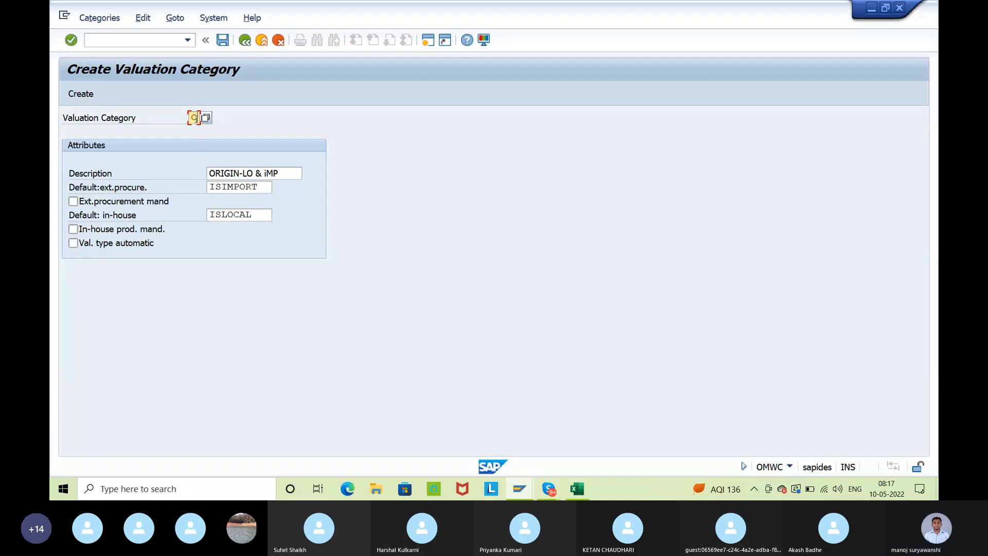
Create valuation category O with the entered attributes, save it and return to the global valuation categories list
click(225, 43)
click(93, 98)
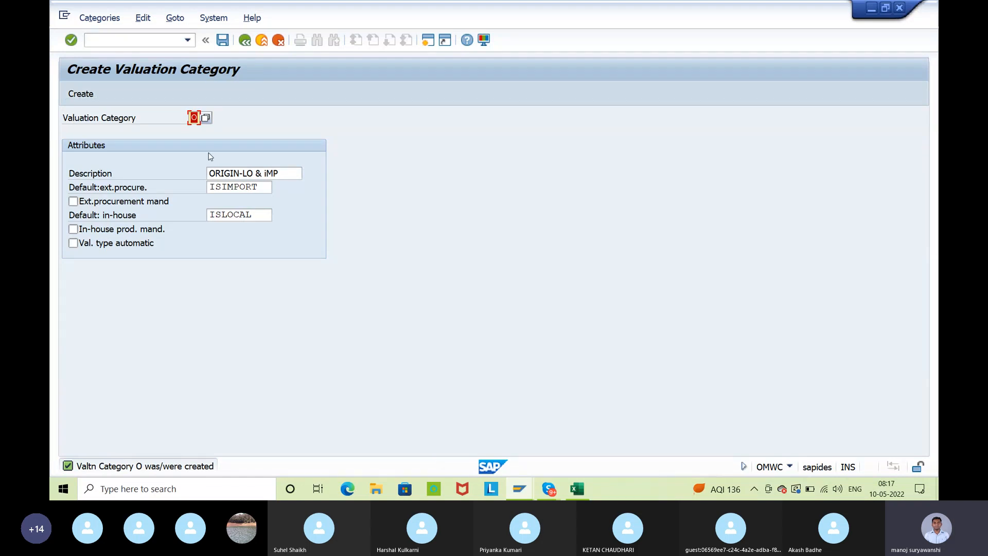
click(221, 42)
click(245, 41)
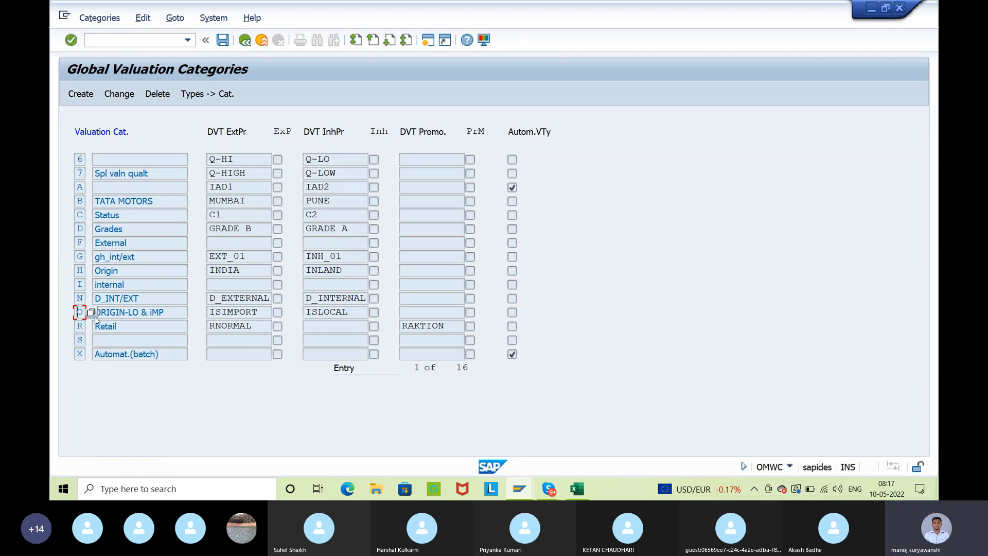
Check the description and the external and in-house default valuation types in category O's row of the global list
drag(164, 312, 133, 312)
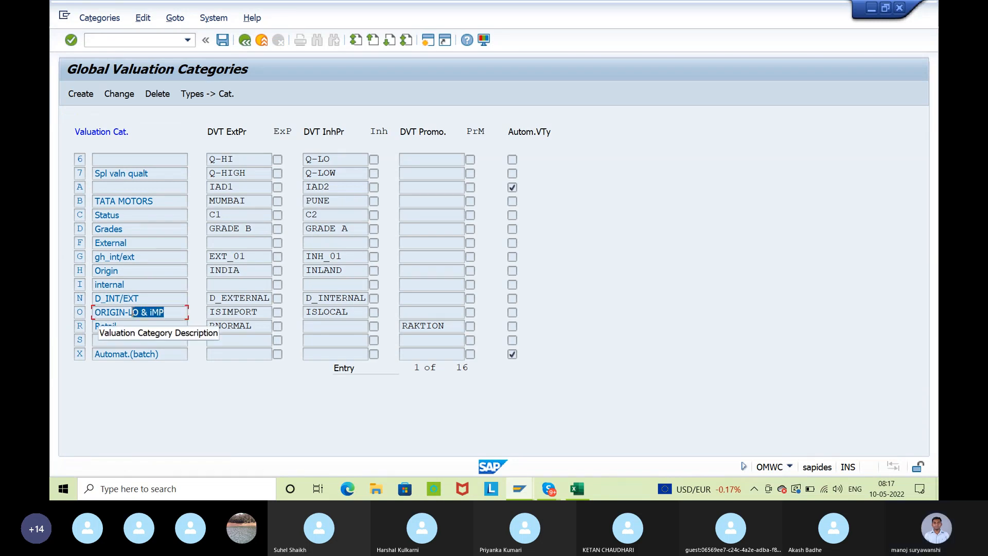
click(99, 311)
click(260, 315)
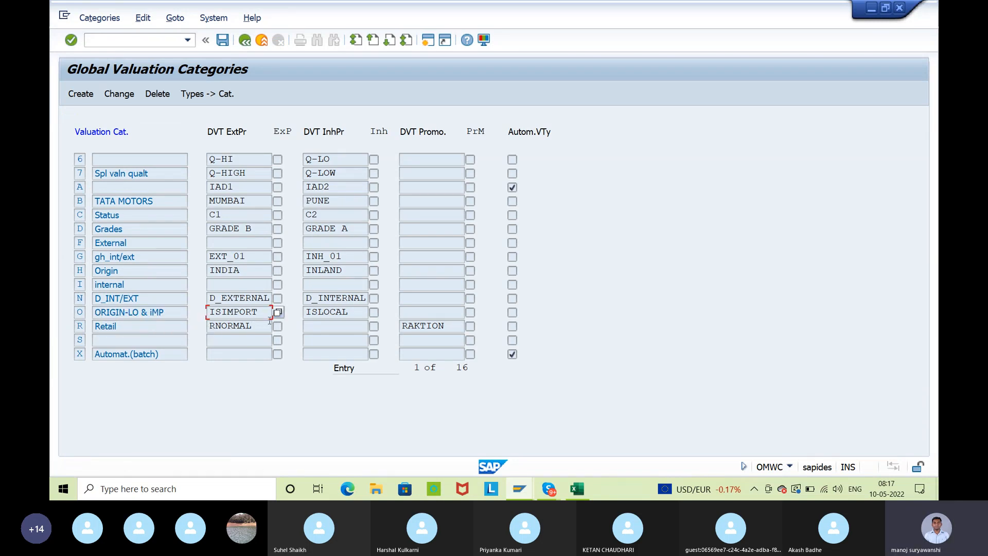
click(359, 310)
drag(358, 310, 304, 314)
click(304, 315)
click(242, 138)
drag(222, 310, 262, 313)
click(268, 314)
click(357, 312)
drag(353, 312, 305, 313)
click(305, 312)
Save the global categories and open category O's valuation type allocation at the ISIMPORT and ISLOCAL entries
click(223, 40)
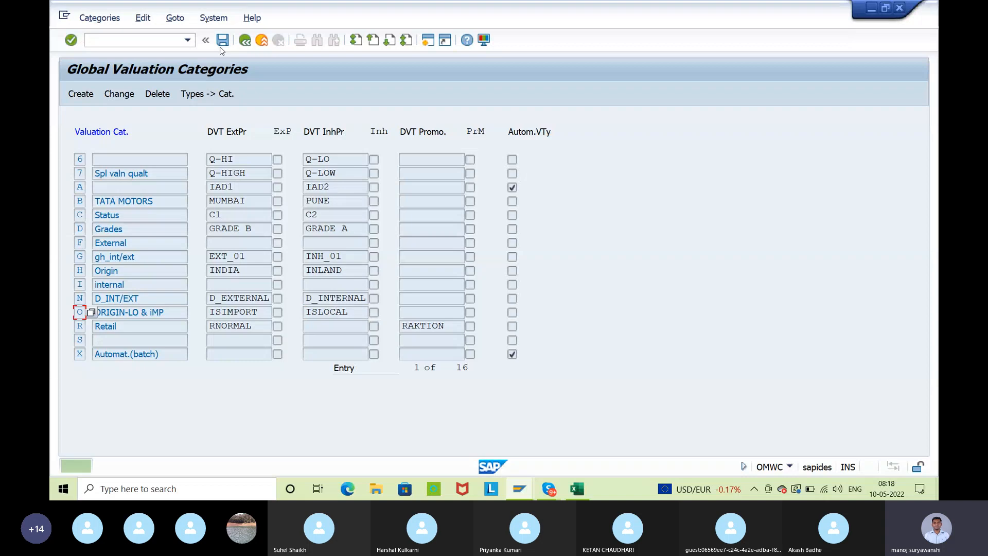
click(219, 101)
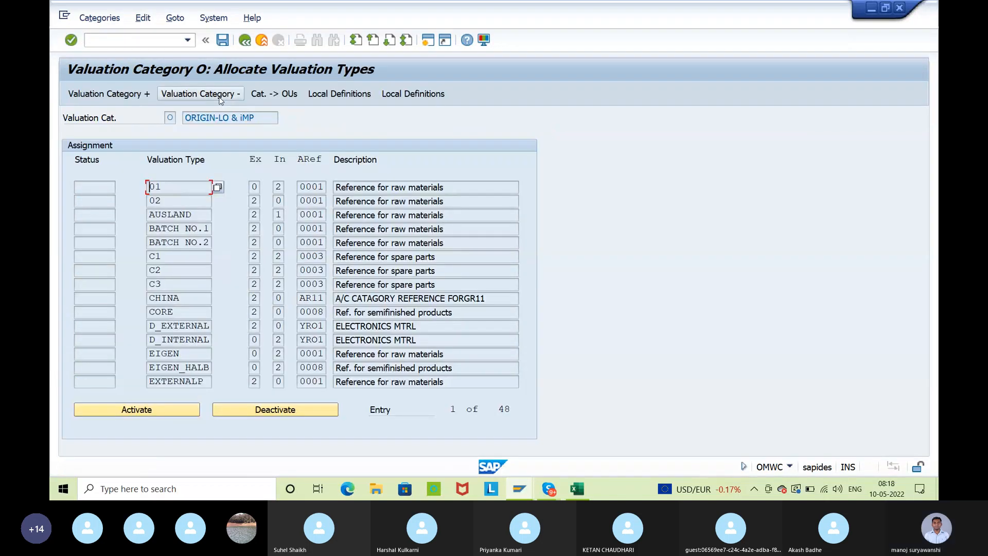
click(245, 40)
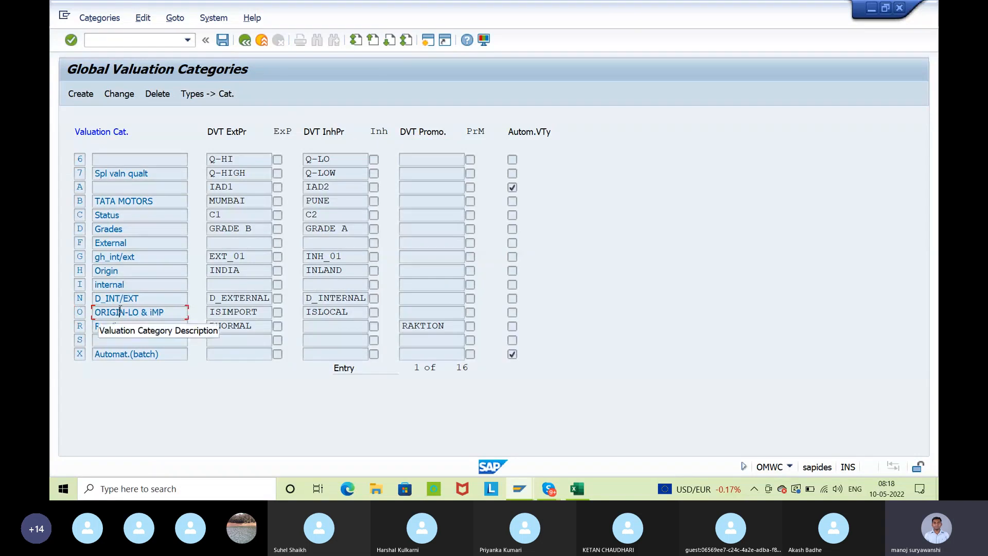
click(215, 99)
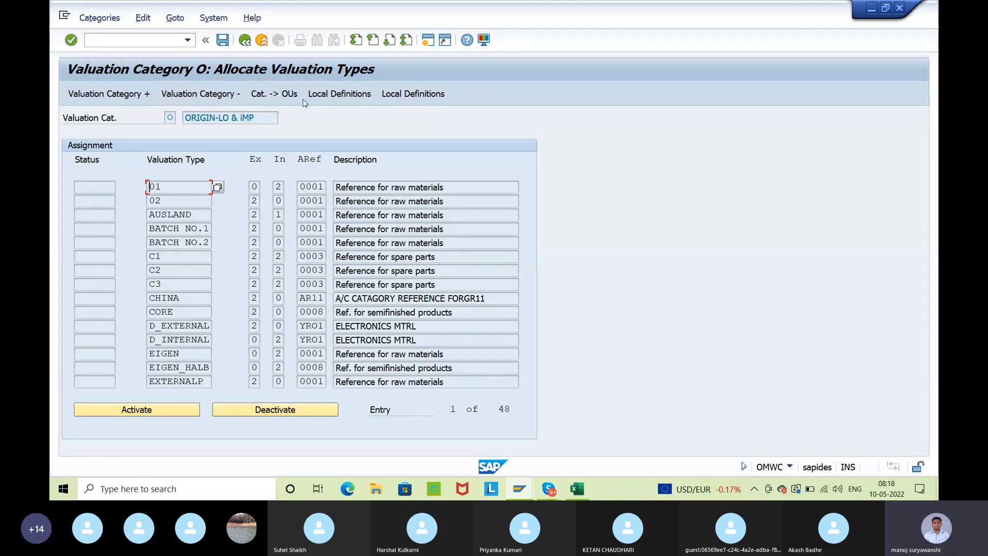
click(387, 43)
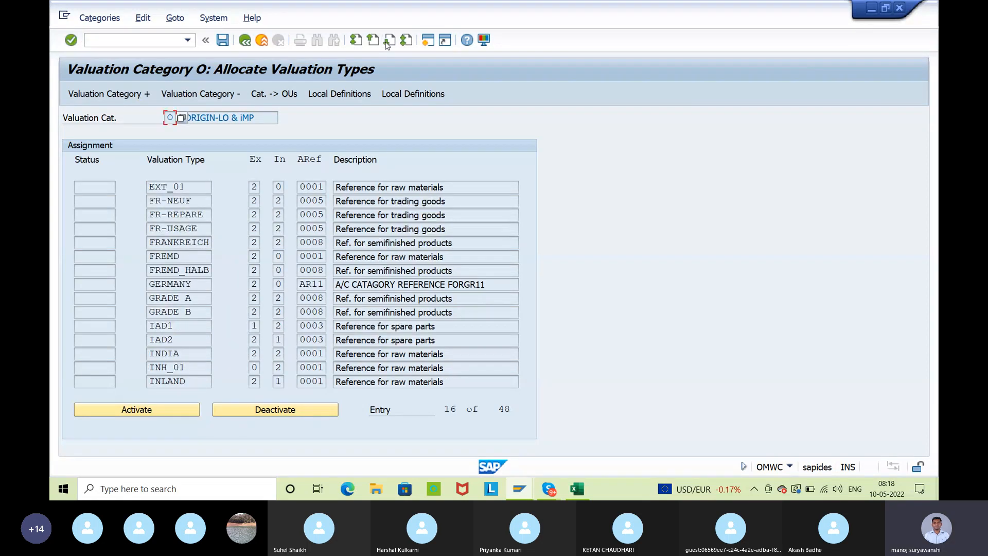
click(387, 43)
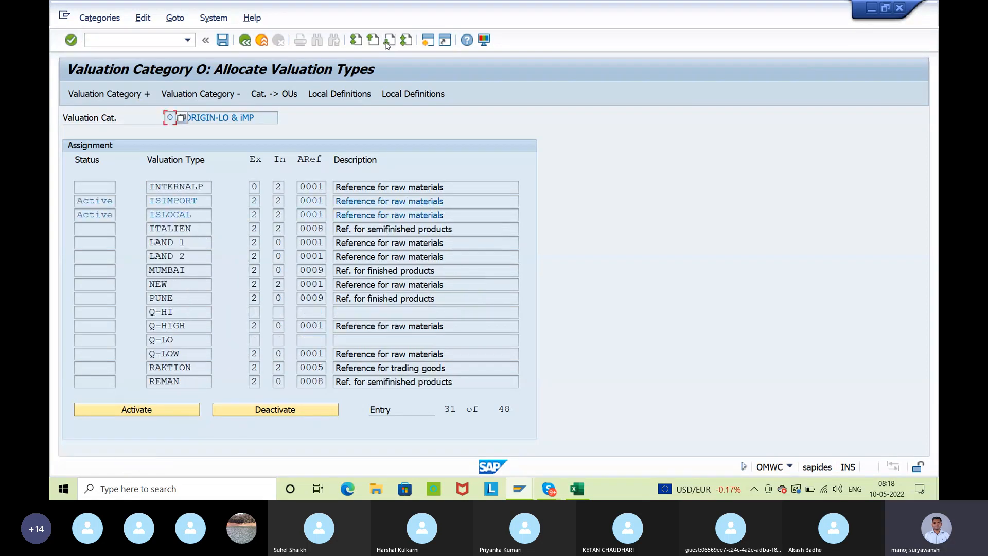
Examine the activation status of ISIMPORT and ISLOCAL in category O's valuation type allocation
drag(200, 200, 134, 221)
click(89, 201)
click(135, 225)
click(170, 118)
click(178, 201)
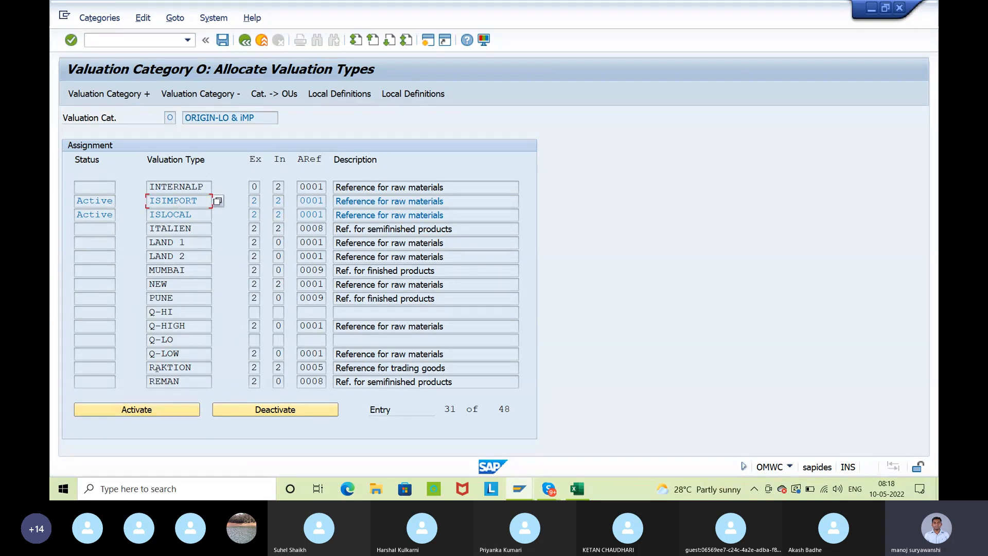
click(169, 216)
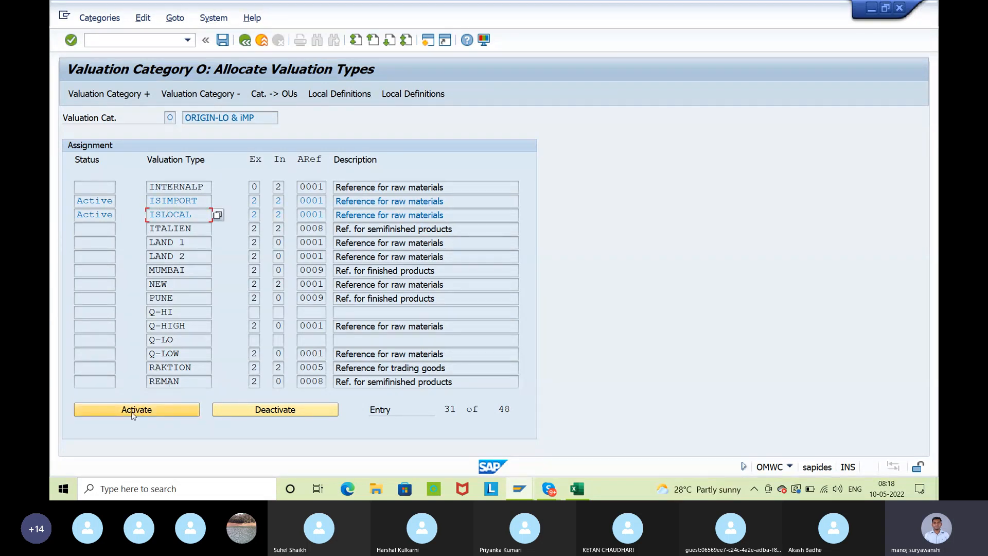
click(95, 201)
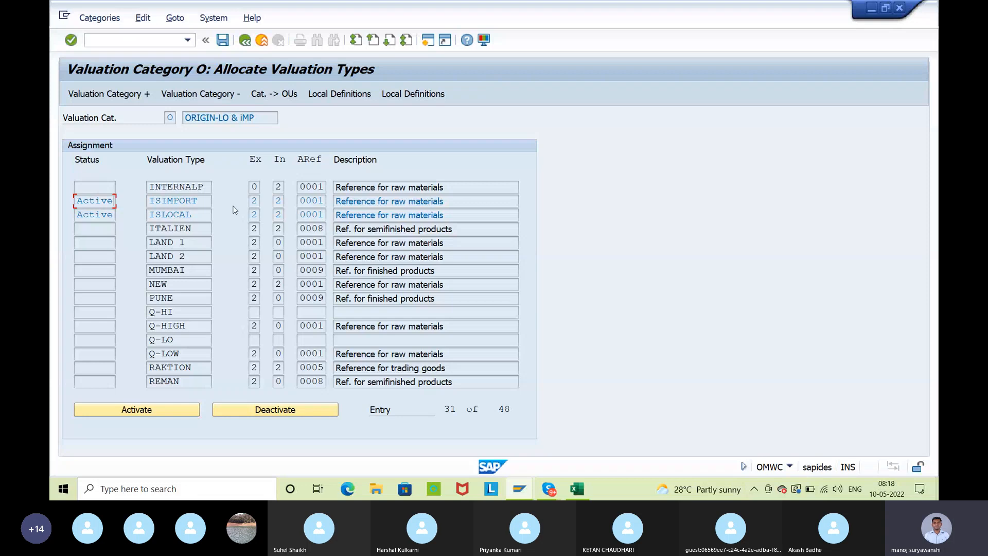
double_click(171, 118)
click(174, 202)
click(180, 215)
click(169, 118)
Save the type allocation of category O and return to the split valuation overview
click(230, 42)
click(245, 41)
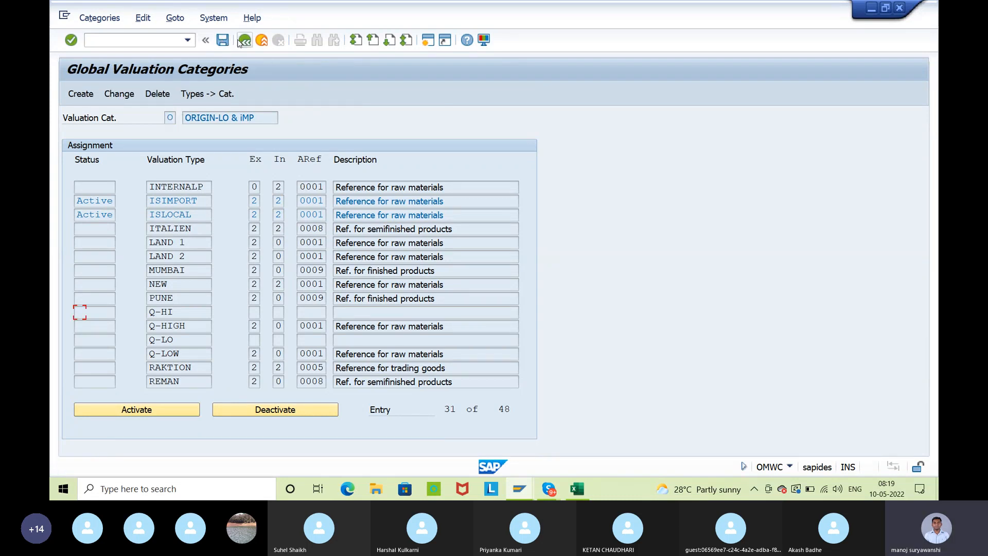
click(246, 41)
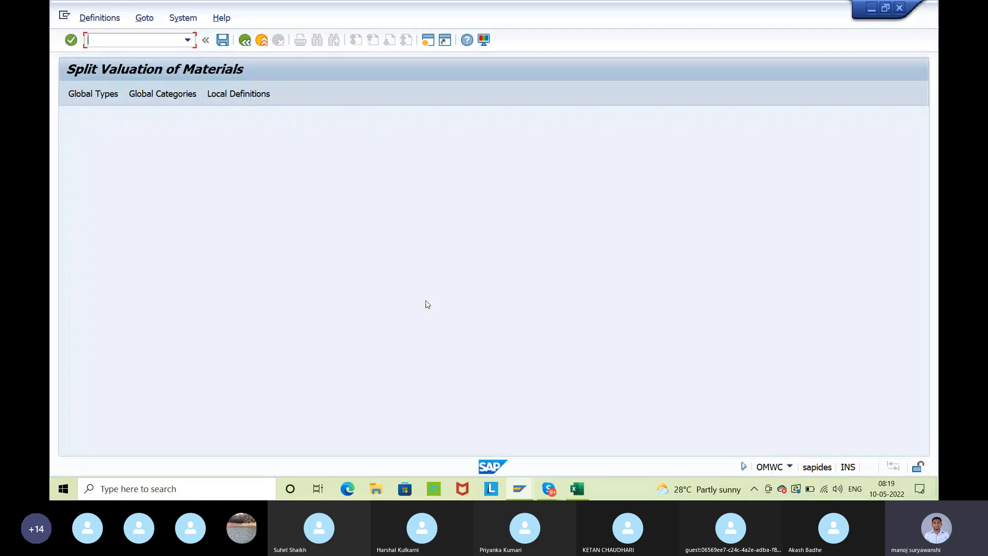
Switch to the Excel workbook and review the global types and global categories entries in the configuration notes
click(577, 489)
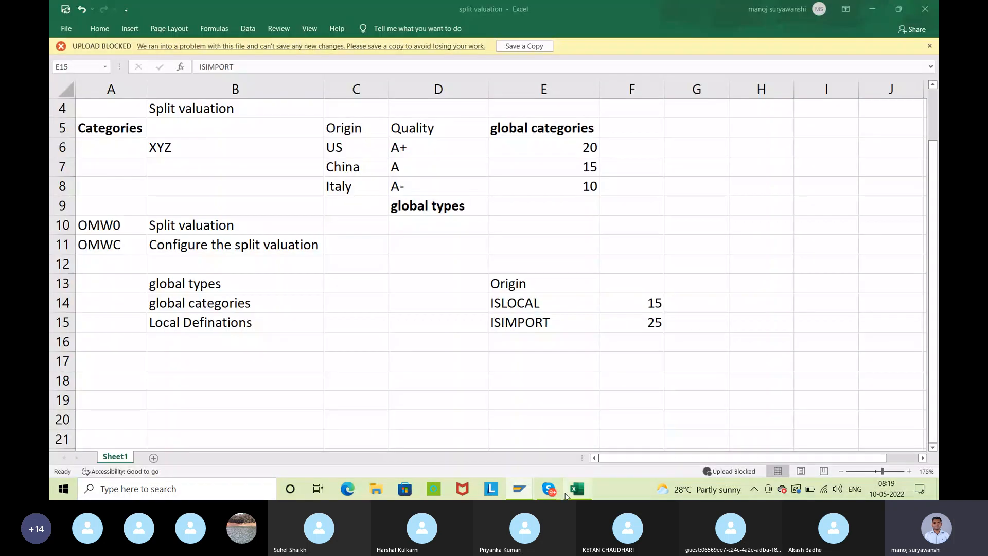
click(164, 284)
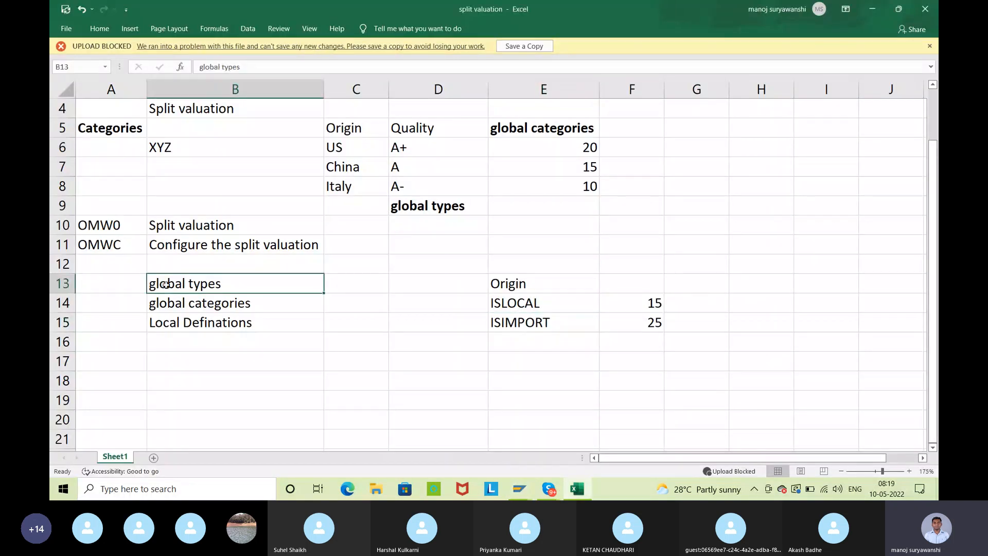
click(186, 303)
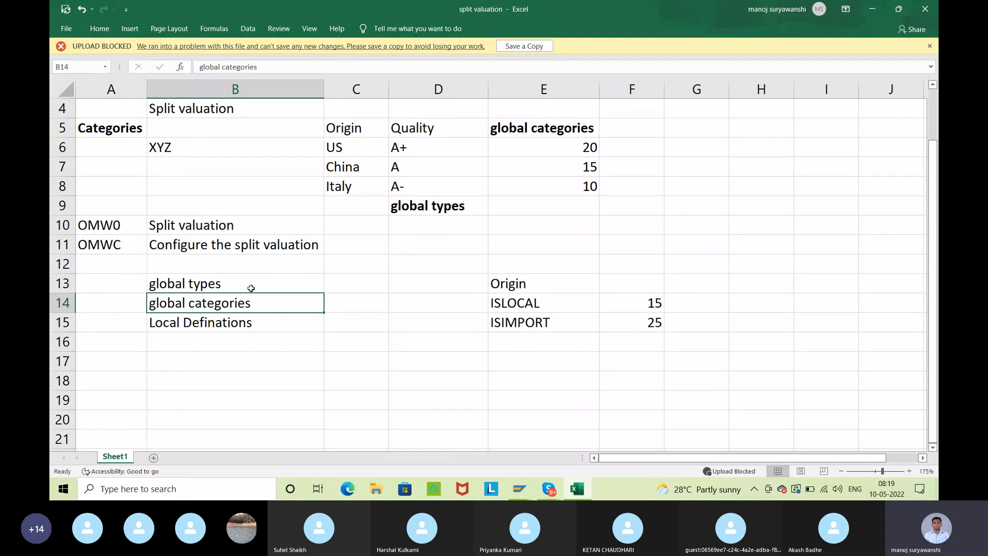
Enter O beside global categories in cell C14 of the configuration notes
drag(521, 305, 526, 322)
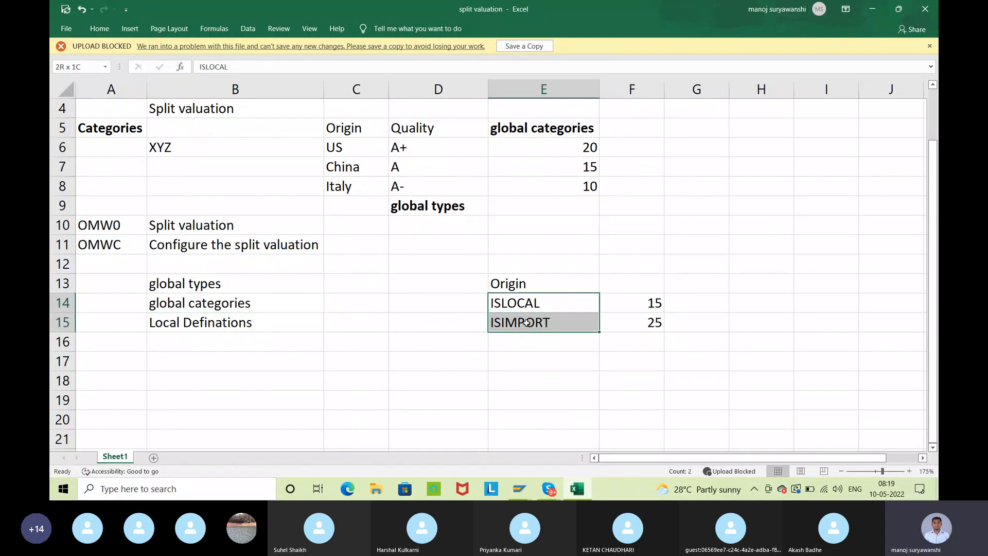
click(350, 306)
text())
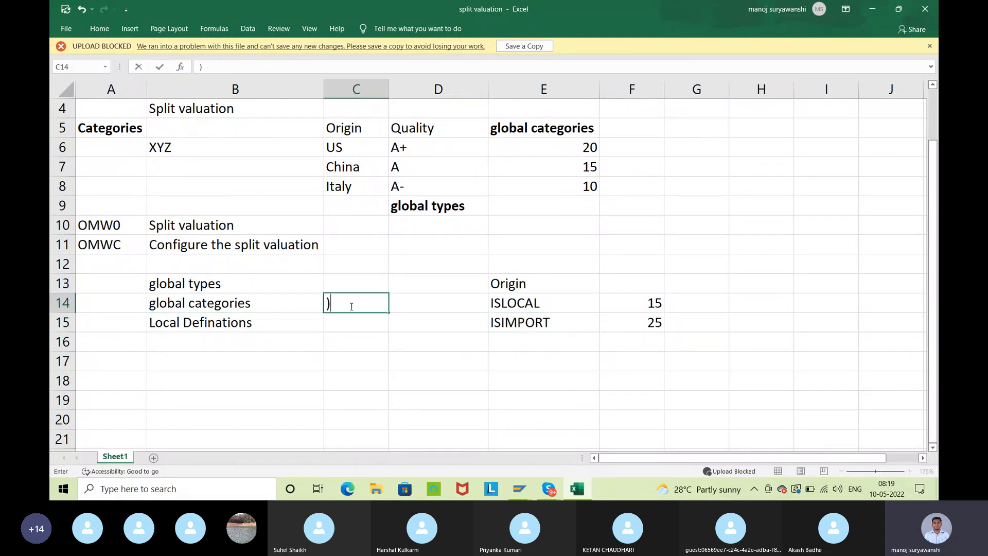
key(BackSpace)
text(O)
click(437, 331)
click(282, 324)
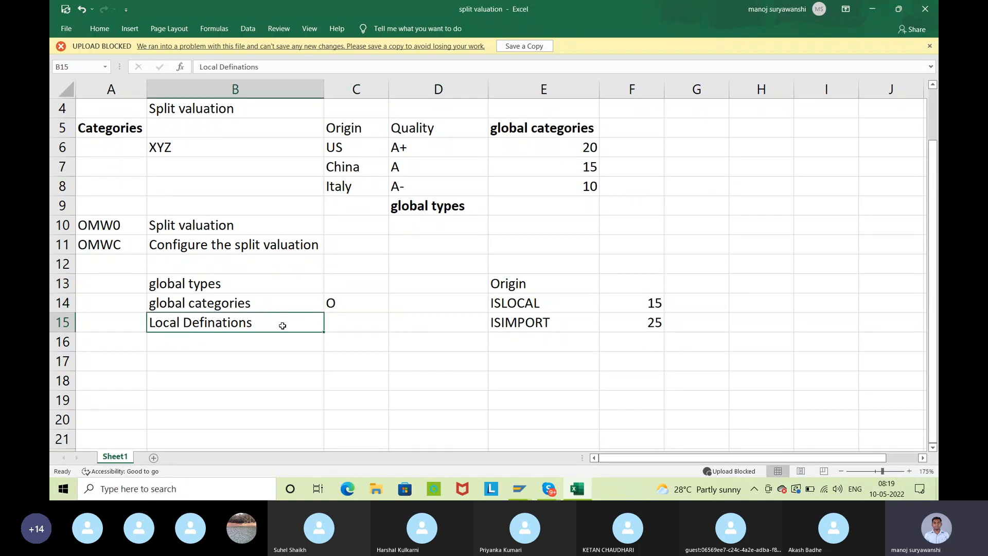
Switch to SAP, open the local definitions and locate the plants ISP1 to ISP4 in the plant list
click(872, 8)
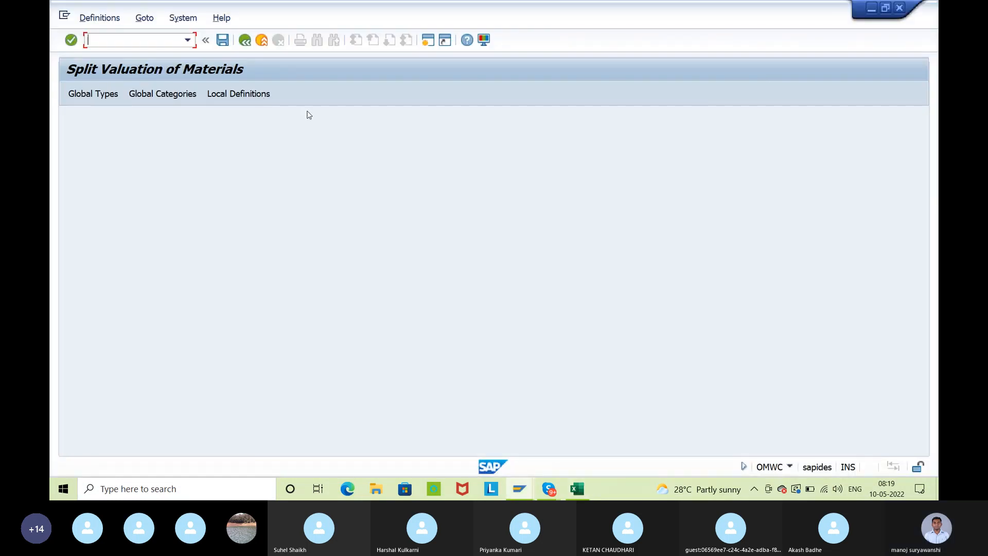
click(257, 96)
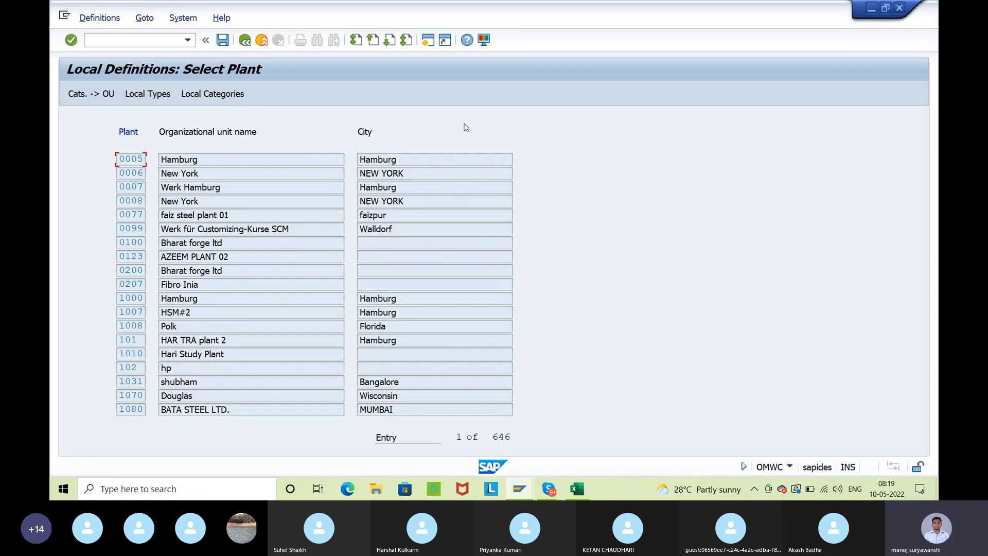
click(389, 40)
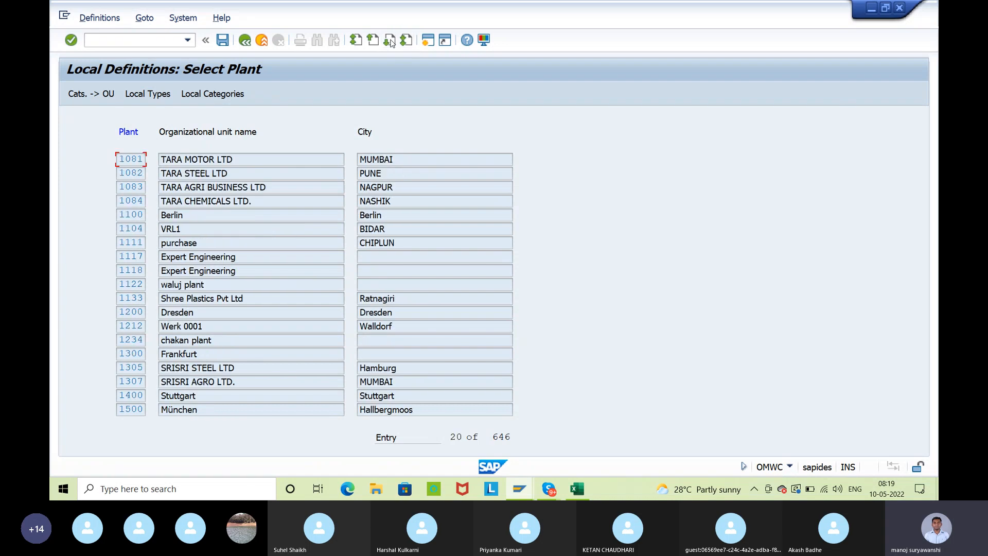
click(390, 40)
click(389, 40)
click(390, 40)
click(390, 41)
click(390, 41)
click(389, 40)
click(389, 40)
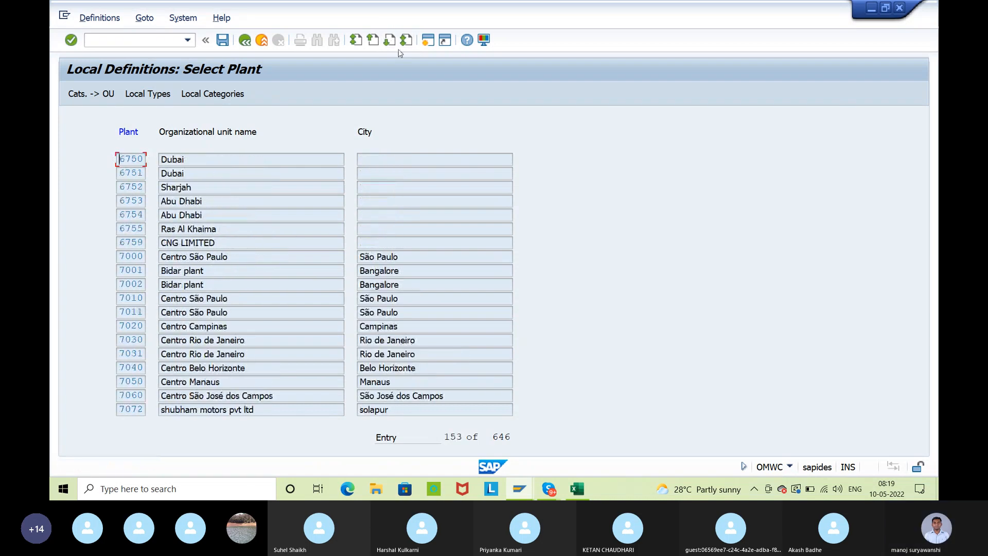
click(390, 41)
click(390, 42)
click(390, 41)
click(390, 41)
click(390, 41)
click(390, 42)
click(390, 41)
click(390, 41)
click(390, 42)
click(391, 41)
click(390, 41)
click(390, 41)
click(390, 41)
click(391, 41)
click(390, 42)
click(390, 41)
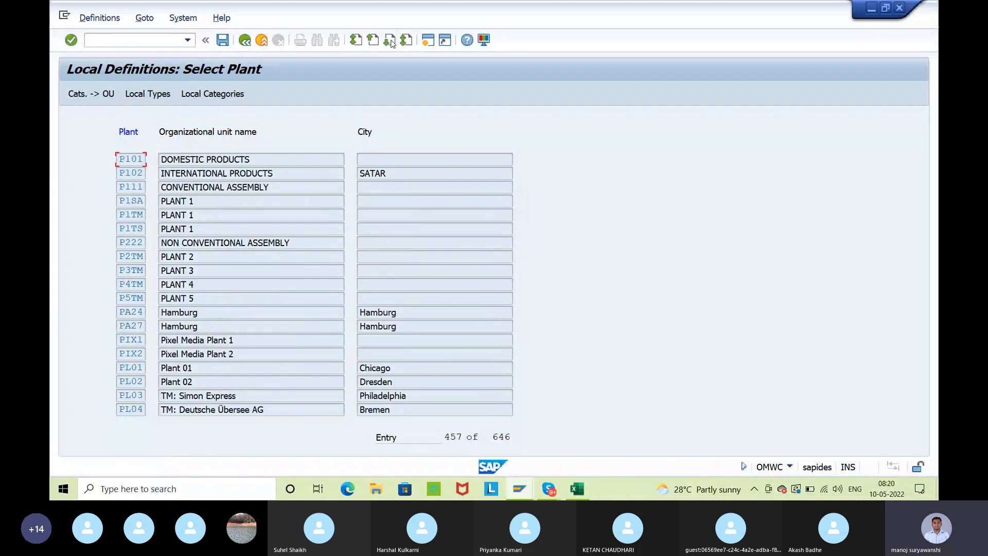
click(390, 41)
click(390, 41)
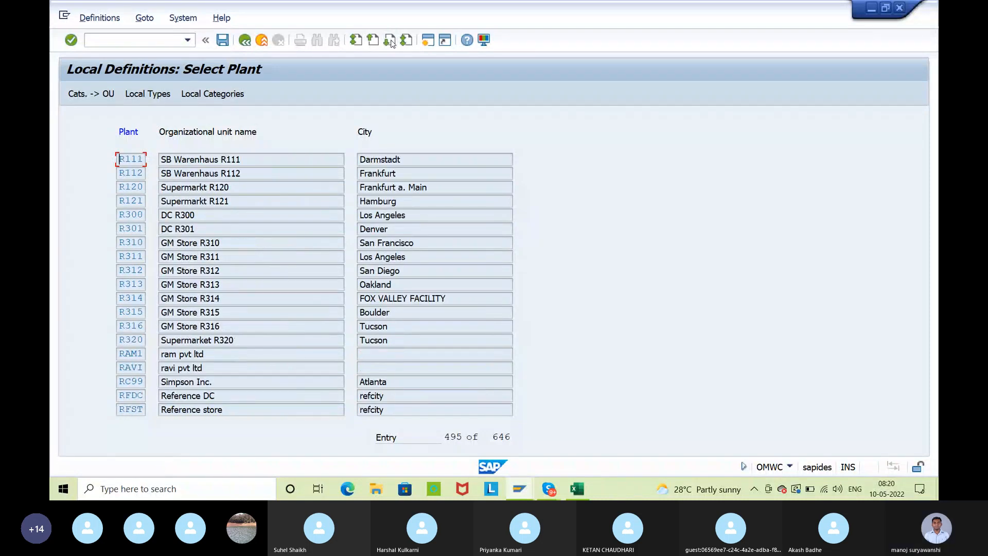
click(390, 41)
click(390, 41)
click(390, 41)
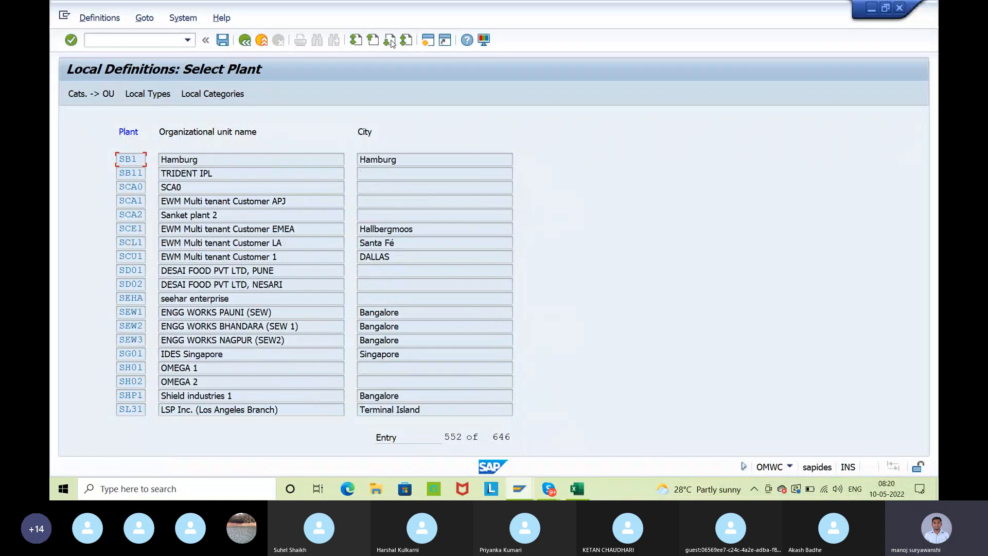
click(390, 41)
click(390, 41)
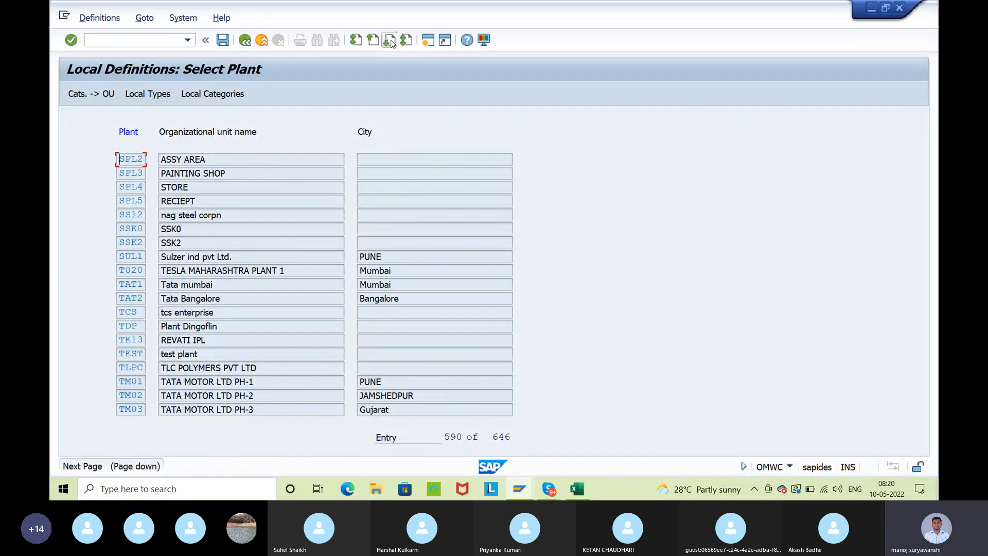
click(390, 41)
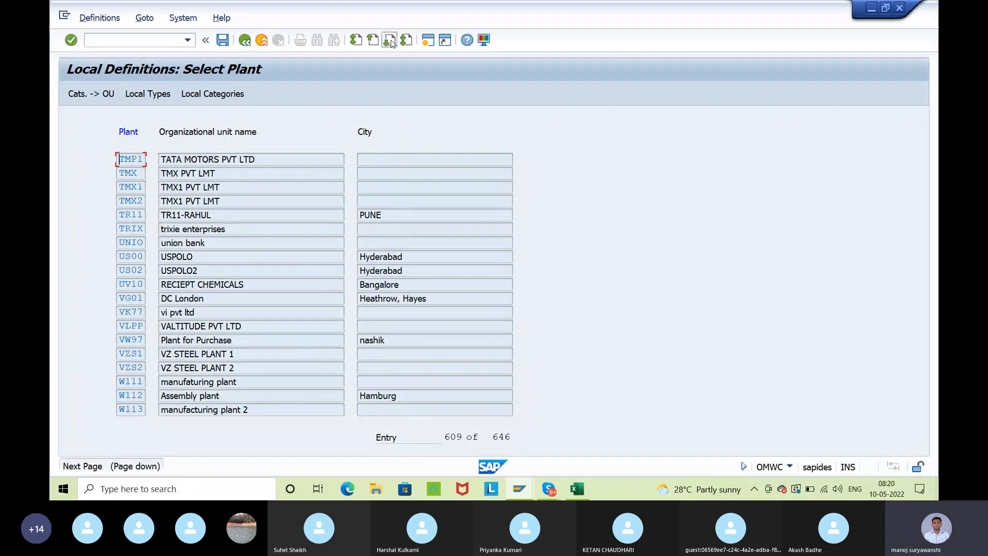
click(390, 41)
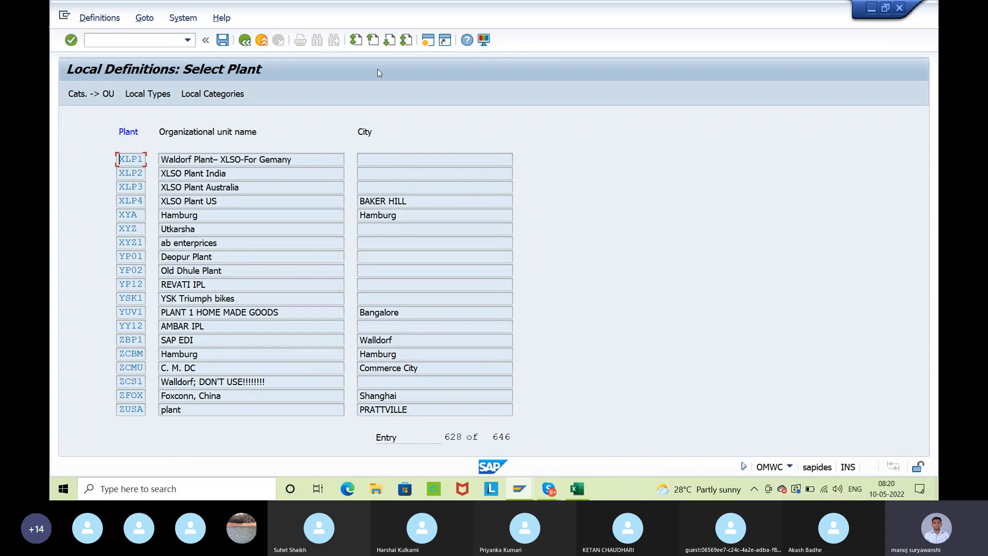
click(373, 41)
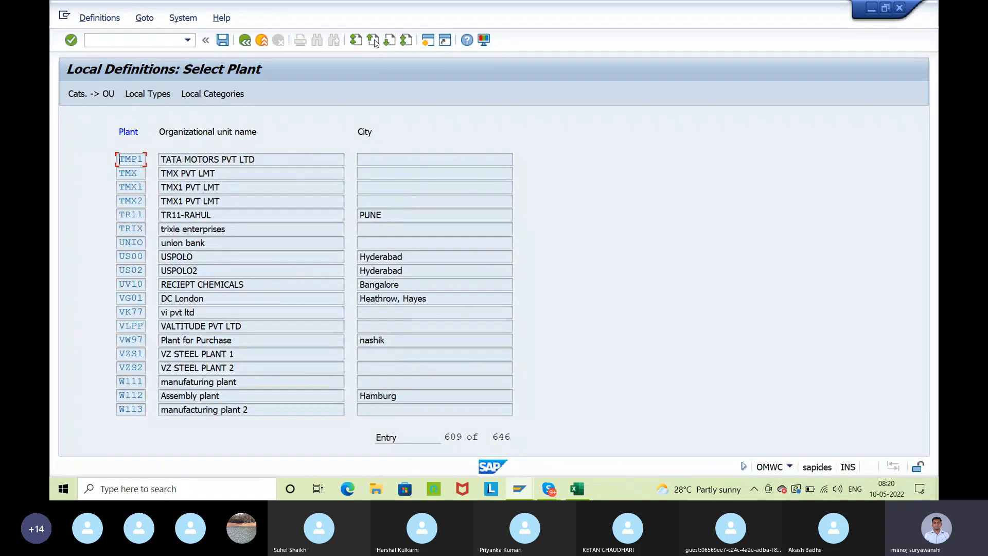
click(373, 40)
click(373, 40)
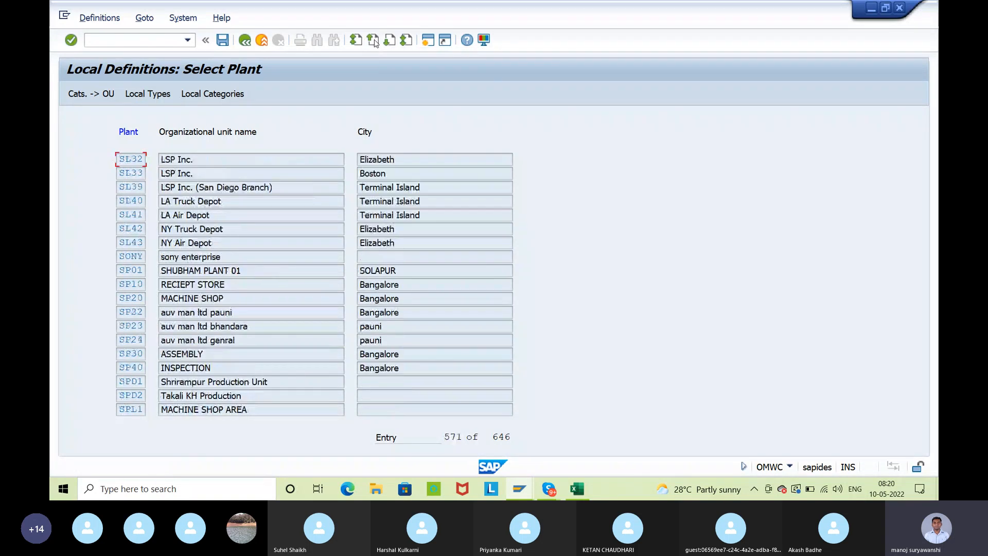
click(375, 41)
click(374, 41)
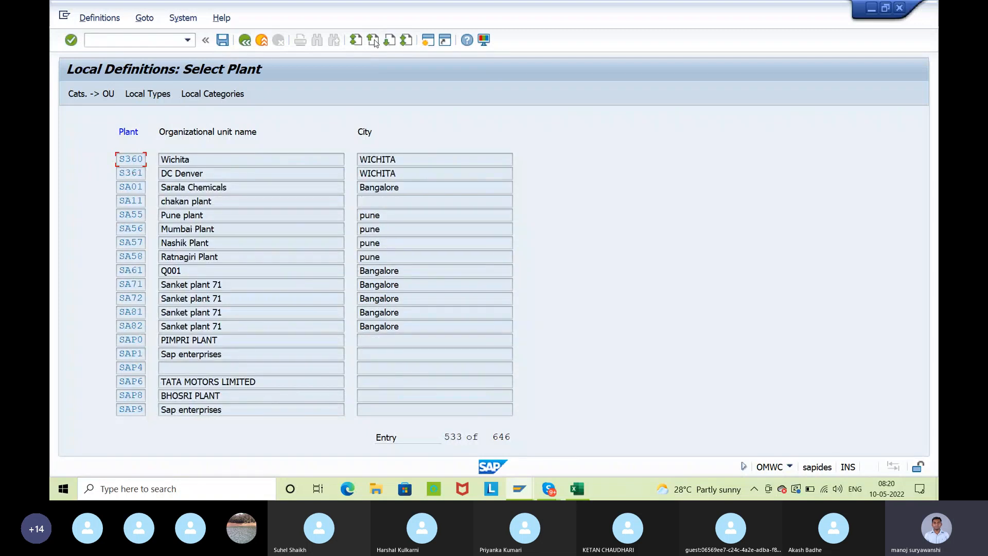
click(374, 41)
click(375, 41)
click(374, 41)
click(374, 42)
click(375, 42)
click(374, 42)
click(374, 41)
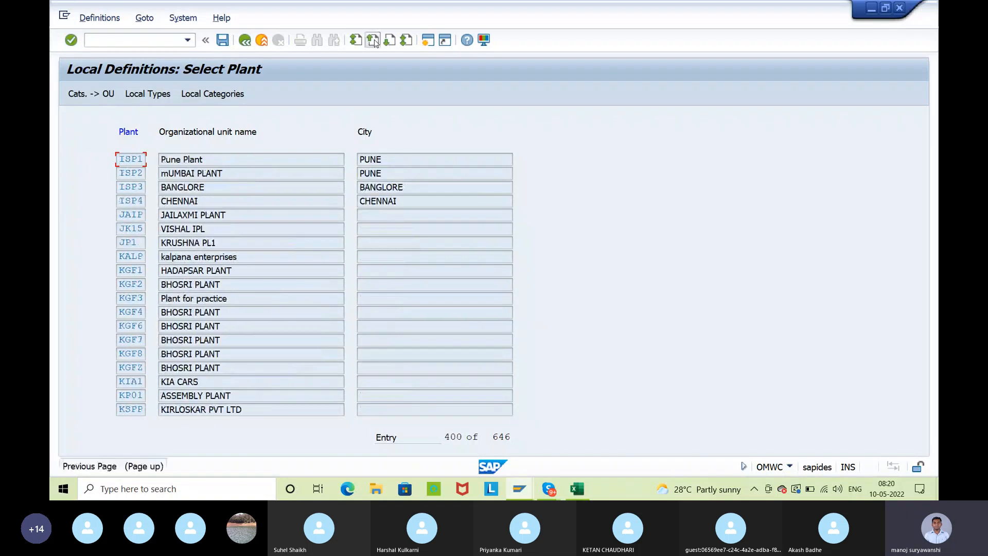
click(374, 41)
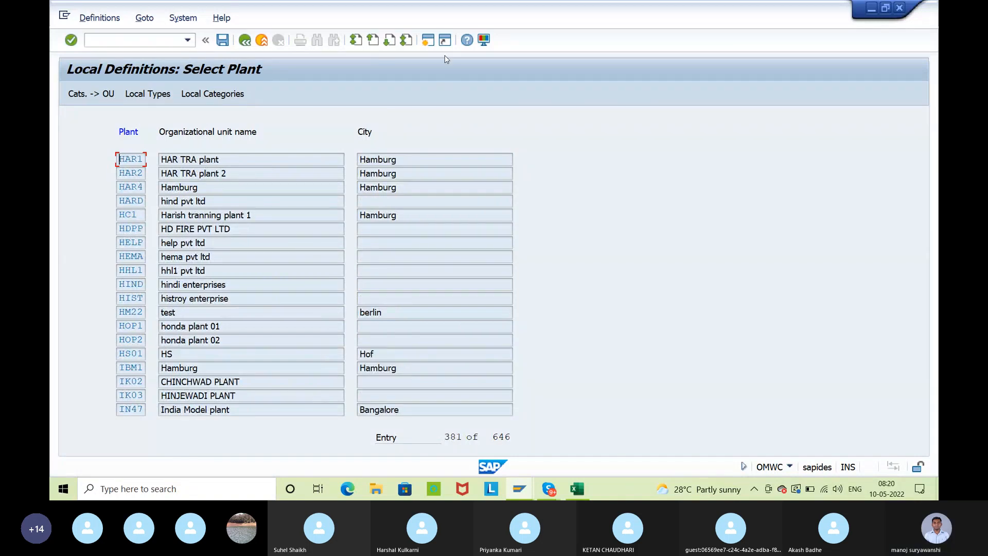
click(390, 42)
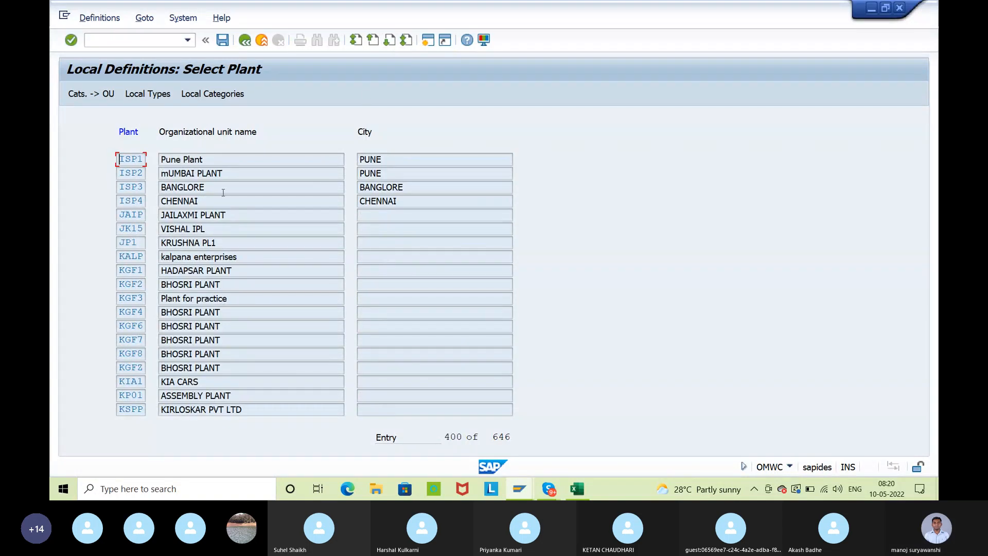
Open the valuation category allocation of plant ISP1 and activate category O, ORIGIN-LO & iMP
click(135, 174)
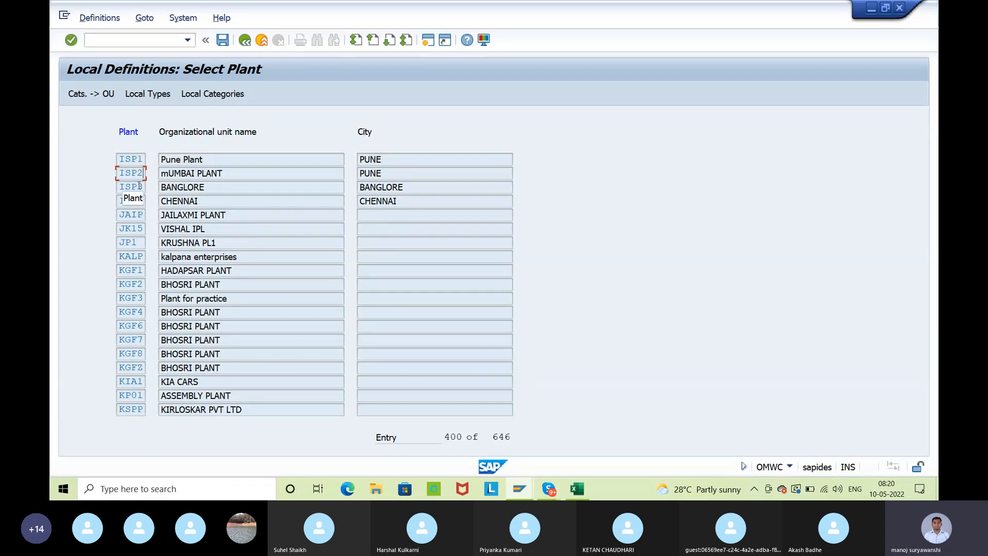
click(127, 158)
click(73, 94)
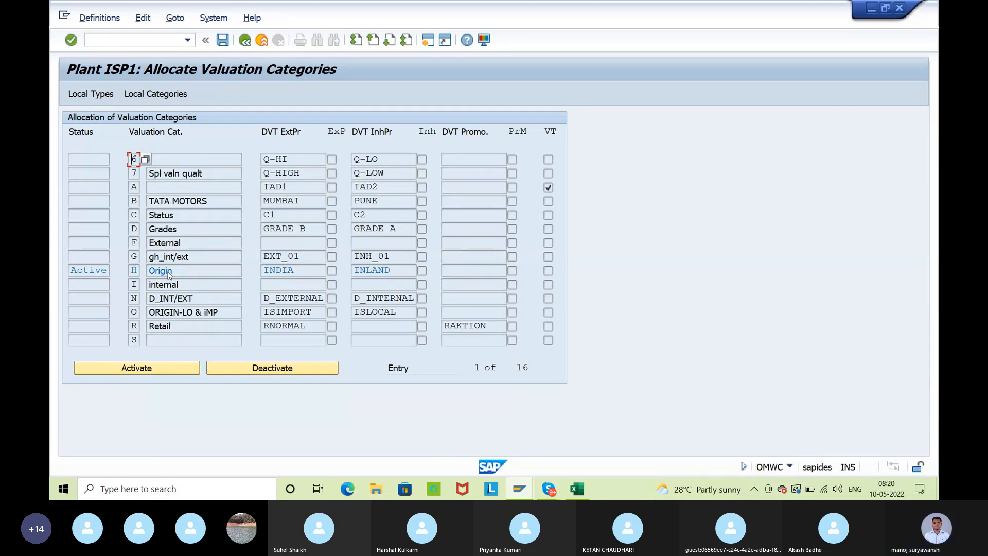
click(133, 311)
click(133, 369)
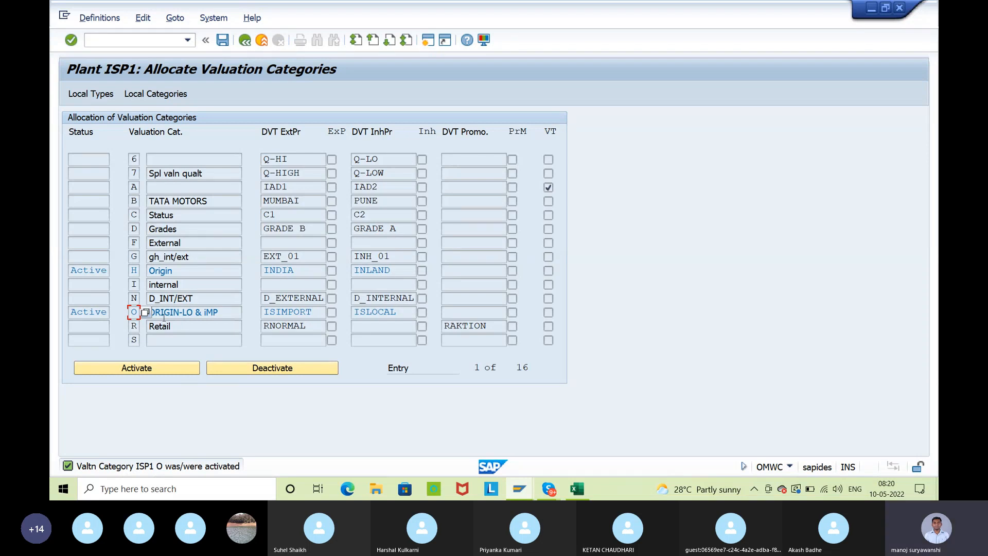
Check plant ISP1's local valuation types, return to the plant selection and save the local definitions
click(95, 312)
click(80, 94)
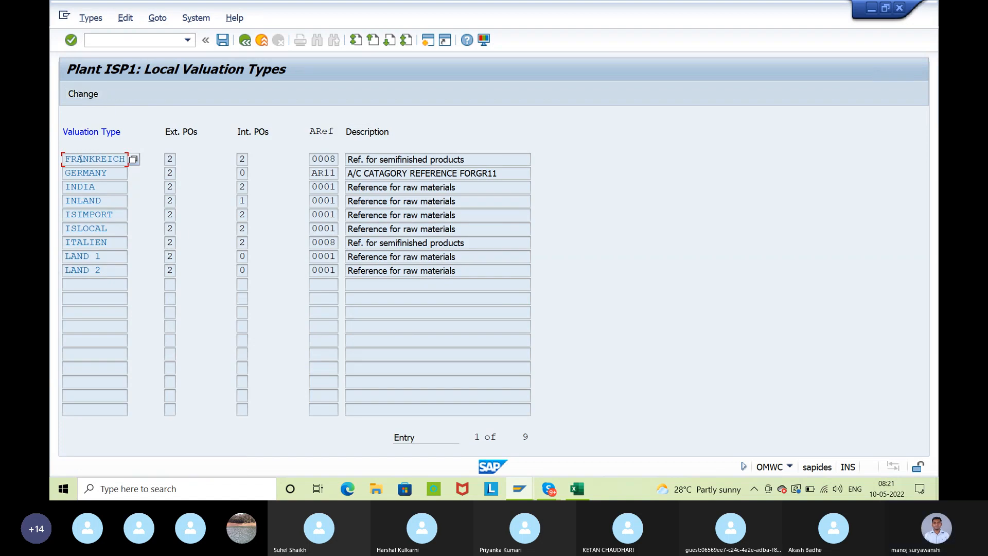
click(114, 230)
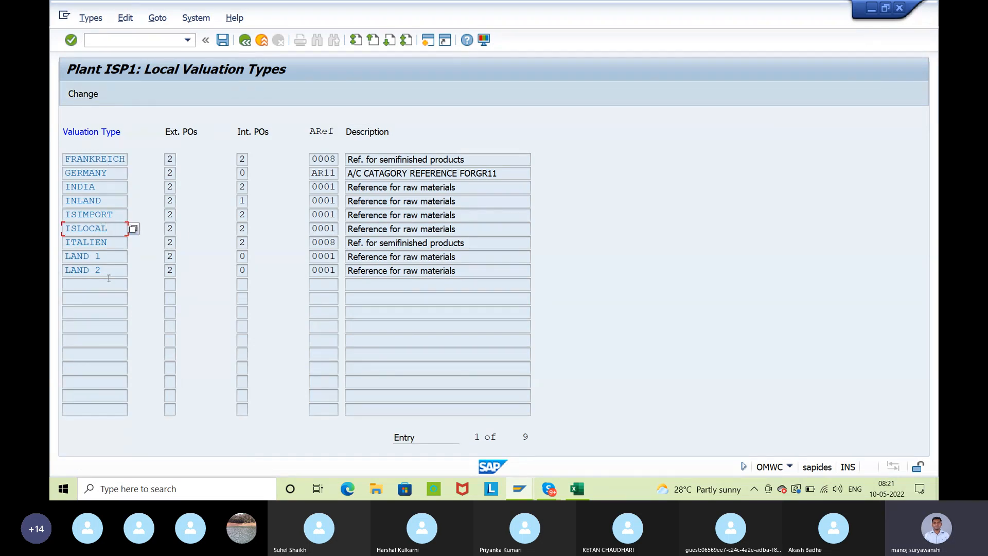
click(244, 40)
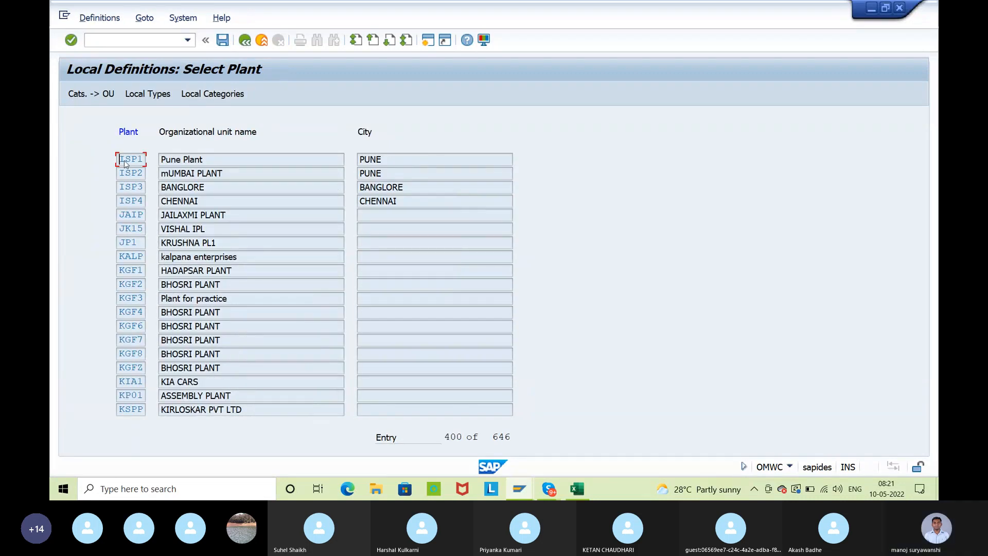
click(224, 39)
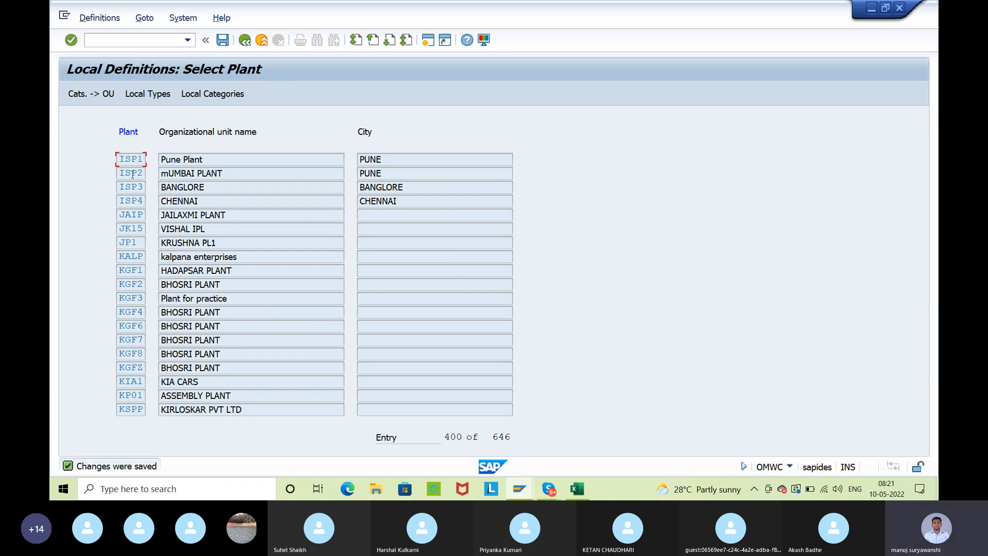
Review category O's ISIMPORT and ISLOCAL defaults in plant ISP1's category allocation, save and return to the plant list
click(91, 93)
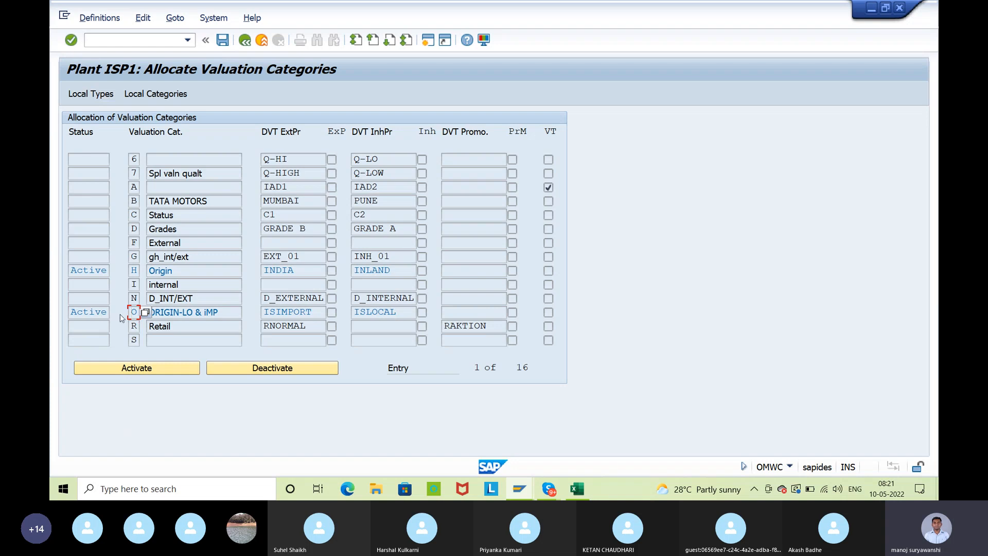
click(316, 312)
click(388, 315)
double_click(133, 312)
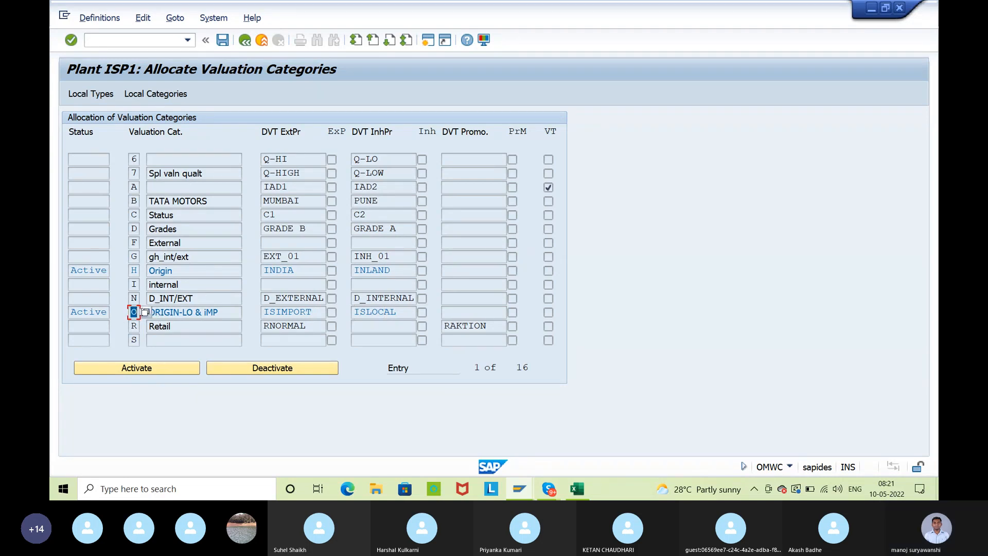
click(140, 310)
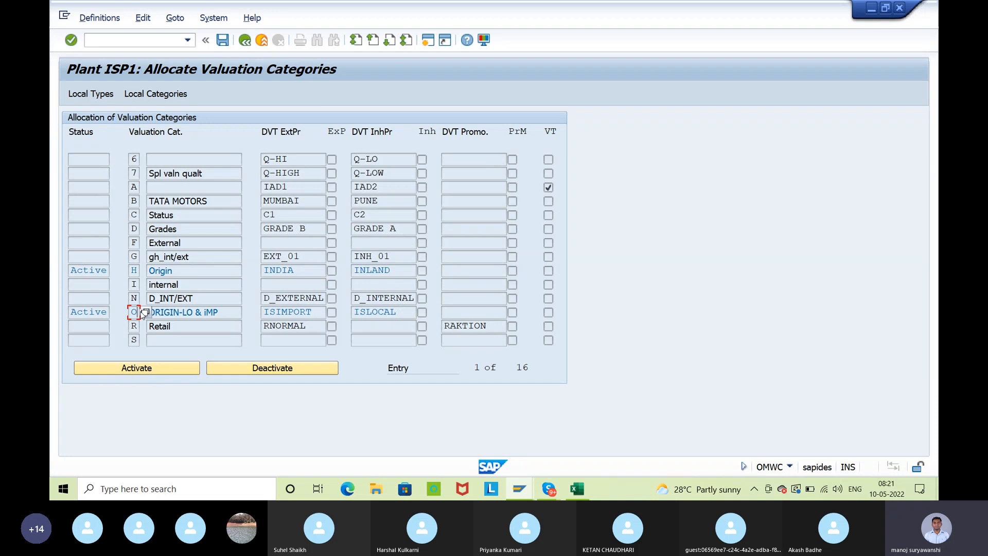
click(319, 312)
click(222, 39)
click(245, 41)
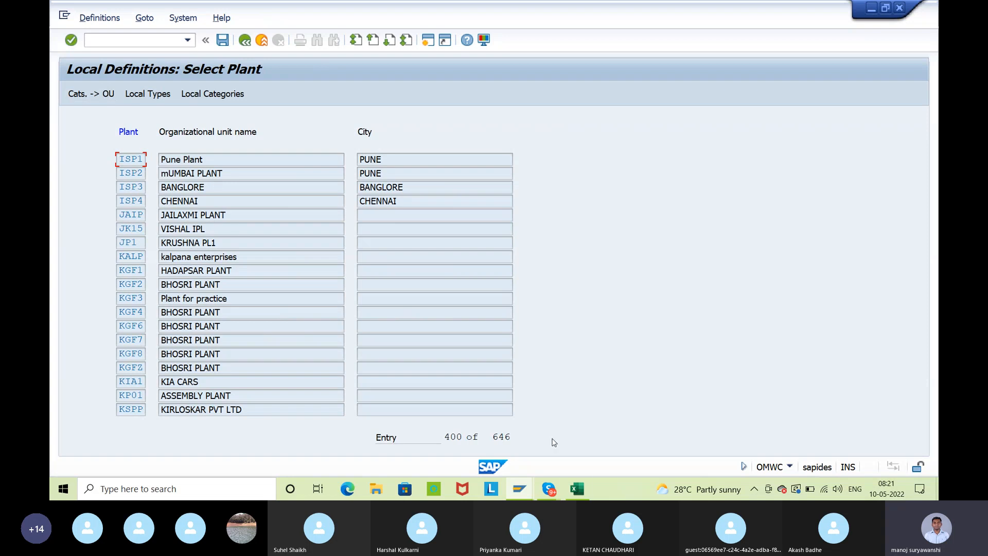
Review category O and the types ISLOCAL and ISIMPORT in the Excel notes, and return to SAP
click(575, 489)
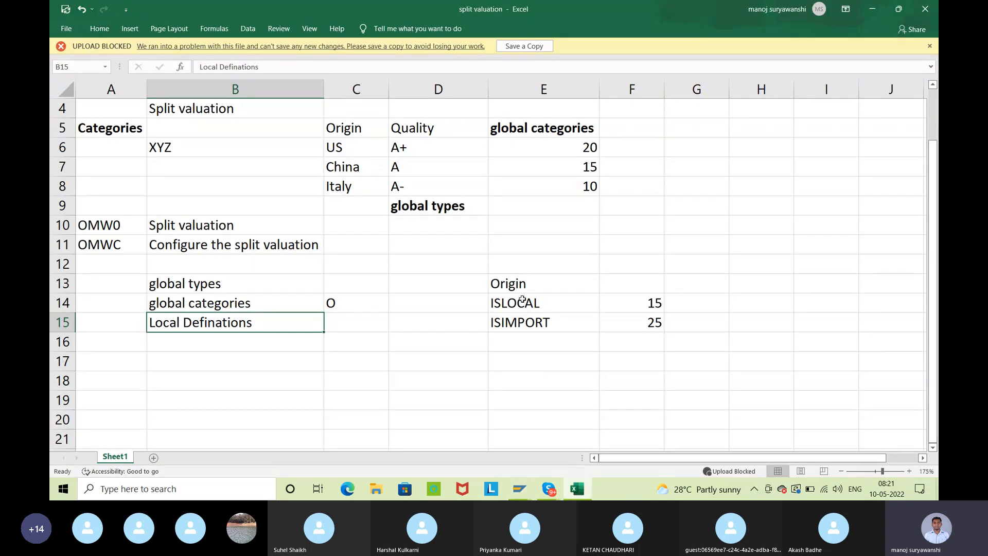
drag(522, 299, 529, 335)
click(355, 308)
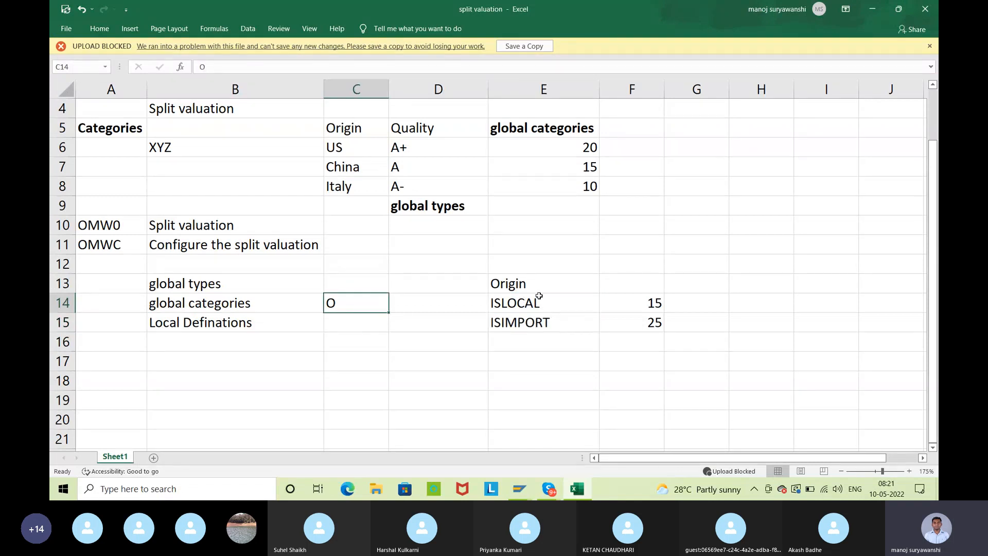
drag(534, 303, 553, 333)
click(349, 306)
click(356, 319)
click(343, 307)
click(872, 16)
mouse_move(520, 489)
click(594, 451)
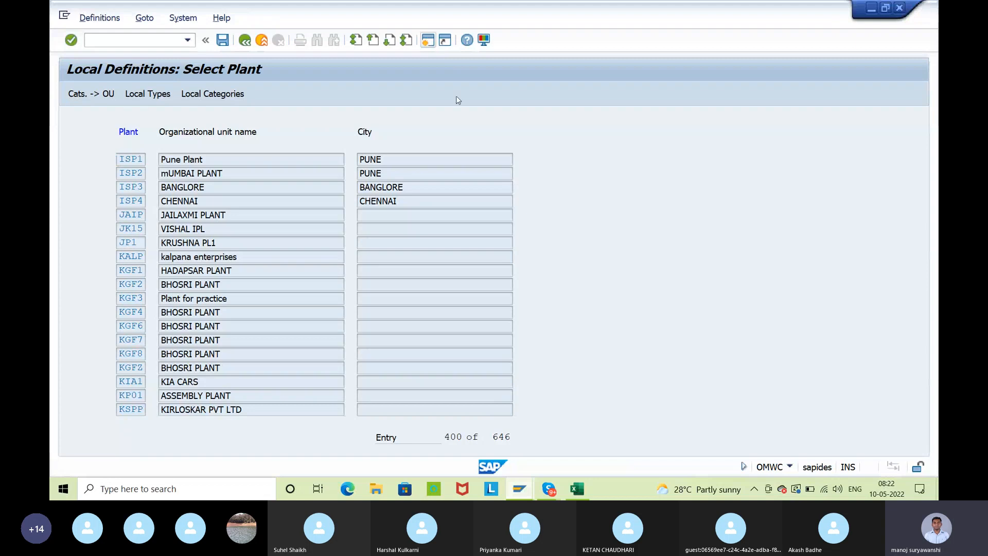
Leave the local definitions and start creating a material in MM01 with industry sector M Mechanical Engineering and material type ROH
key(F3)
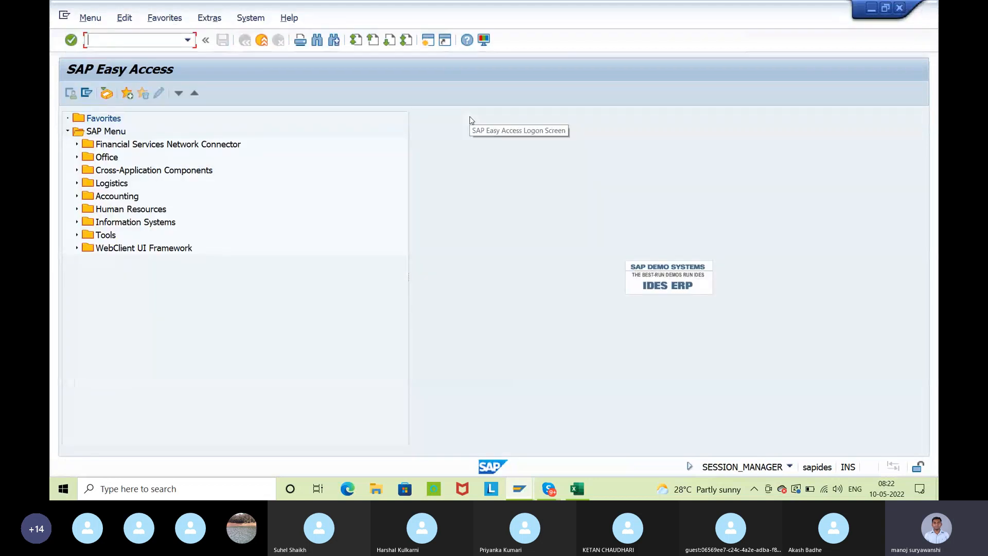
text(mm01)
key(Return)
key(Tab)
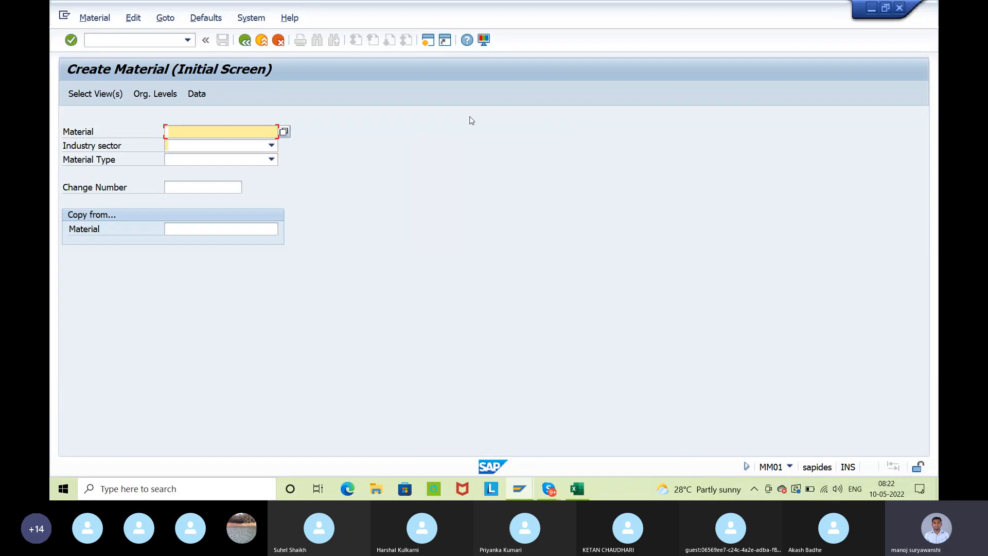
text(m)
key(Tab)
text(r)
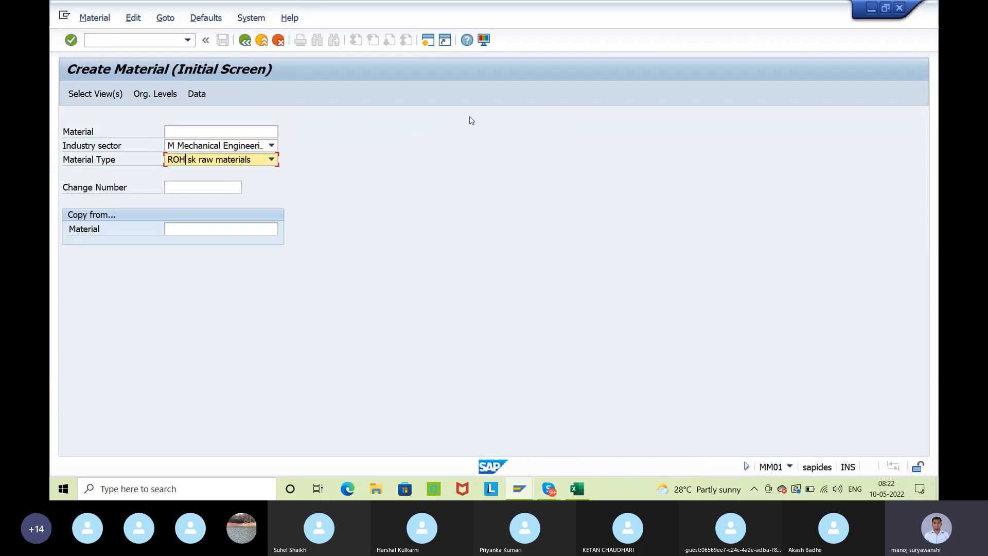
Keep the preselected basic data, purchasing and accounting views and create the material for plant ISP1
key(Return)
scroll(410, 329, down, 2)
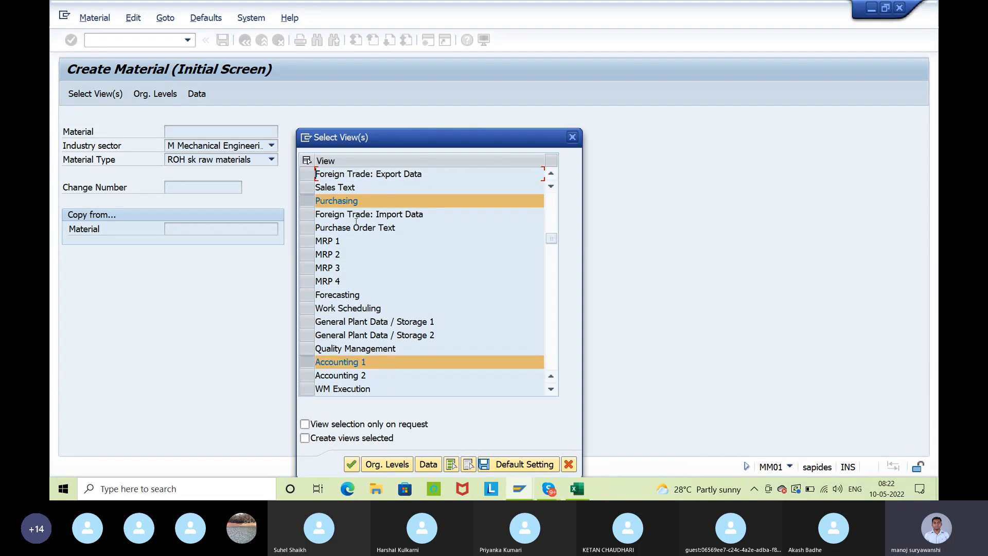
key(Return)
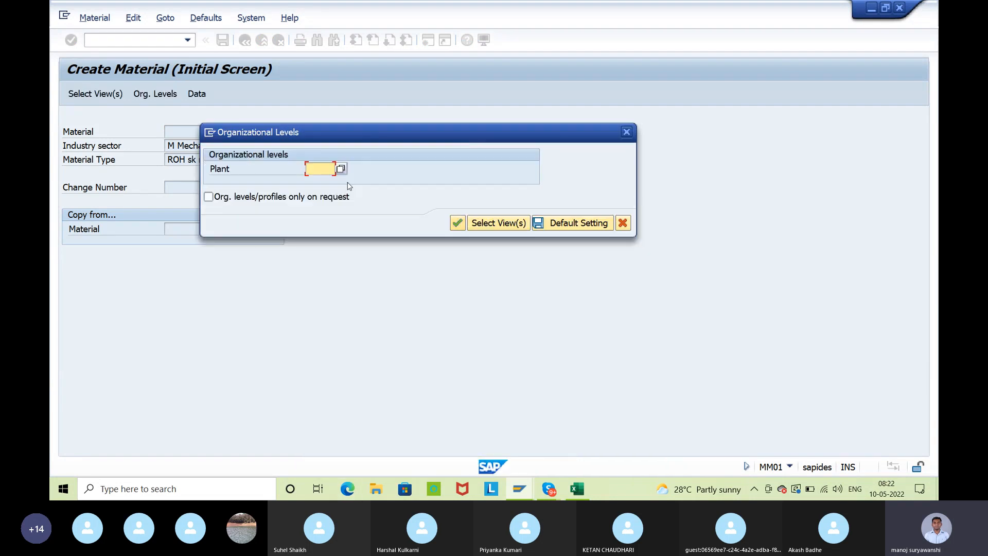
text(p1)
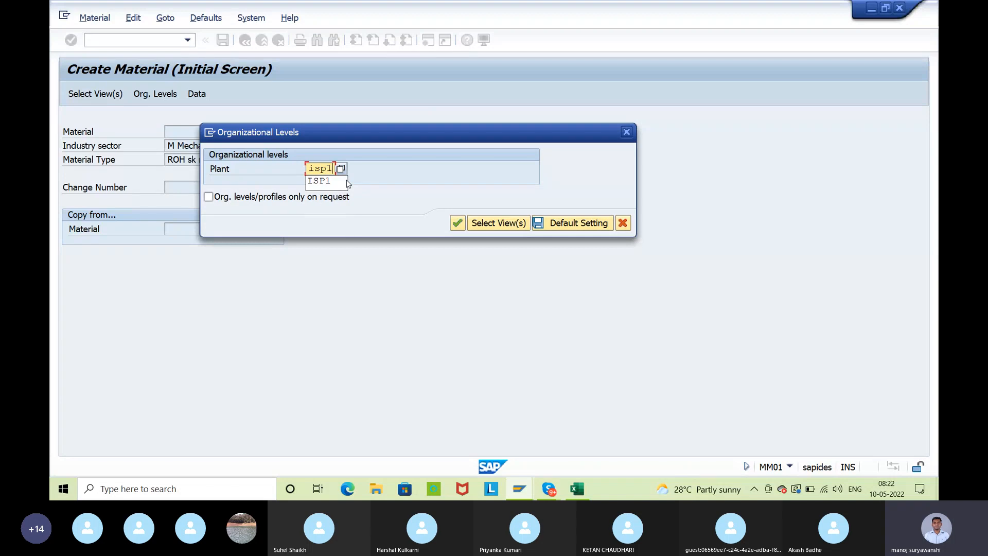
key(Return)
key(Return)
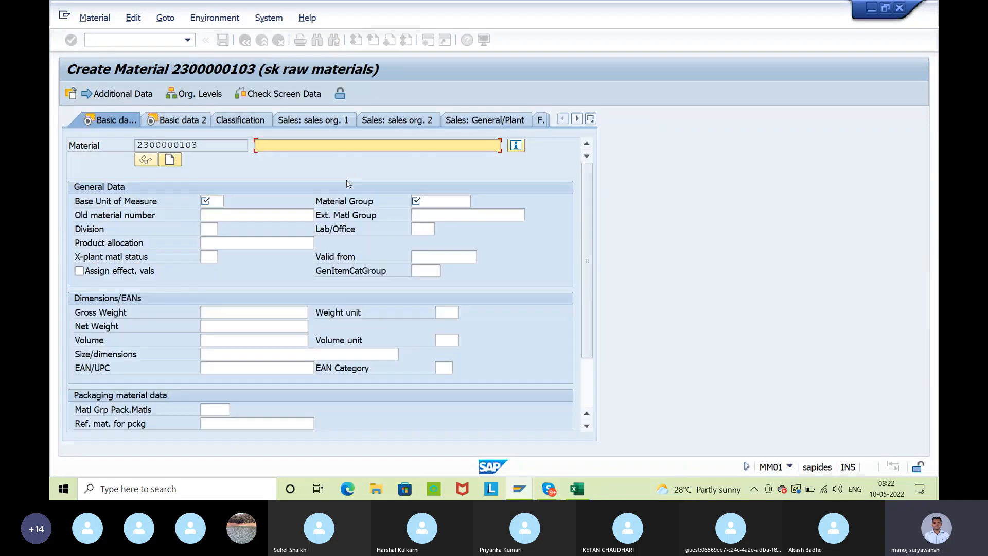
Fill in the basic data with description split valuation, base unit of measure EA and material group 00102
text(s)
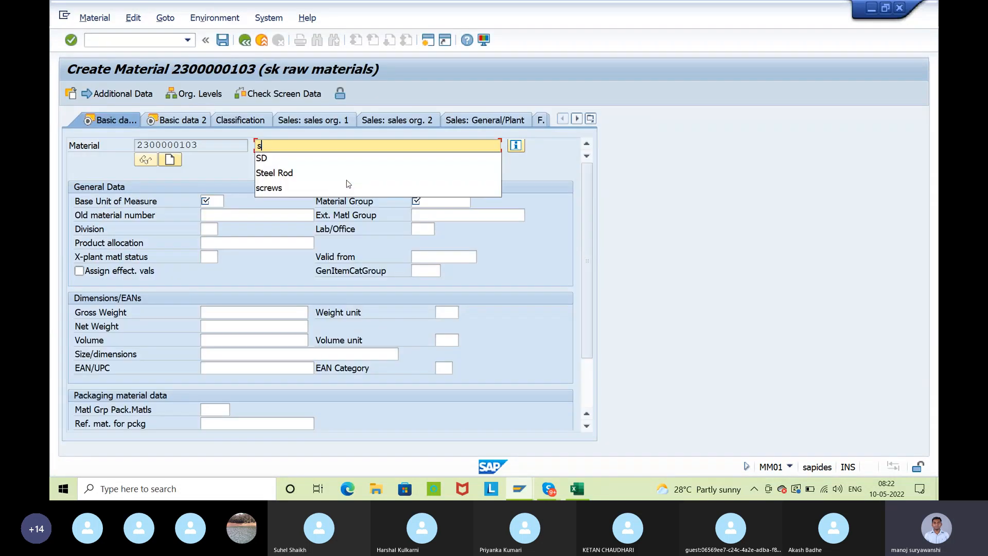
text(plit )
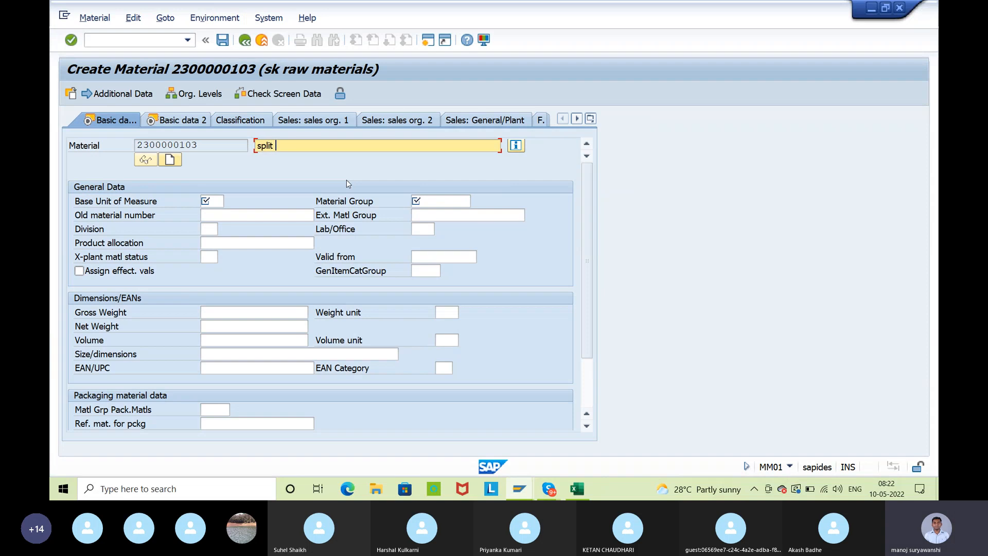
text(valuation)
key(Return)
text(ea)
key(Return)
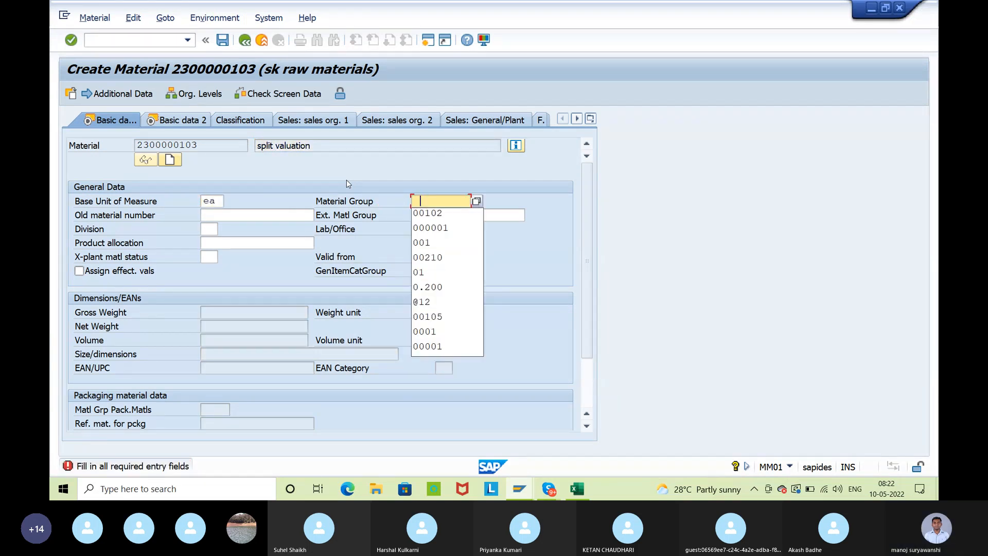
key(Down)
key(Return)
Pass the second basic data view, assign purchasing group 001 in the purchasing view and continue to Accounting 1
key(Return)
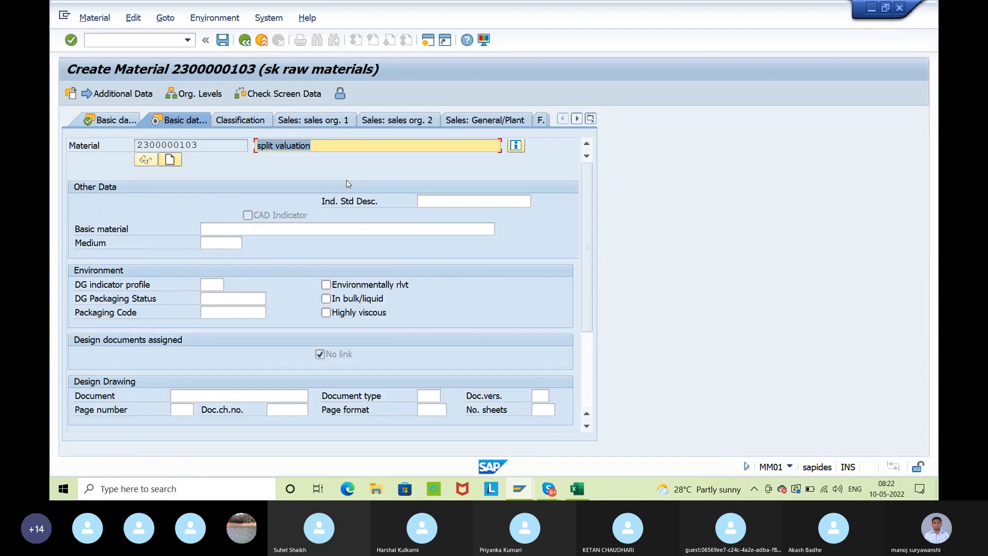
key(Return)
key(Return)
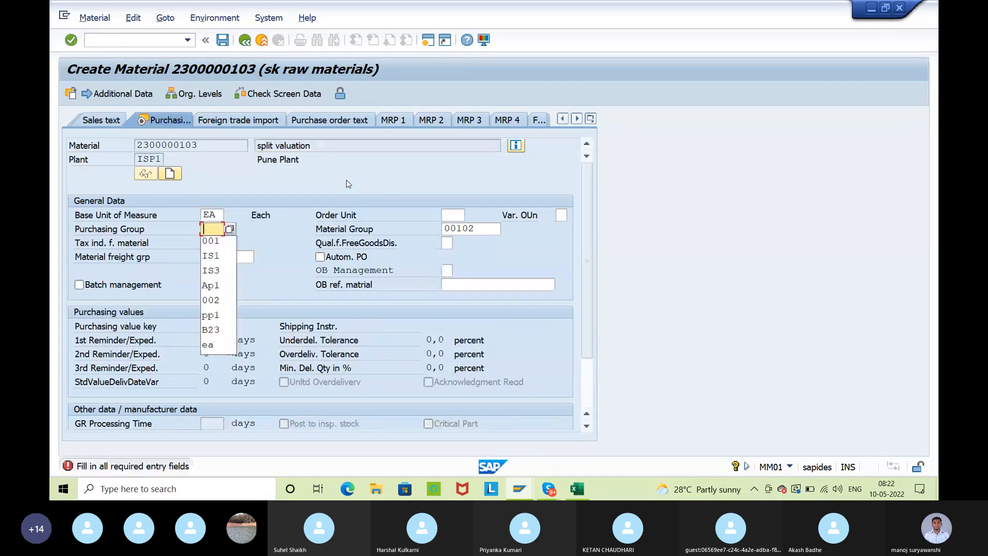
key(Down)
key(Return)
key(Return)
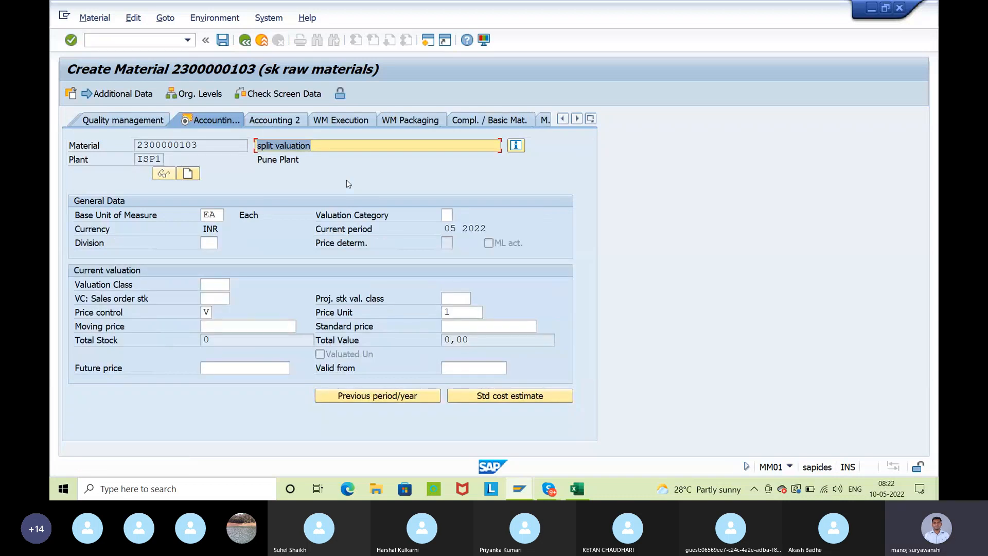
Set the valuation category in Accounting 1 to O, ORIGIN-LO & iMP, from the value list
click(323, 217)
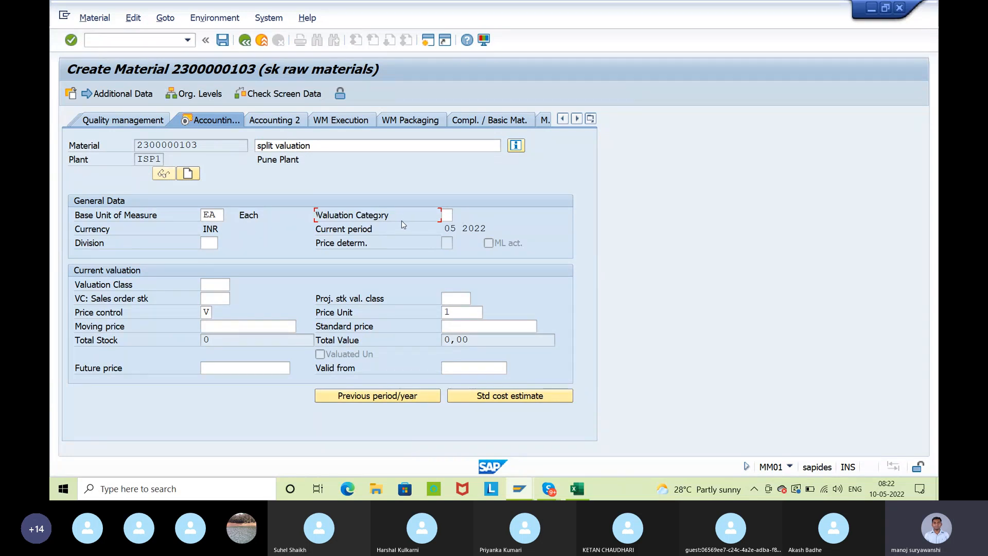
click(209, 283)
click(216, 327)
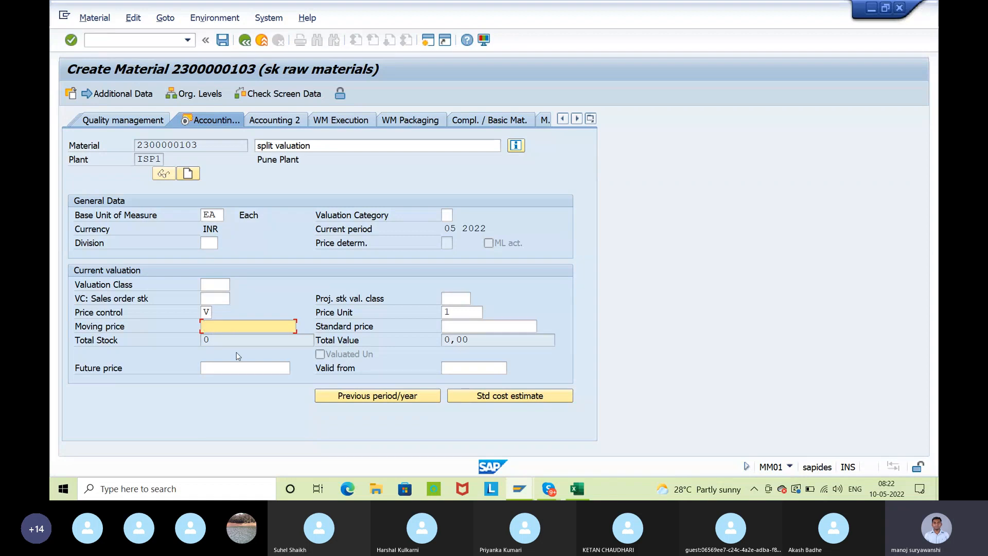
click(447, 216)
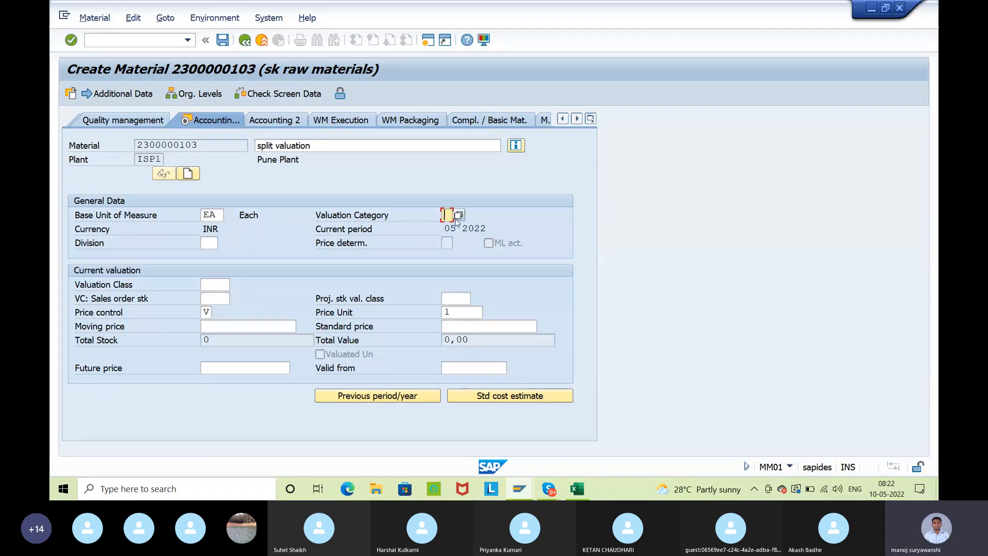
click(457, 216)
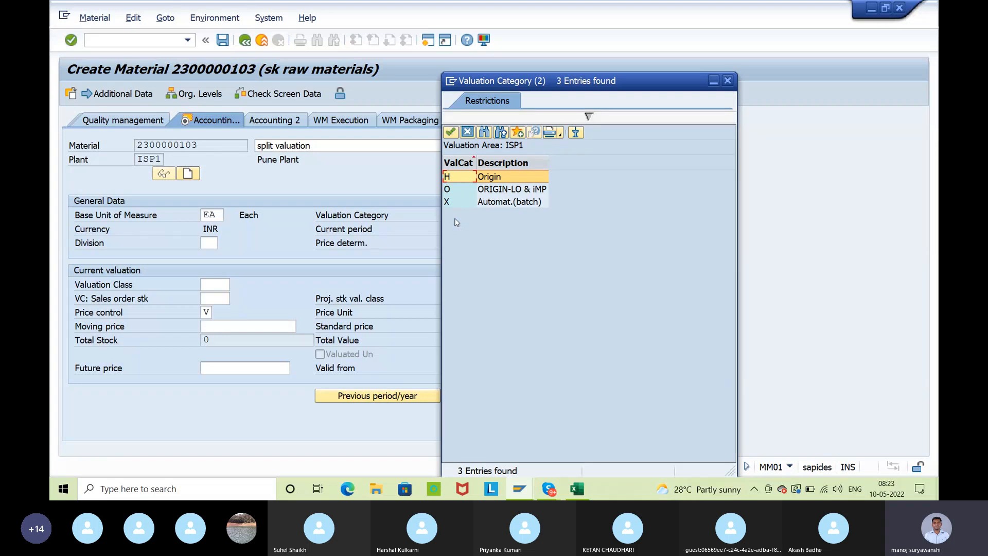
click(471, 192)
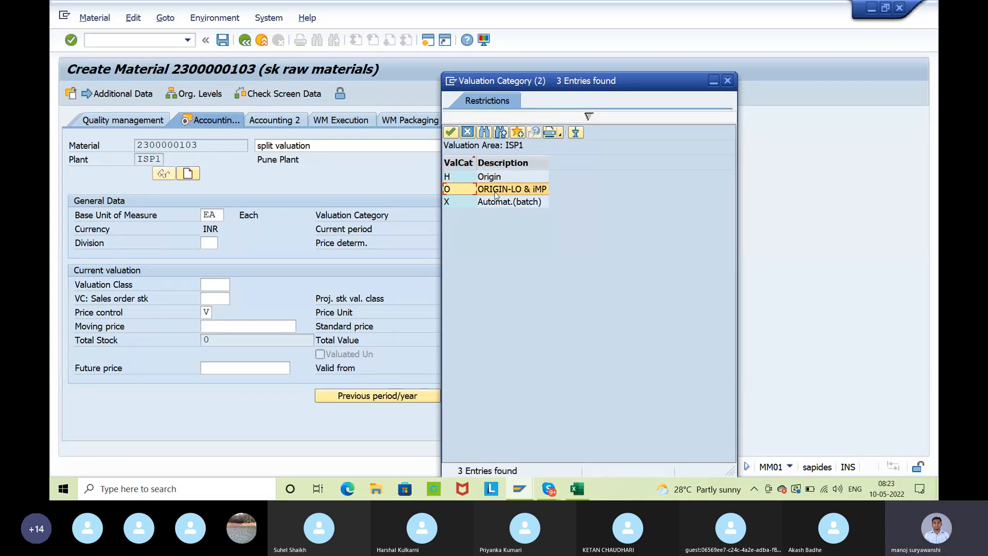
double_click(463, 189)
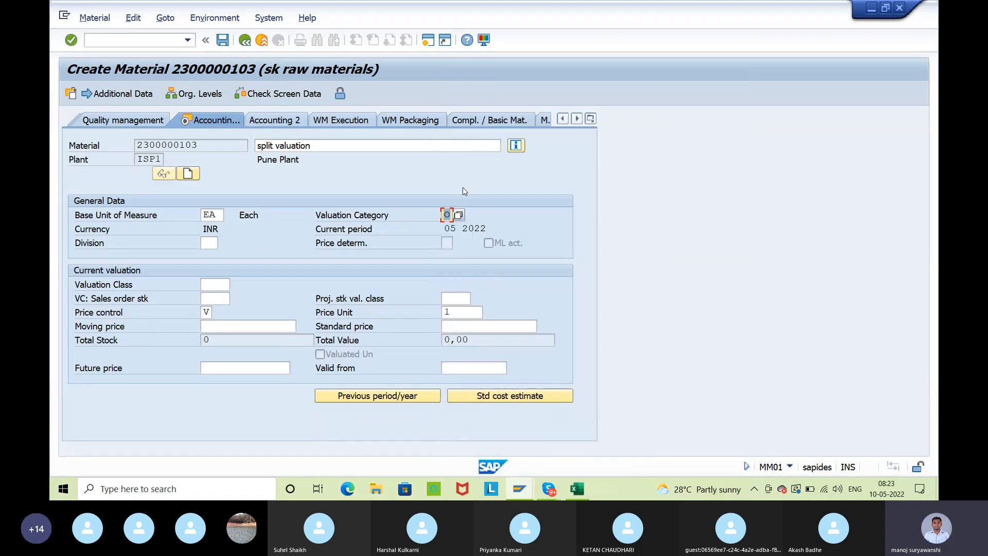
Accept the accounting data with valuation class and moving price left blank and save the new material
key(Return)
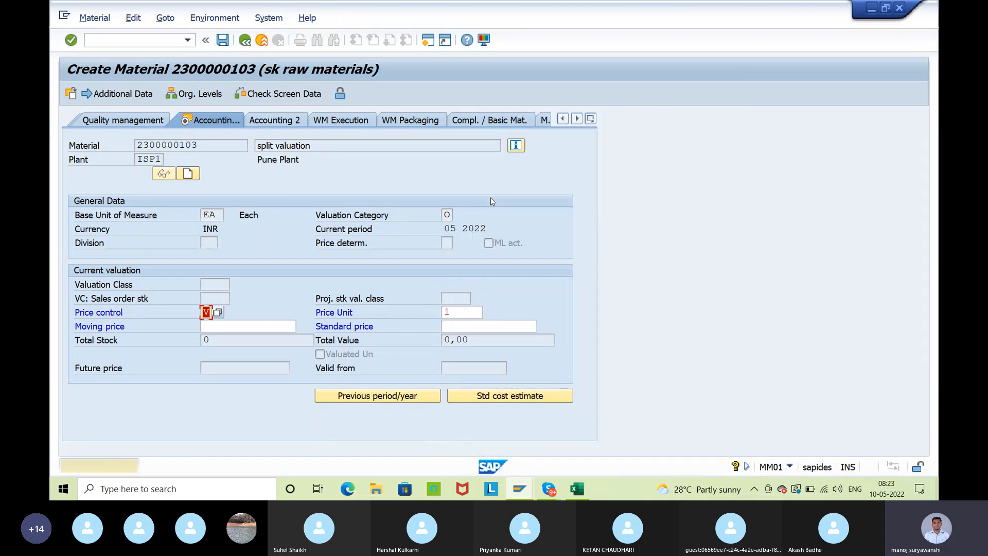
key(Return)
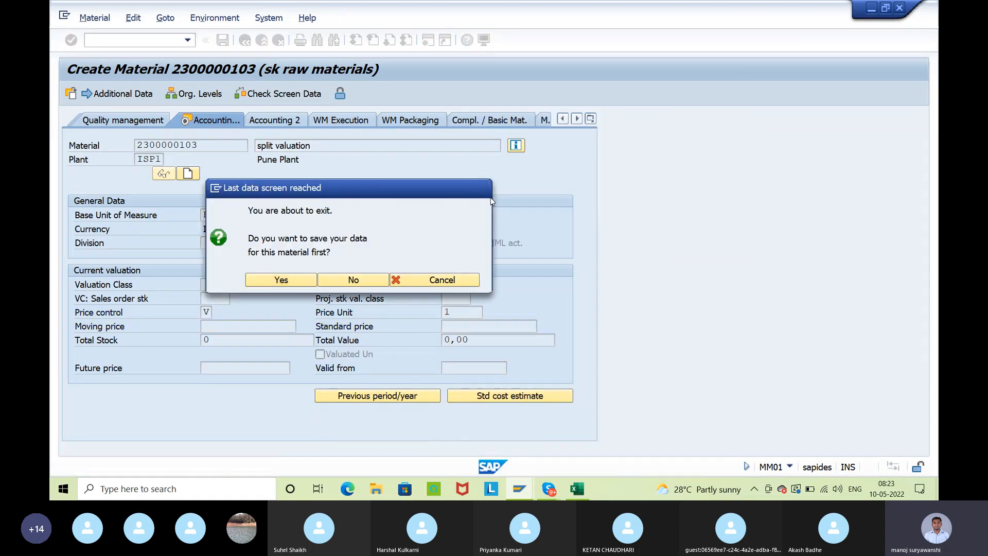
key(Return)
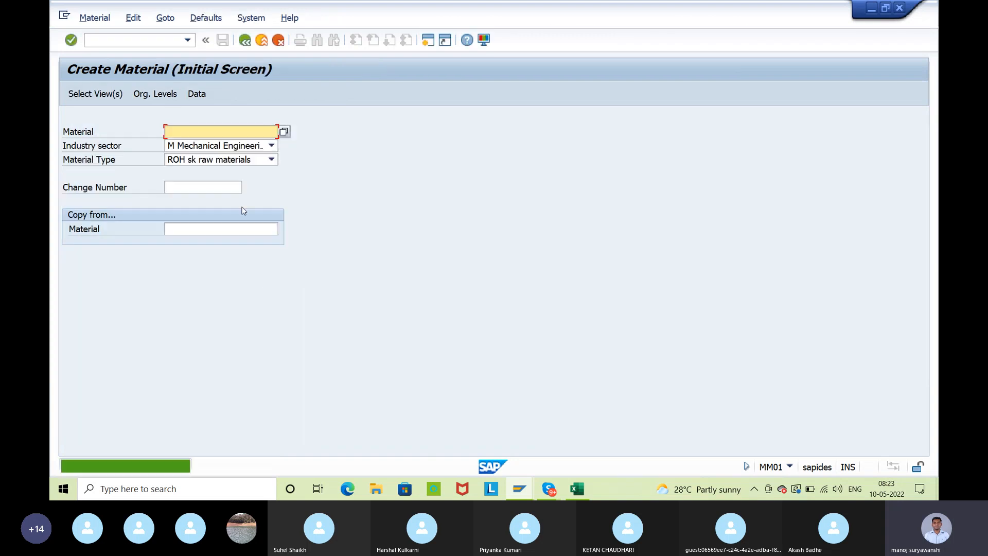
Open the newly created material for display at plant ISP1, leaving the valuation type empty
click(94, 17)
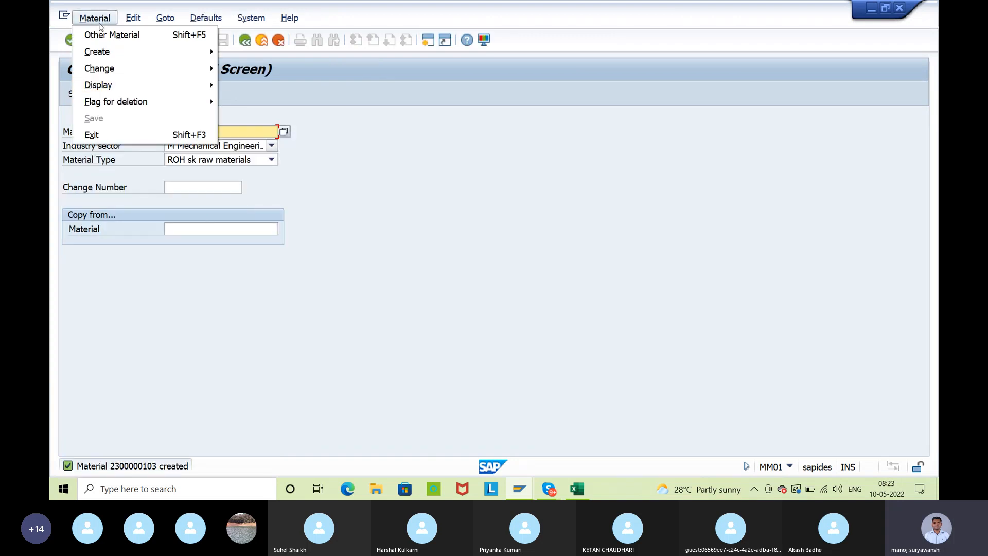
click(129, 87)
click(242, 85)
key(Return)
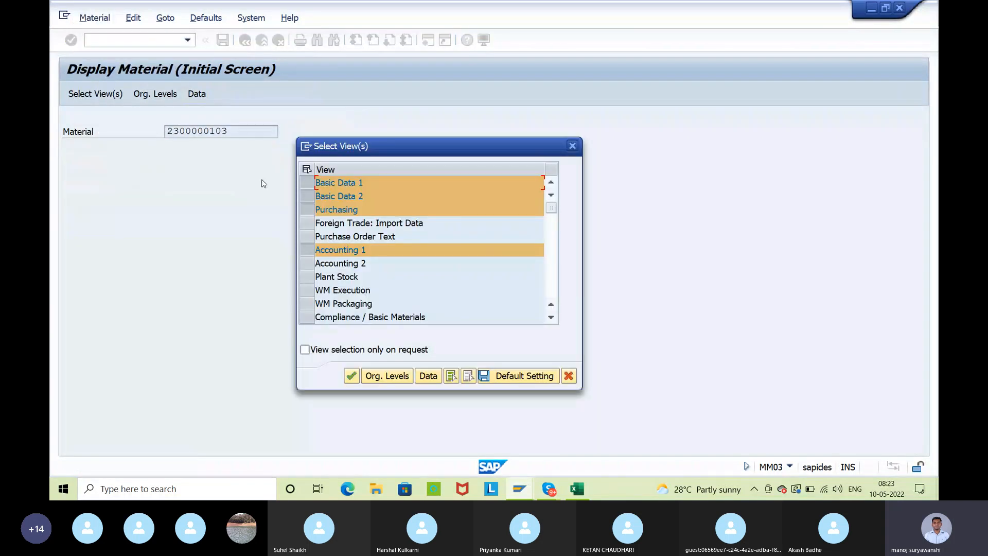
click(368, 376)
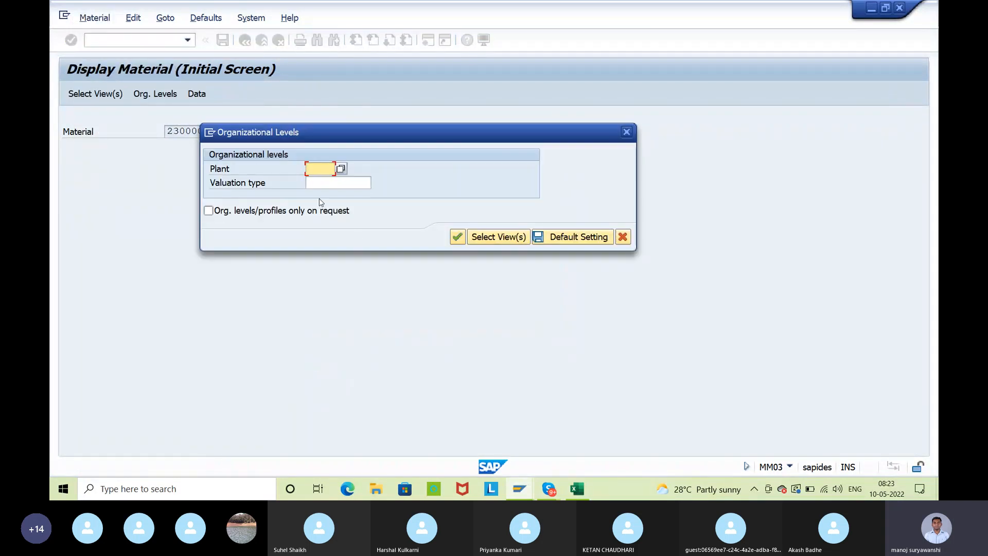
text(ISP1)
key(Return)
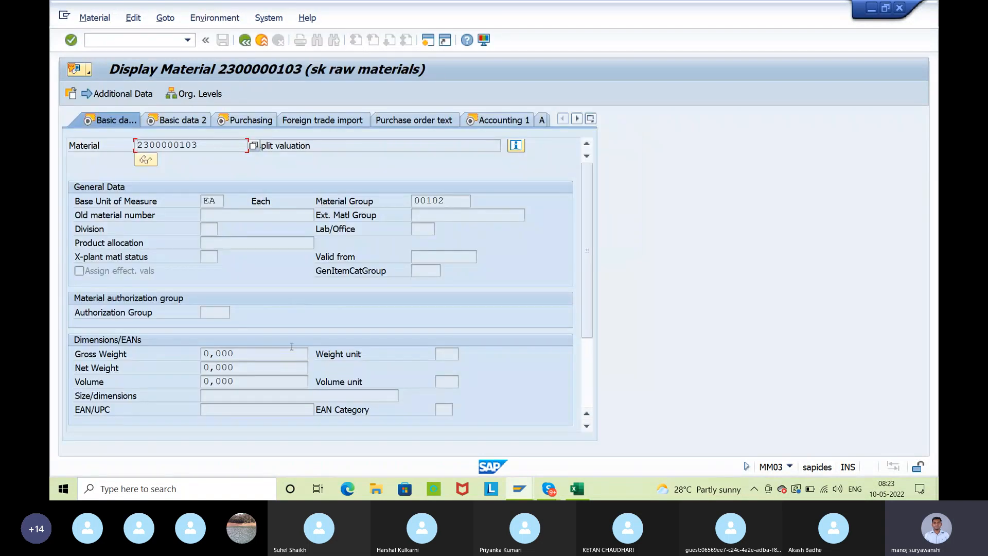
Review the valuation category, valuation class and moving price in the material's Accounting 1 view
click(517, 122)
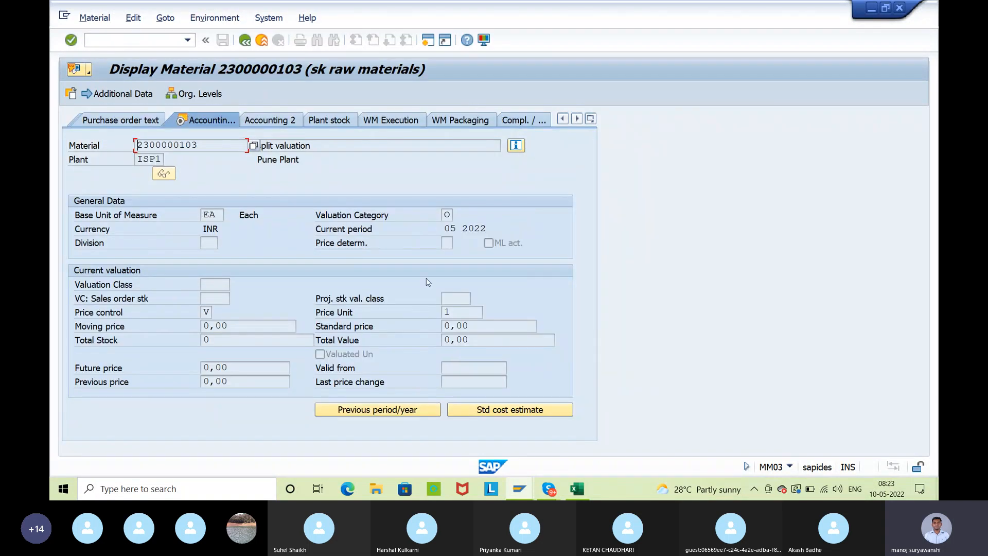
click(447, 215)
click(211, 284)
click(279, 328)
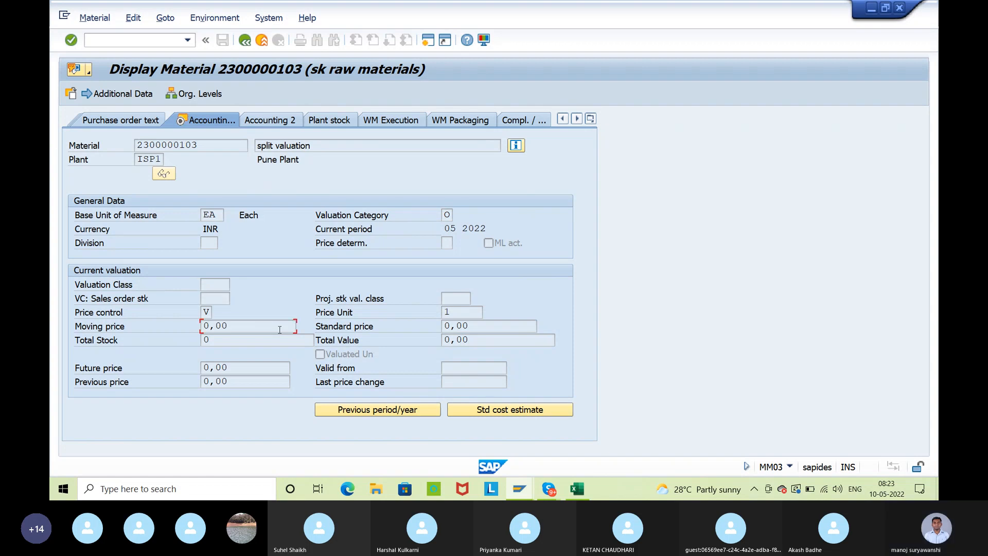
drag(196, 146, 131, 134)
click(240, 170)
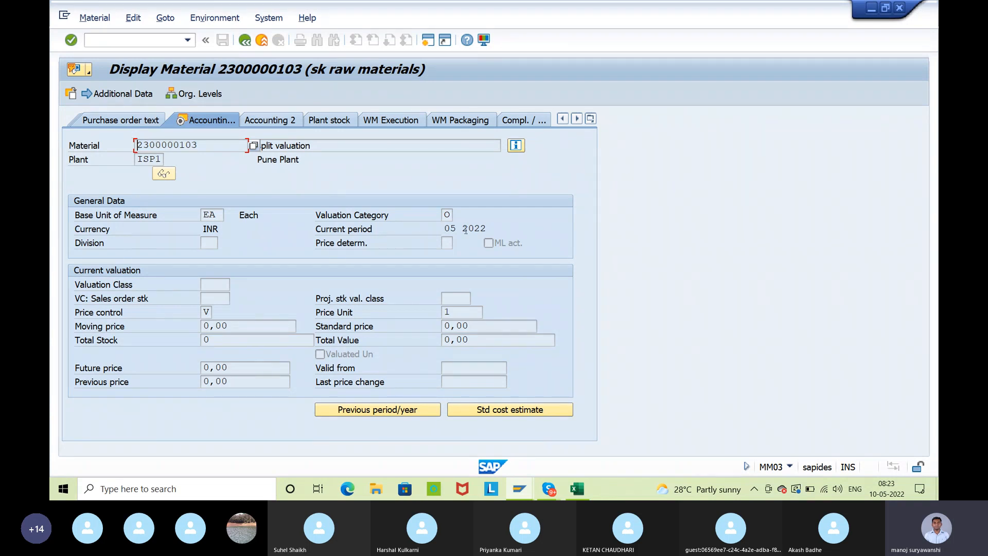
Copy the displayed material number and start MM01 again for that same material
drag(200, 145, 136, 146)
key(ctrl+c)
click(261, 40)
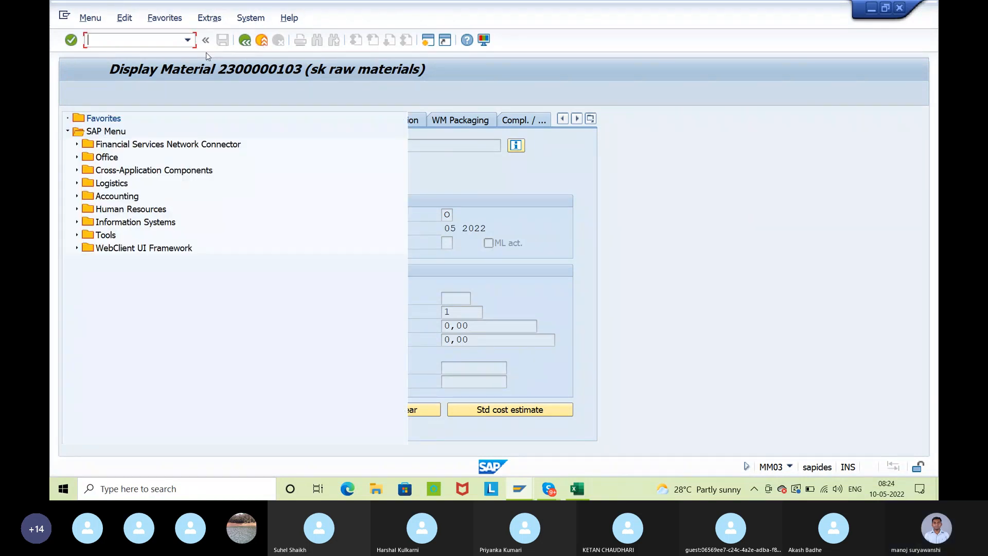
text(mm01)
key(Return)
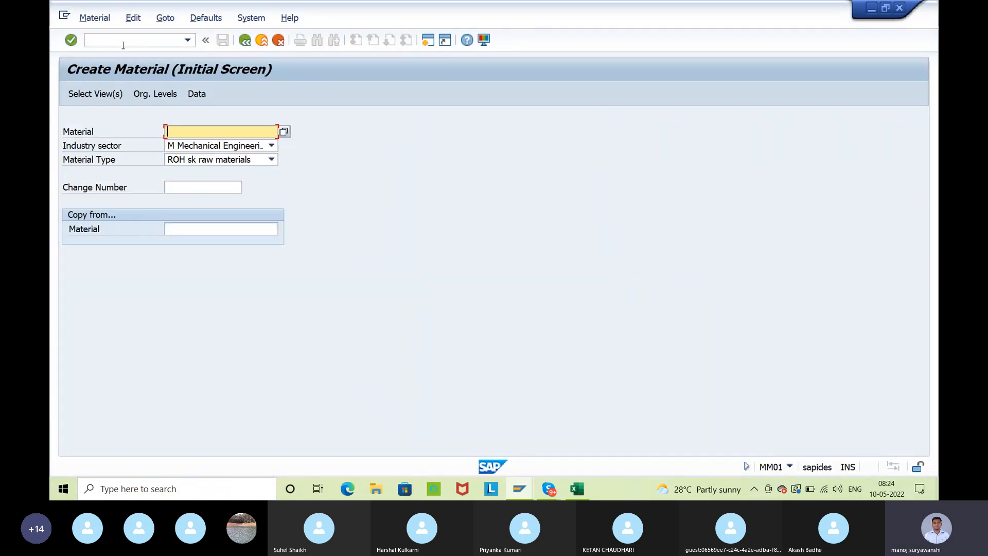
key(ctrl+v)
key(Return)
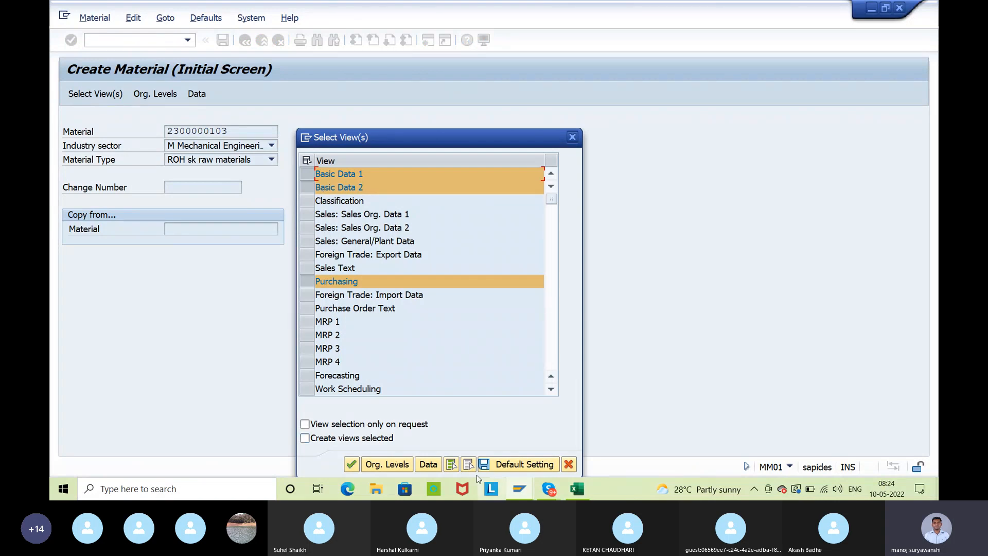
Clear the preselected views, select only Accounting 1, and go on to the organizational levels
click(468, 464)
scroll(434, 371, down, 2)
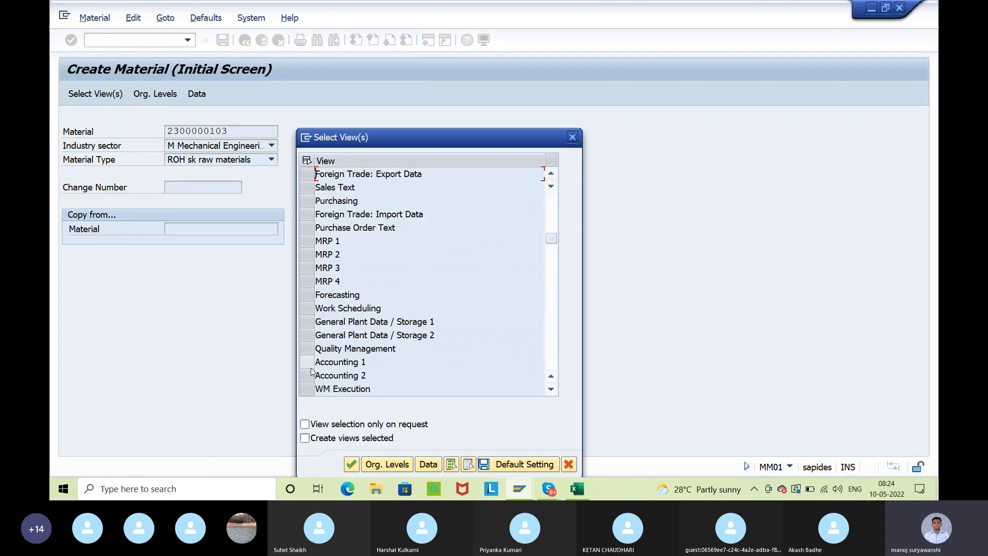
click(307, 362)
click(384, 465)
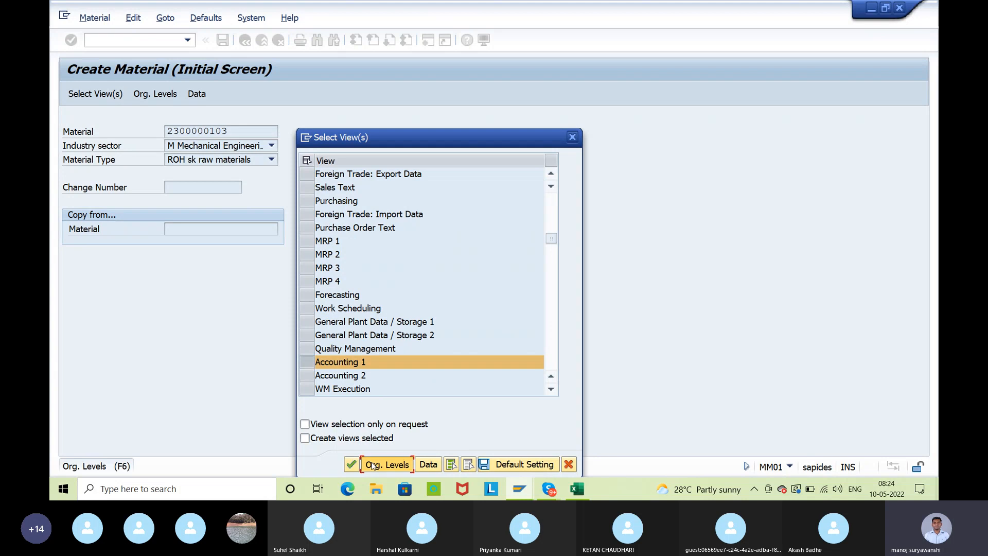
Try to open the Accounting 1 view for plant ISP2 with the valuation type left blank
text(isp2)
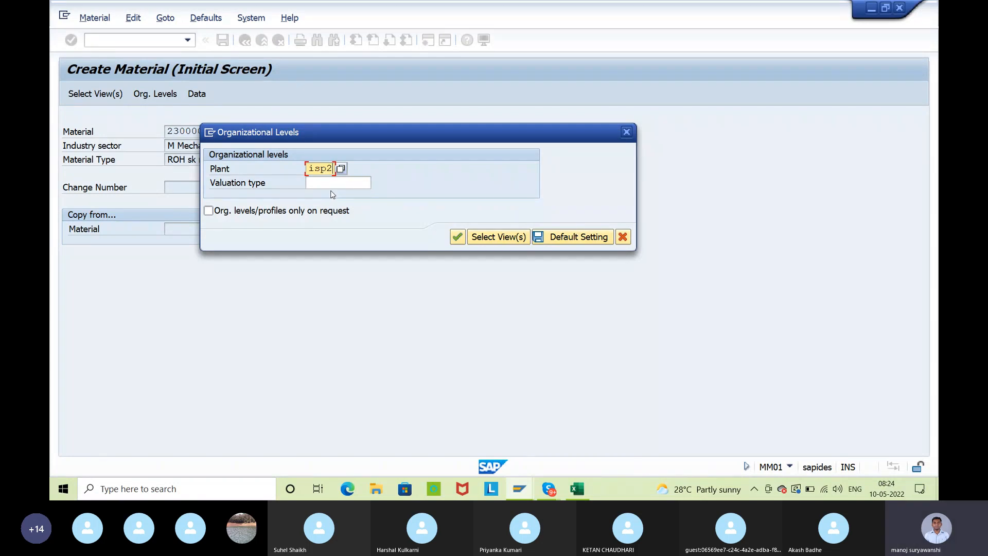
click(324, 182)
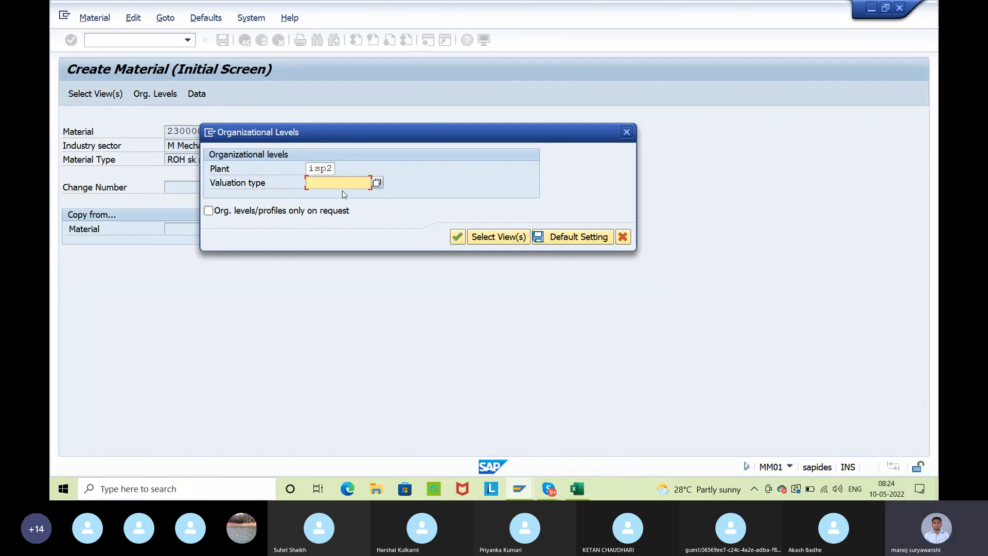
key(Return)
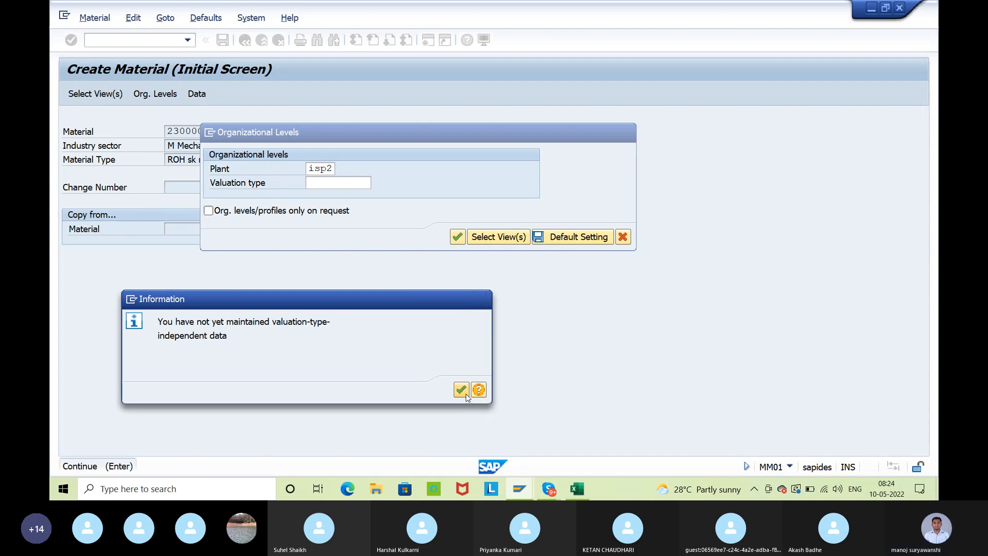
click(465, 393)
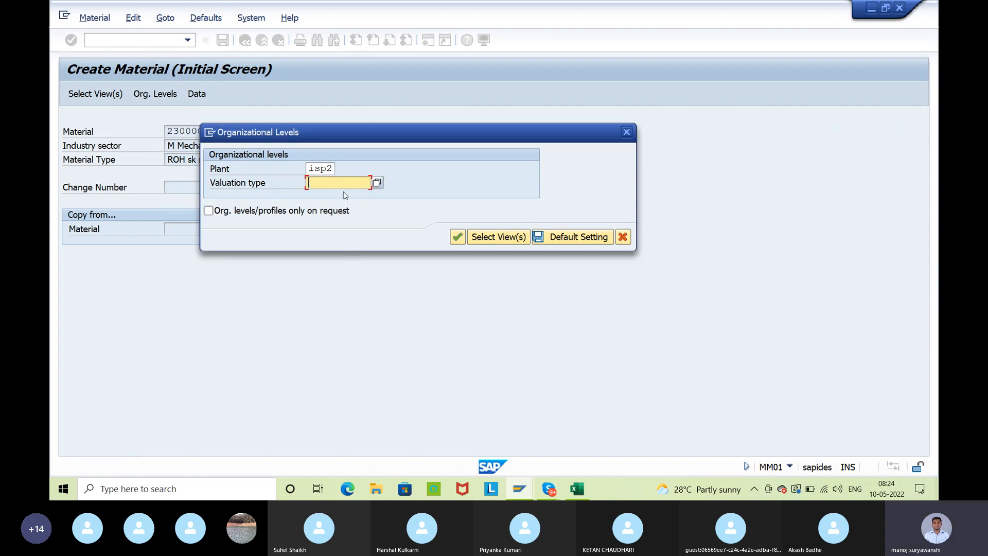
Change the plant to ISP1 and try to continue with the valuation type left blank
click(333, 169)
key(BackSpace)
text(1)
key(Return)
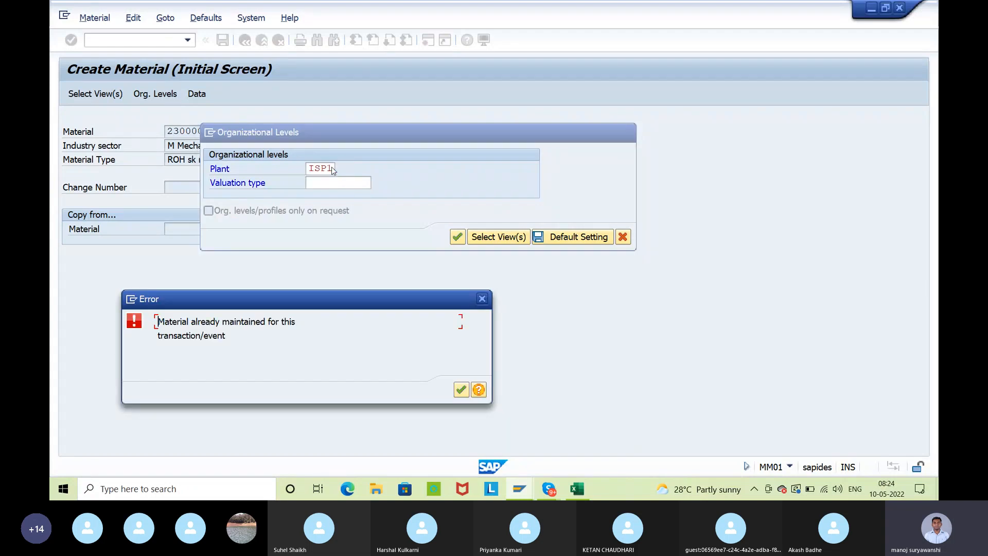
click(481, 299)
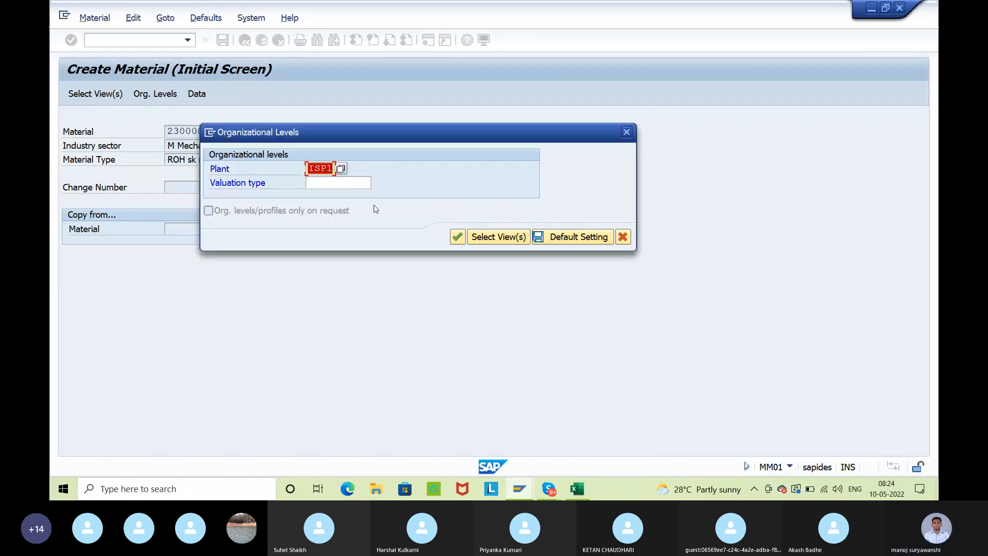
Choose valuation type ISIMPORT for plant ISP1 and open the Accounting 1 view
click(366, 184)
click(378, 184)
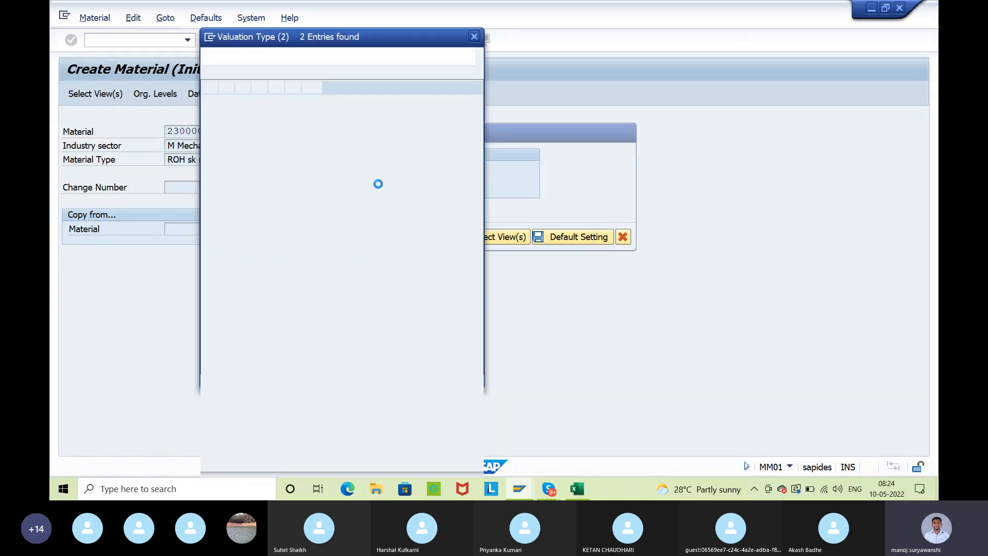
double_click(258, 119)
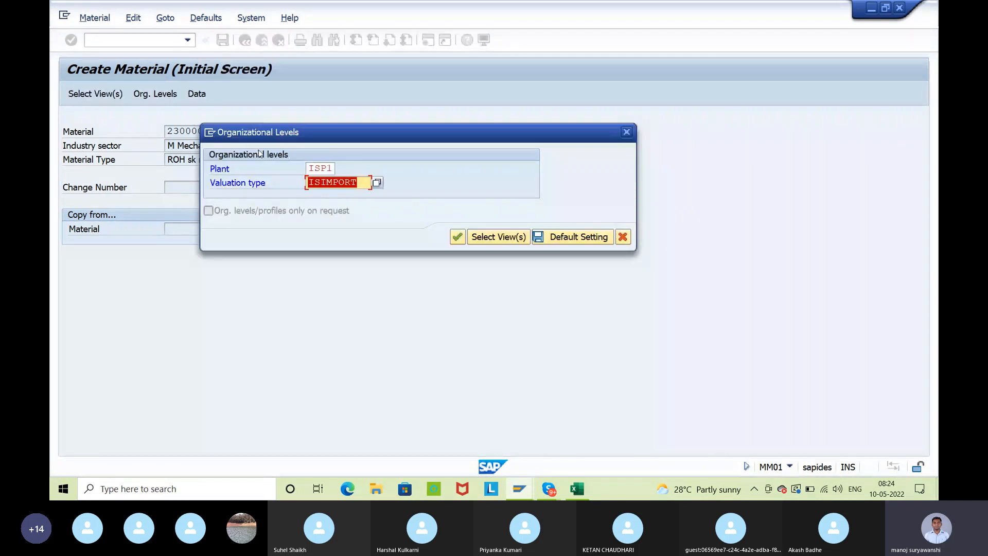
click(458, 240)
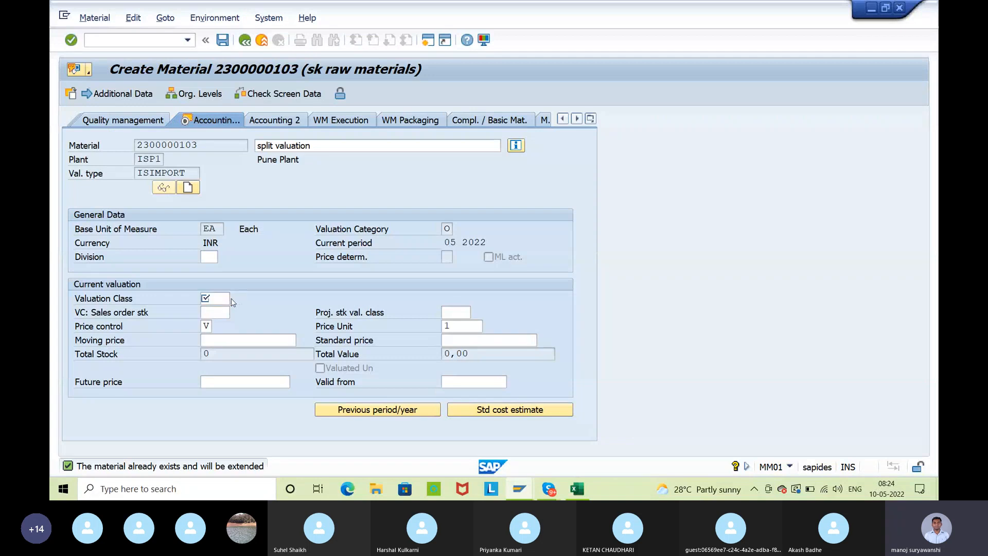
Set valuation class 3000 and moving price 10 for the ISIMPORT valuation type and save the material
click(231, 302)
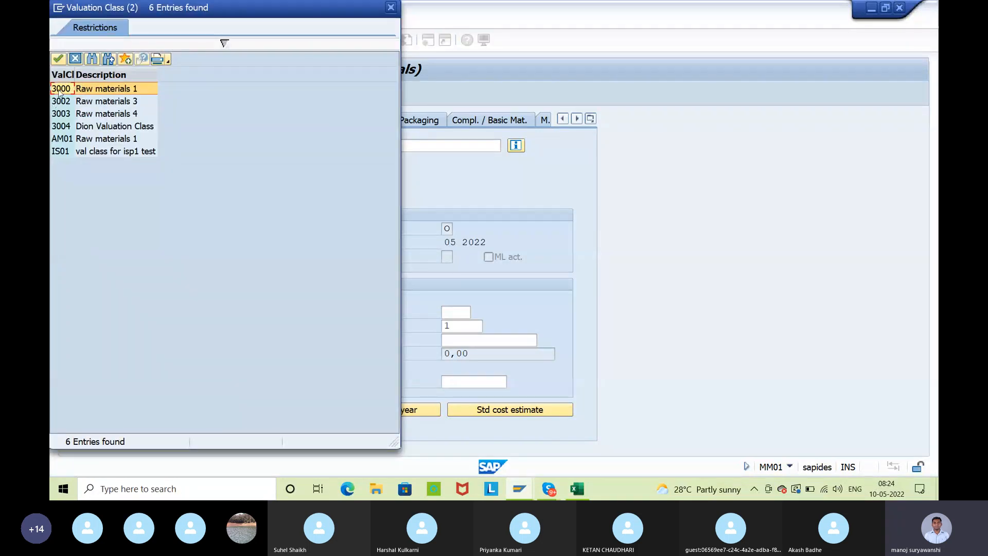
double_click(60, 89)
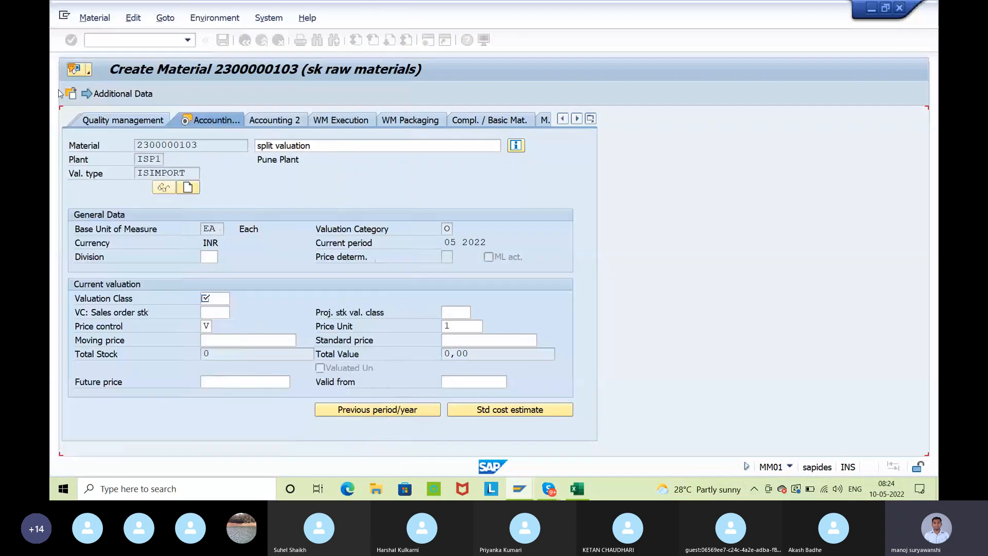
click(220, 339)
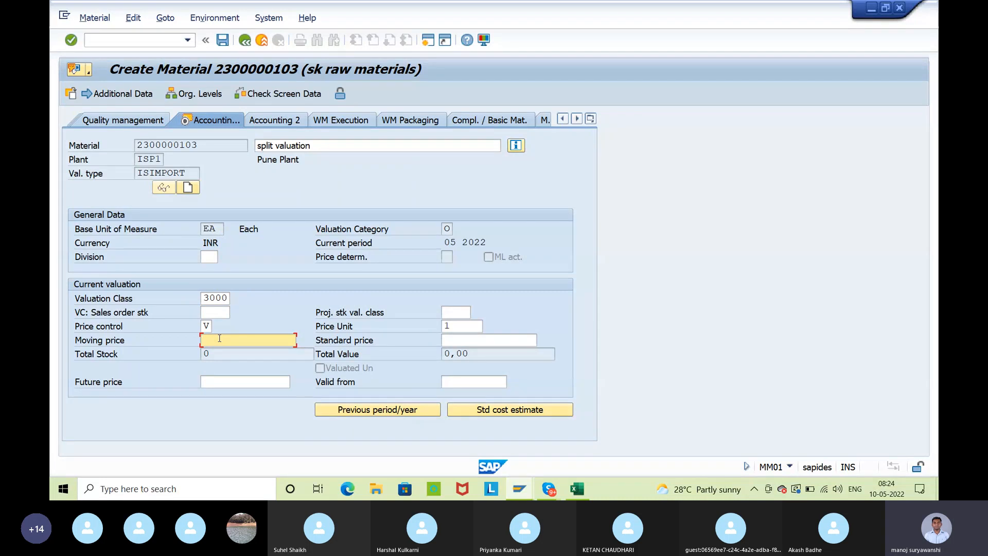
text(10)
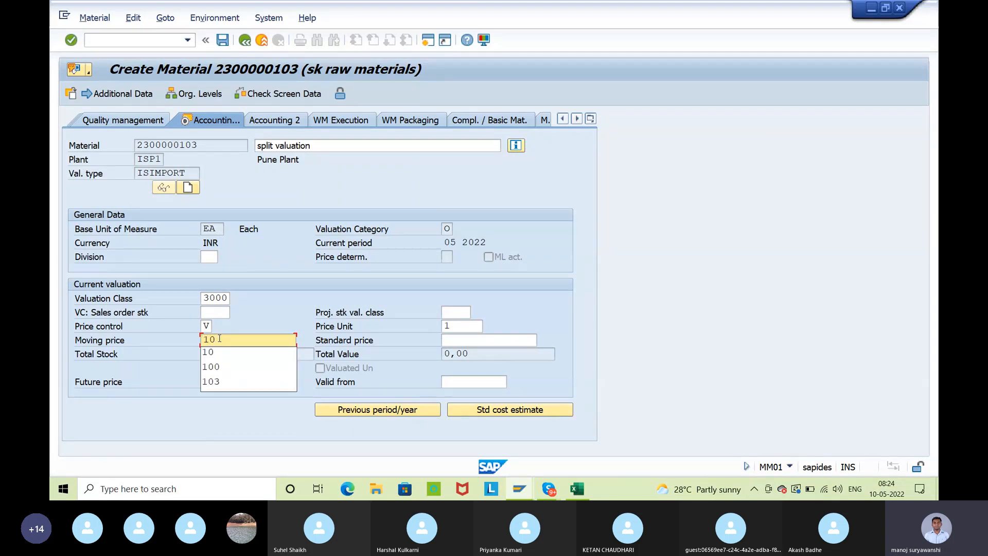
key(Return)
key(Return)
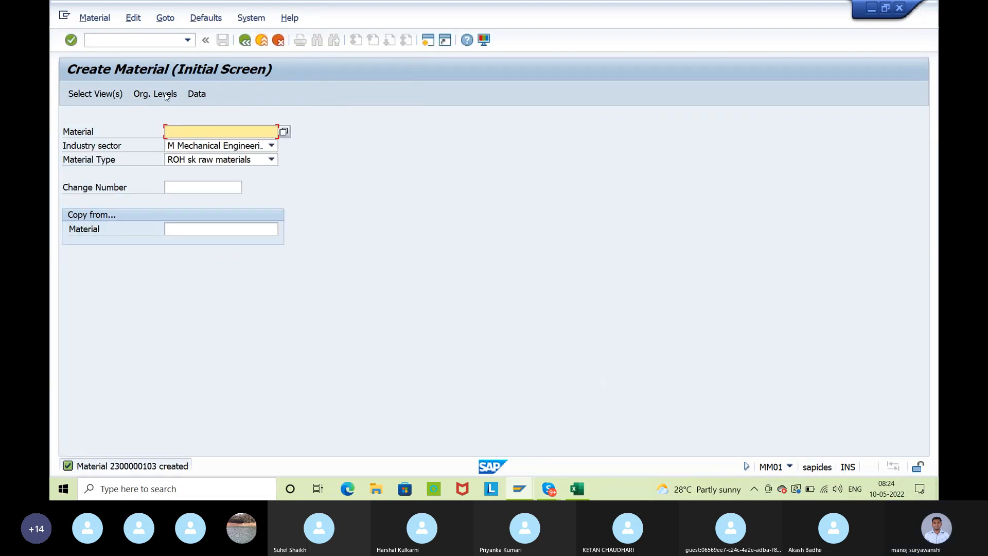
key(ctrl+v)
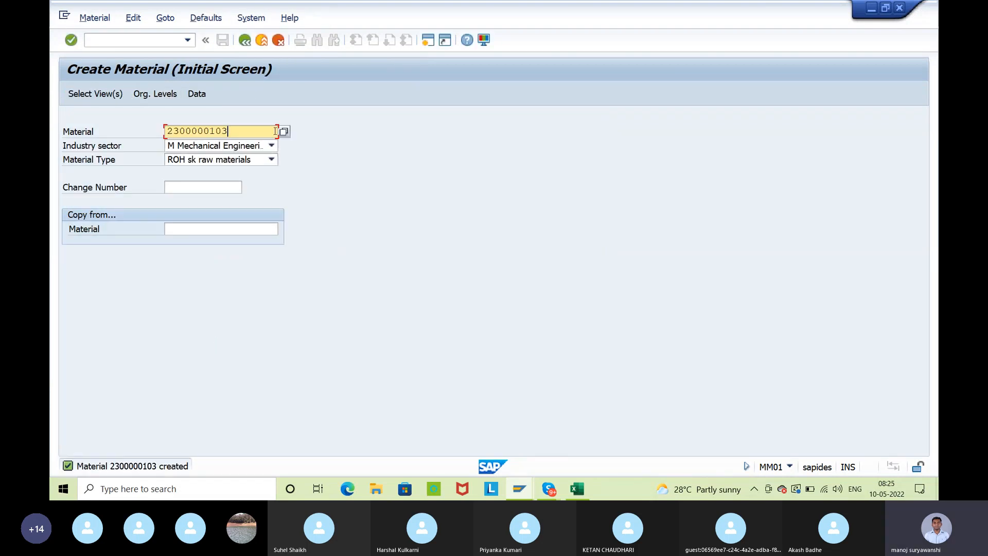
key(Return)
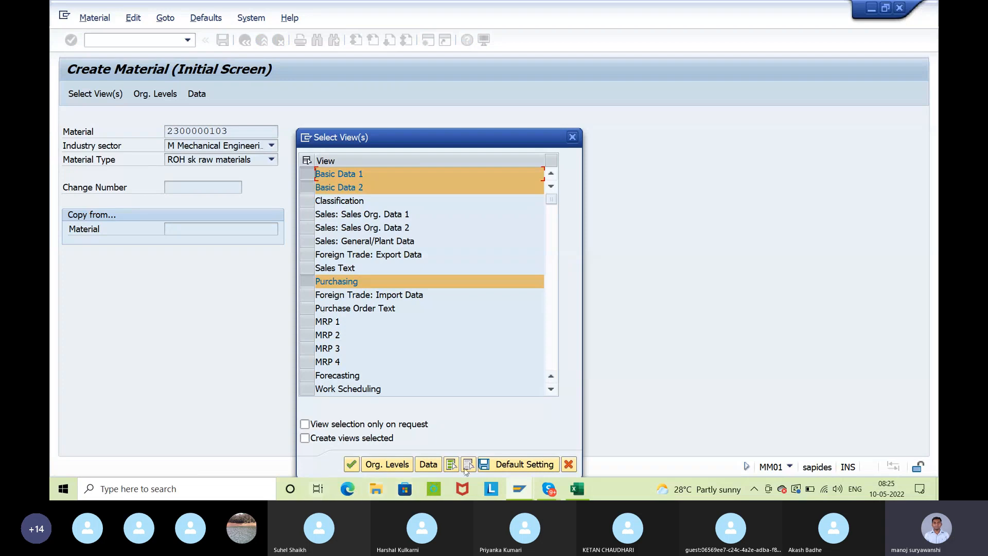
click(468, 467)
scroll(364, 357, down, 2)
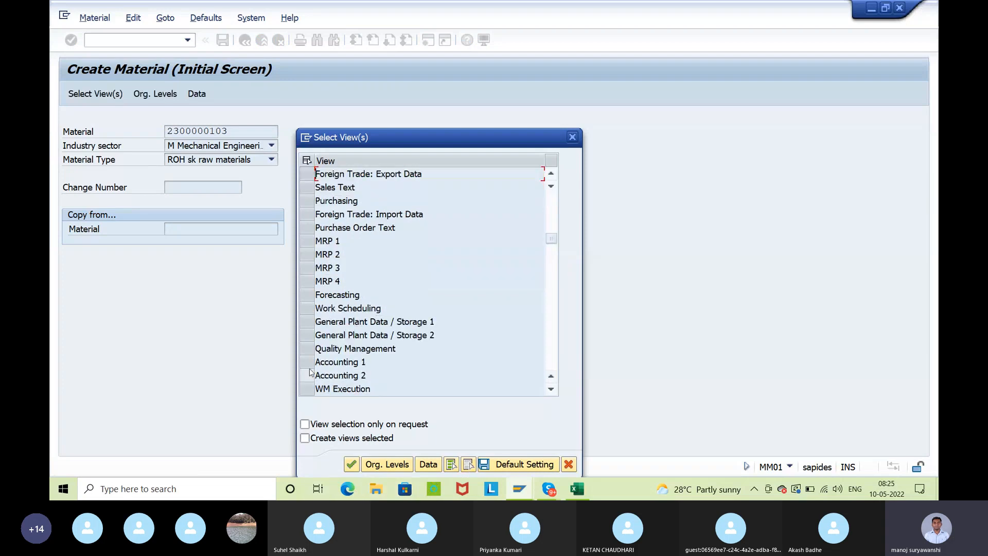
click(307, 362)
click(387, 464)
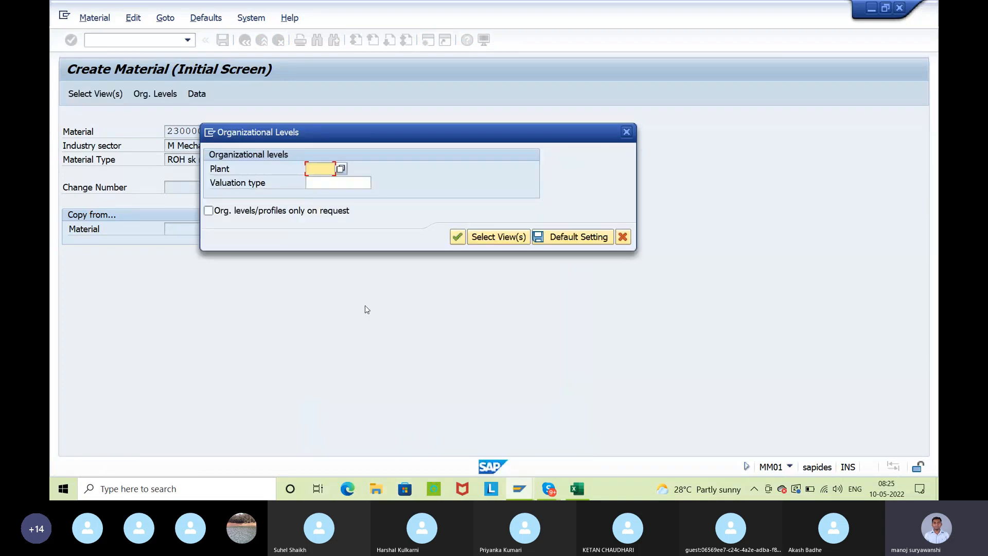
Enter plant ISP1 with valuation type ISLOCAL and open the Accounting 1 view
key(space)
click(317, 182)
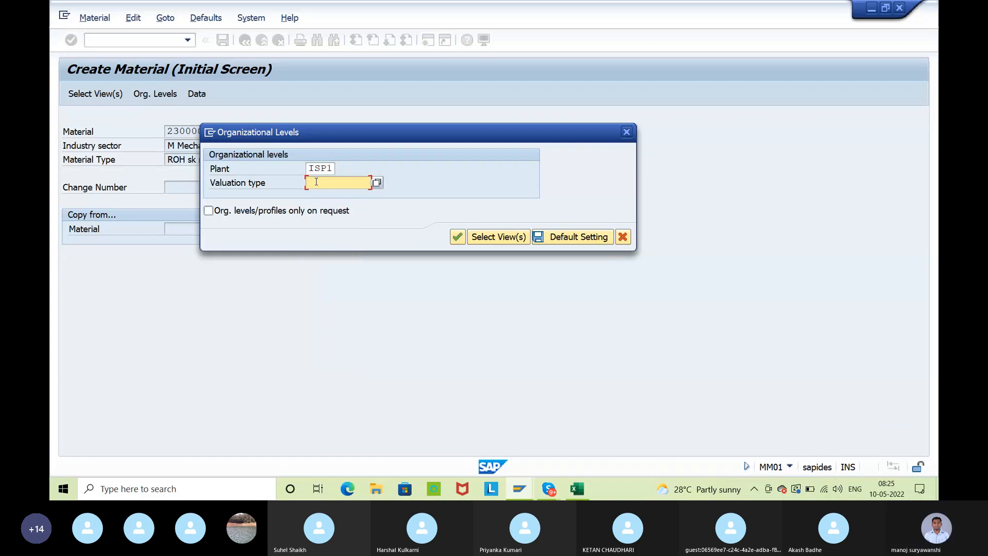
key(space)
click(379, 186)
double_click(249, 129)
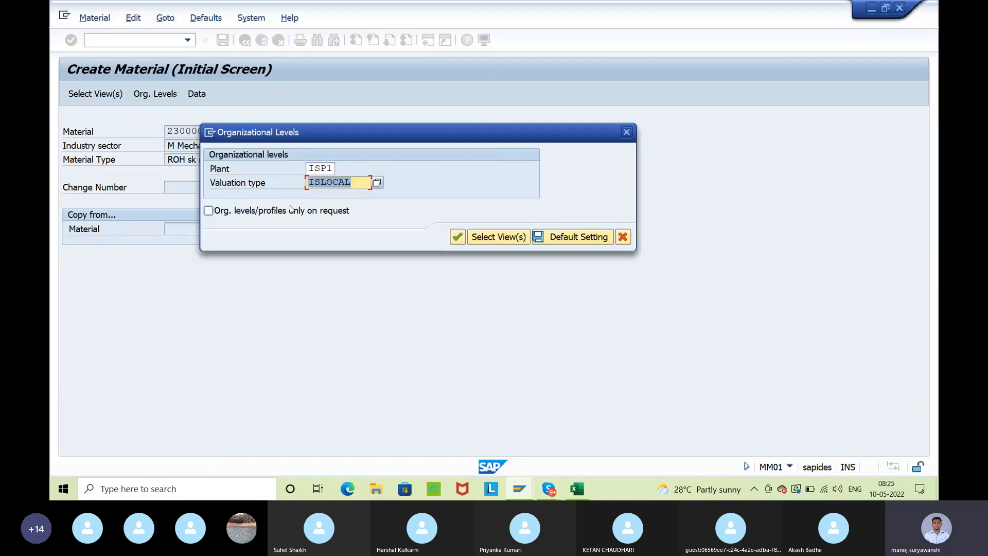
key(Return)
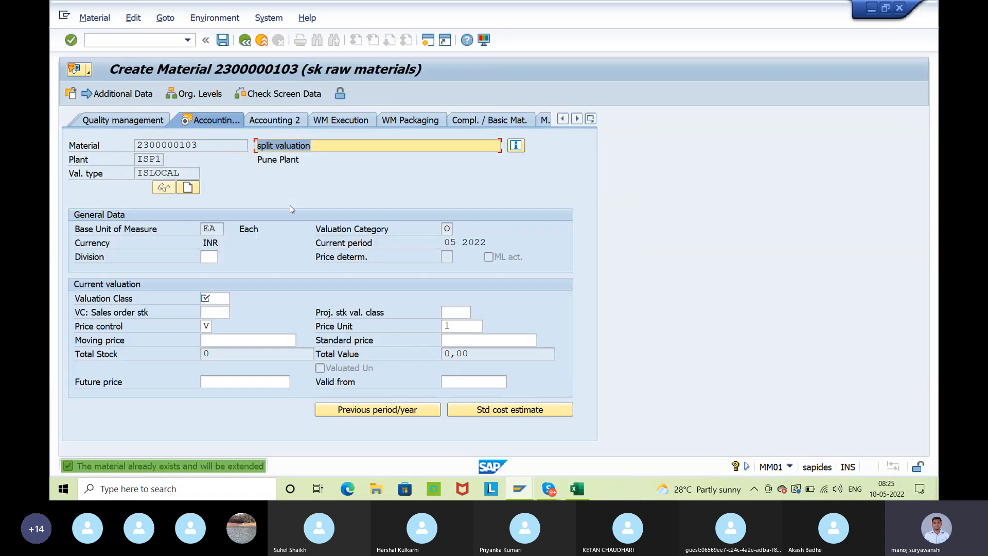
Set valuation class 3002 and moving price 20 for the ISLOCAL valuation type and save the material
click(209, 300)
click(238, 298)
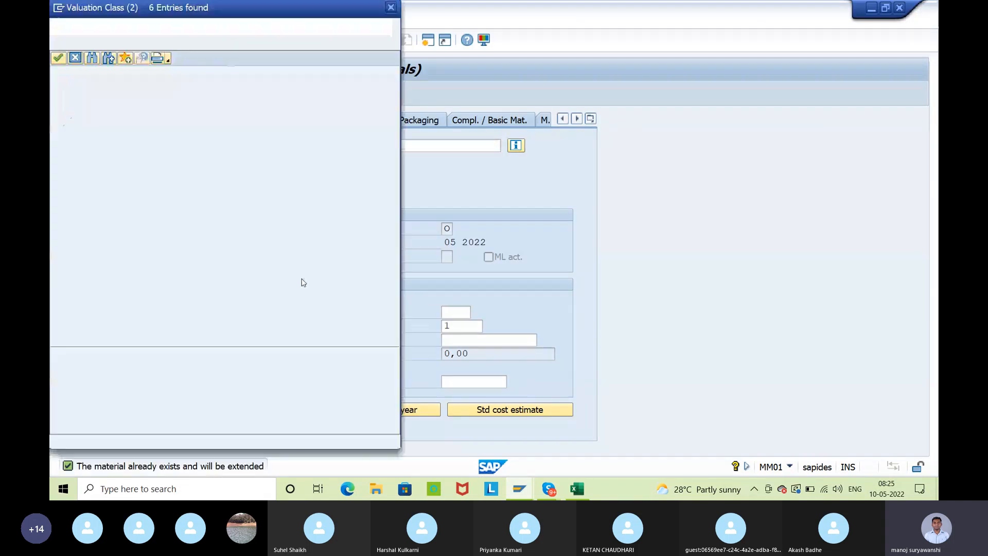
double_click(61, 101)
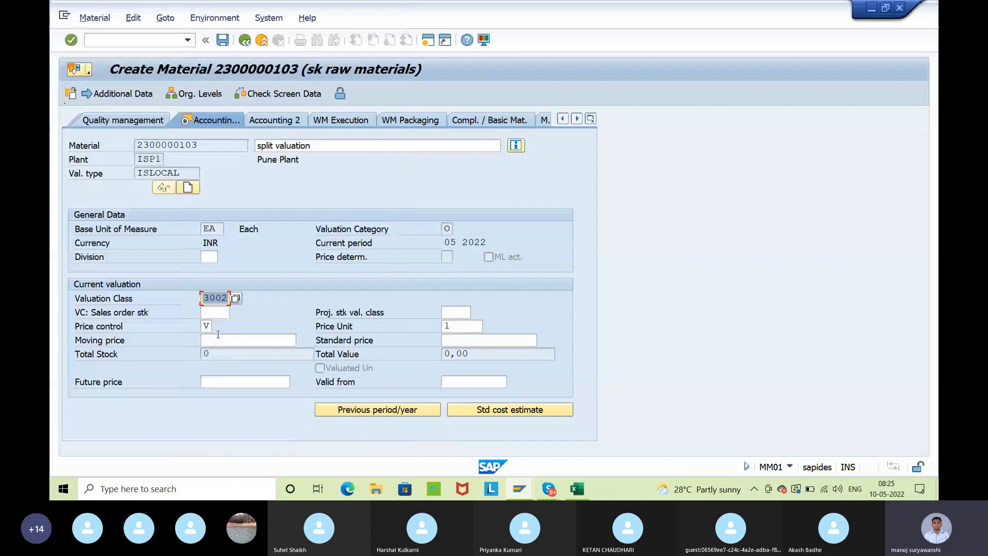
click(218, 336)
text(1)
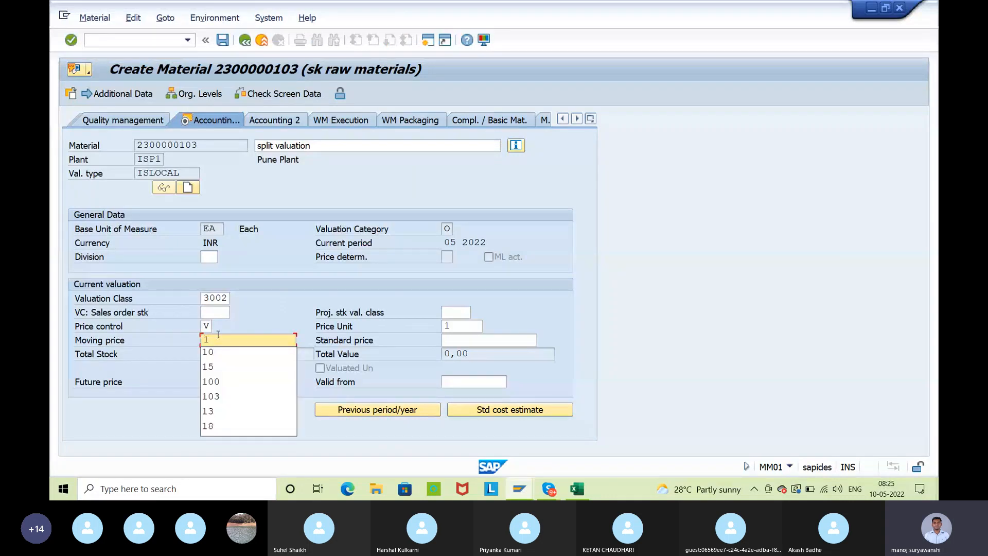
key(BackSpace)
text(20)
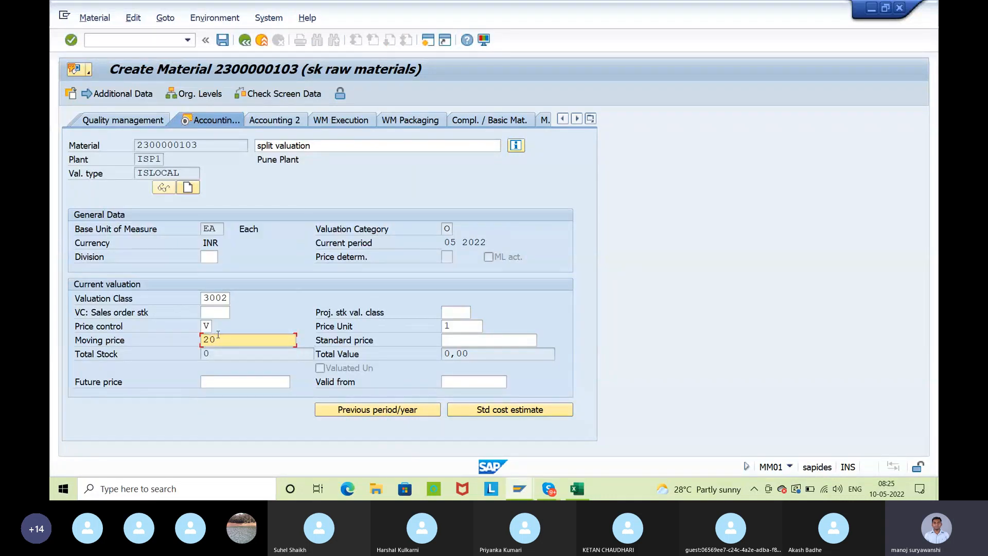
key(Return)
key(Return)
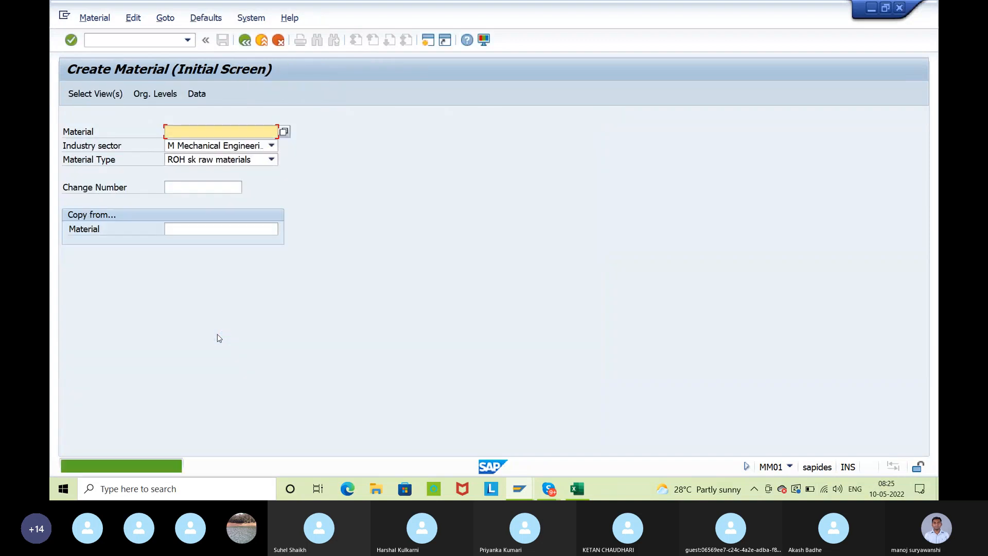
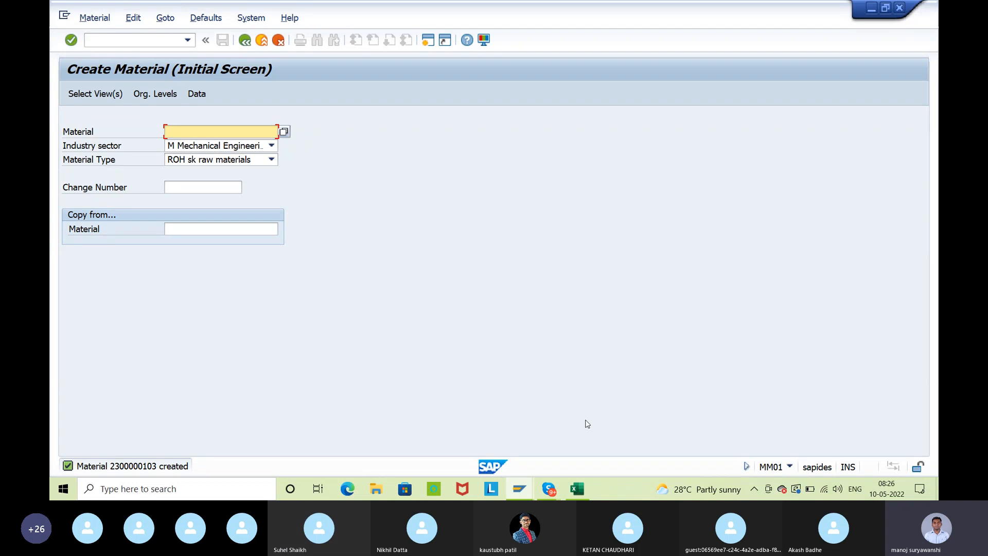
Switch to the split valuation workbook in Excel and review the quality grades, category O, and the ISLOCAL and ISIMPORT valuation types
click(570, 489)
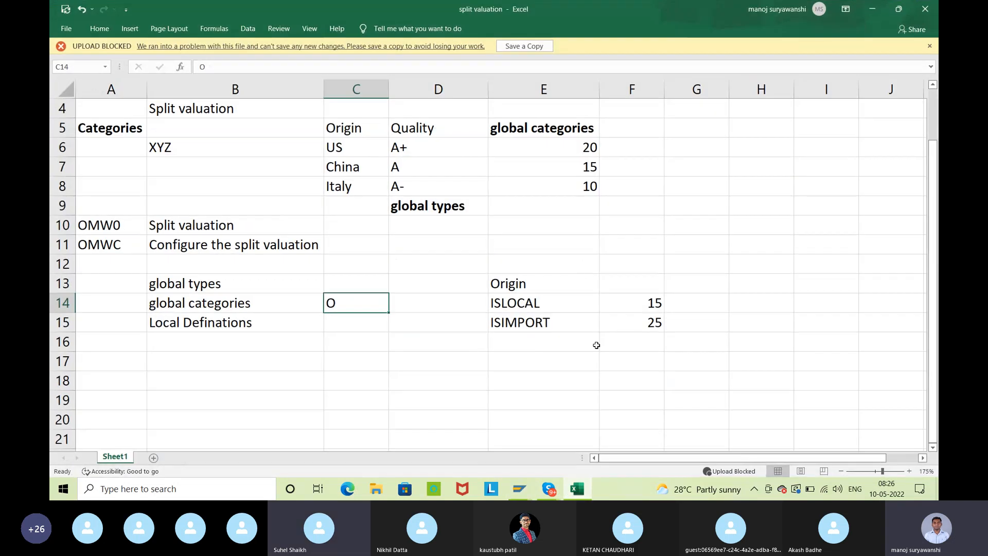
click(420, 152)
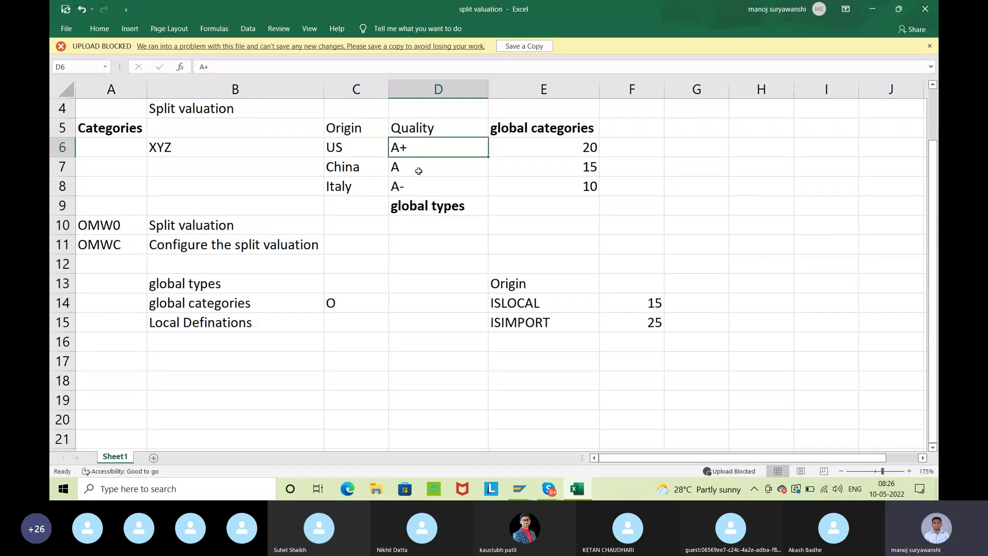
click(419, 167)
click(419, 188)
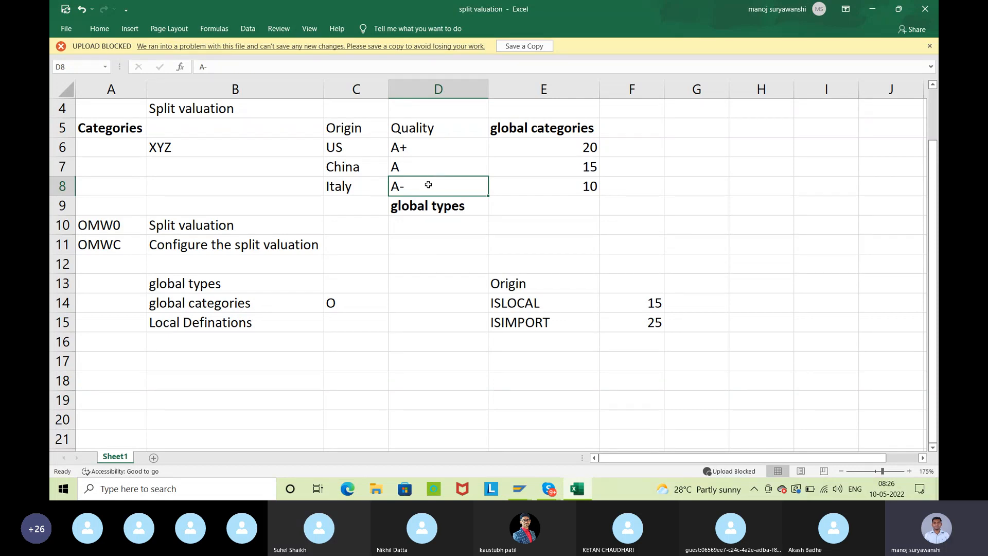
click(549, 304)
click(548, 322)
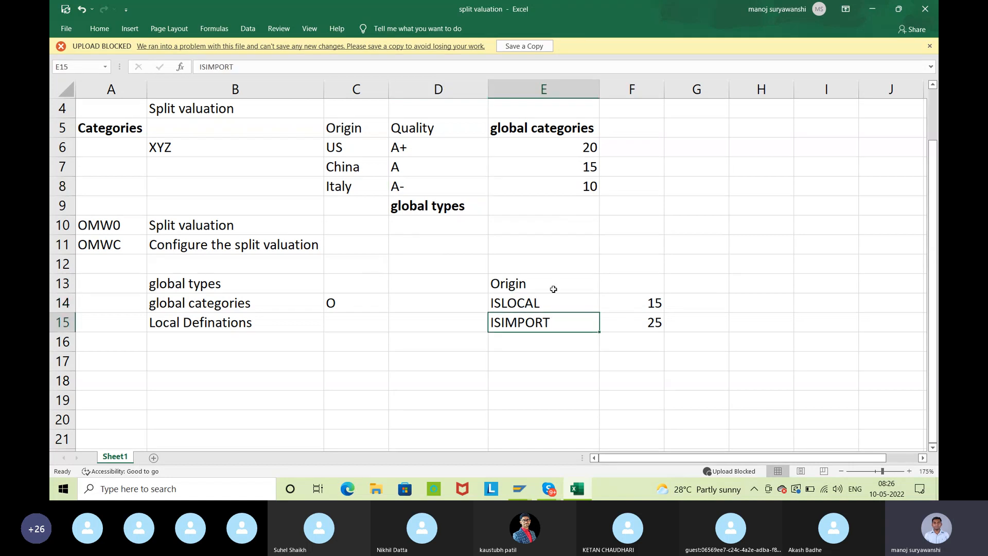
click(346, 301)
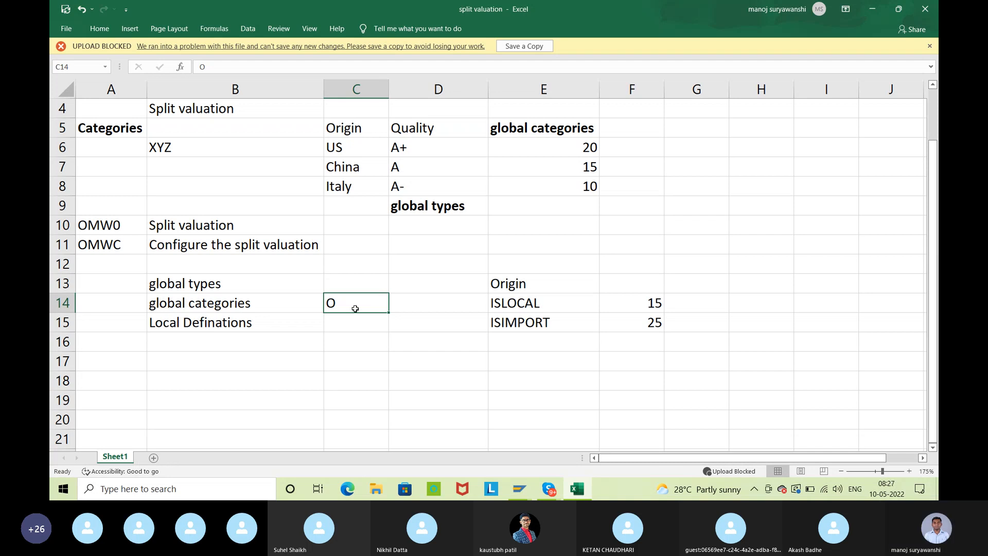
click(439, 134)
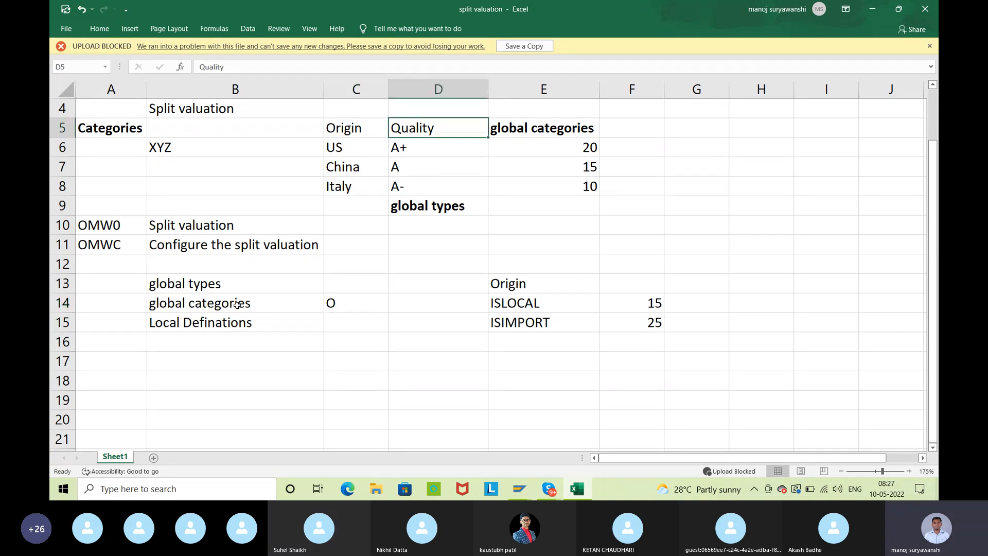
click(340, 305)
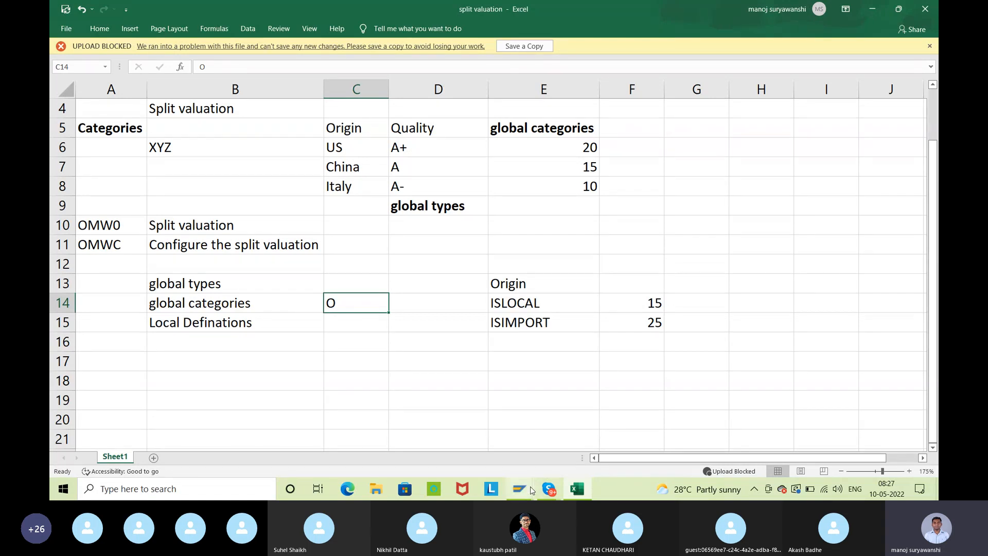
Switch to the SAP split valuation session, leave the local definitions, and examine the list of global valuation categories
click(520, 488)
click(553, 437)
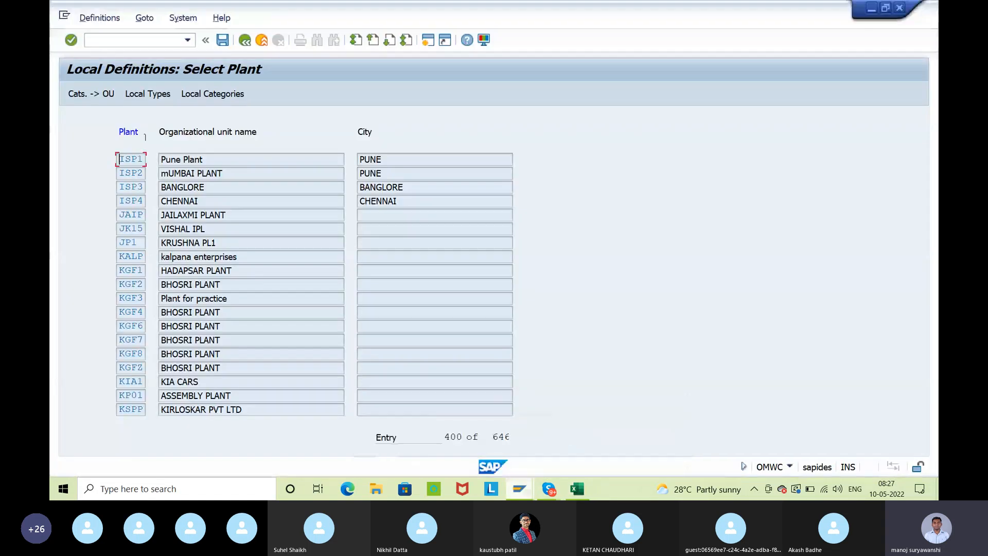
click(246, 42)
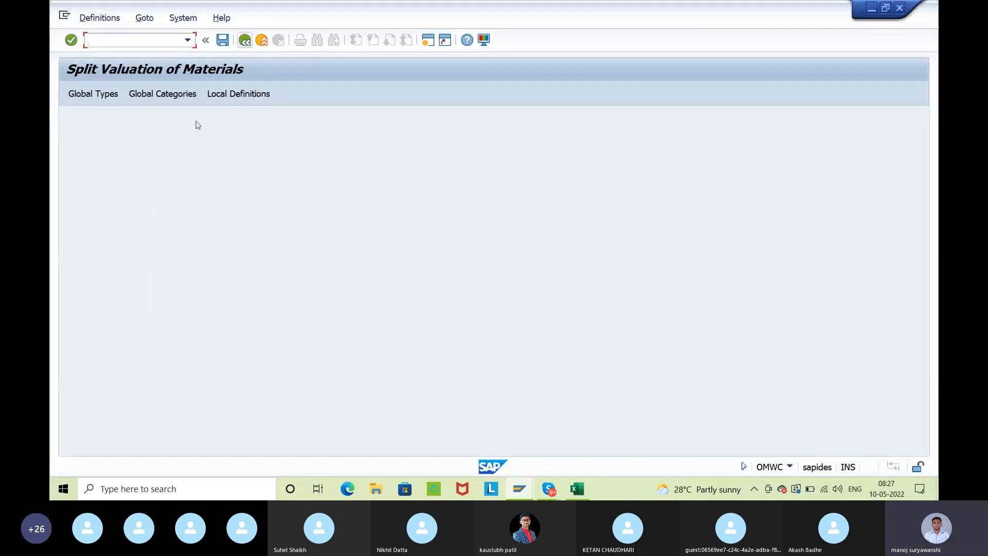
click(148, 93)
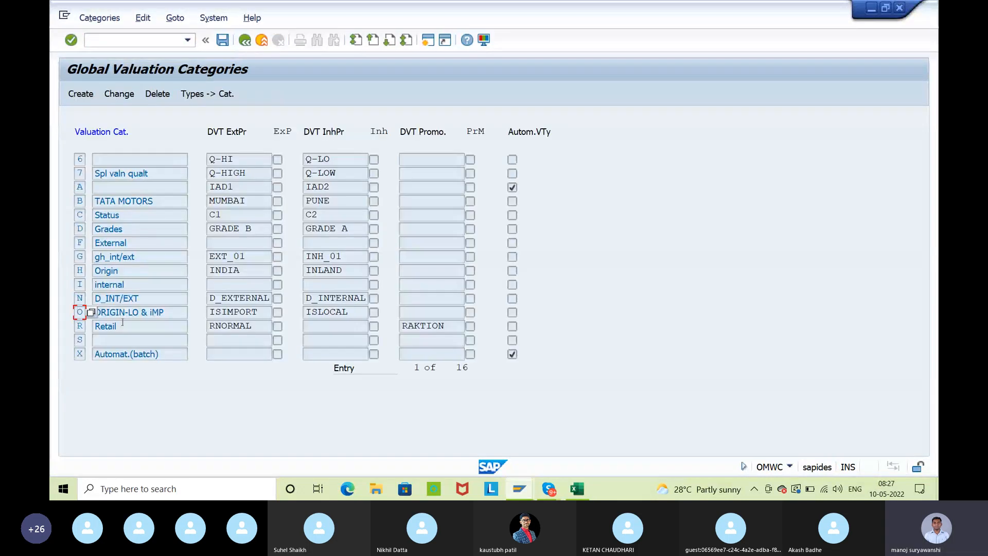
drag(154, 201, 64, 225)
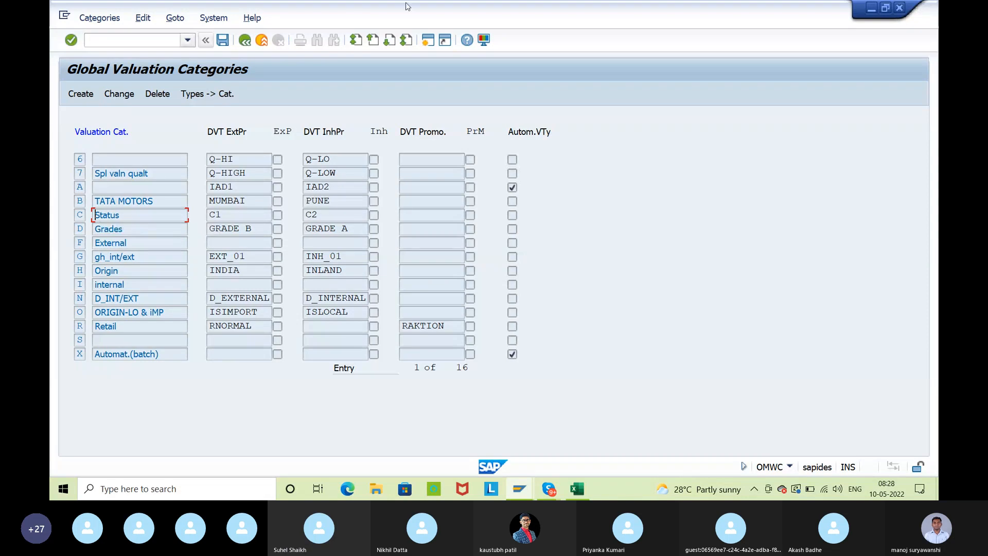
mouse_move(521, 495)
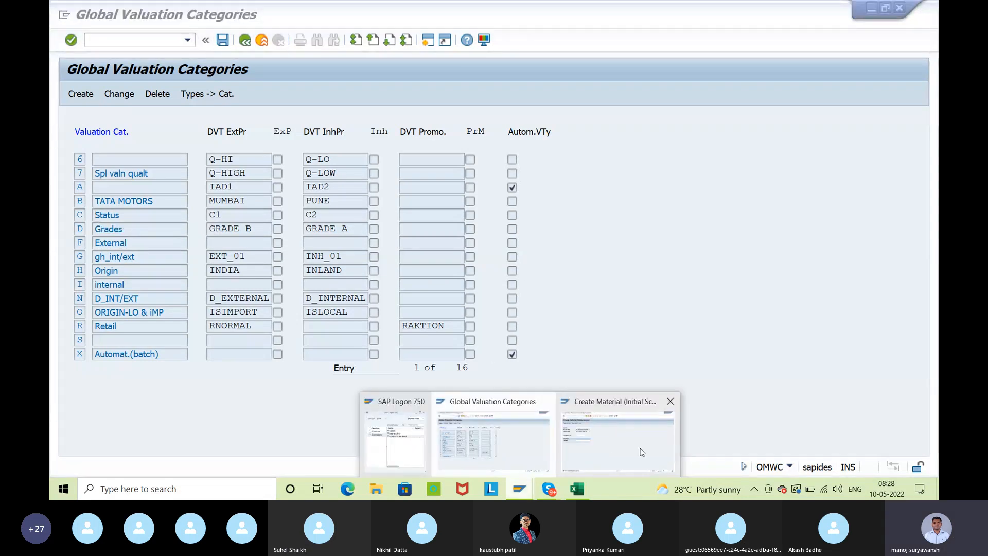
click(644, 452)
double_click(135, 465)
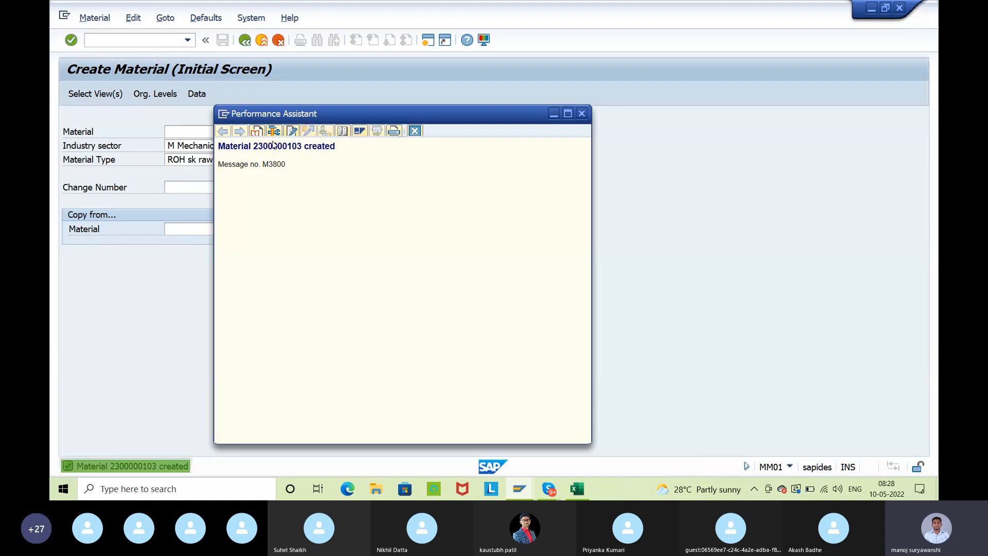
double_click(269, 146)
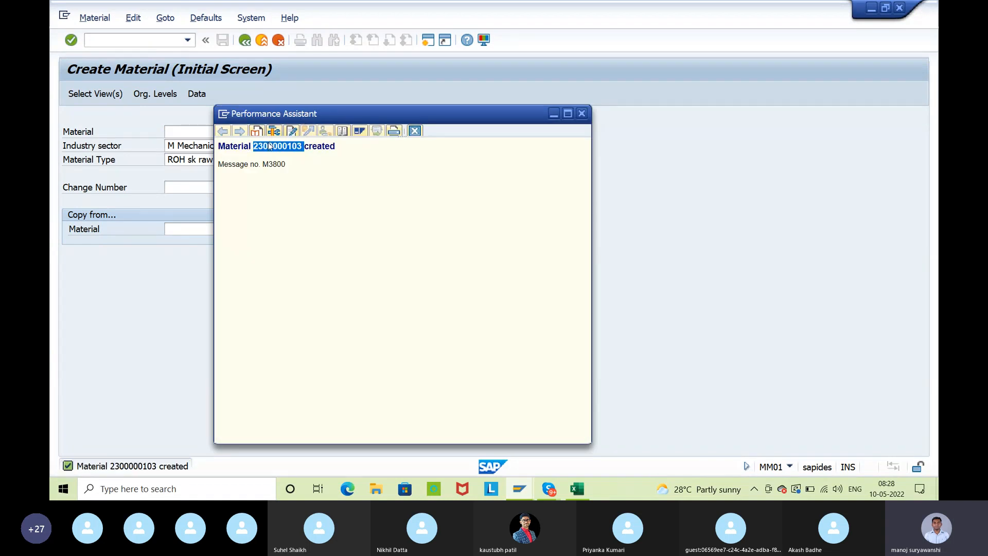
click(417, 133)
click(245, 41)
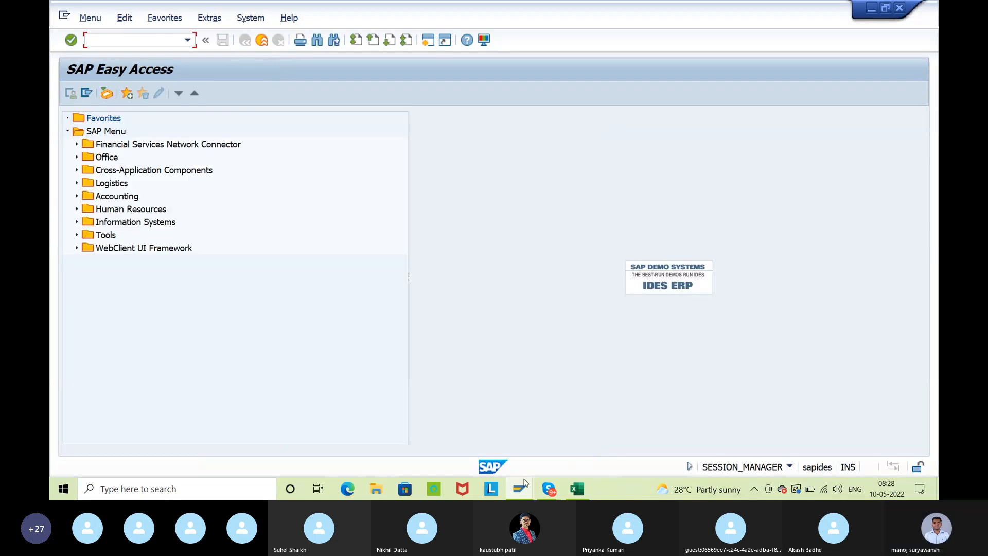
Run transaction ME23N and start a new standard purchase order with the header details expanded
mouse_move(520, 487)
click(591, 437)
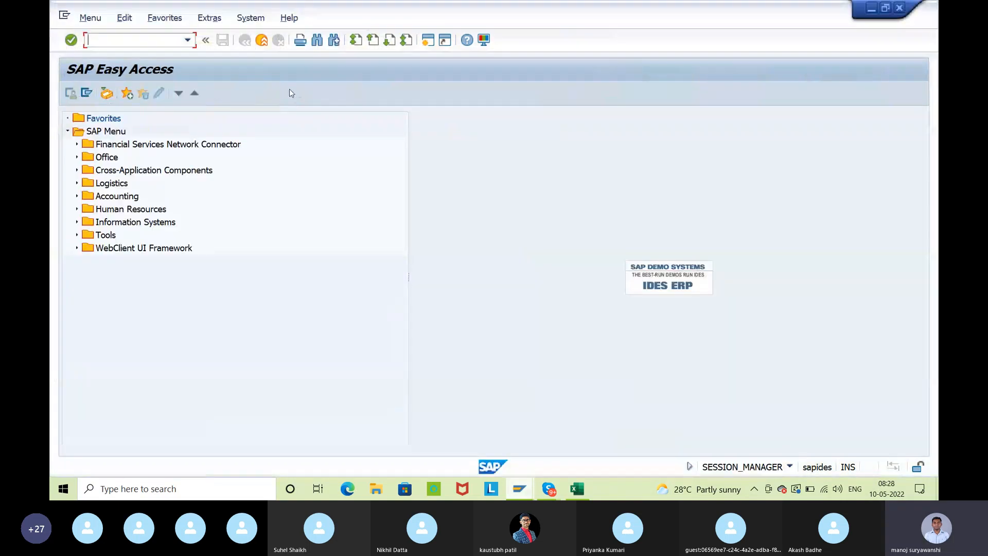
text(me23n)
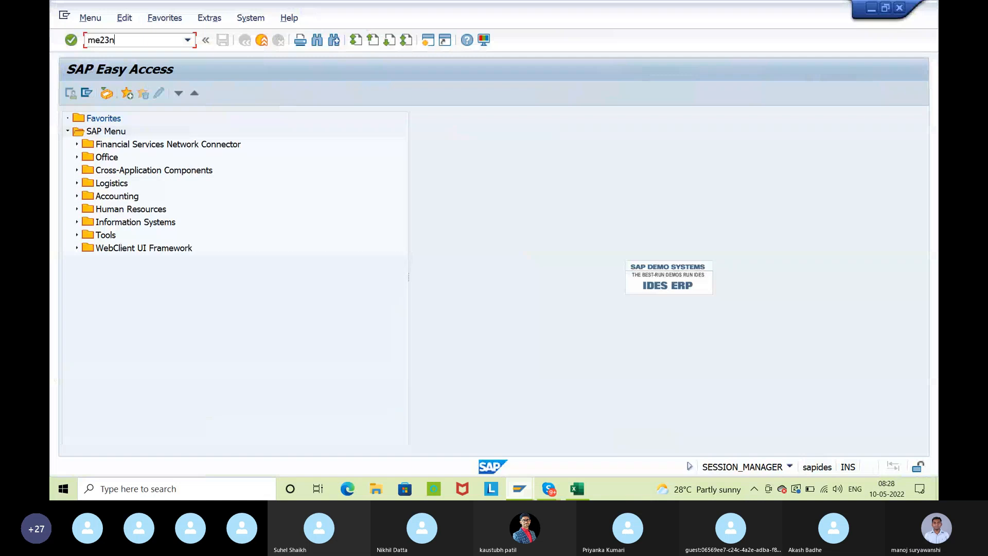
key(Return)
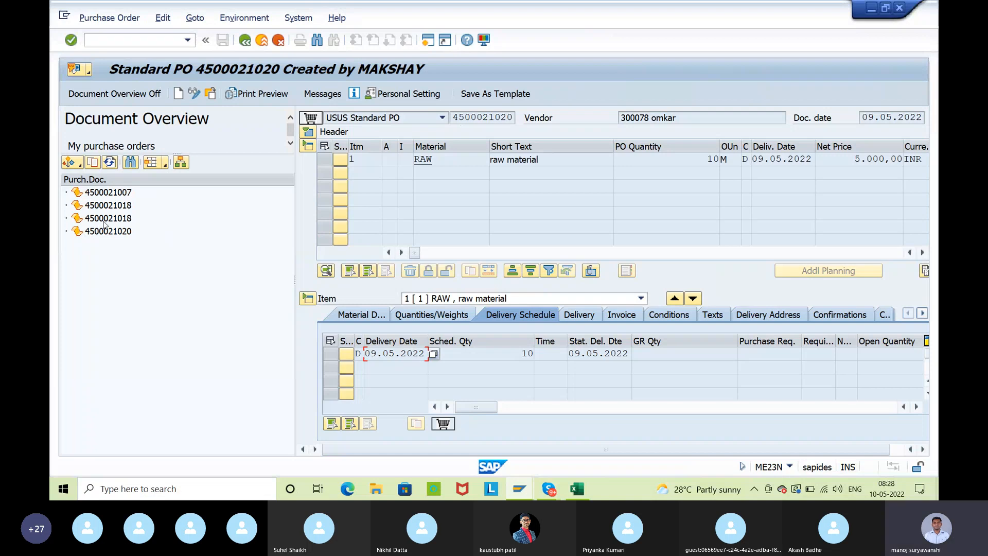
click(308, 132)
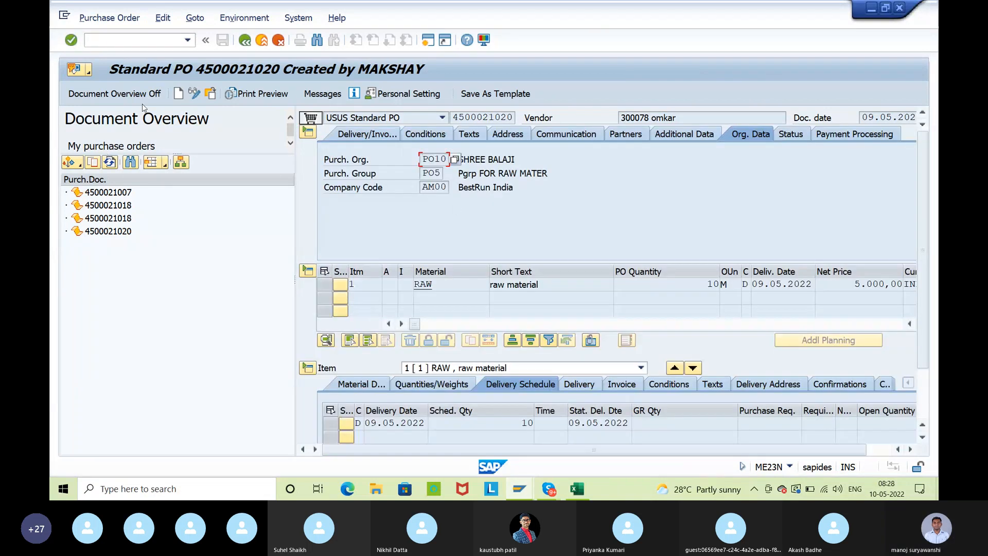
click(179, 94)
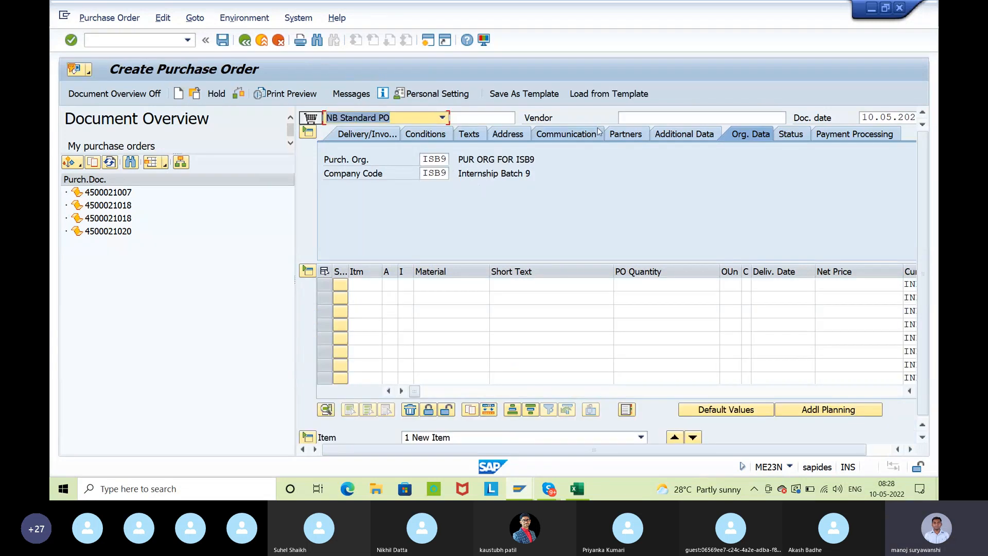
Enter vendor 300066 and purchasing group 001 for the new purchase order
click(657, 120)
text(300066)
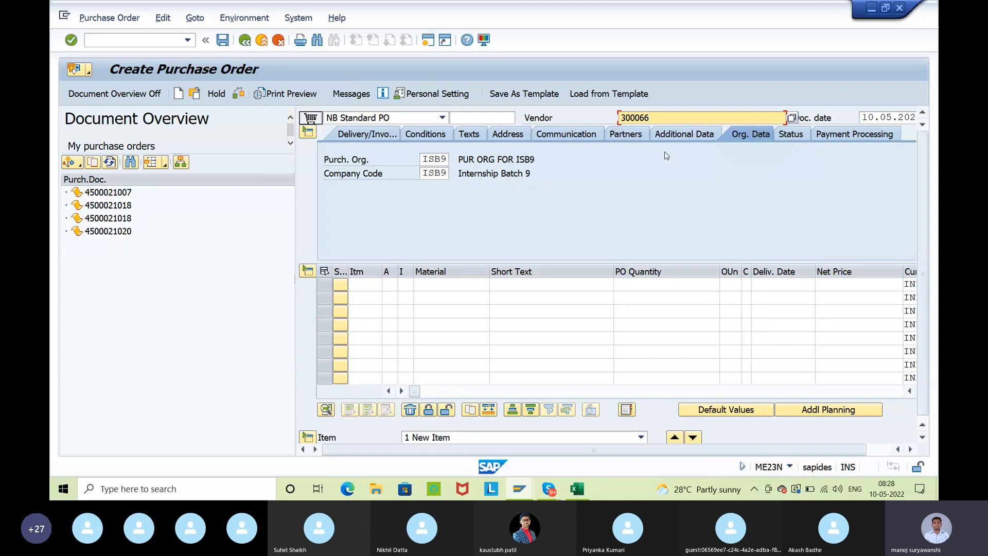
key(Return)
key(BackSpace)
click(452, 192)
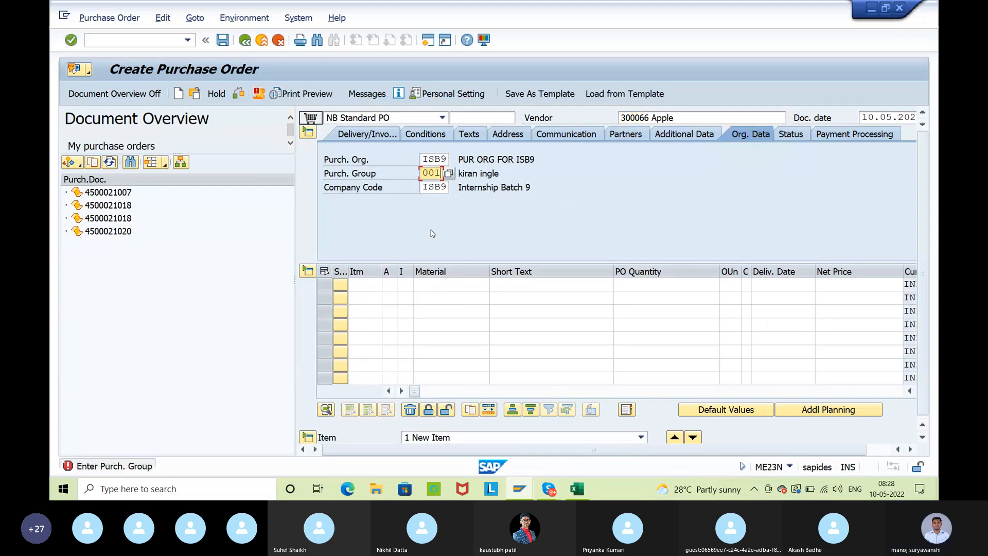
click(448, 283)
text(230000103)
key(Tab)
key(Tab)
key(Tab)
key(Tab)
key(Tab)
key(Tab)
key(Tab)
key(Tab)
key(Tab)
key(Tab)
key(Tab)
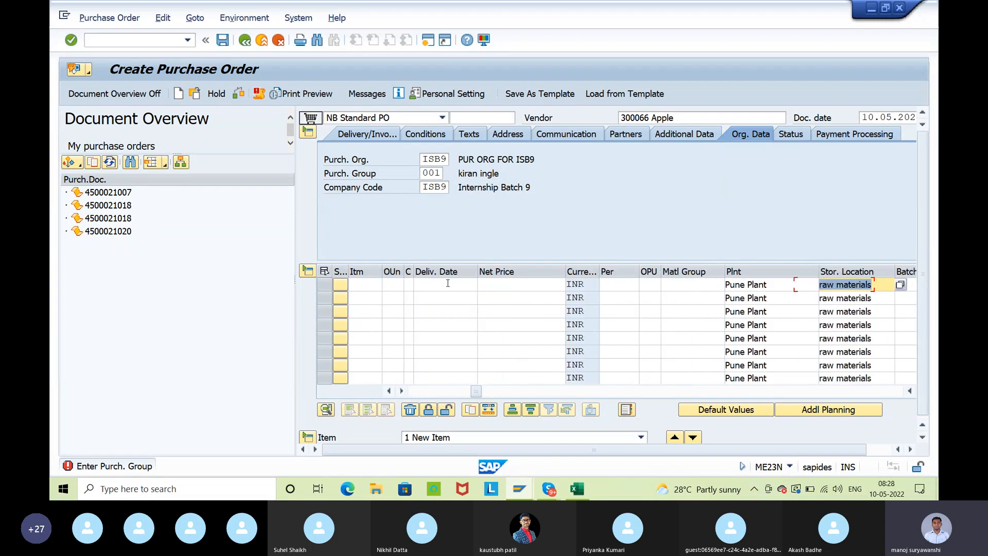
key(Return)
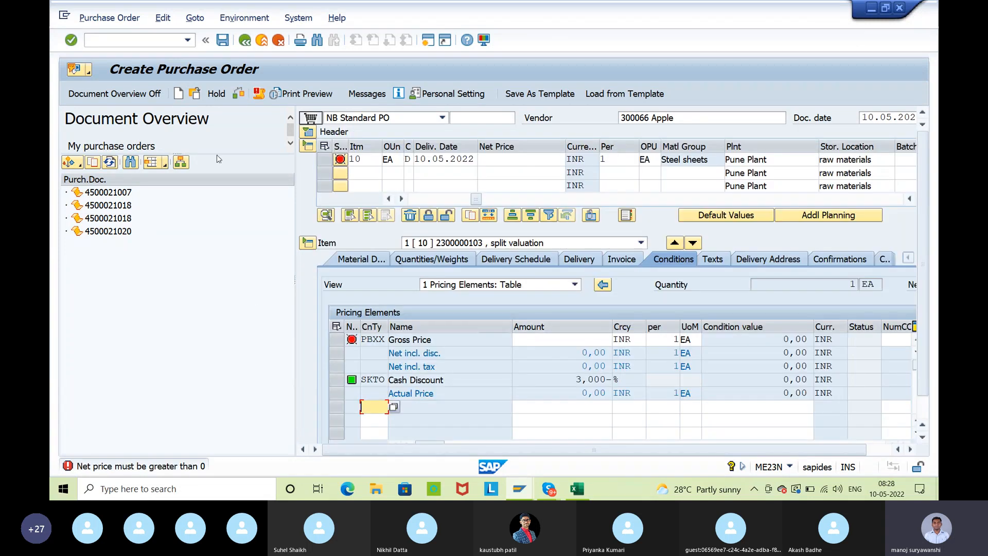
Hide the document overview and give the purchase order item a quantity of 100 and a net price of 10 INR
click(76, 96)
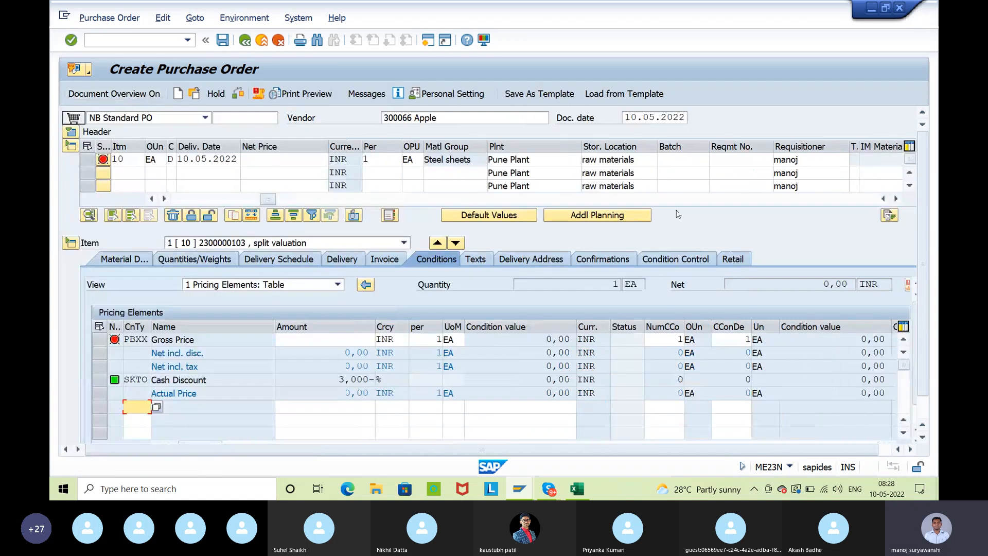
drag(268, 198, 177, 199)
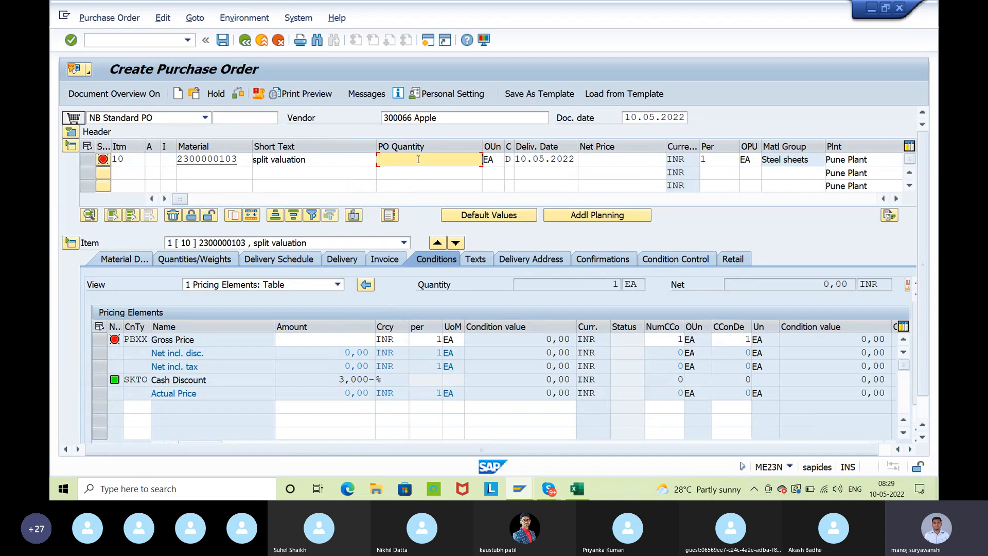
text(100)
key(Return)
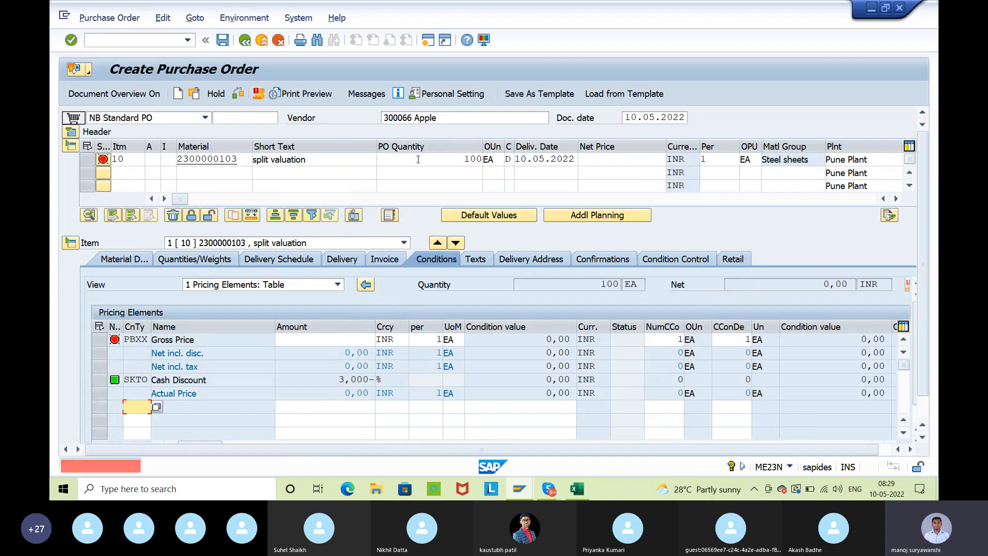
click(614, 162)
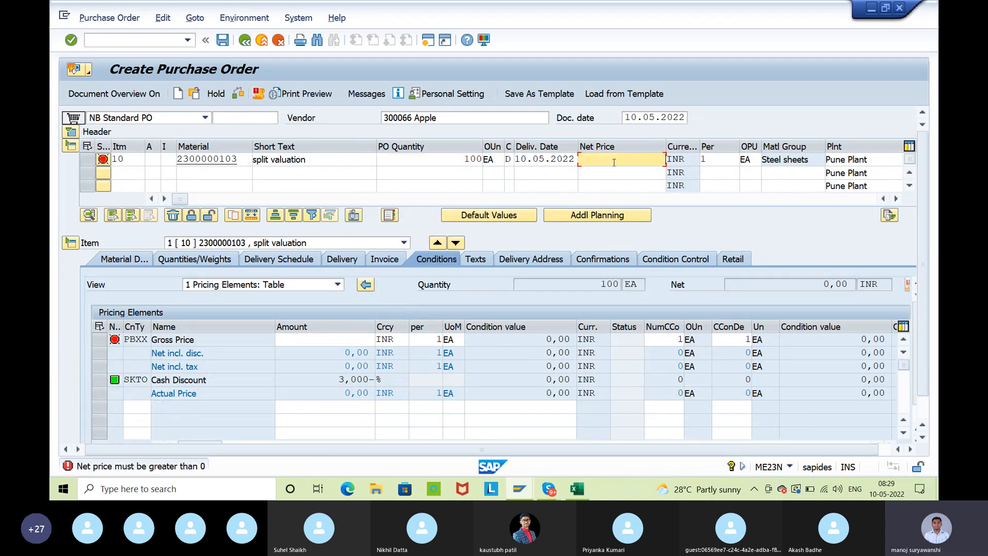
text(10)
key(Return)
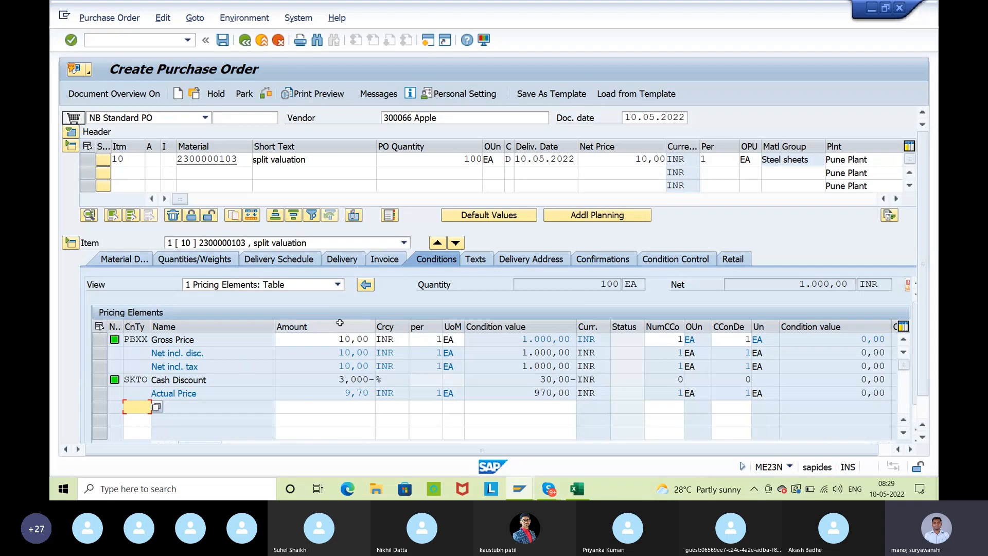
Open the item's delivery details and check its valuation type
click(344, 262)
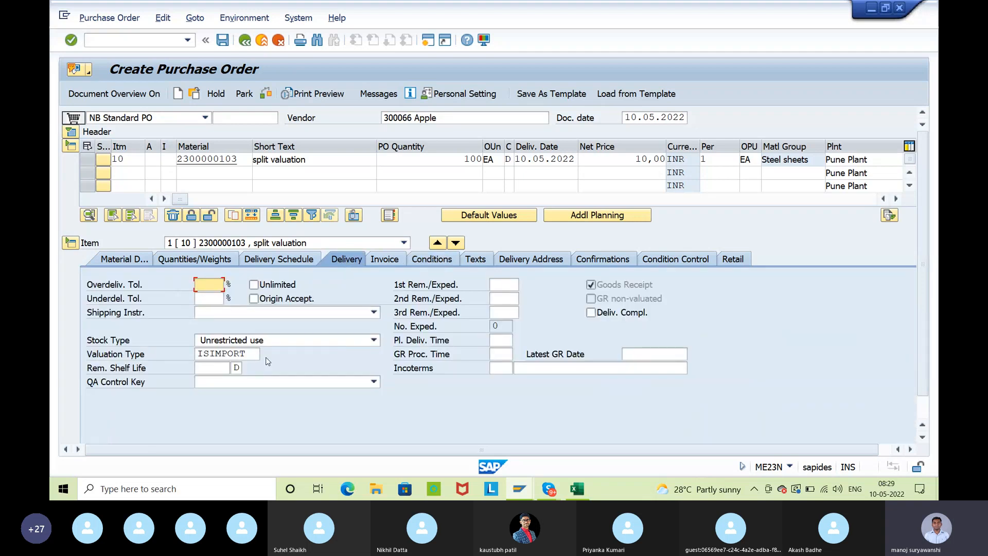
drag(196, 355, 251, 351)
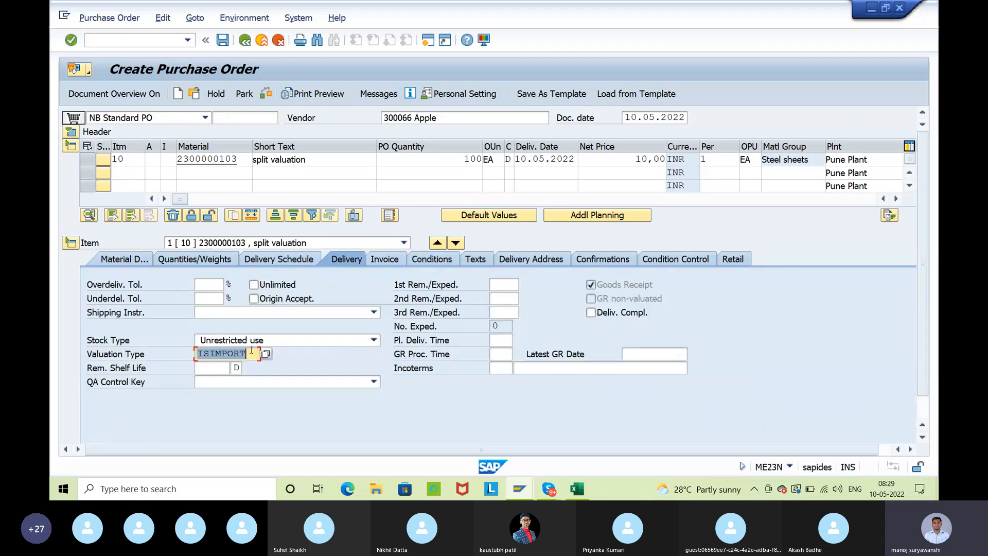
click(252, 351)
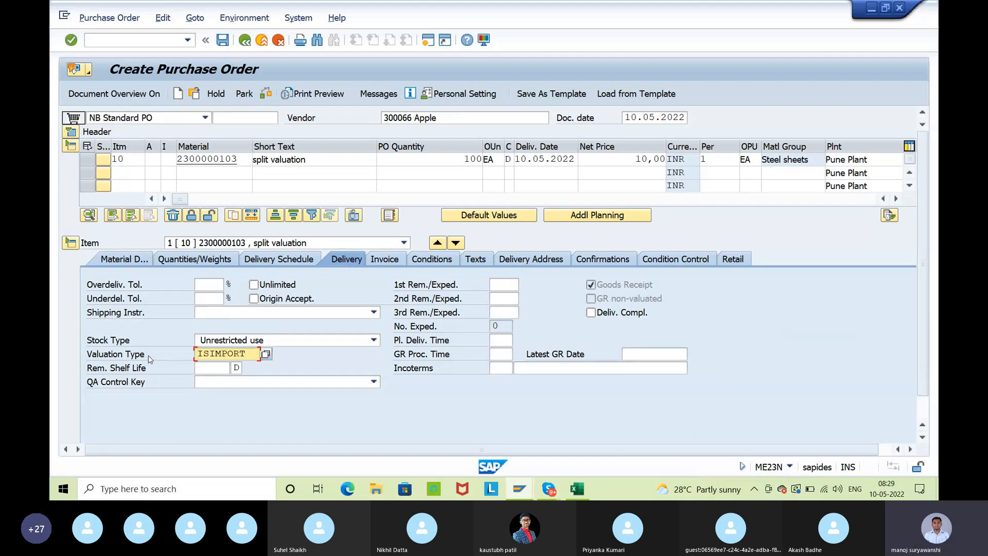
Compare with category O's default valuation type for external procurement in the Global Valuation Categories session
mouse_move(519, 489)
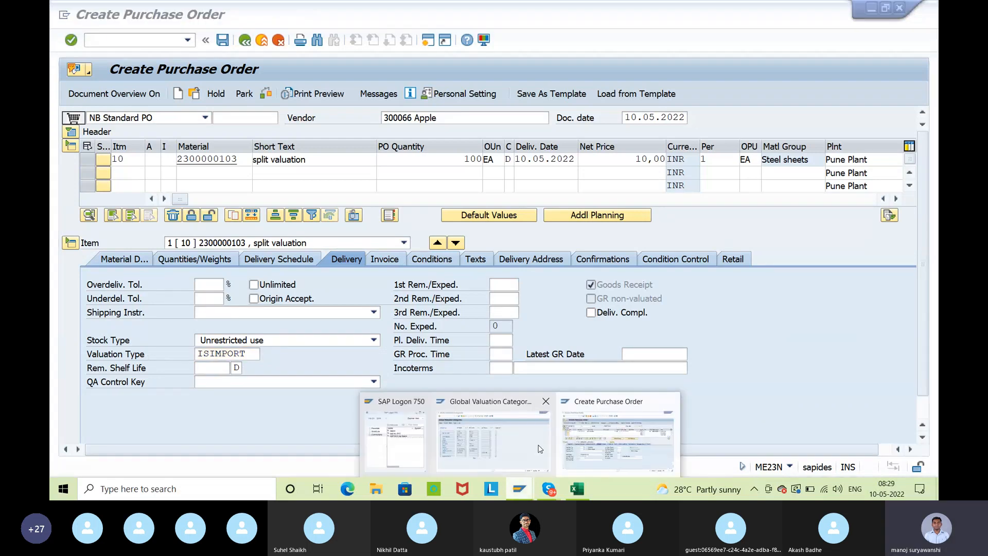
click(458, 407)
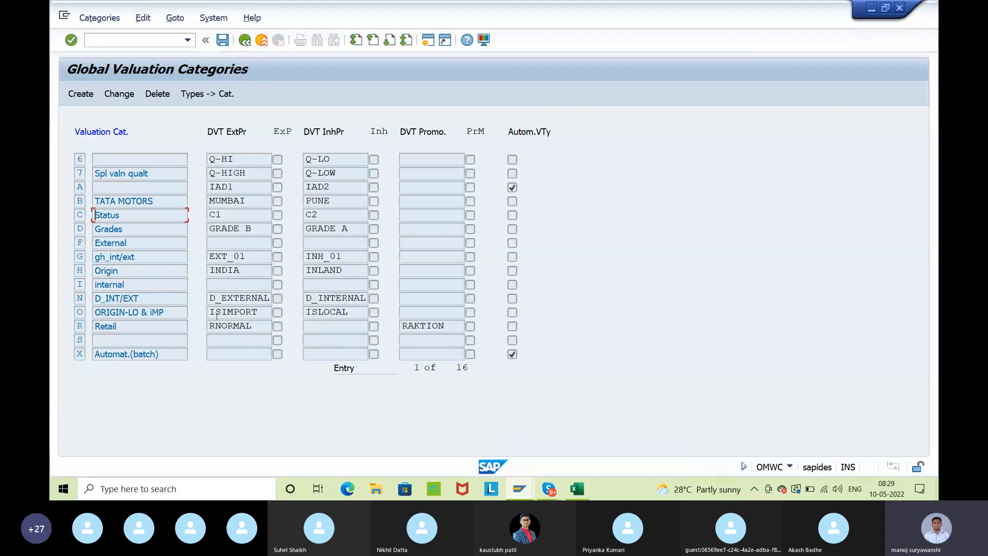
drag(258, 313, 208, 312)
click(208, 312)
drag(220, 132, 259, 130)
click(258, 130)
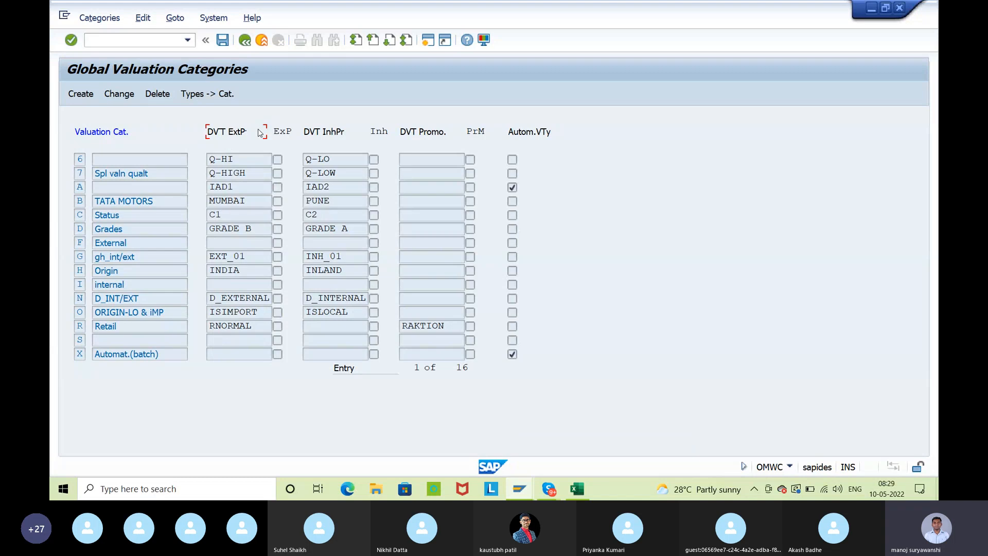
Look at category O's default valuation type for external procurement and return to the purchase order session
drag(255, 319, 206, 313)
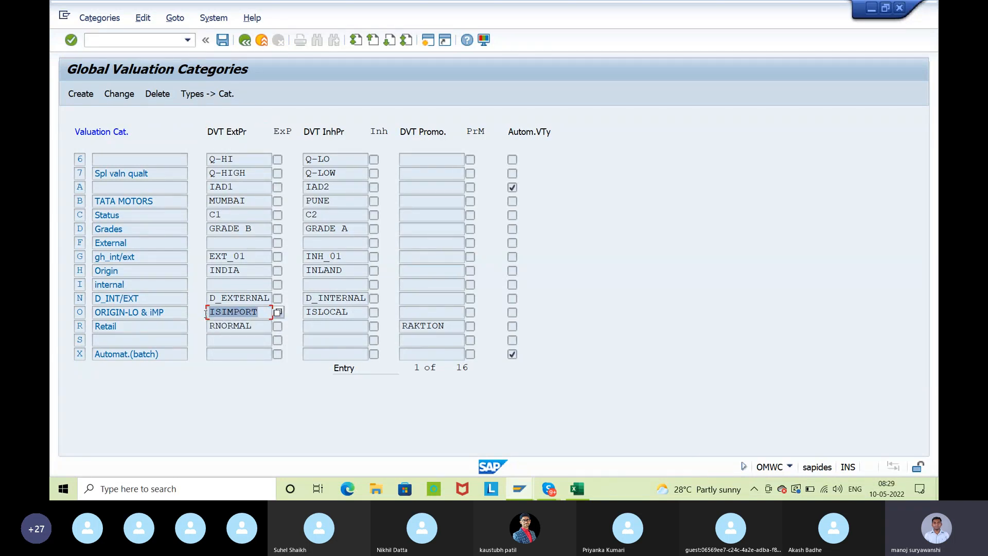
click(205, 314)
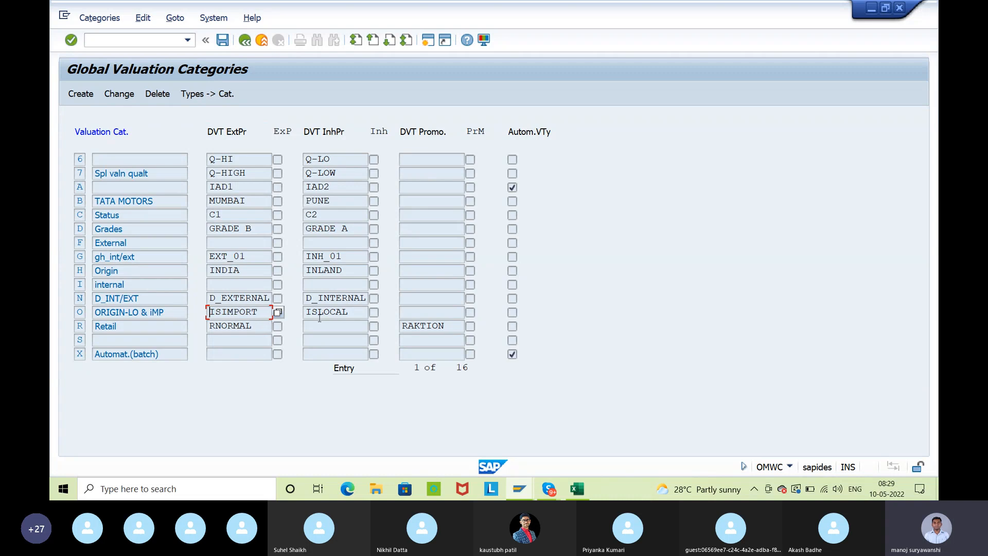
key(alt+Tab)
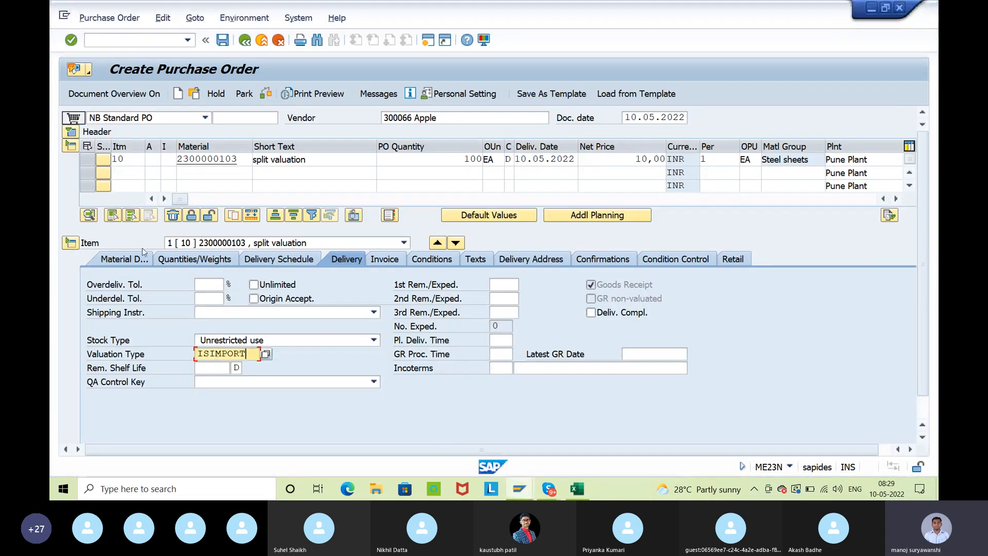
Duplicate purchase order item 10 as a second item line for the same material
click(94, 159)
click(233, 215)
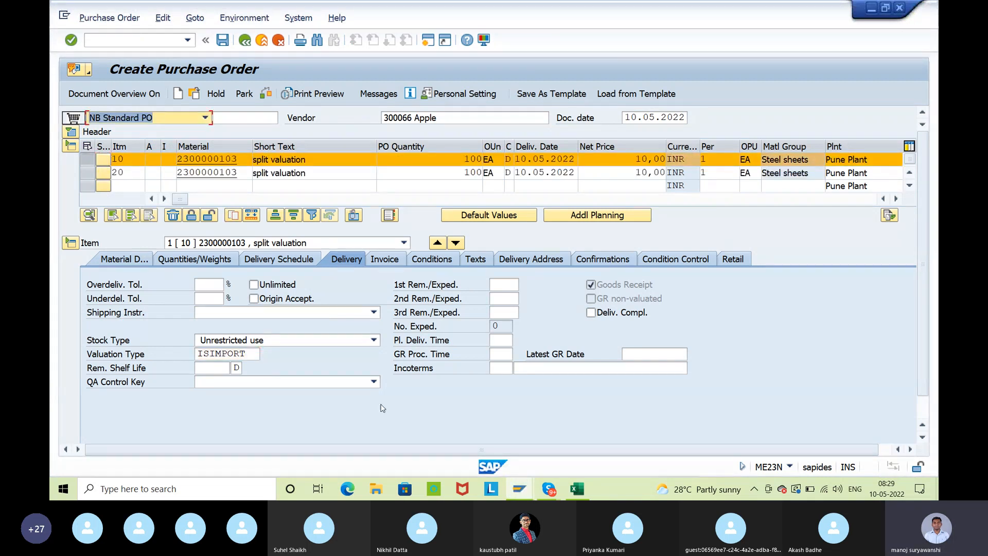
click(89, 159)
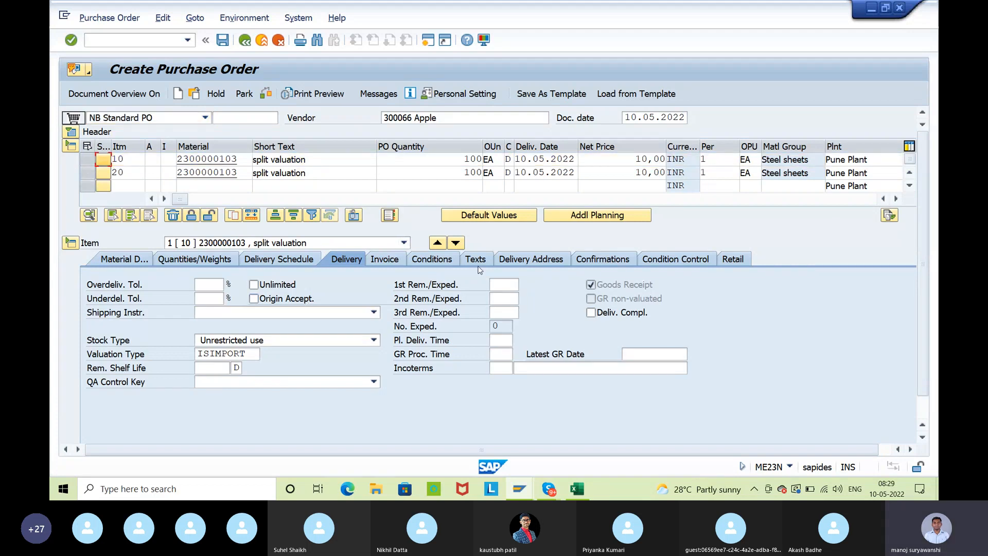
Go to item 20's delivery details and set its valuation type to ISLOCAL
click(456, 243)
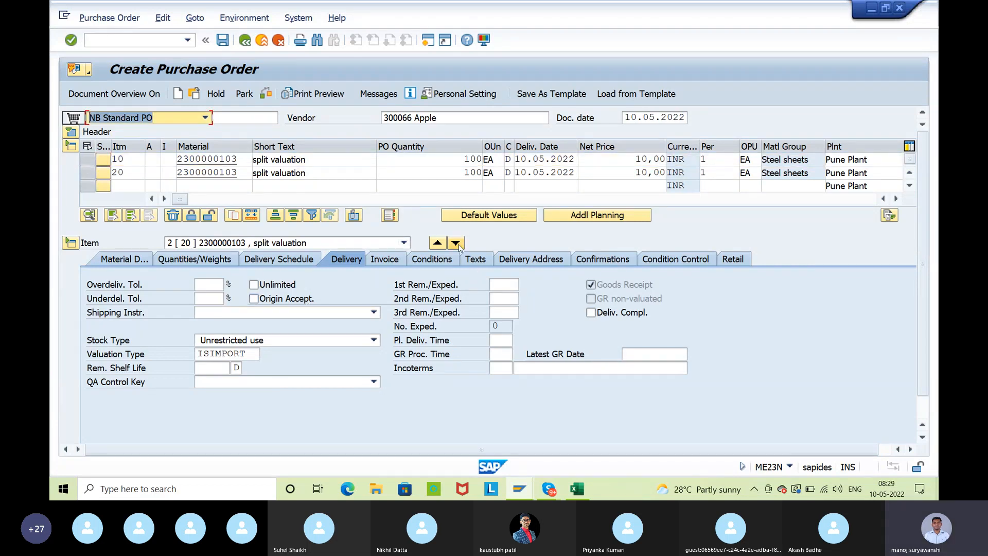
click(256, 353)
key(BackSpace)
key(BackSpace)
key(BackSpace)
key(BackSpace)
key(BackSpace)
key(BackSpace)
key(BackSpace)
key(BackSpace)
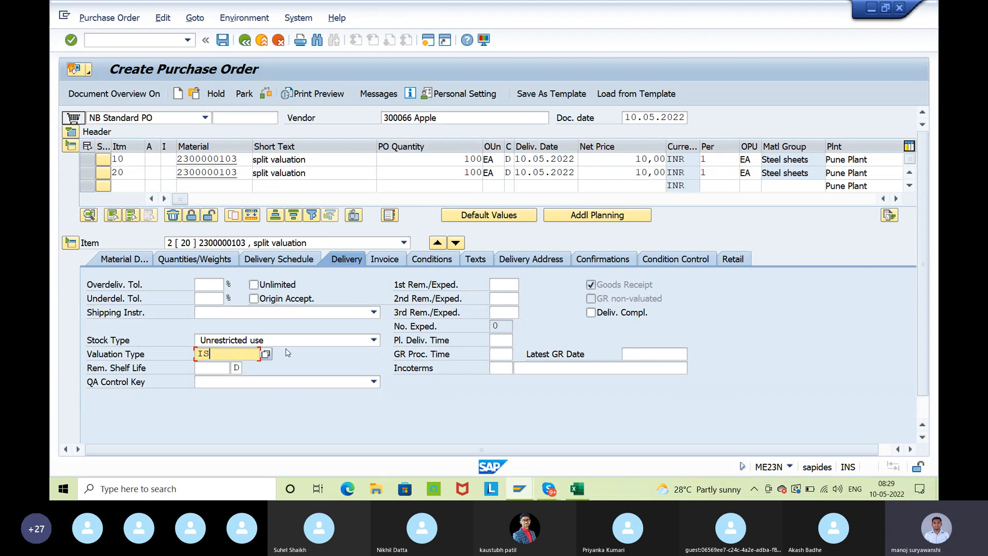
click(266, 354)
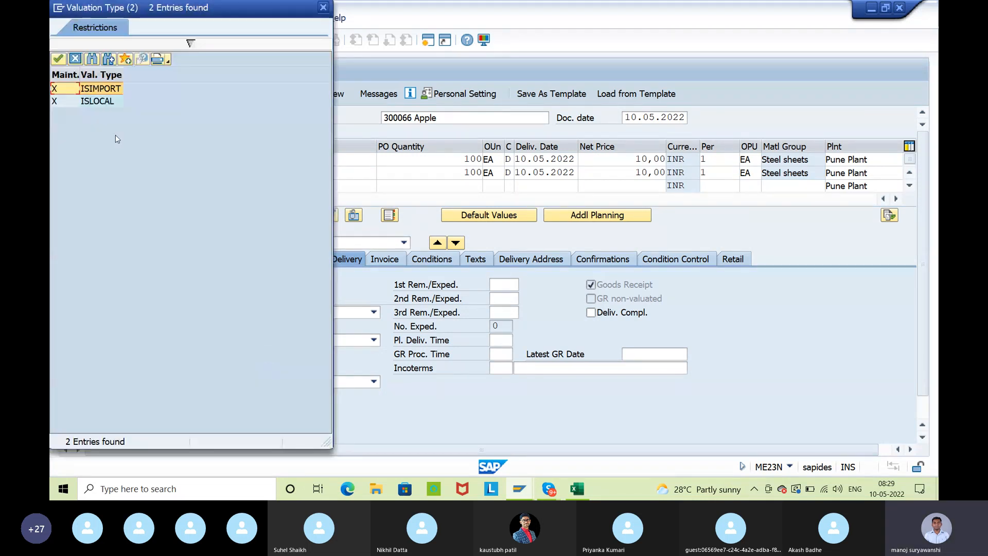
double_click(98, 101)
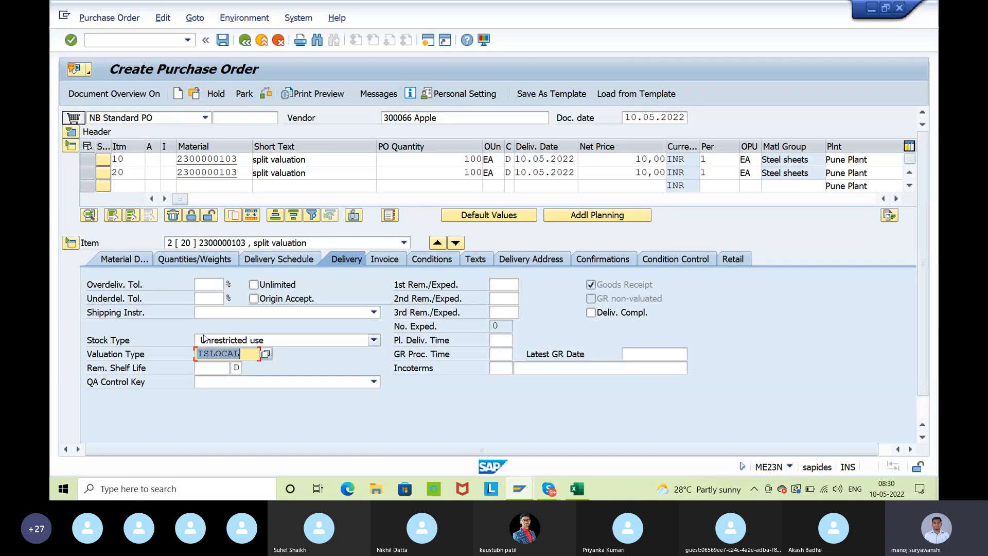
Set item 10's net price to 20 INR in the purchase order
drag(412, 117, 385, 118)
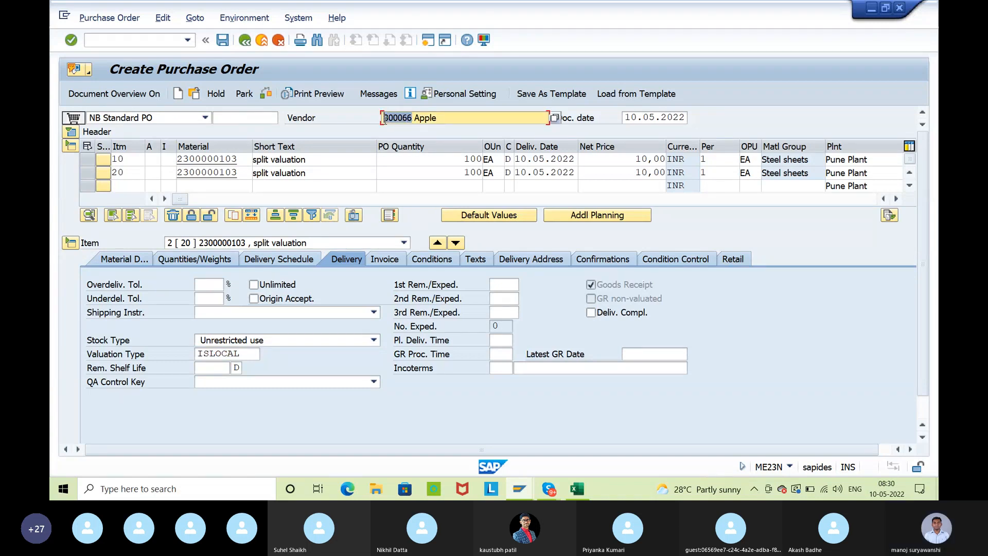
click(385, 118)
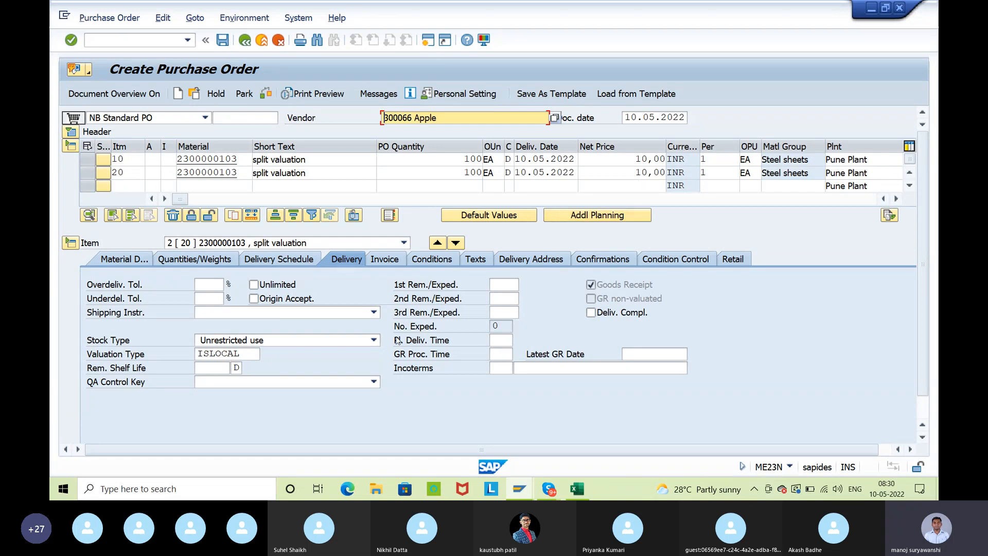
click(620, 171)
click(620, 158)
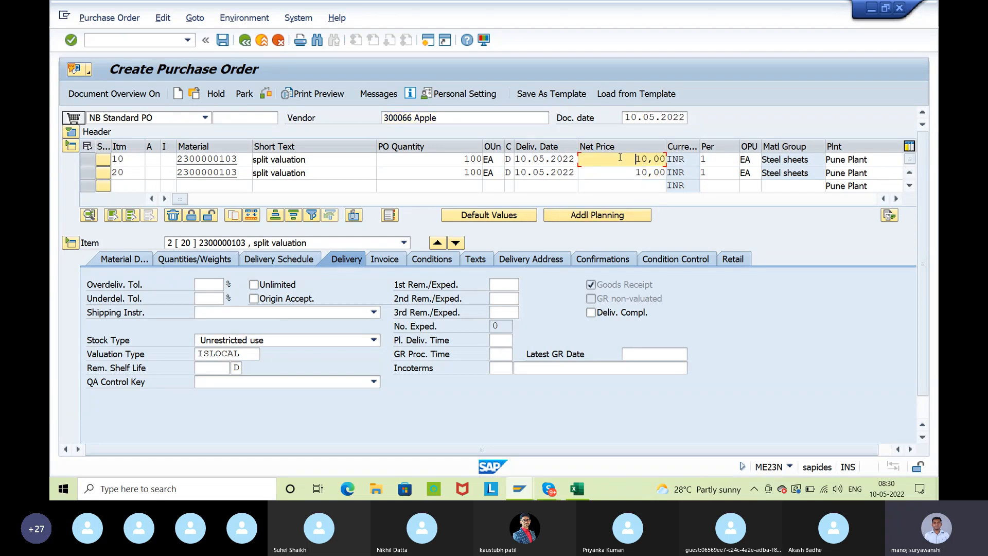
key(Delete)
key(Delete)
key(Delete)
key(Delete)
text(20)
key(Return)
Compare the valuation types and net prices of purchase order items 10 and 20
click(437, 243)
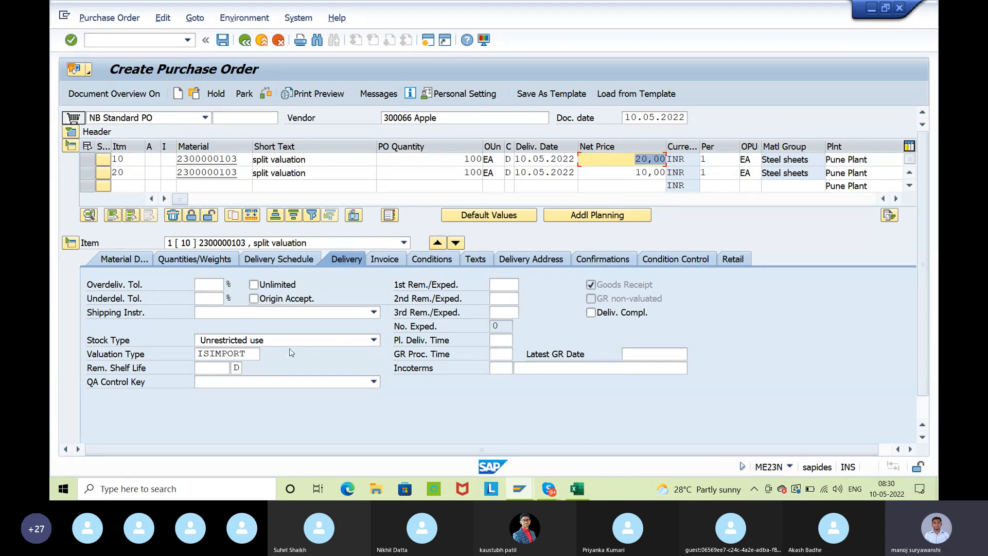
click(456, 243)
click(600, 161)
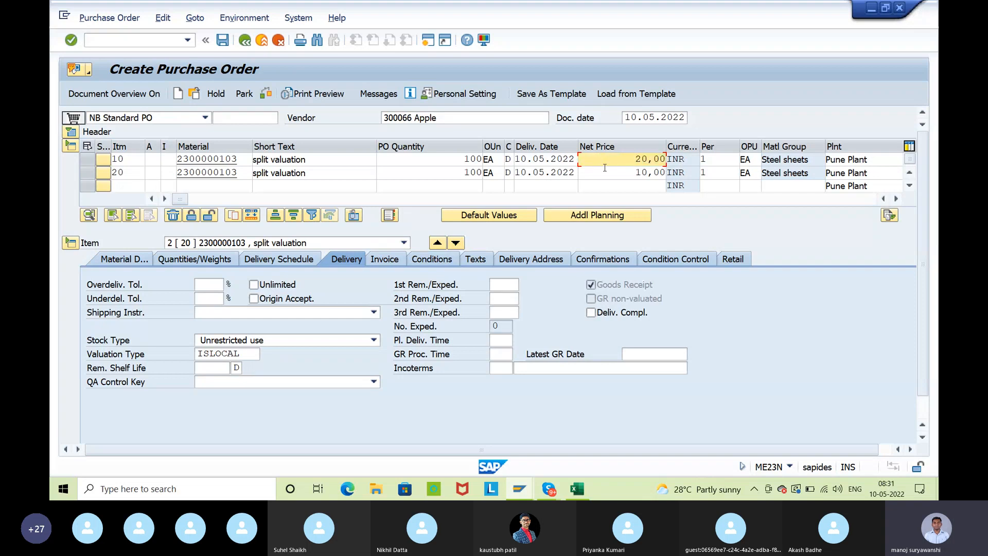
click(617, 178)
Check and save the purchase order, and display the saved document
click(266, 96)
click(222, 41)
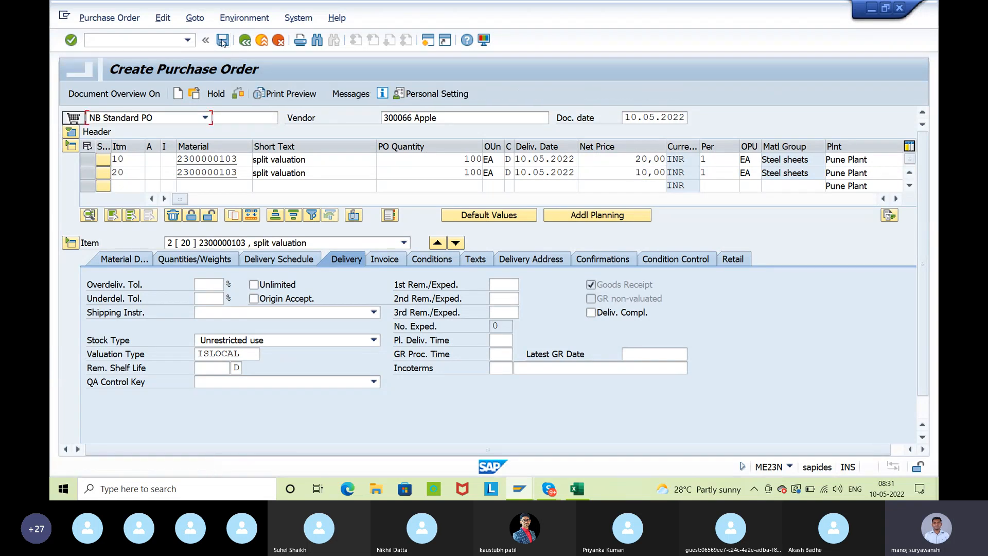
click(195, 93)
key(ctrl+c)
key(Return)
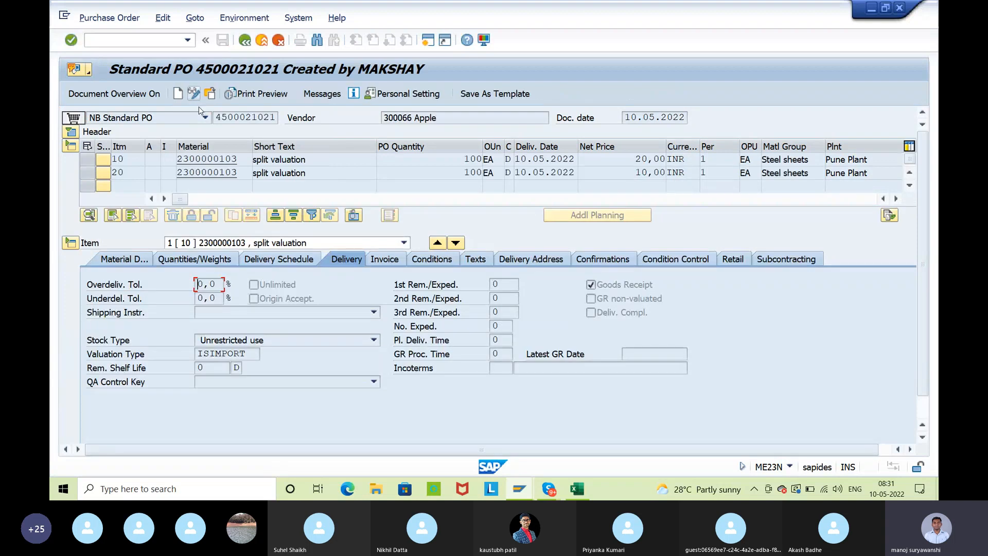
Copy the saved purchase order number and start transaction MIGO in a new session
click(245, 117)
click(71, 132)
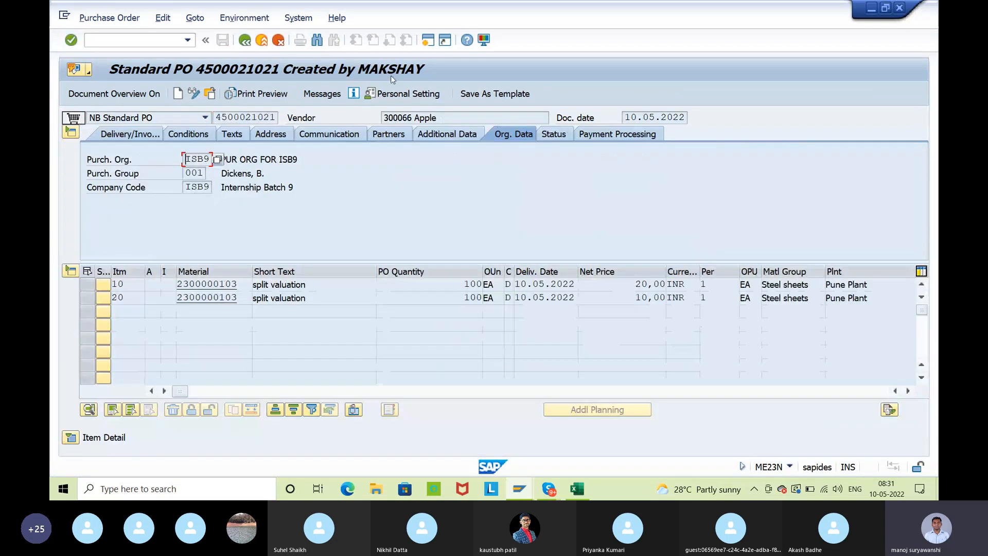
click(427, 39)
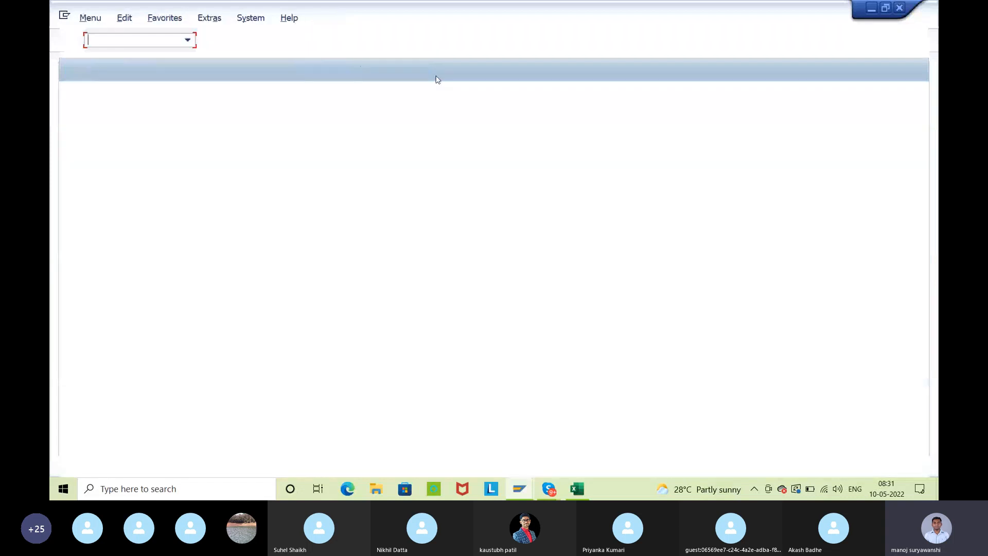
text(migo)
key(Return)
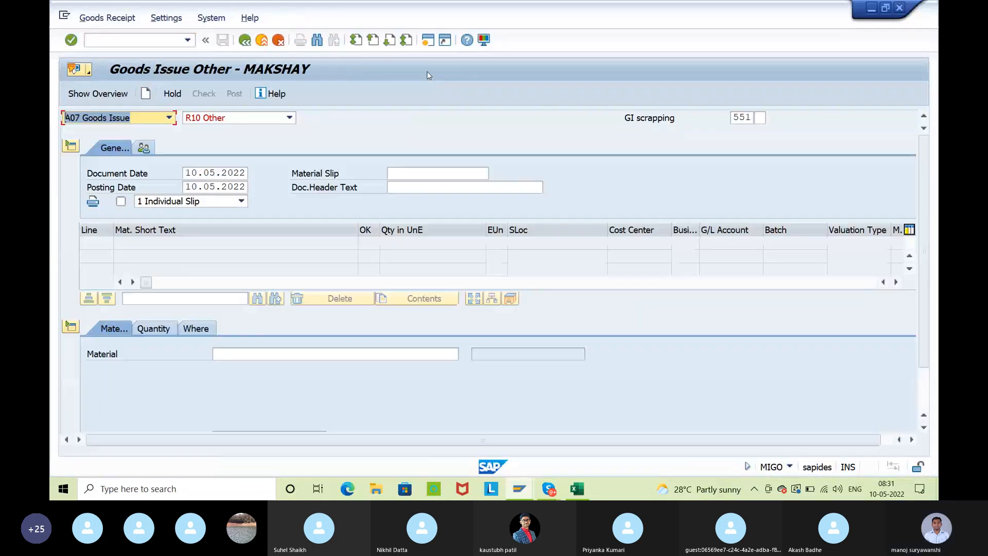
Choose Goods Receipt with reference to Purchase Order and load the copied purchase order number
click(164, 118)
click(119, 145)
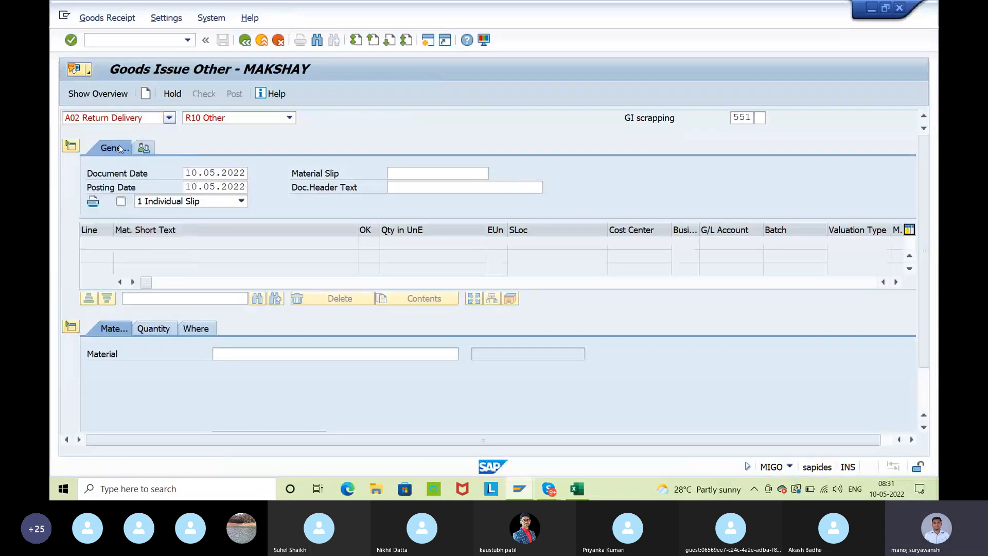
click(163, 118)
click(135, 135)
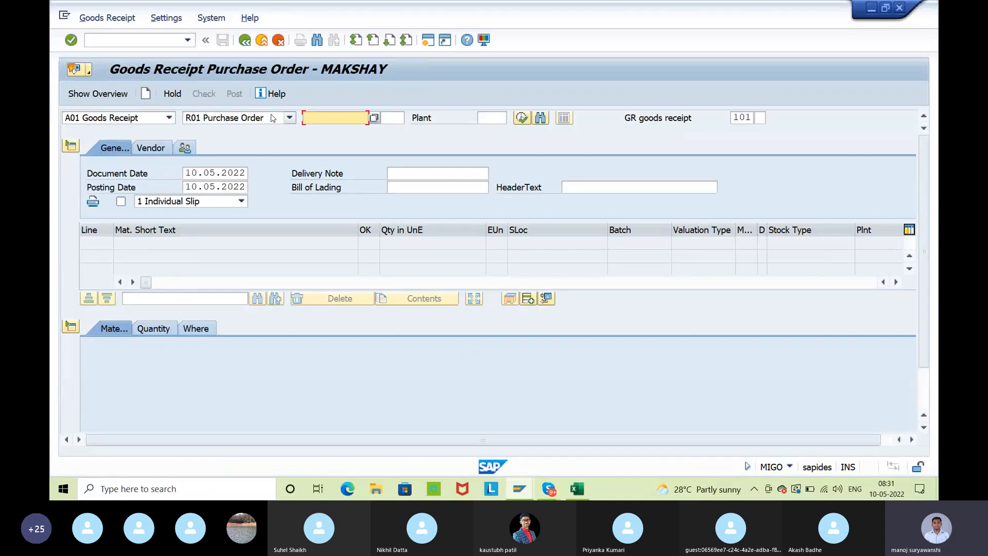
key(ctrl+v)
key(Return)
Enter a delivery note quantity of 100 for line 1, mark it Item OK and check the goods receipt
click(155, 328)
click(247, 394)
text(100)
key(Return)
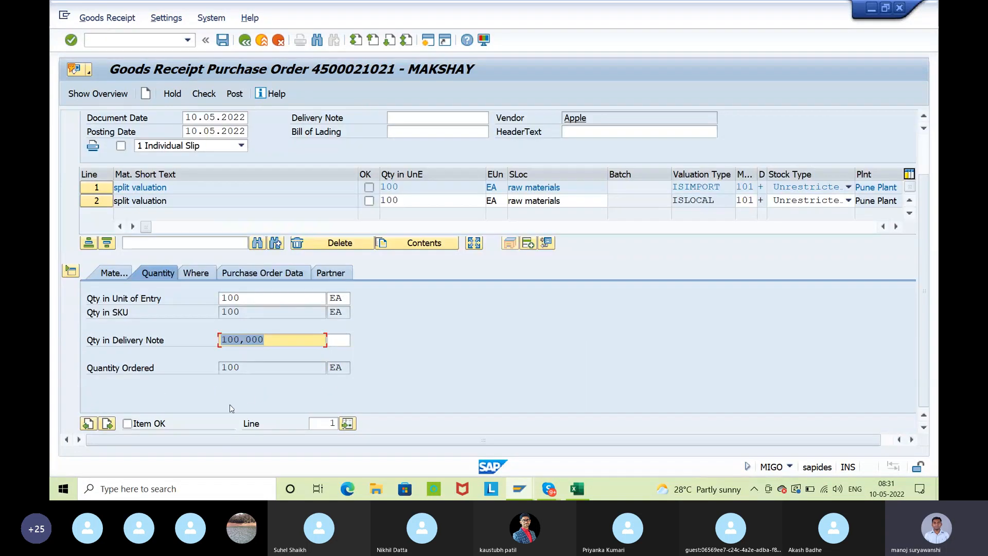
click(127, 423)
click(198, 273)
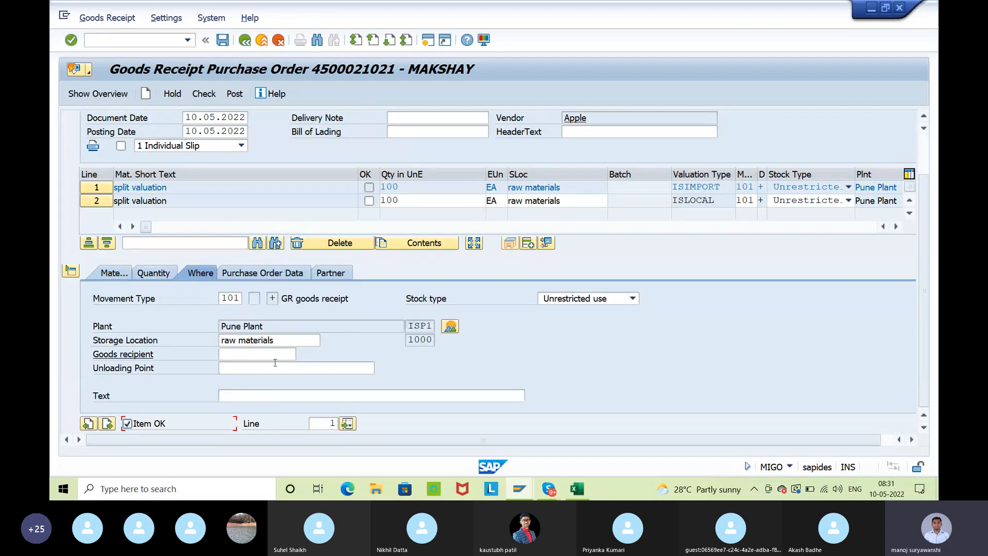
click(265, 356)
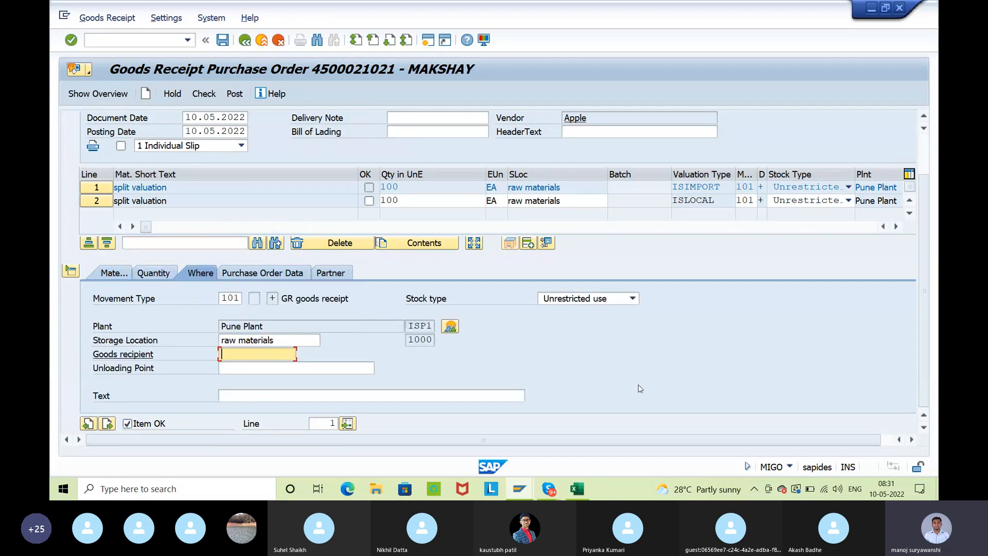
key(Return)
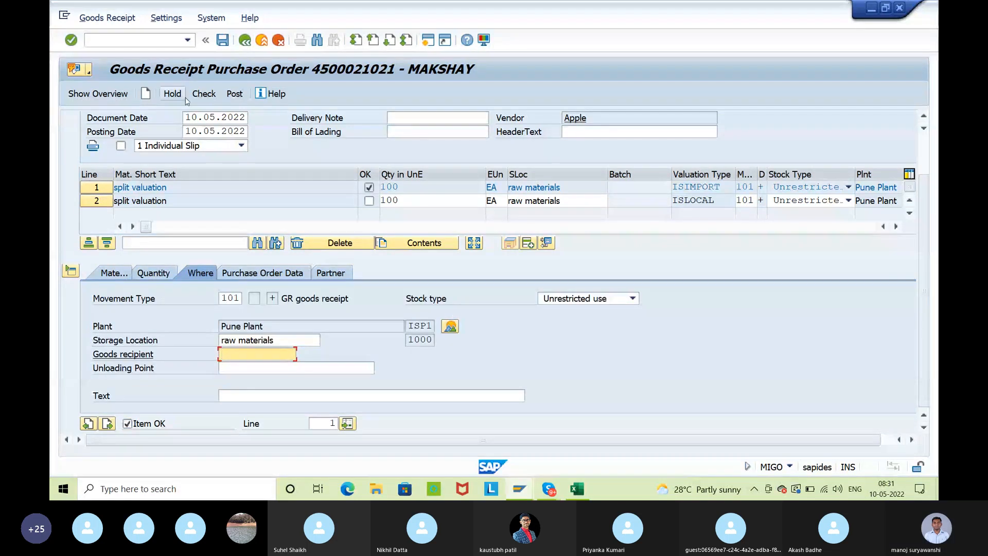
click(203, 94)
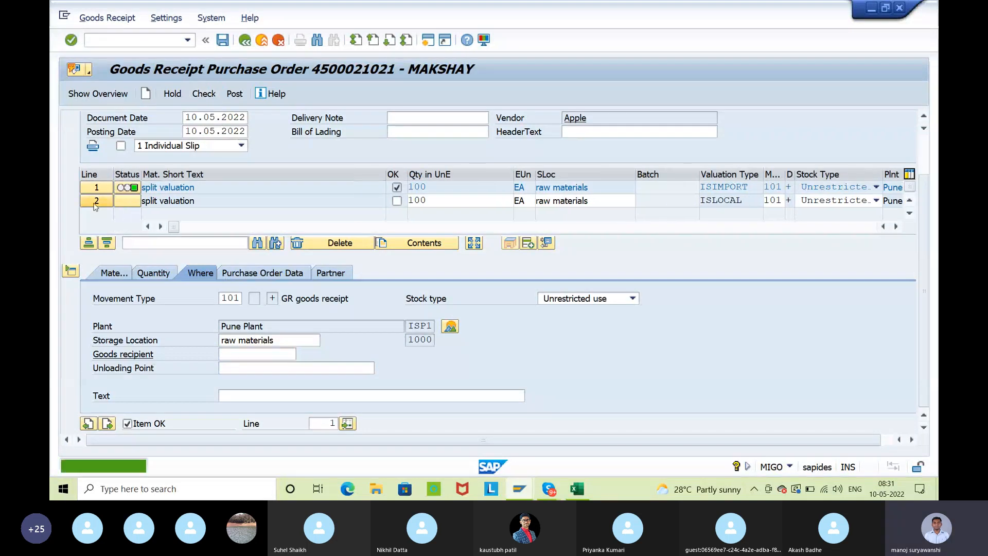
Enter a delivery note quantity of 100 for line 2, mark it Item OK and check the goods receipt
click(154, 272)
click(279, 340)
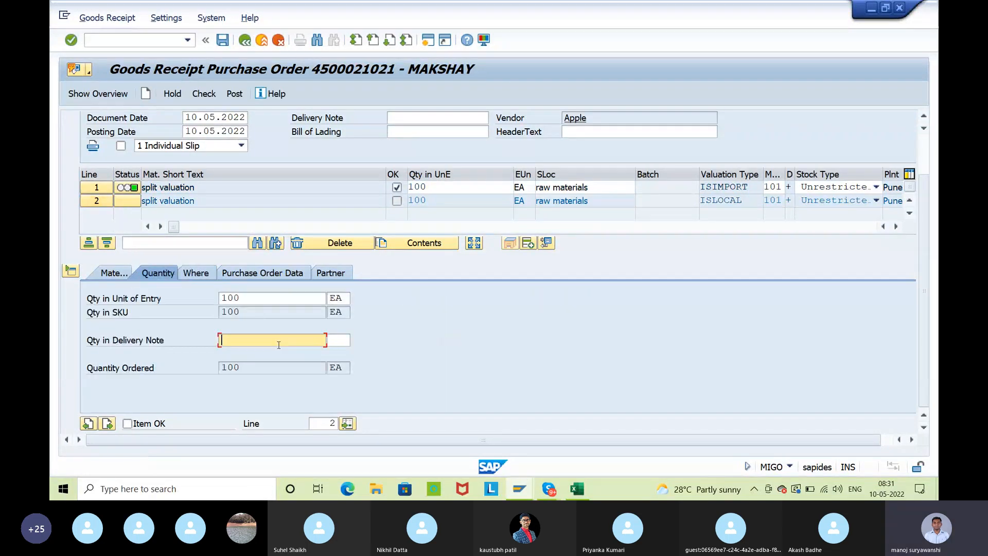
text(100,000)
click(128, 423)
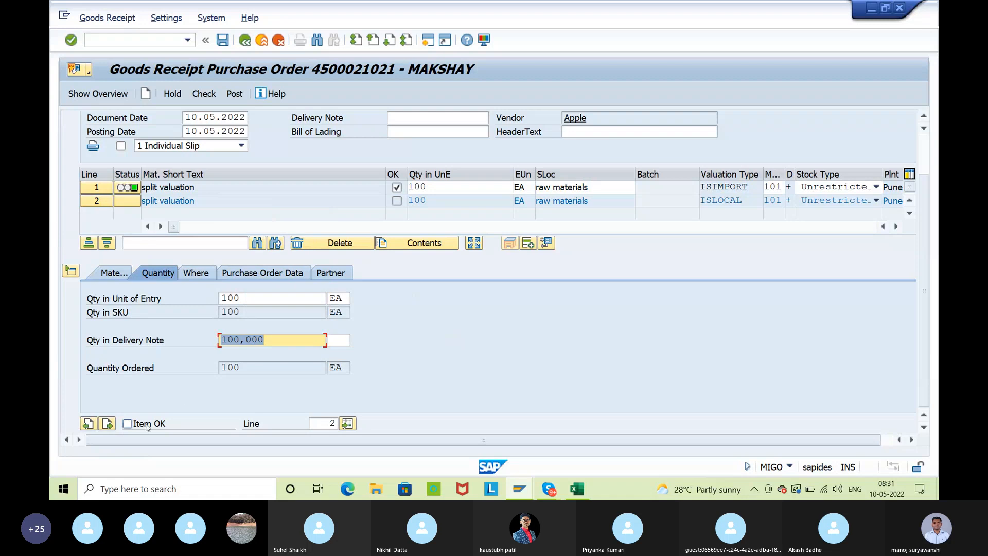
click(196, 273)
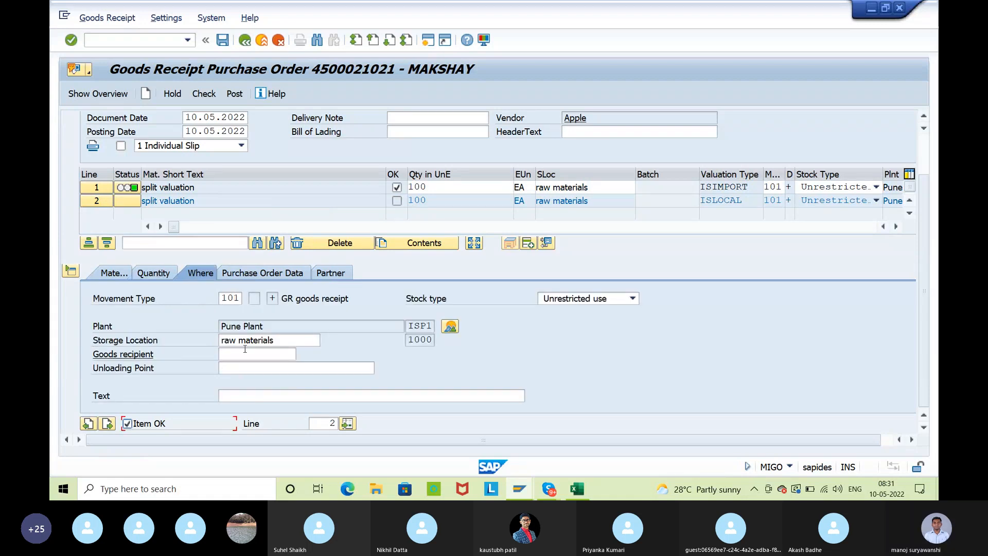
click(204, 93)
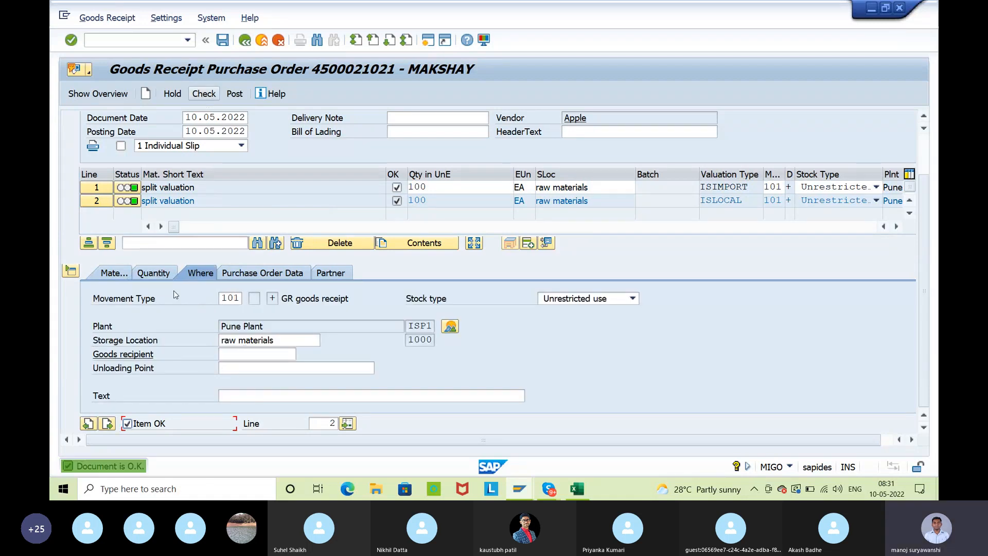
Check the valuation type in the material details of both goods receipt lines
click(124, 276)
click(525, 339)
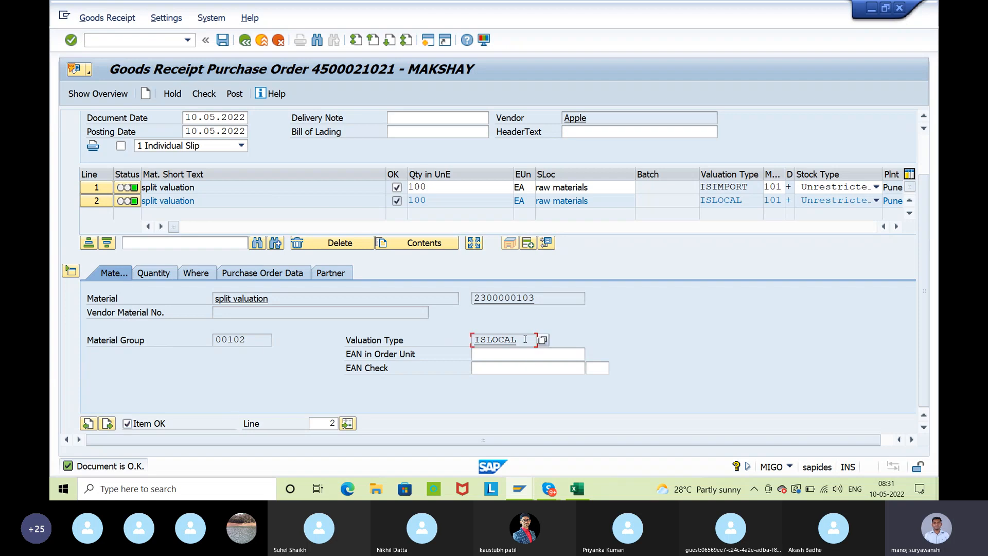
click(100, 200)
click(96, 187)
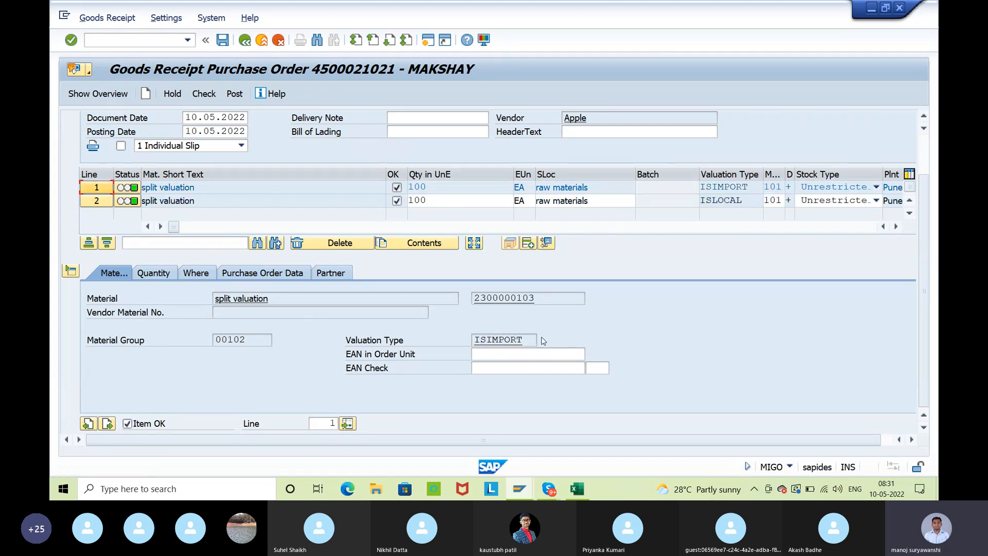
drag(528, 337, 472, 338)
click(472, 338)
Try to post the goods receipt, and open transaction OBYC in a new session
click(234, 94)
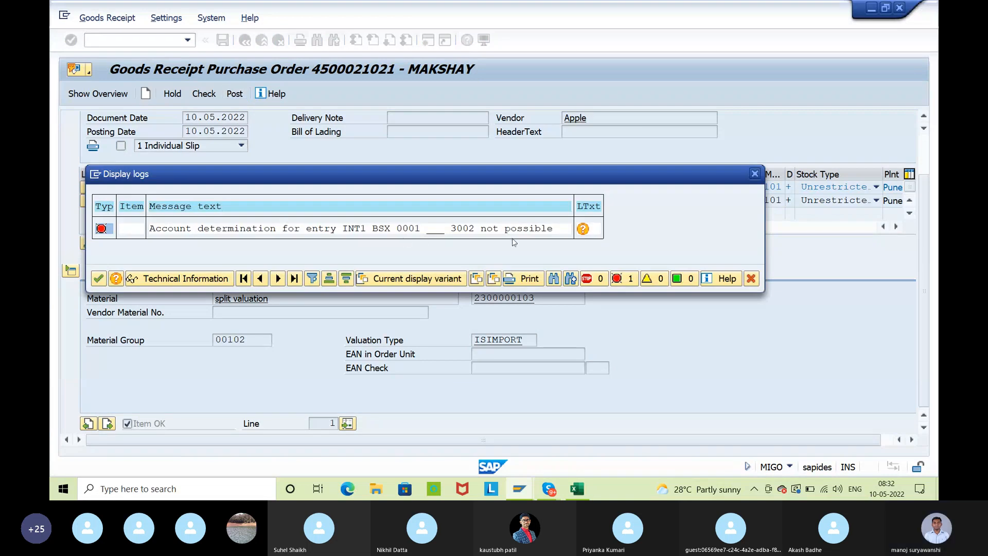
click(93, 178)
click(111, 227)
text(obyc)
key(Return)
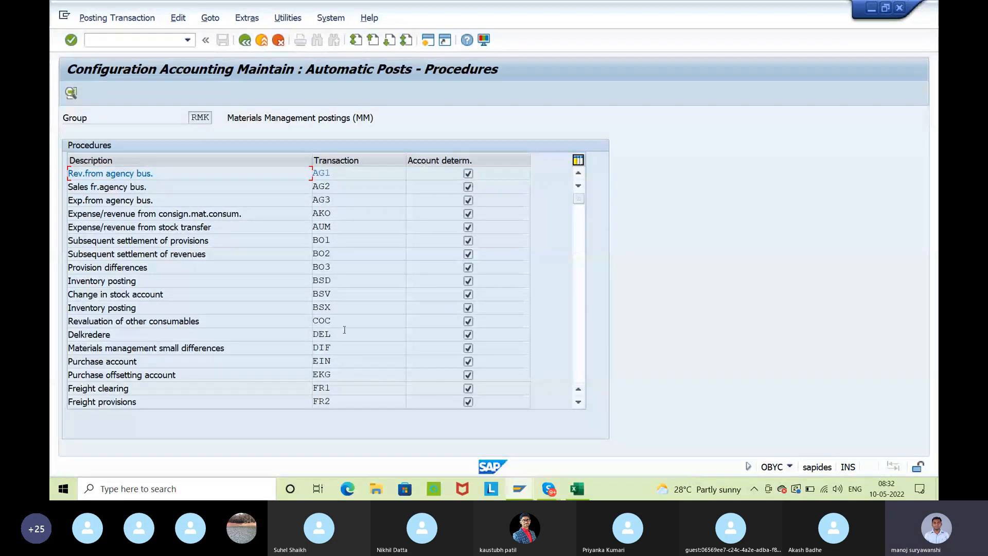
Open the BSX inventory posting accounts for chart of accounts INT1 and check the goods receipt error log for the missing entry
double_click(341, 308)
text(i)
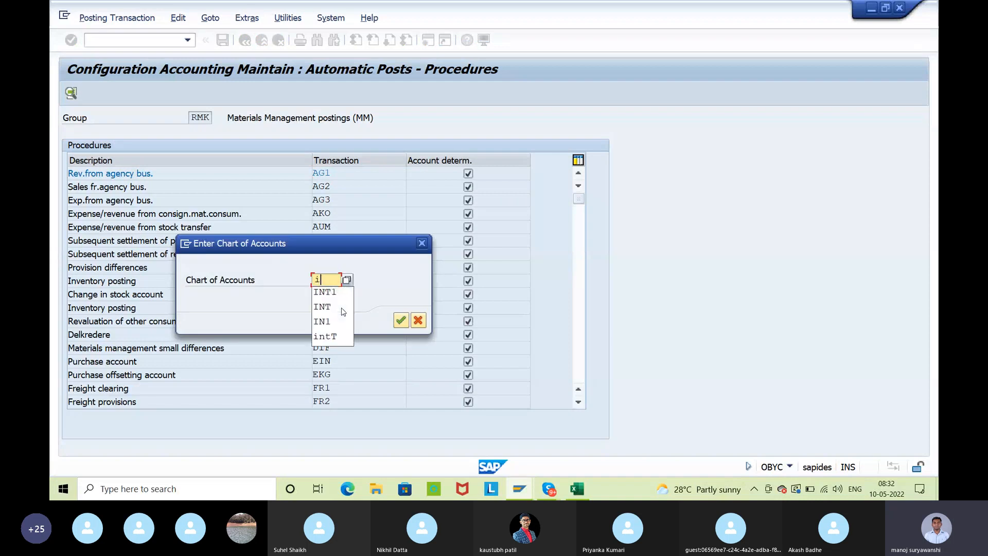
text(nt1)
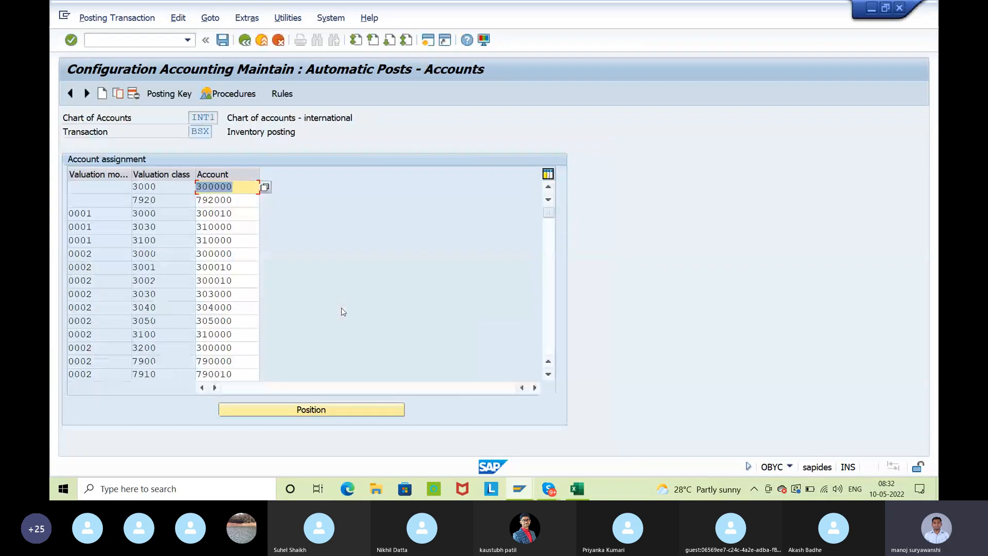
key(alt+Tab)
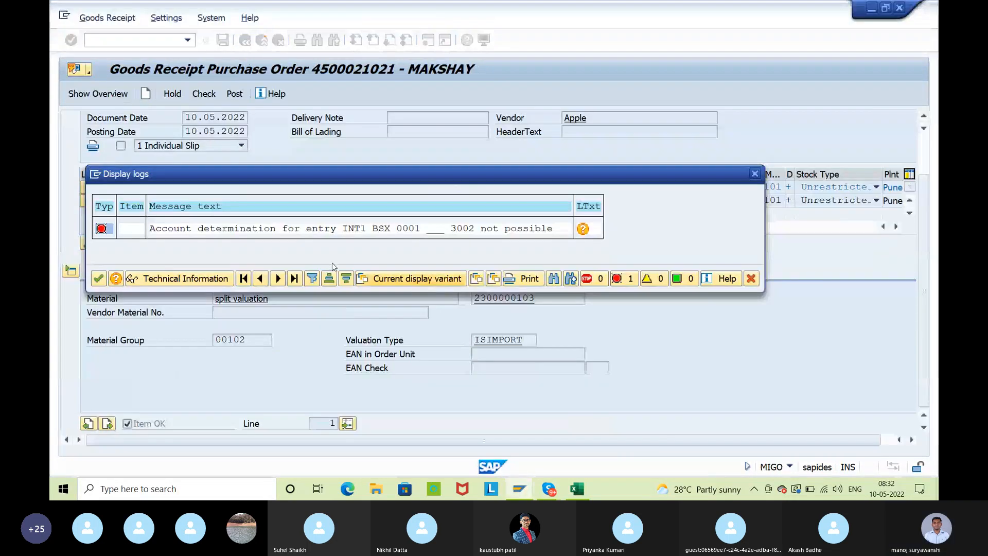
key(alt+Tab)
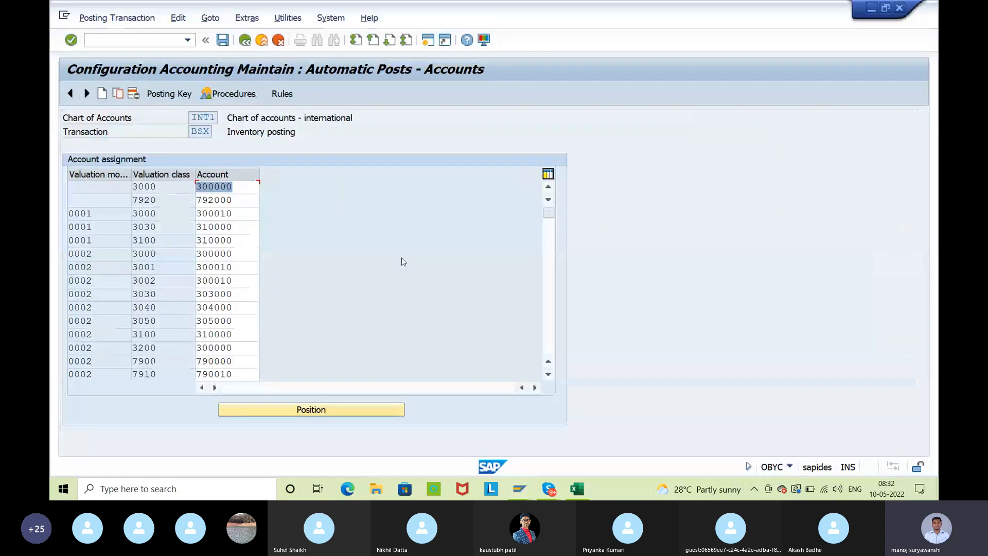
Copy the 0002/3002 account assignment to valuation modifier 0001 with account 300010, and save it under customizing request ID7K900919
click(147, 253)
click(161, 280)
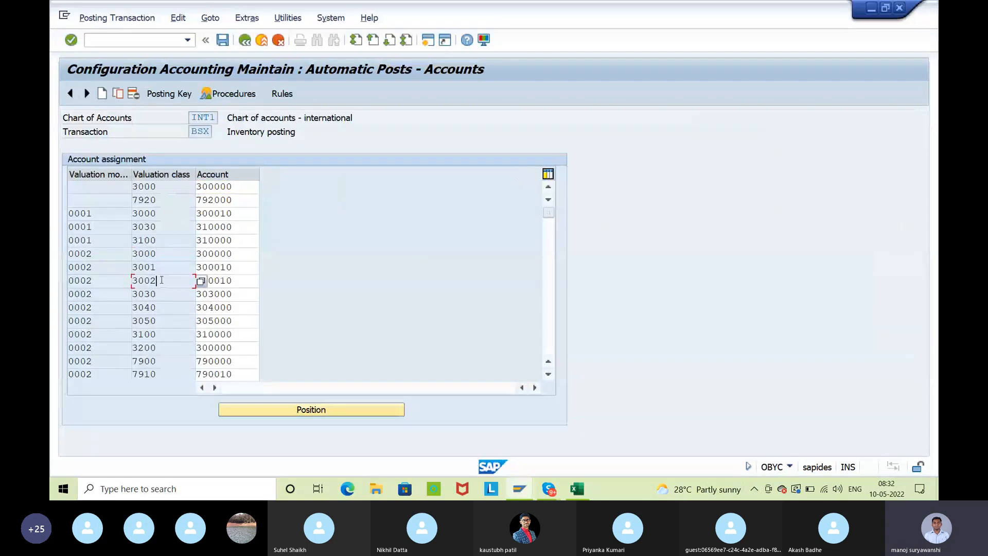
click(119, 95)
click(115, 198)
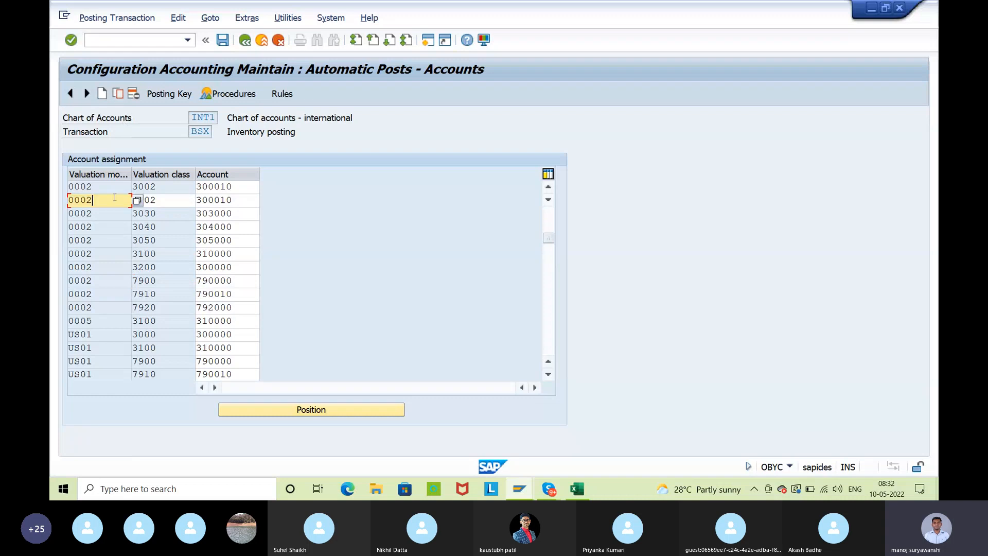
key(BackSpace)
text(1)
key(Return)
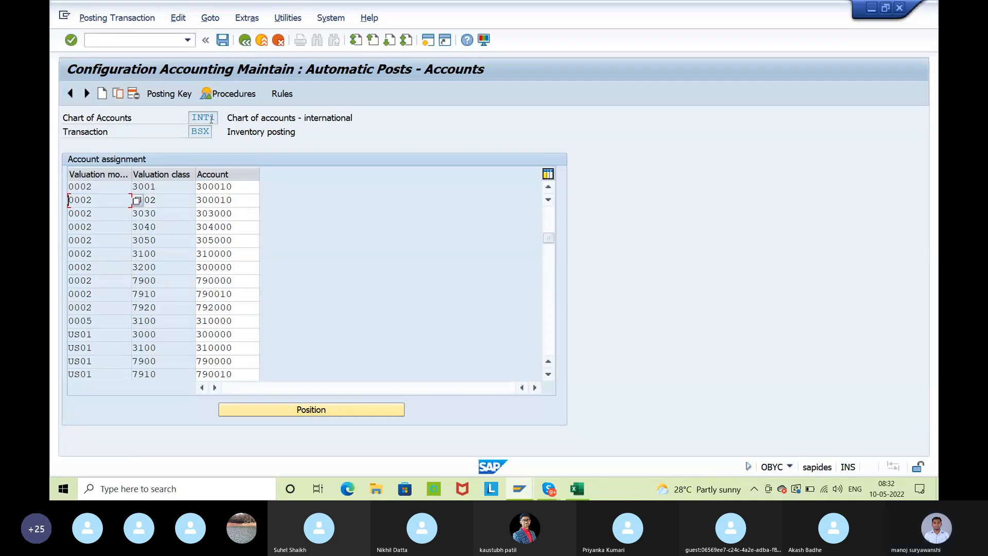
click(222, 39)
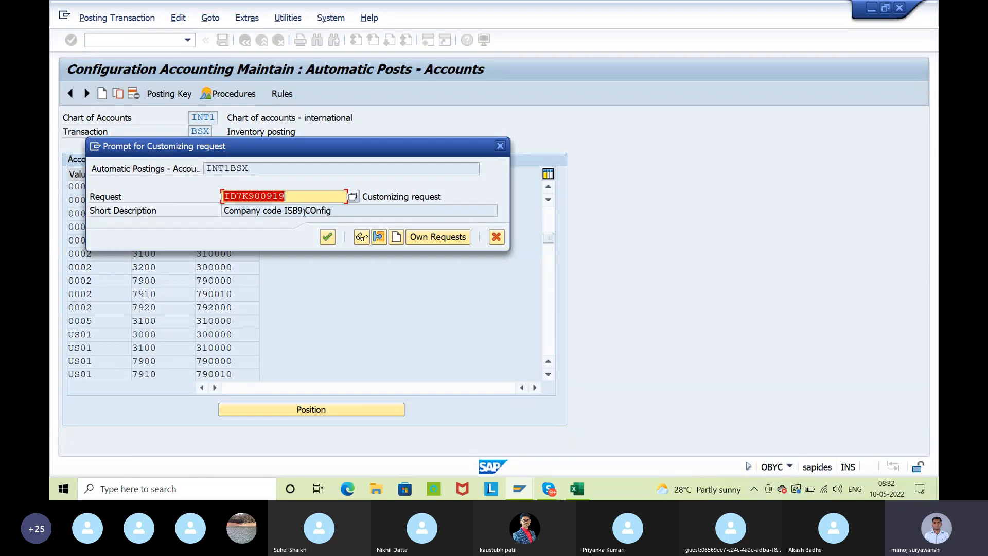
click(327, 236)
Return to the goods receipt session, close the error log and post the goods receipt
key(alt+Tab)
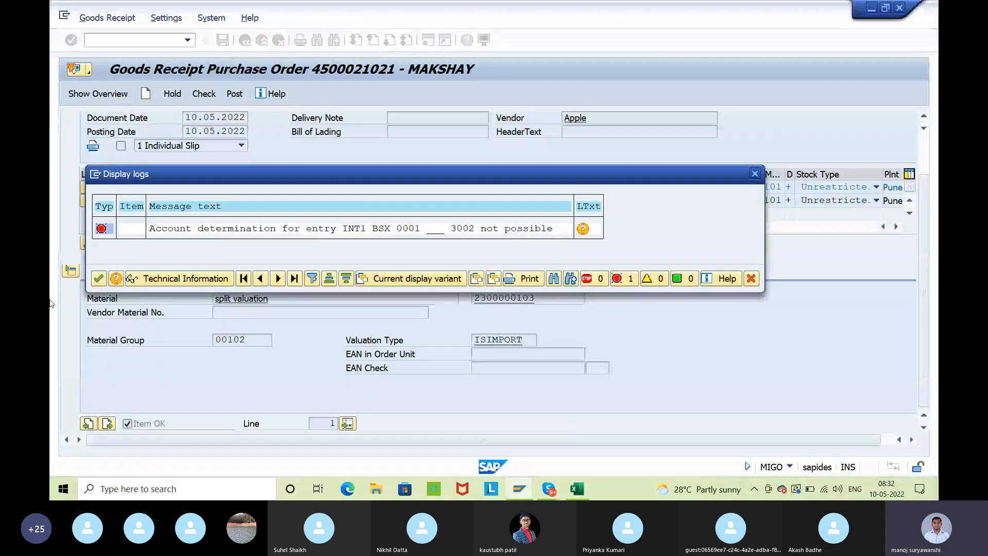
click(99, 278)
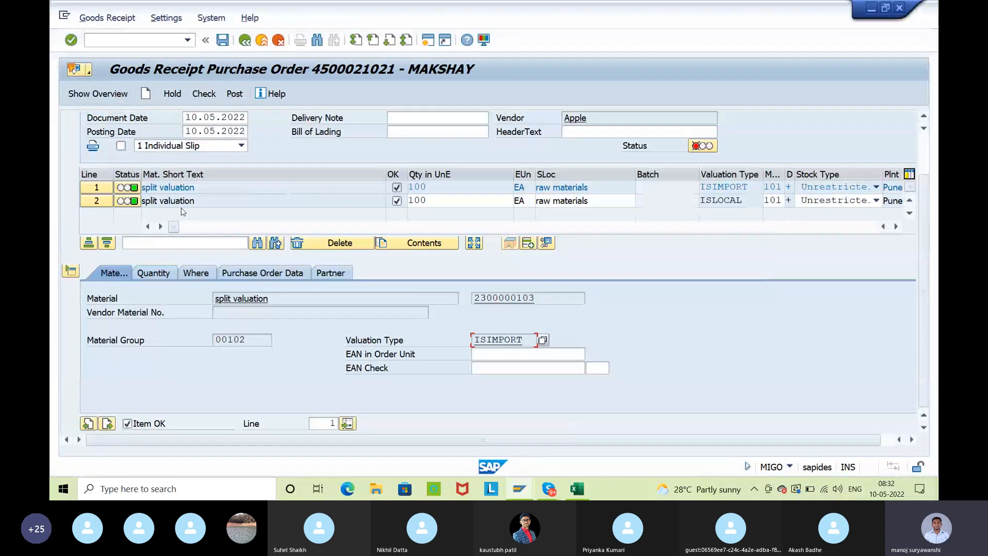
click(236, 95)
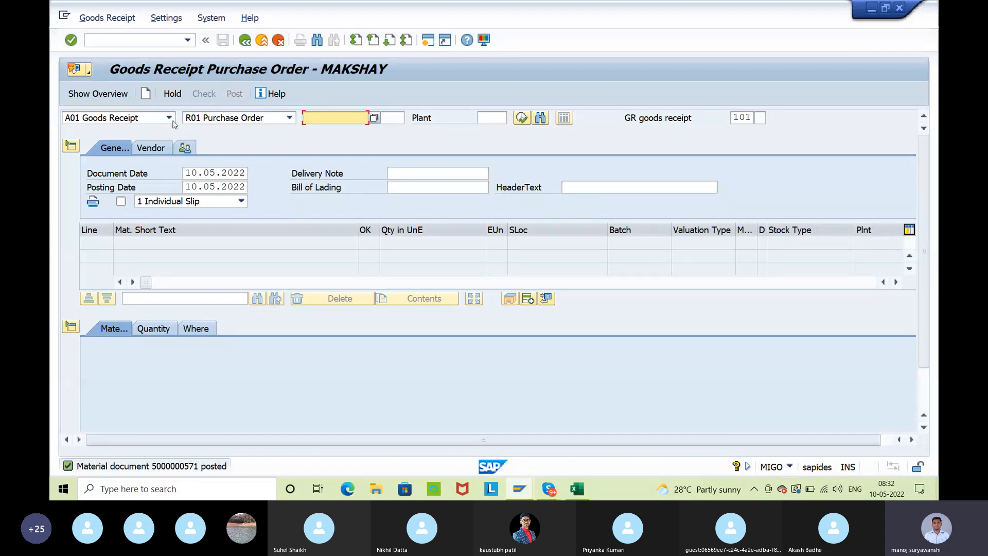
Display the newly posted material document and open the stock overview from the plant details of line 1
click(169, 119)
click(146, 174)
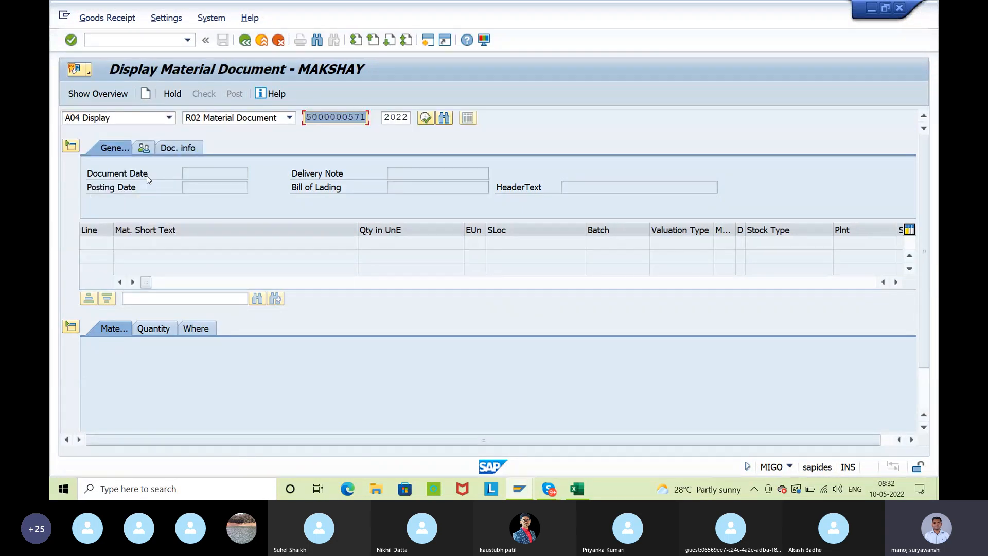
key(Return)
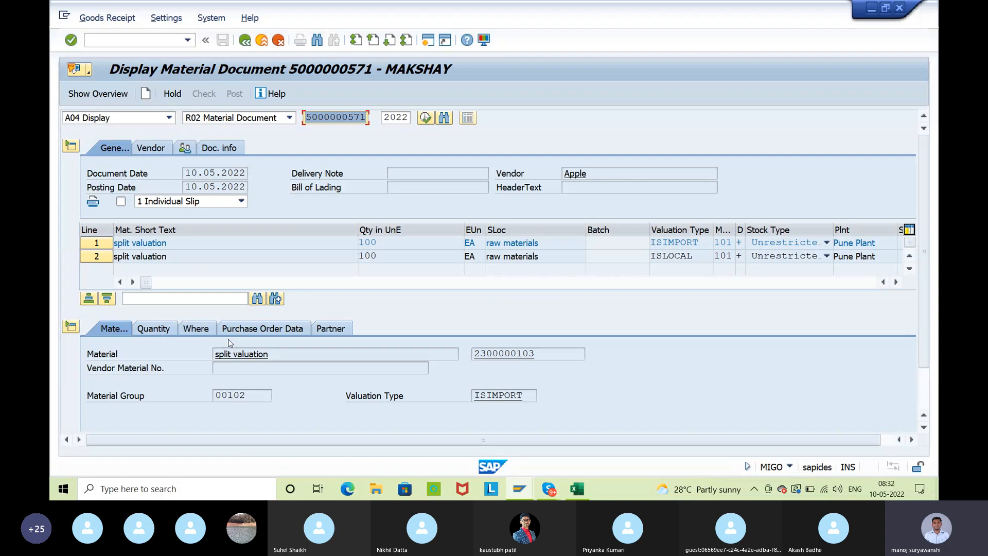
click(208, 331)
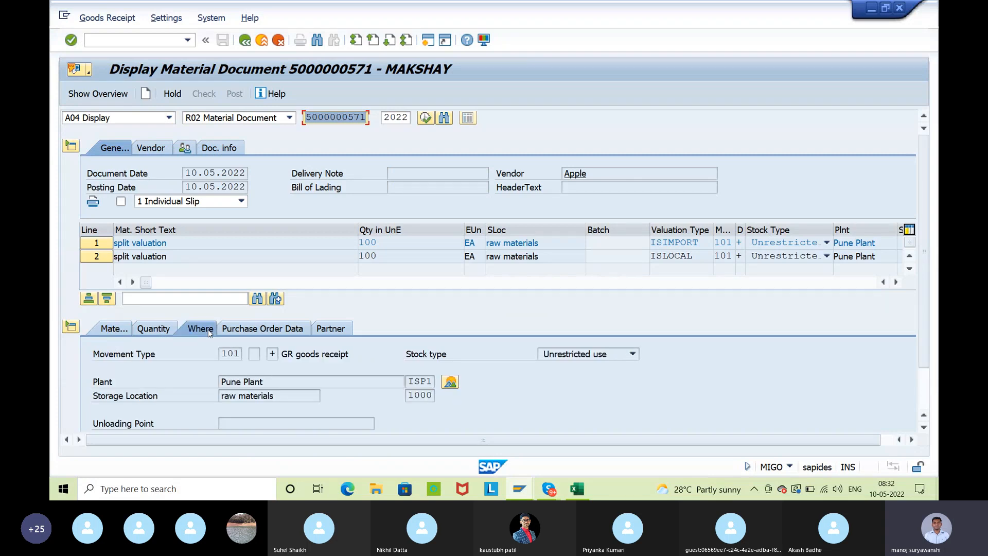
click(450, 383)
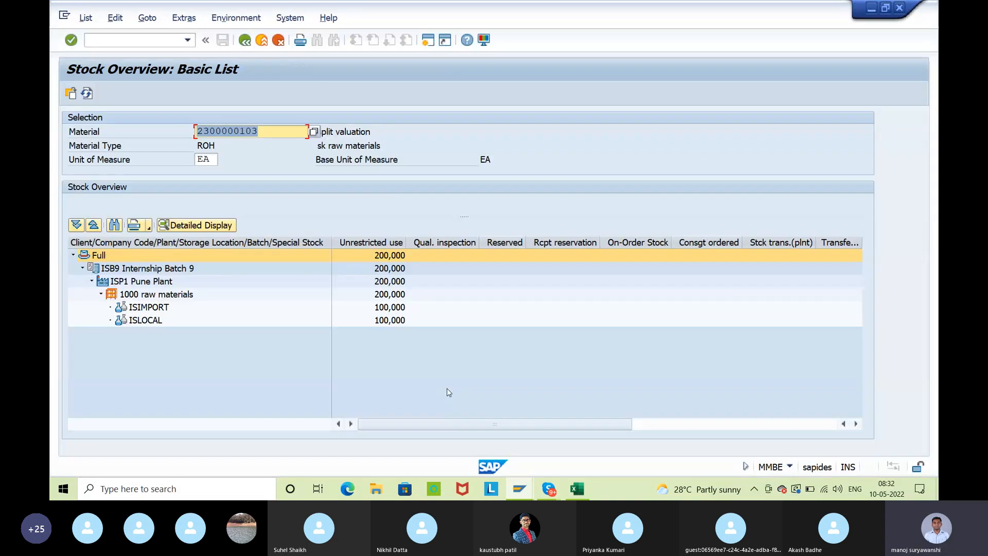
Examine the unrestricted-use stock of storage location 1000 and its valuation types ISIMPORT and ISLOCAL
click(133, 298)
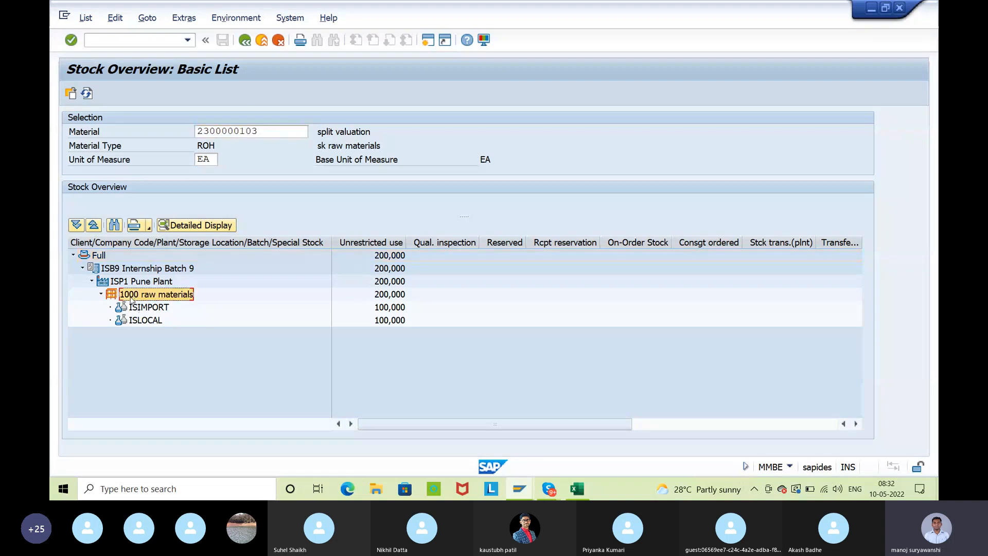
click(380, 300)
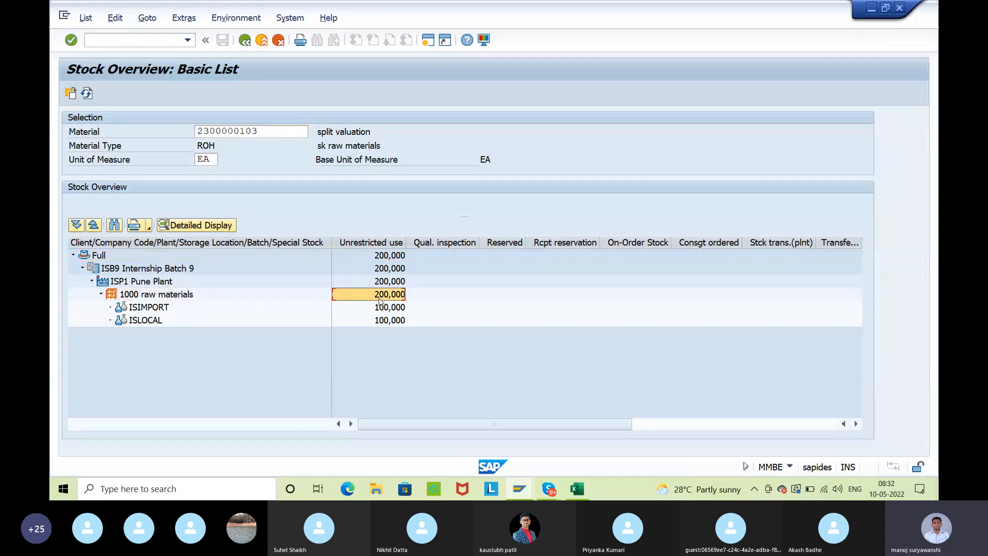
click(149, 310)
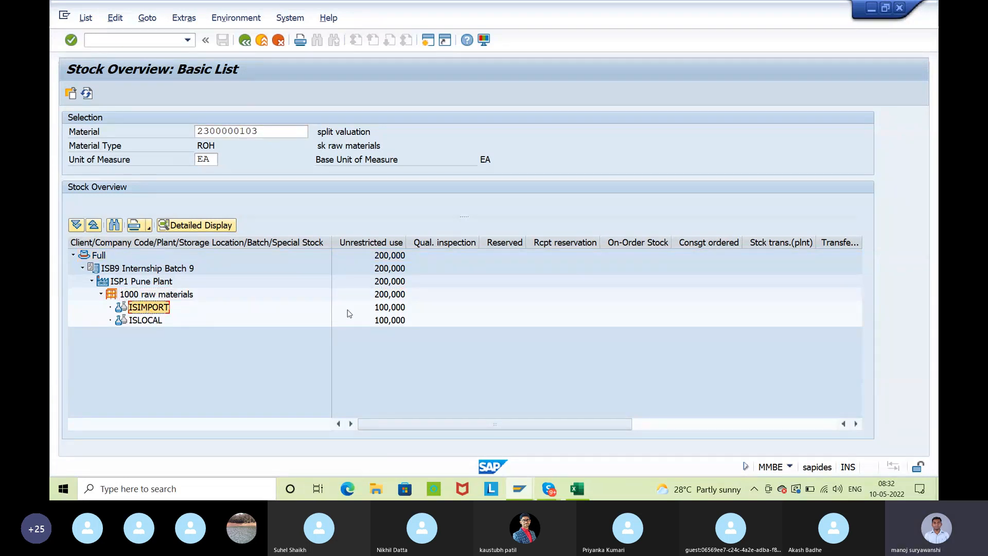
click(381, 309)
click(155, 322)
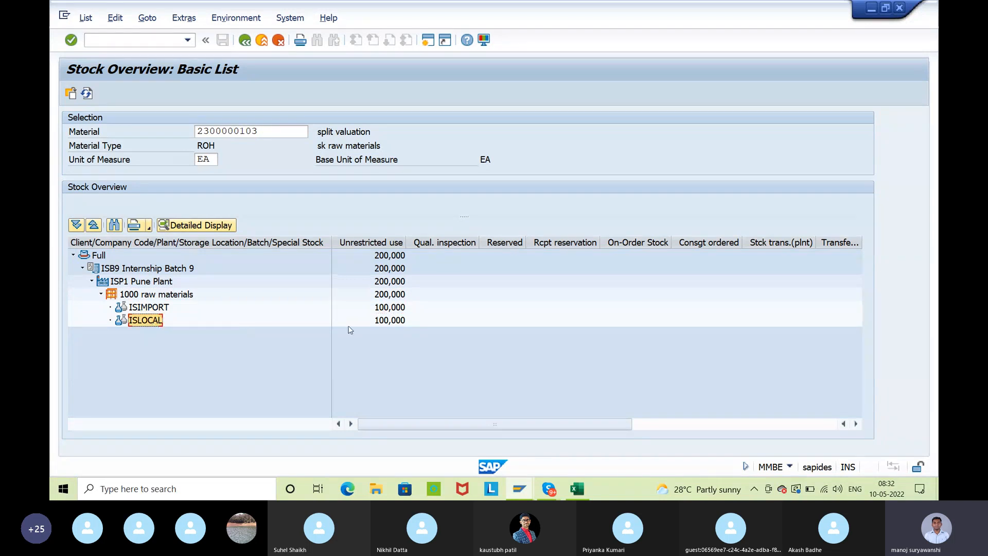
click(396, 321)
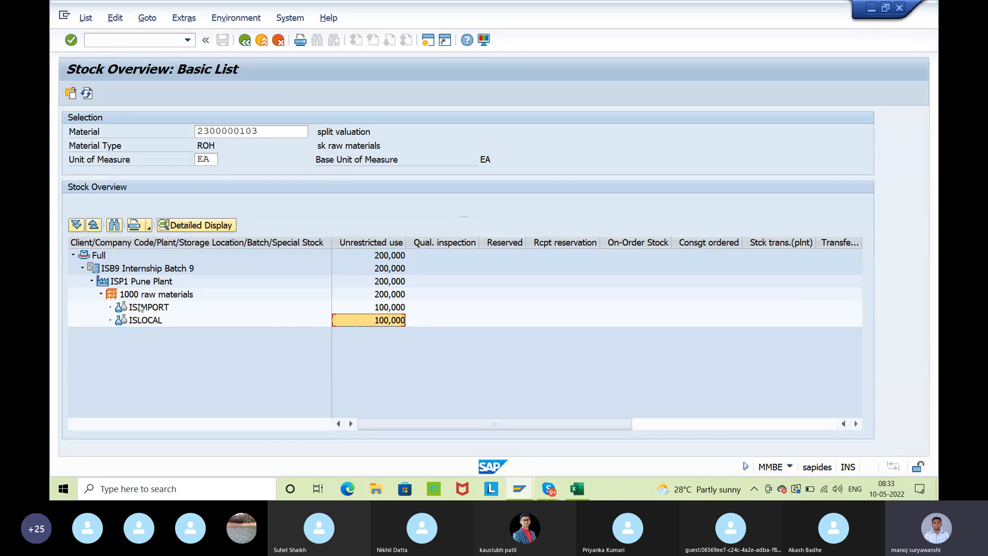
click(148, 309)
click(398, 310)
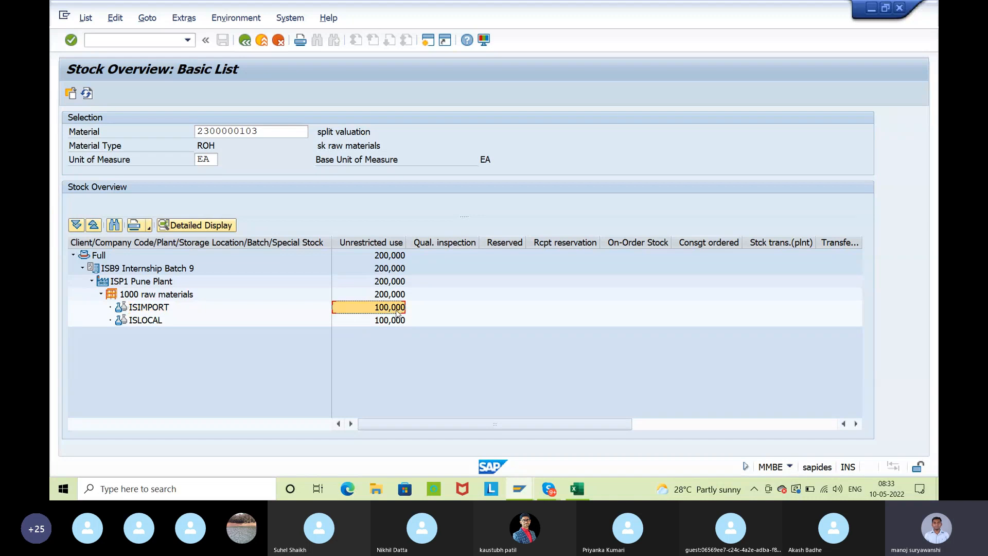
click(148, 321)
click(390, 321)
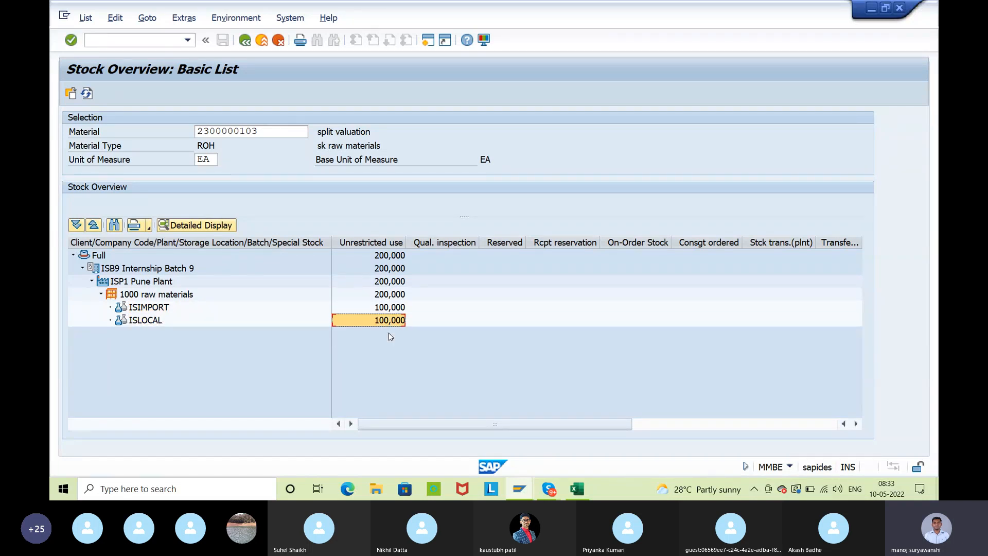
Return to the material document, open its FI document and examine the amounts of both raw material inventory postings
click(245, 41)
click(211, 149)
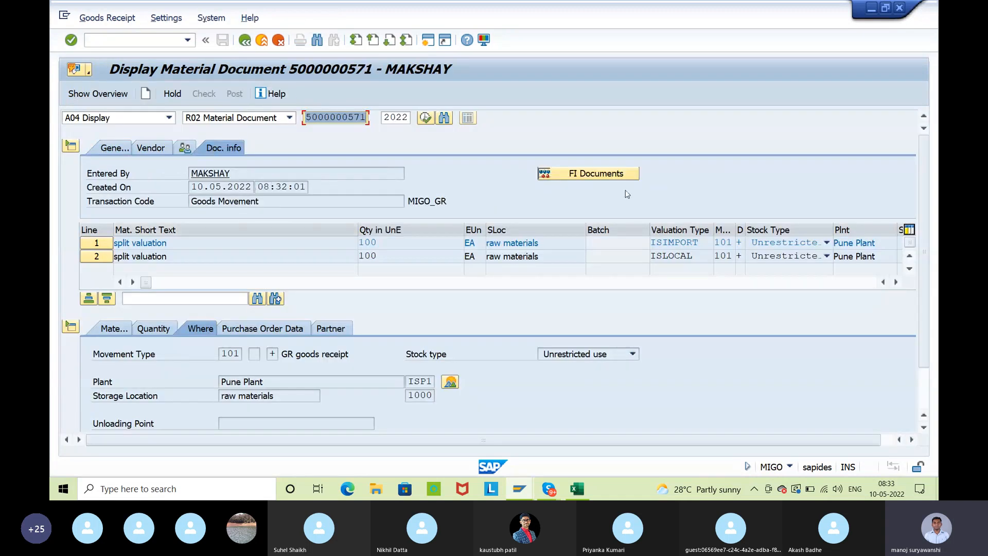
click(621, 175)
click(156, 233)
click(425, 236)
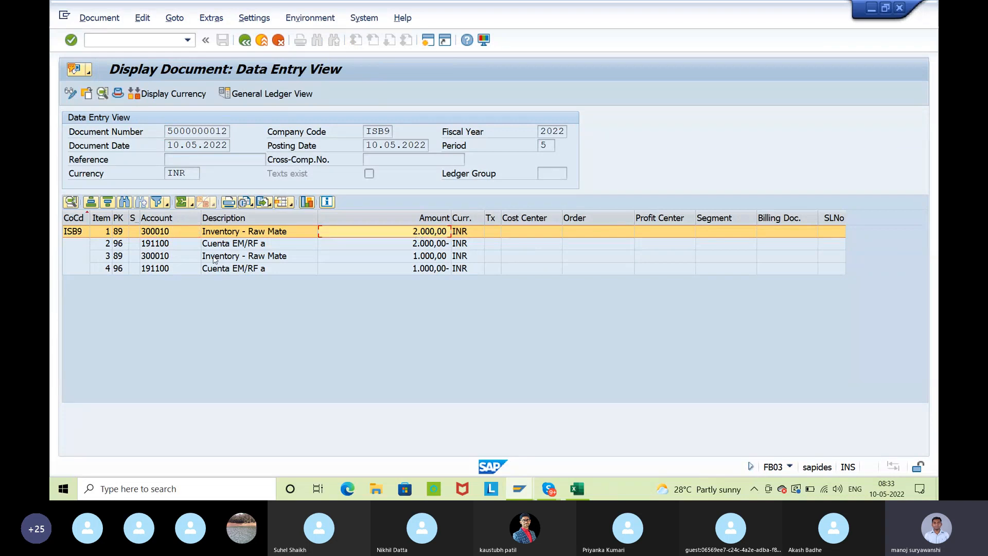
click(173, 258)
click(400, 259)
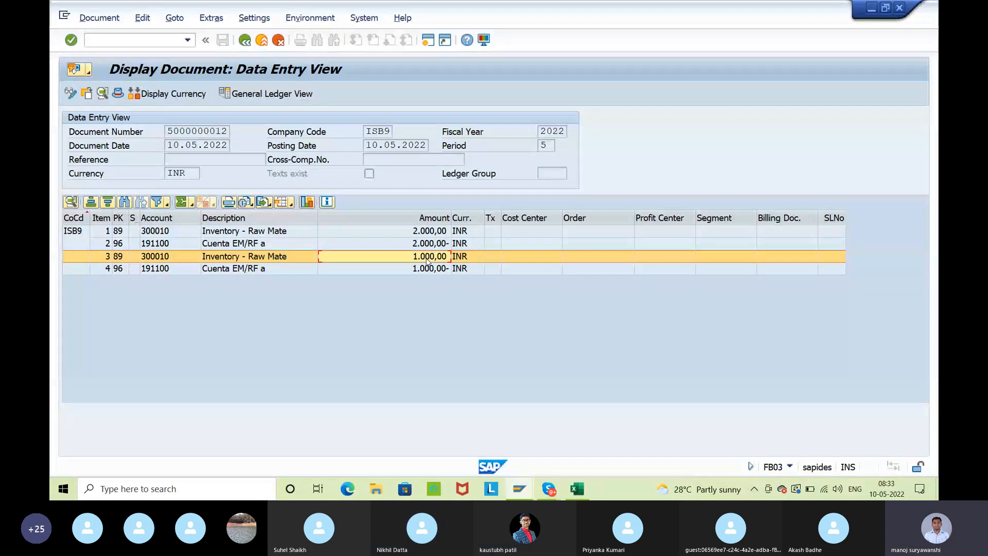
Go back to the stock overview and compare the ISIMPORT and ISLOCAL quantities under the raw materials storage location
click(247, 42)
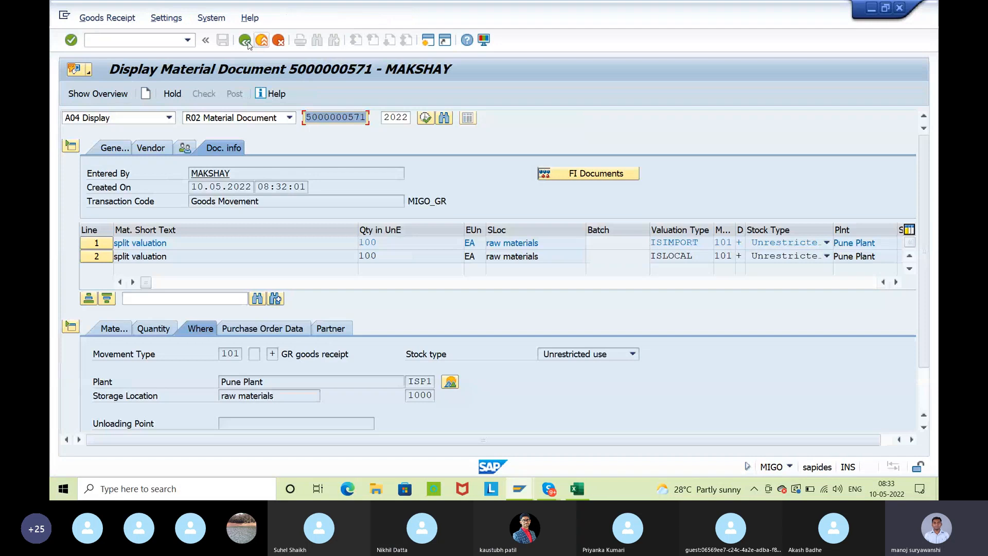
click(247, 42)
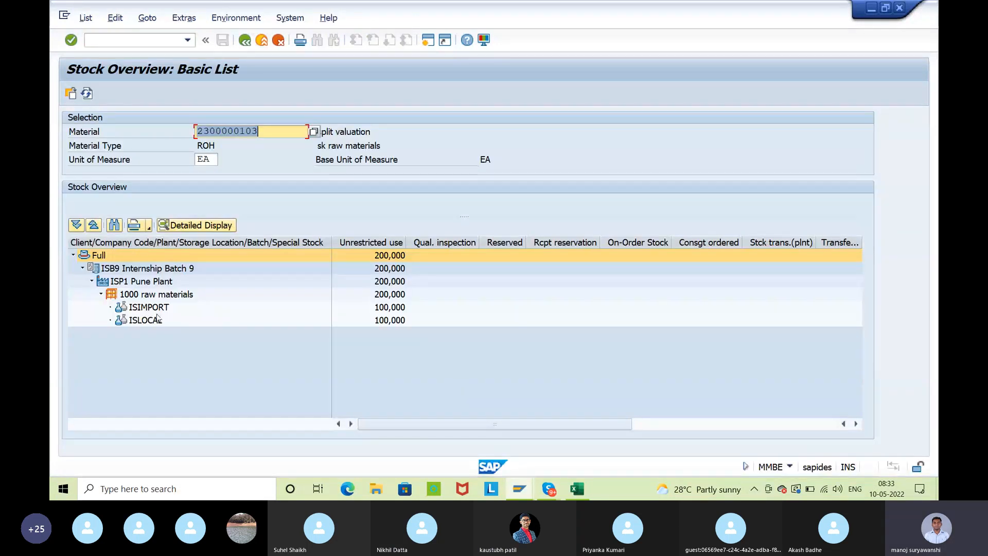
click(146, 320)
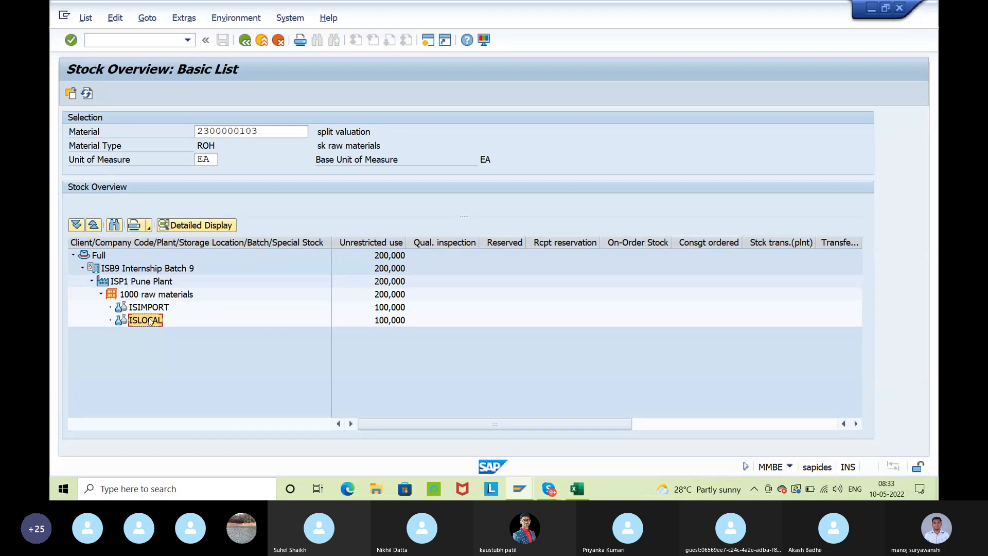
click(148, 309)
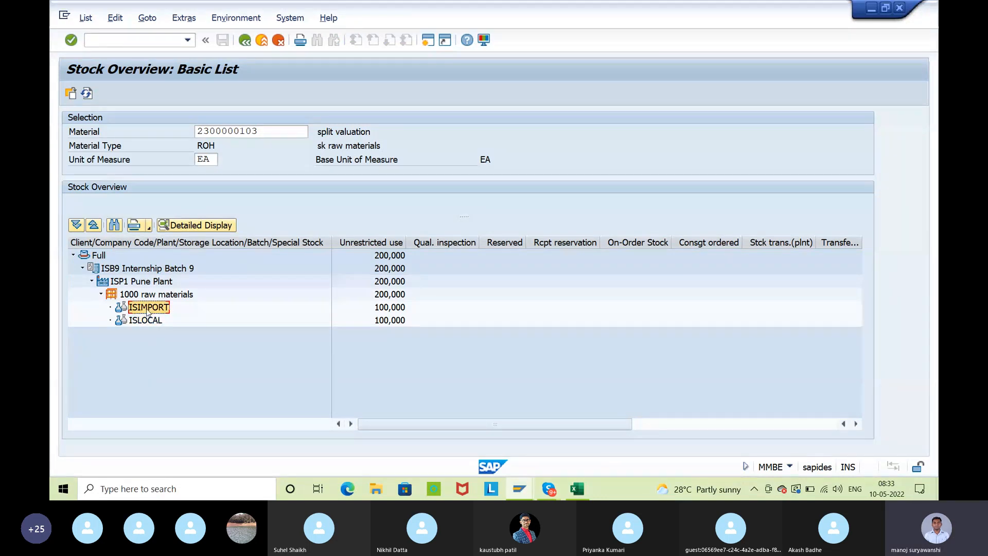
click(391, 309)
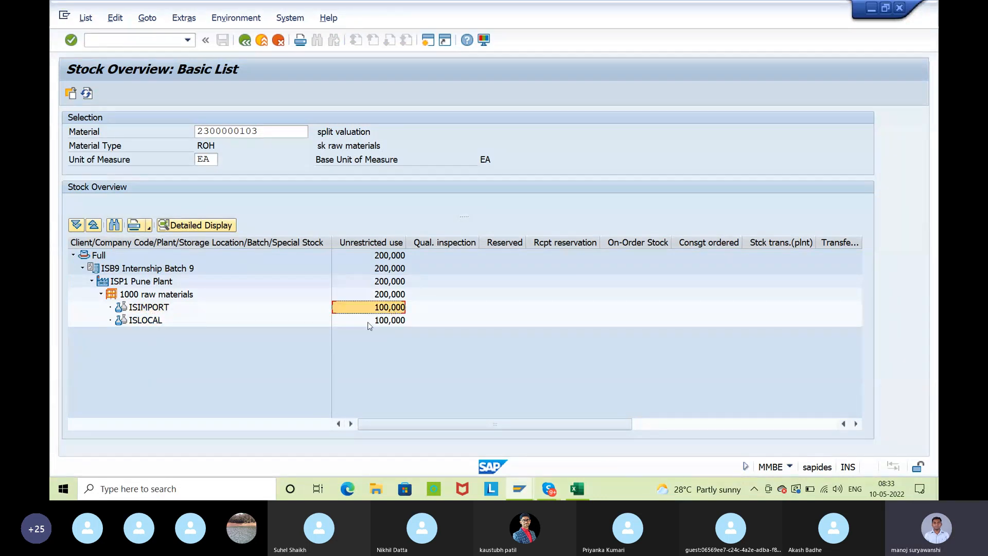
click(145, 321)
click(381, 321)
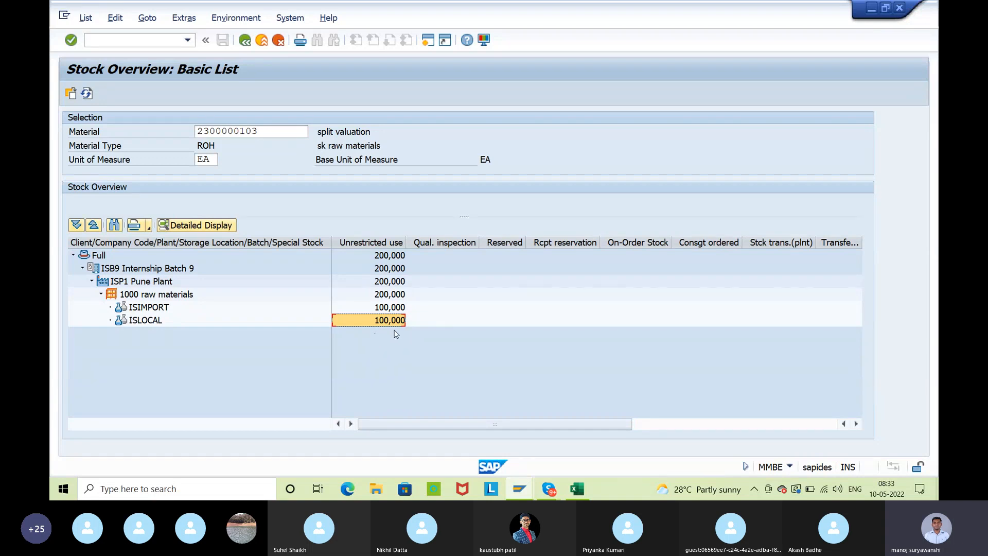
click(173, 298)
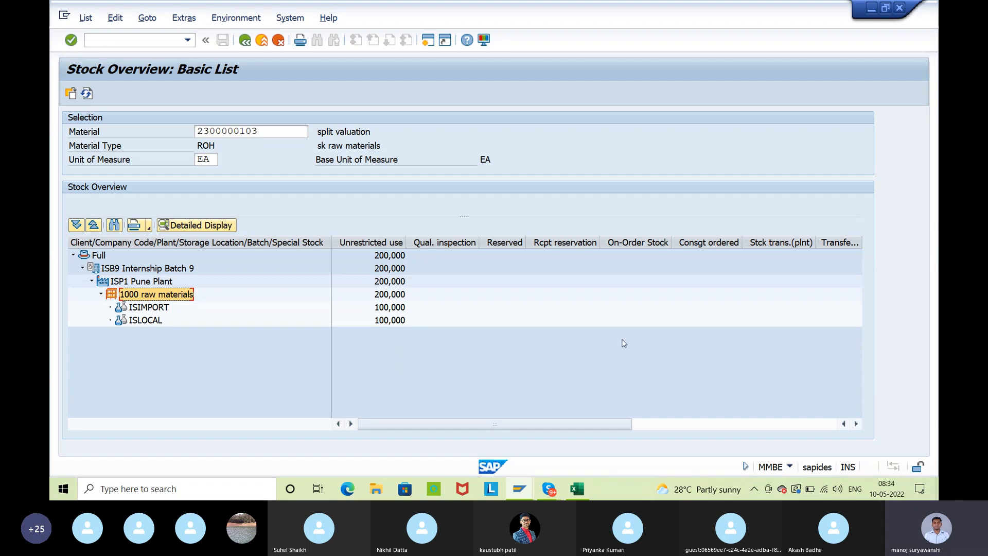
Switch to Excel, review the split valuation notes and copy the Quality cells D5:D9
click(578, 489)
drag(107, 112, 716, 324)
click(750, 258)
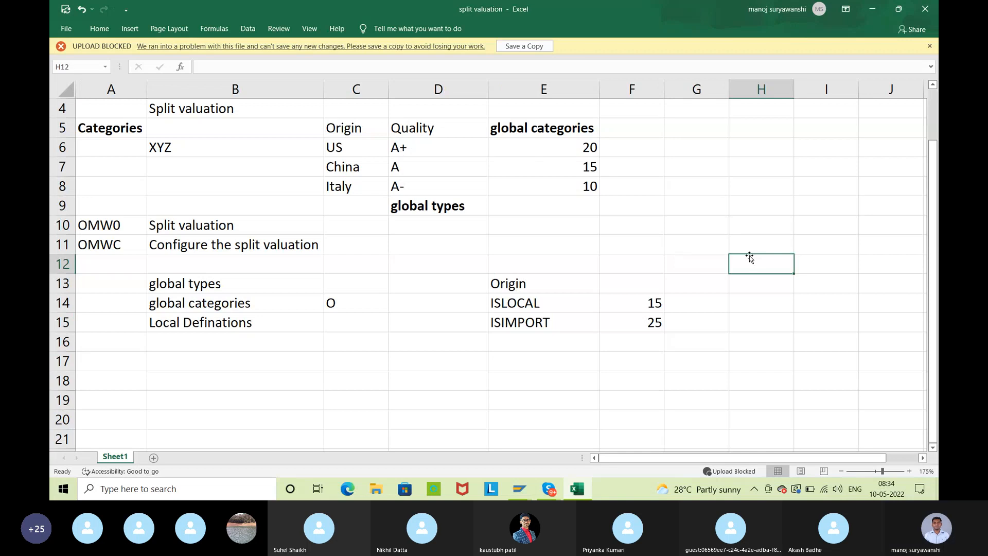
drag(449, 123, 458, 205)
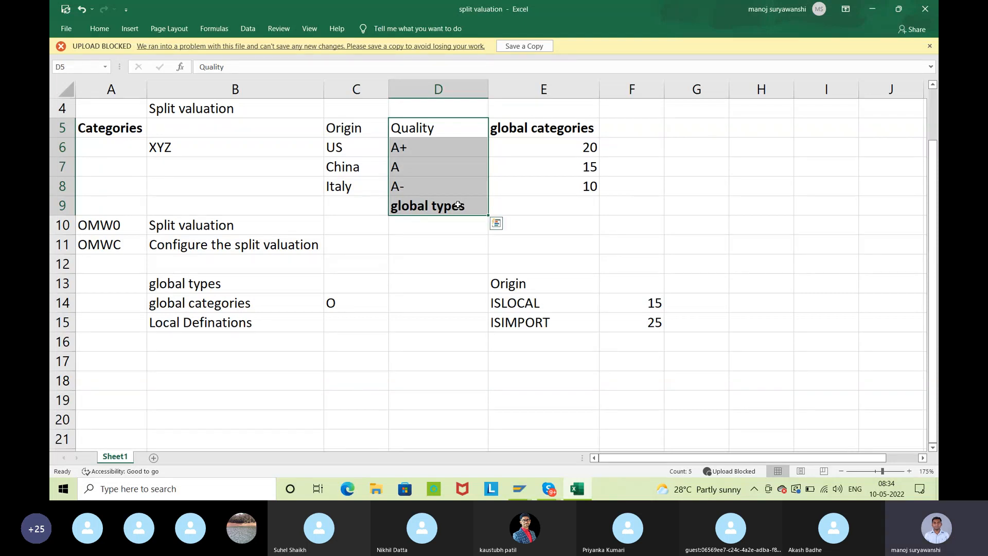
key(ctrl+c)
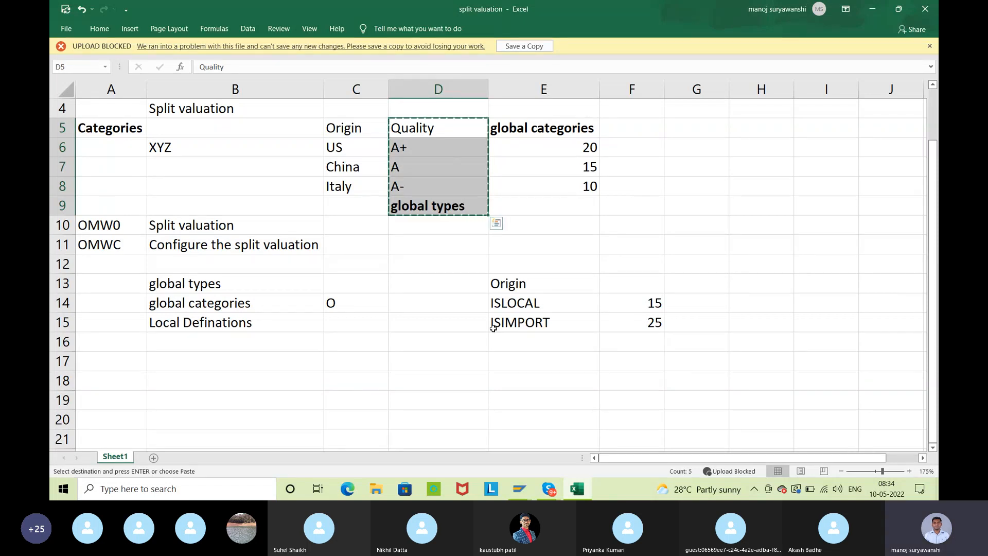
Switch to the Skype call and post the copied Quality list in the group chat
click(347, 488)
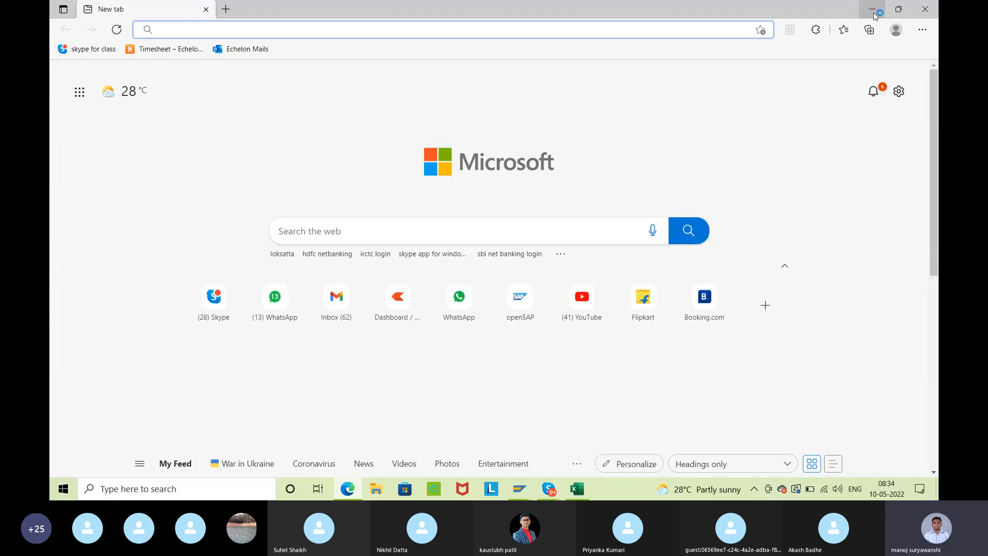
click(872, 10)
mouse_move(549, 489)
click(533, 436)
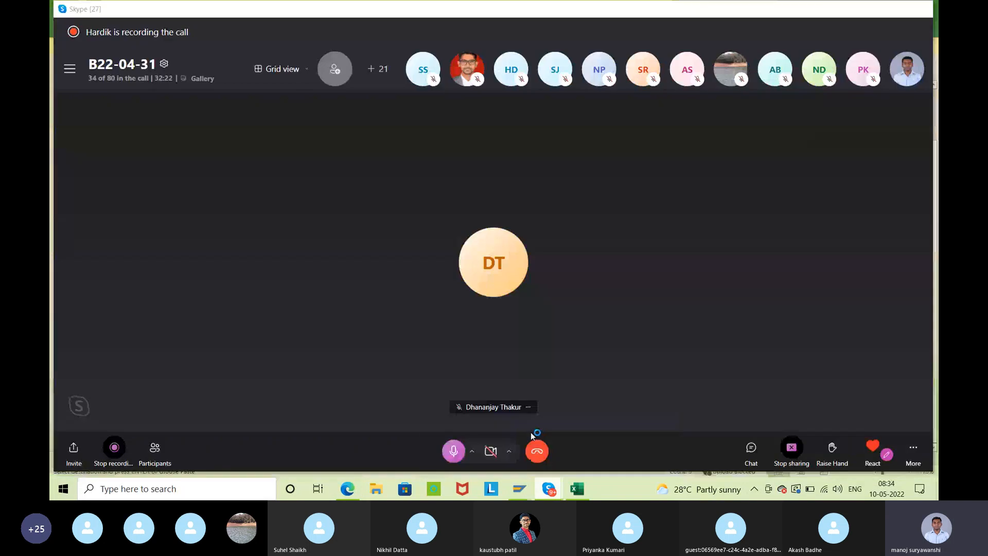
click(751, 447)
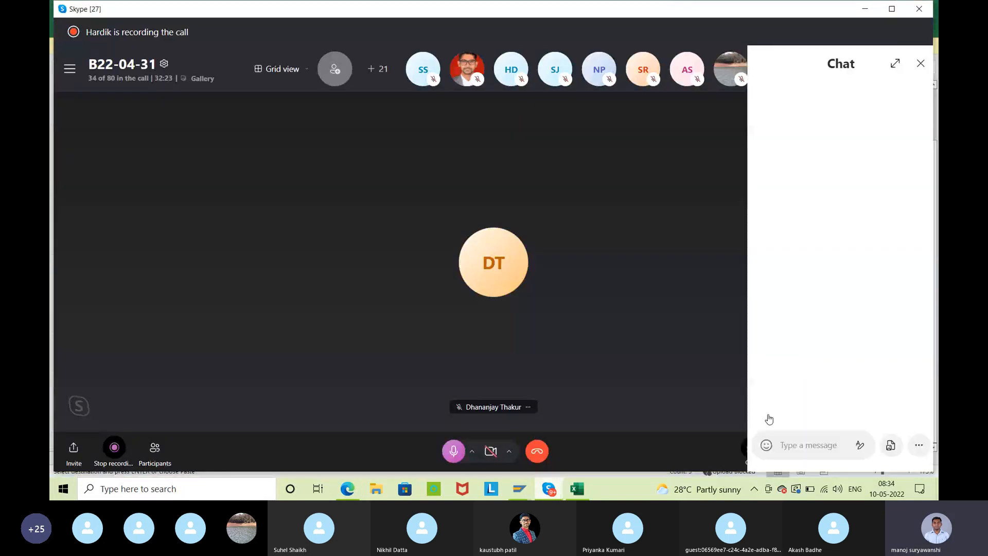
click(786, 444)
key(ctrl+v)
key(Return)
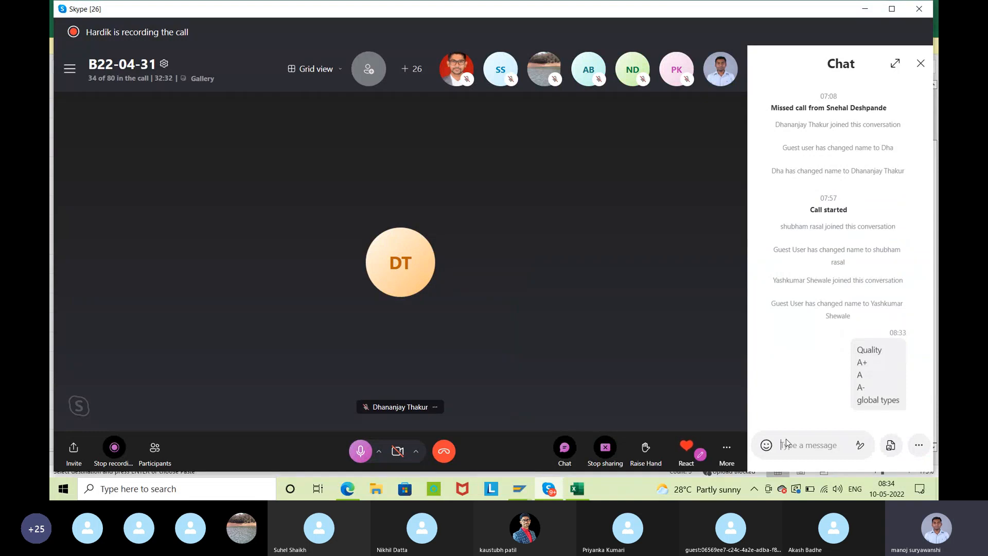
click(921, 63)
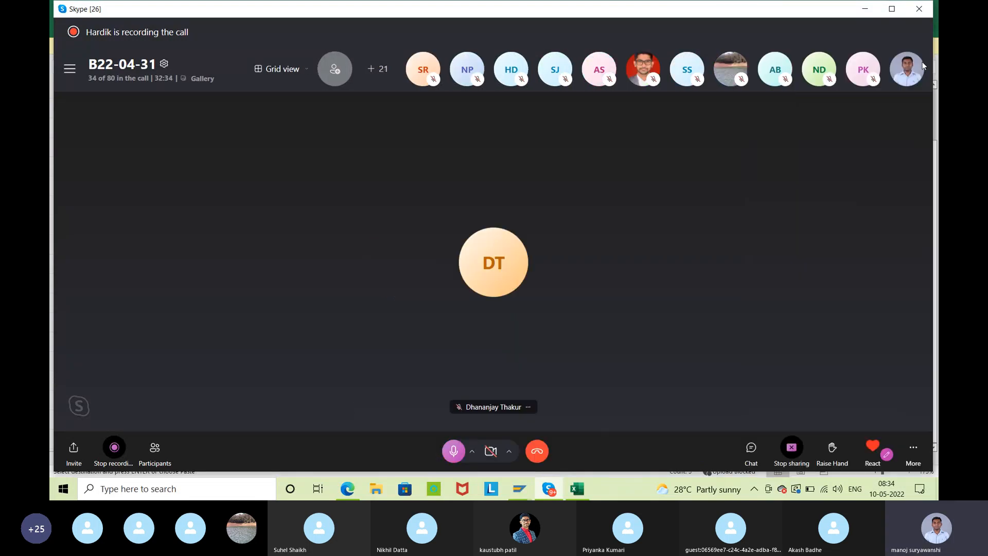
click(864, 14)
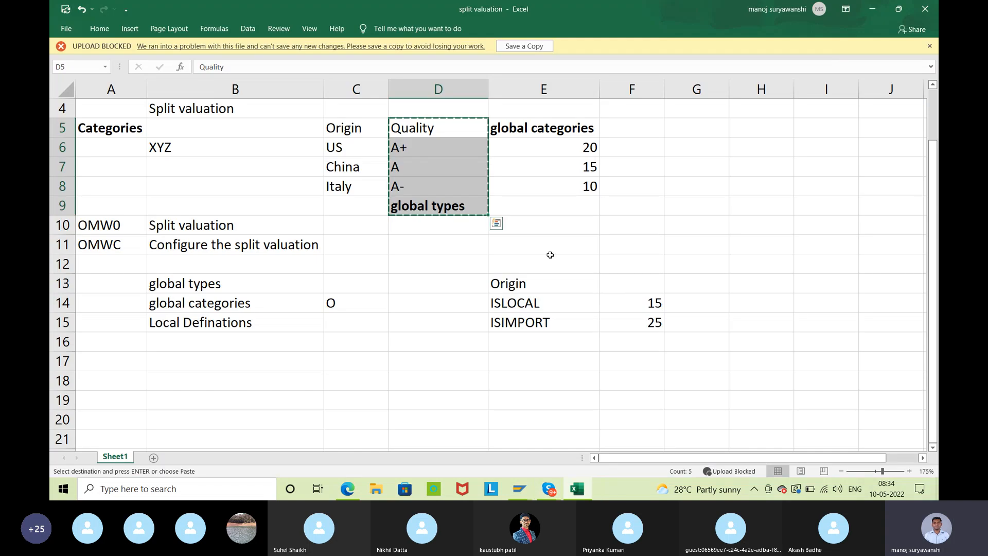
Return to SAP and exit the stock overview and material document back to the SAP Easy Access screen
click(872, 10)
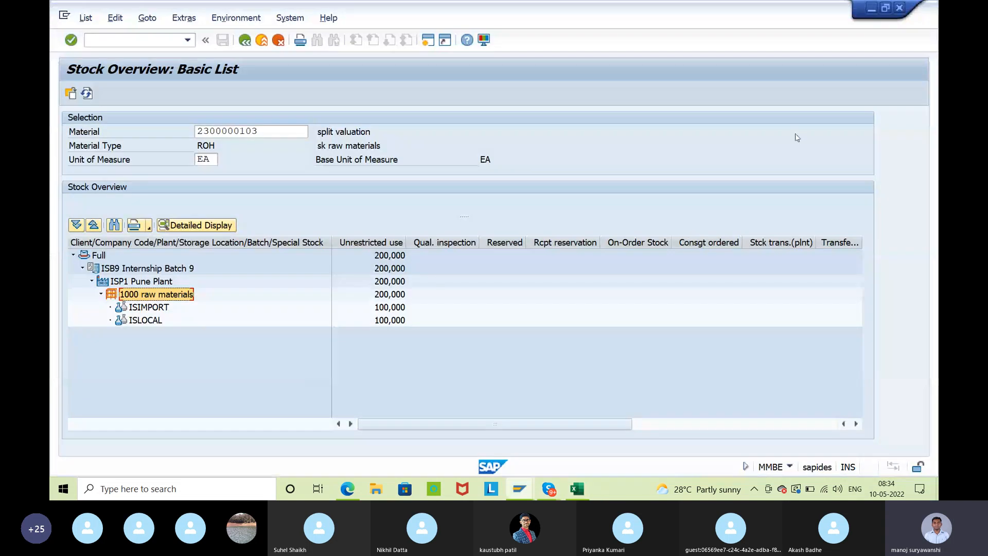
click(244, 40)
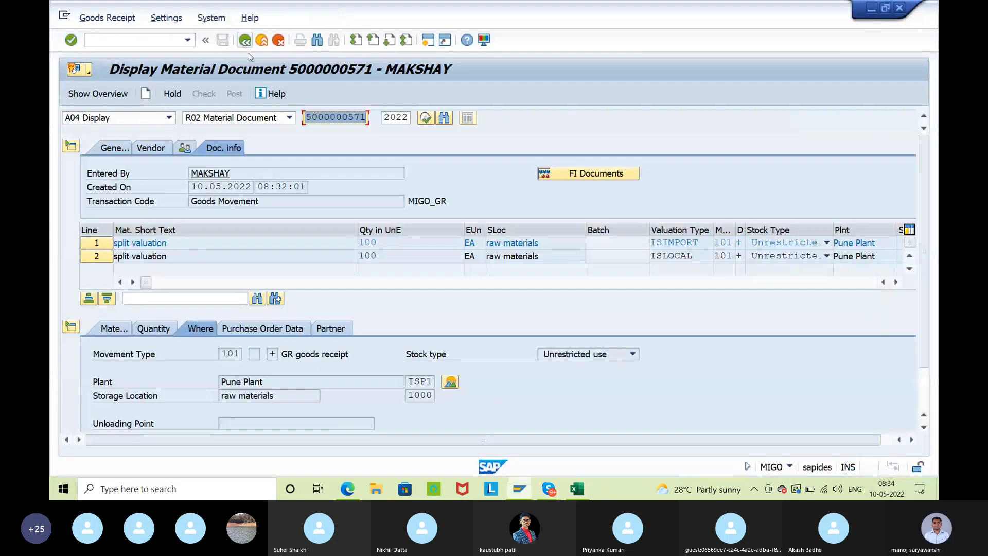
click(245, 40)
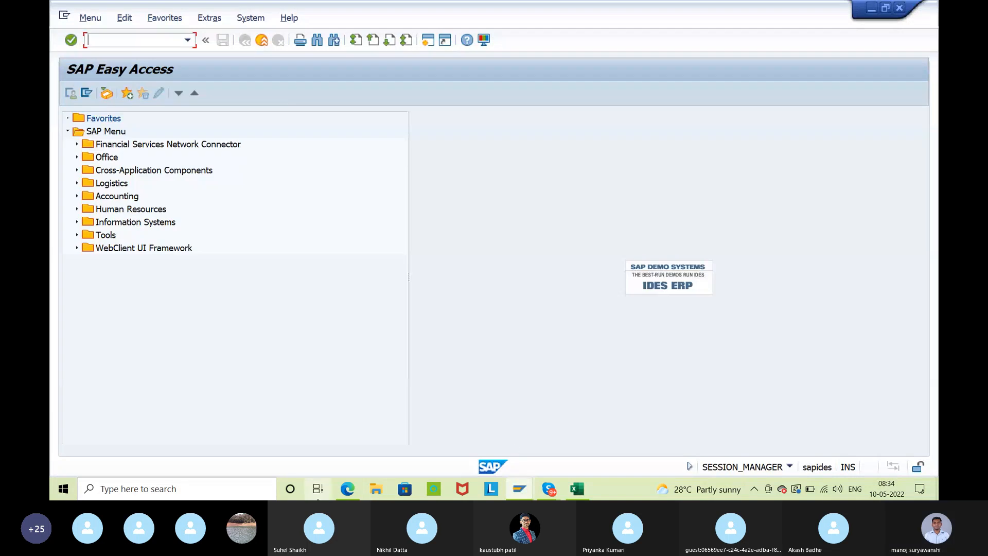
mouse_move(342, 489)
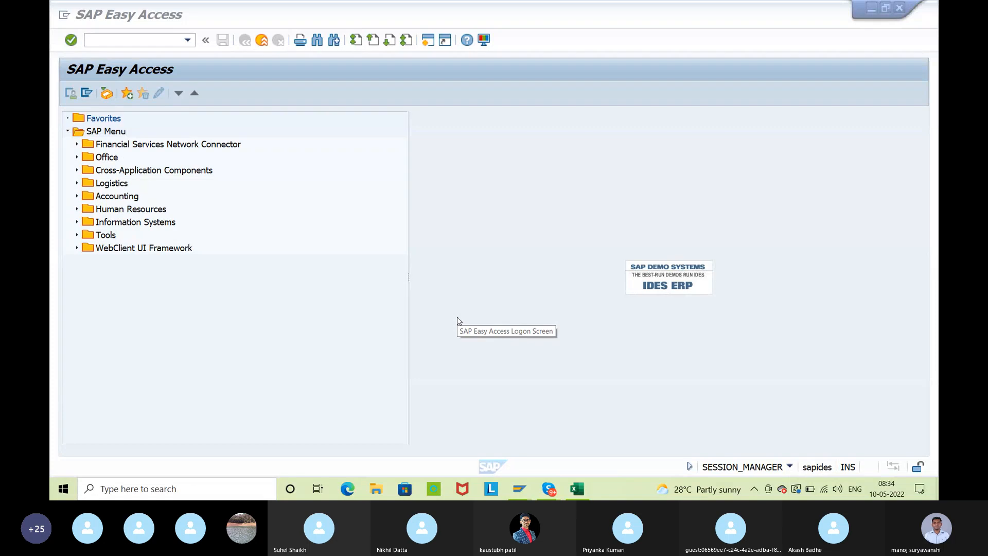
mouse_move(548, 488)
click(585, 446)
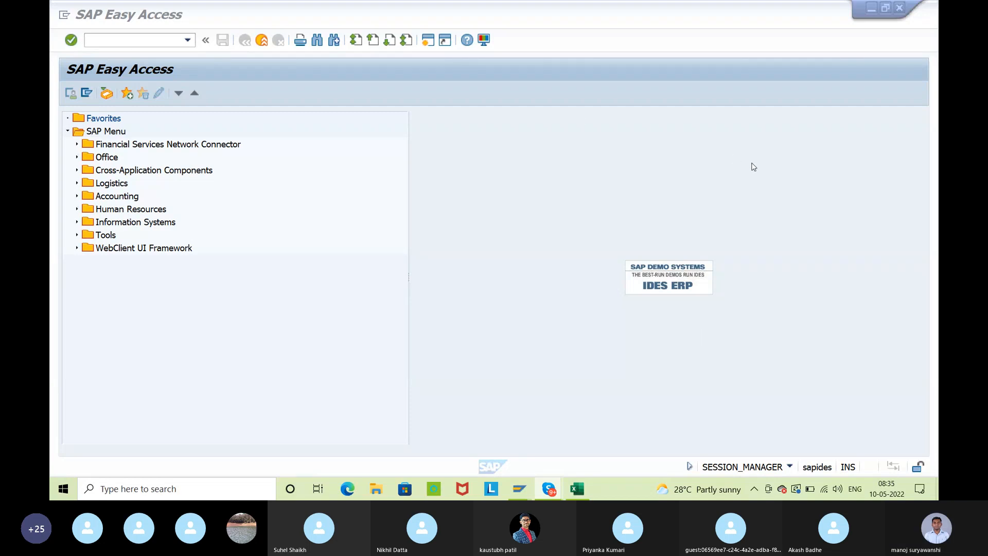
double_click(751, 163)
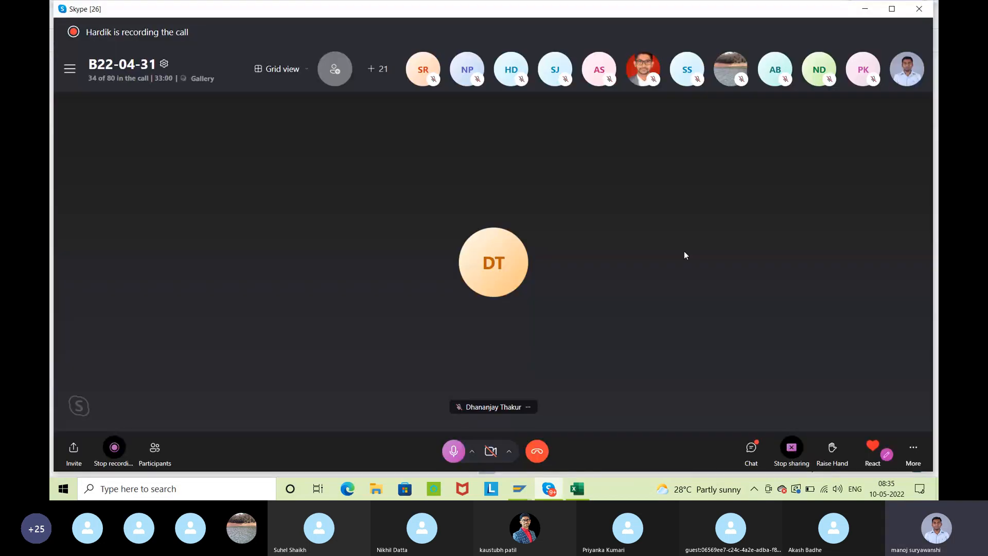
click(453, 452)
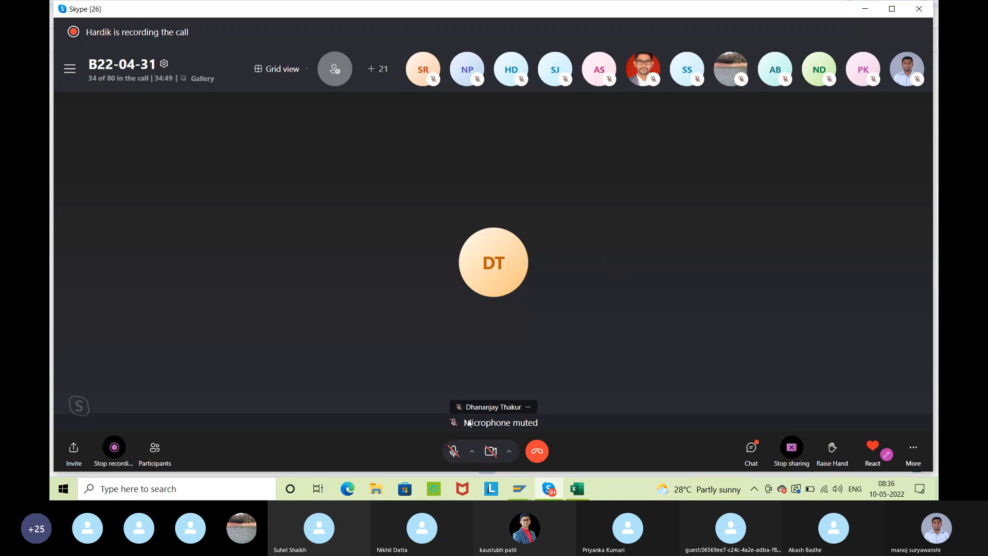
click(865, 9)
Search the computer for "internship" and open the Internship Batch 2 workbook in Excel
click(252, 490)
text(intershi)
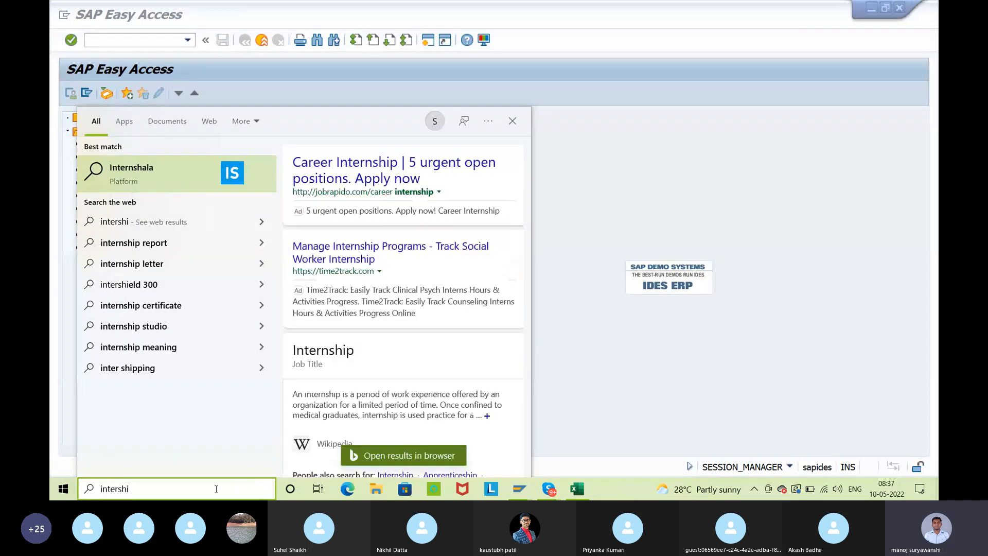
key(BackSpace)
key(BackSpace)
key(BackSpace)
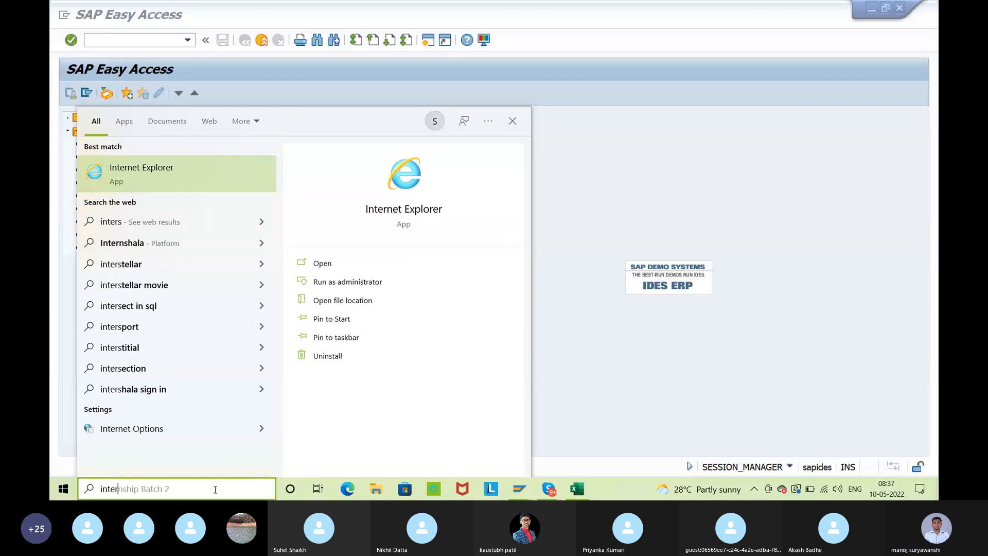
text(nship)
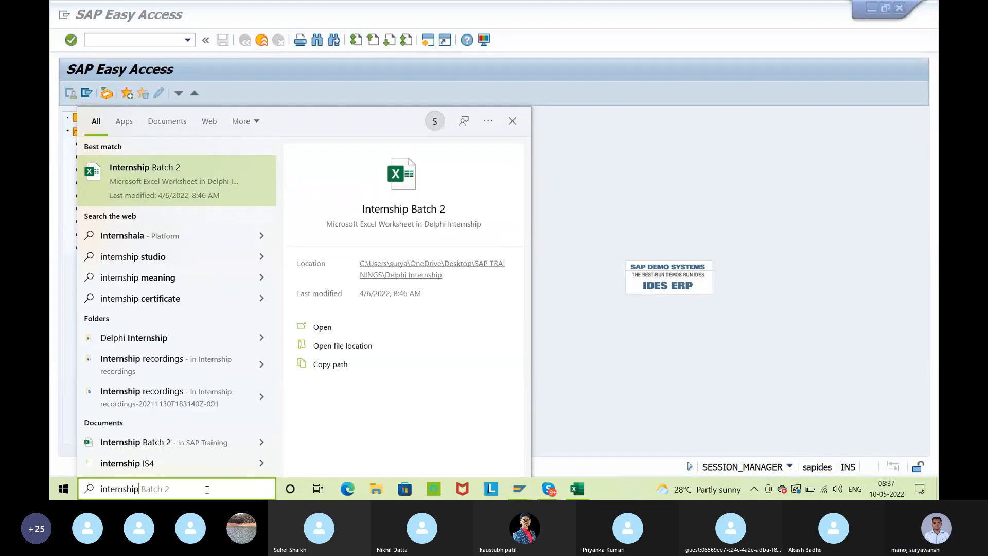
click(138, 184)
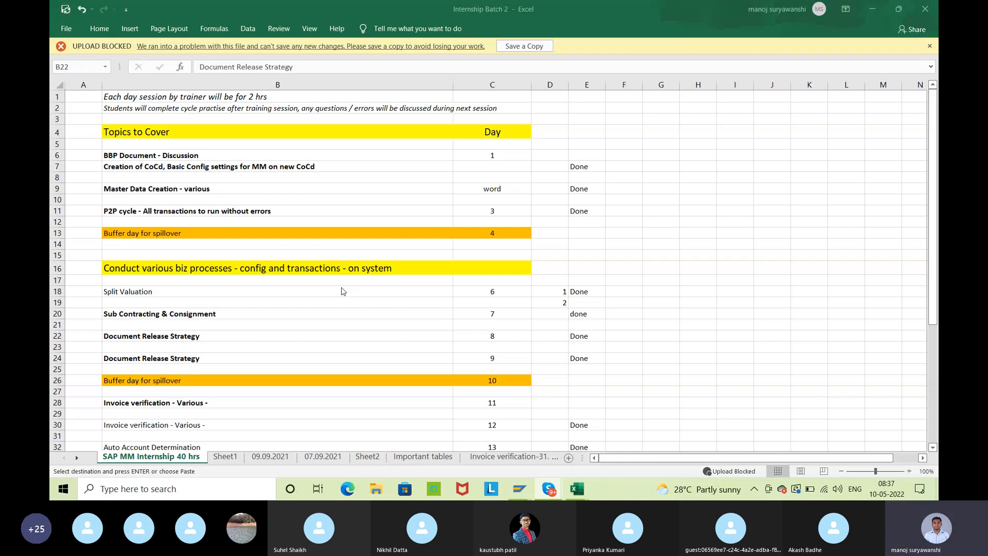
Review the SAP MM Internship 40 hrs topic plan, including the day numbers and completion marks
scroll(344, 291, down, 2)
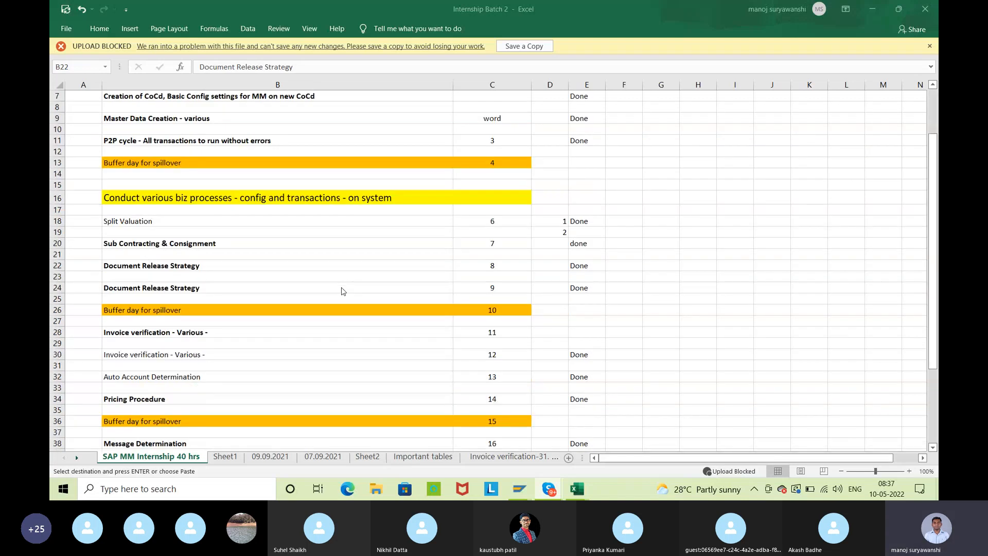
scroll(344, 292, up, 2)
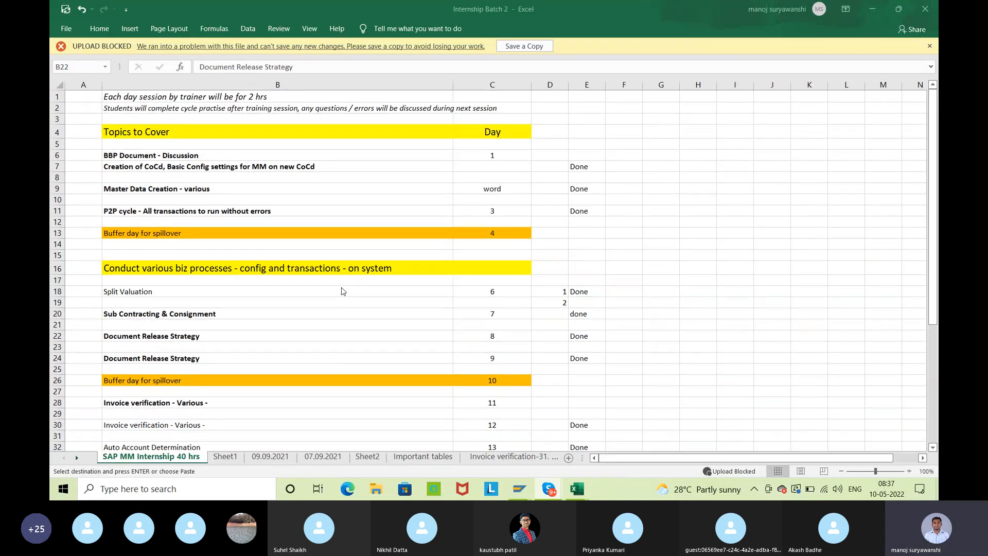
scroll(343, 291, down, 6)
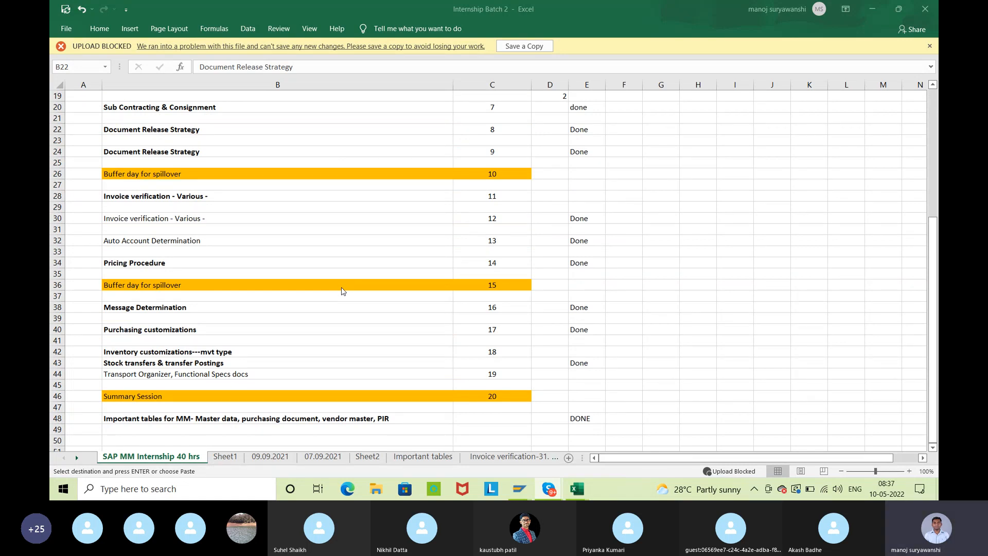
scroll(344, 291, up, 2)
scroll(343, 292, up, 1)
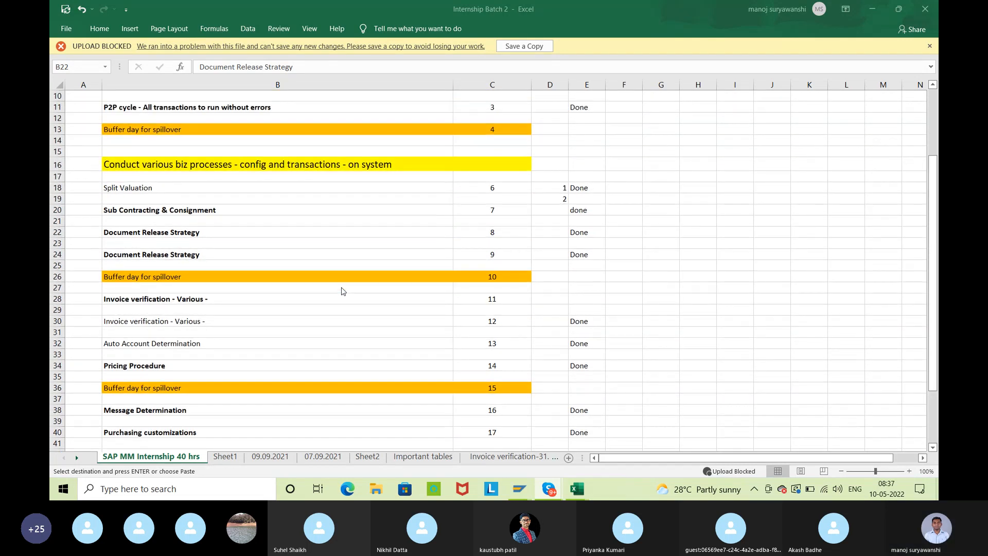
scroll(343, 291, up, 3)
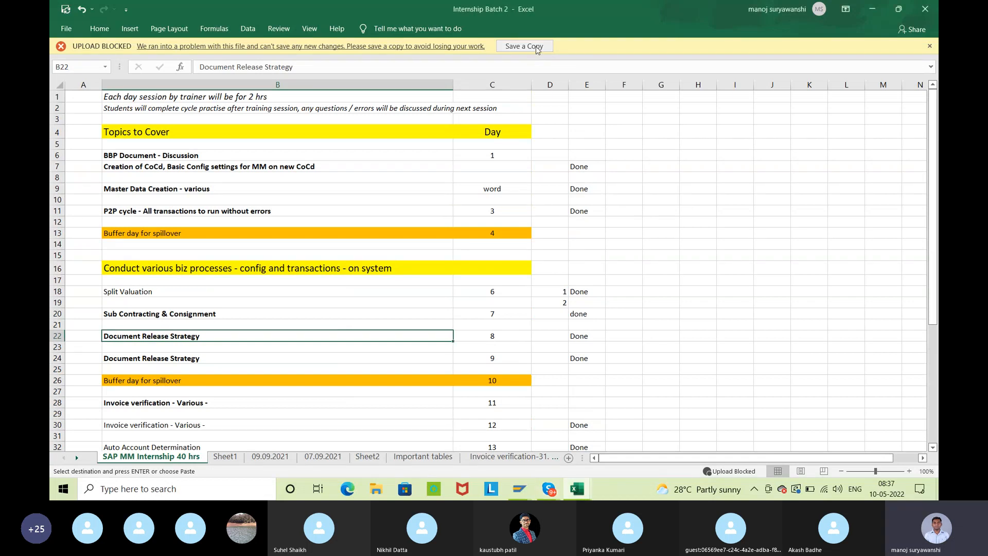
key(Escape)
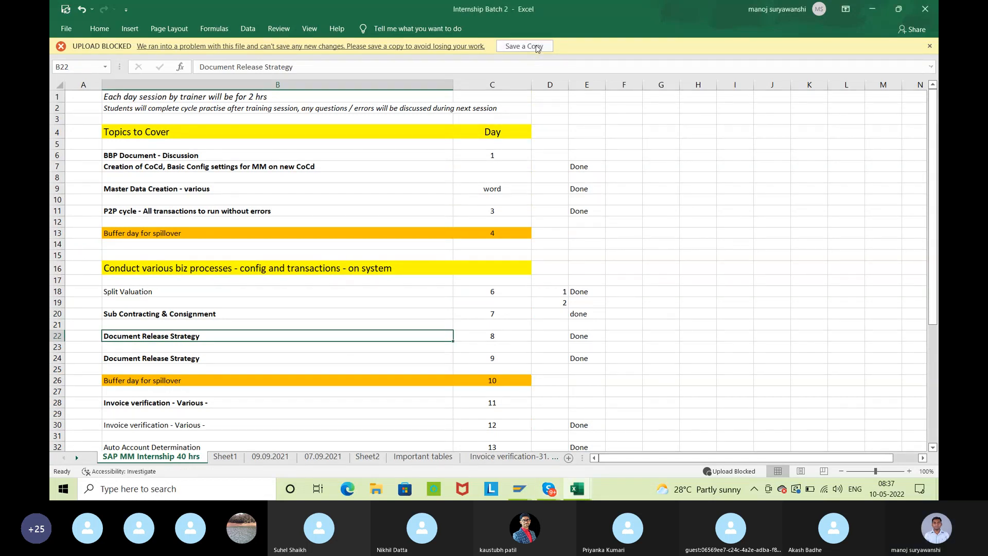
click(536, 48)
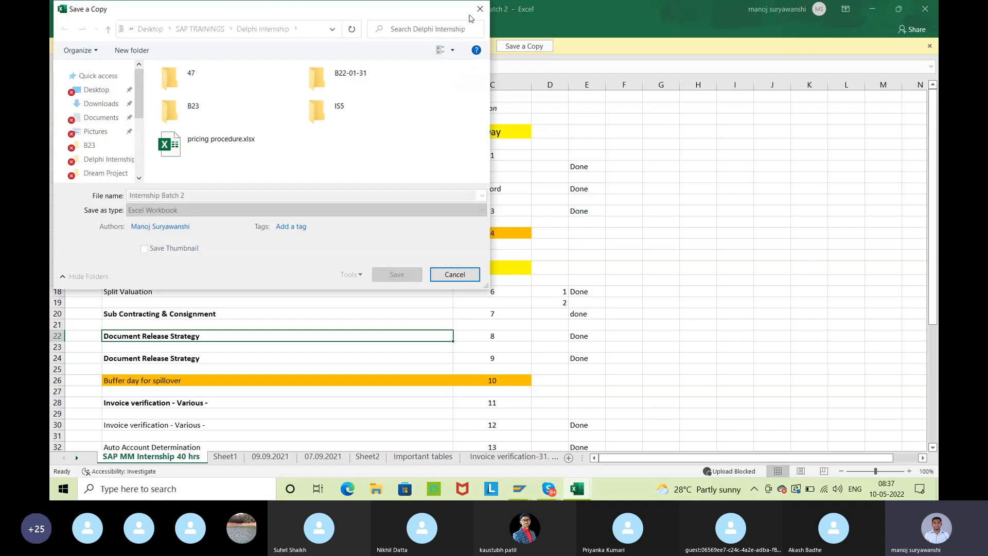
click(483, 13)
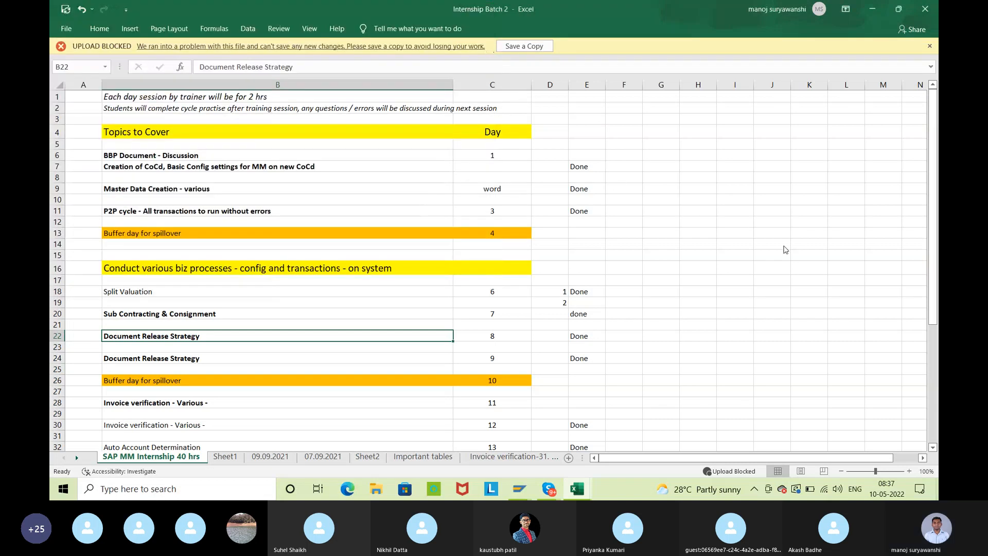
key(alt+Tab)
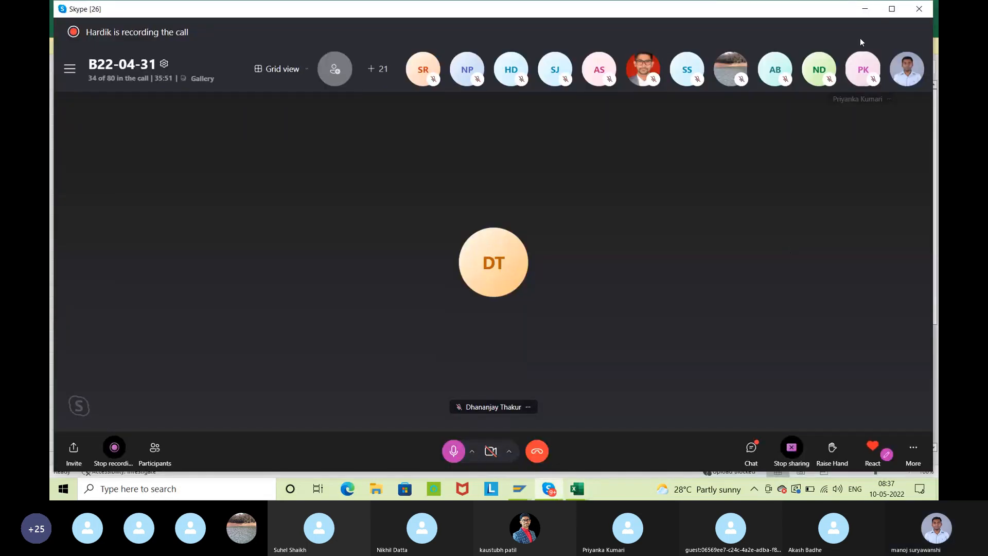
click(863, 14)
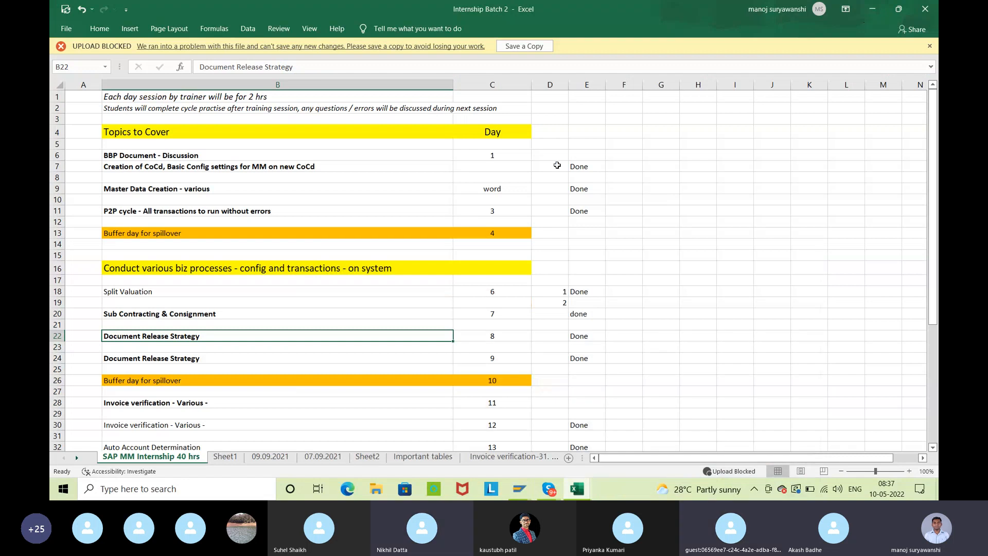
Clear the Done marks in column E and the numbers in cells D18:D19 of the topic plan
drag(586, 132, 595, 348)
key(Delete)
scroll(594, 348, up, 3)
scroll(594, 348, up, 5)
drag(561, 292, 564, 302)
key(Delete)
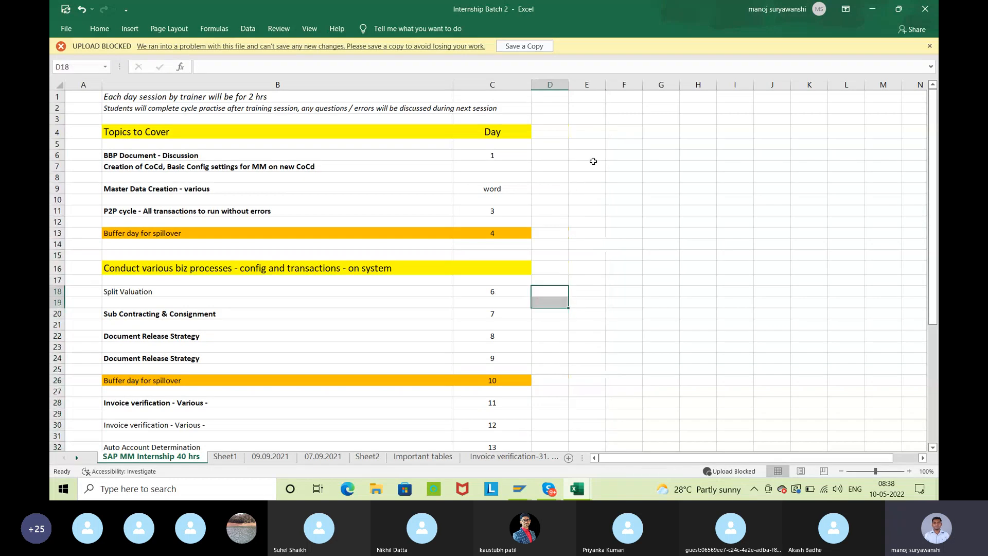
click(557, 165)
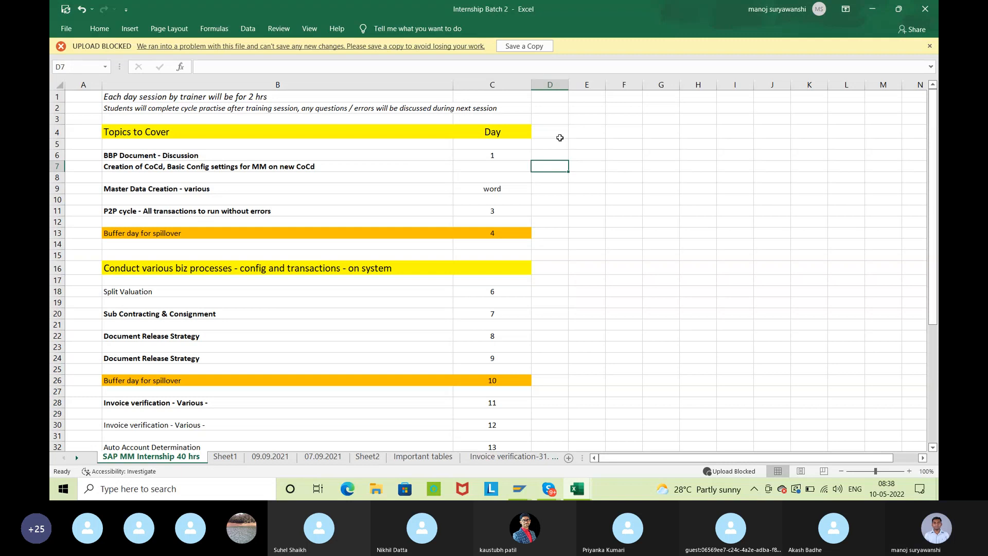
Save the workbook to the Desktop under the new name Internship Batch 9
click(57, 29)
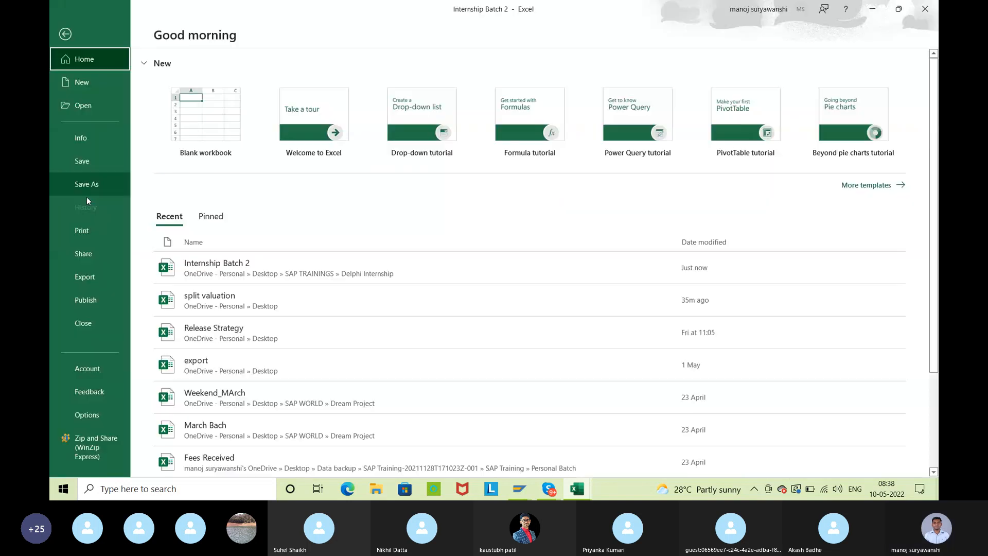
click(98, 186)
click(220, 228)
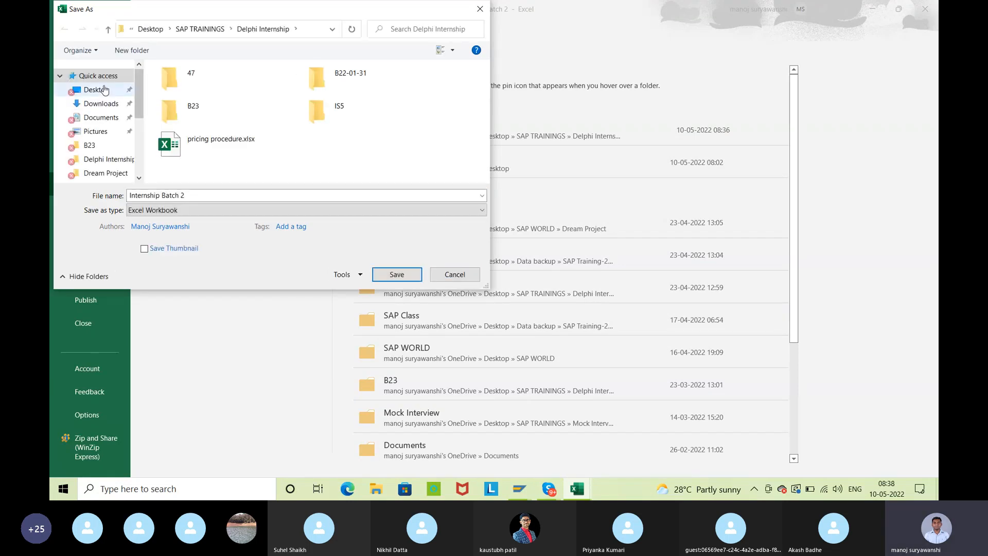
click(96, 90)
click(224, 198)
click(224, 199)
key(BackSpace)
text(9)
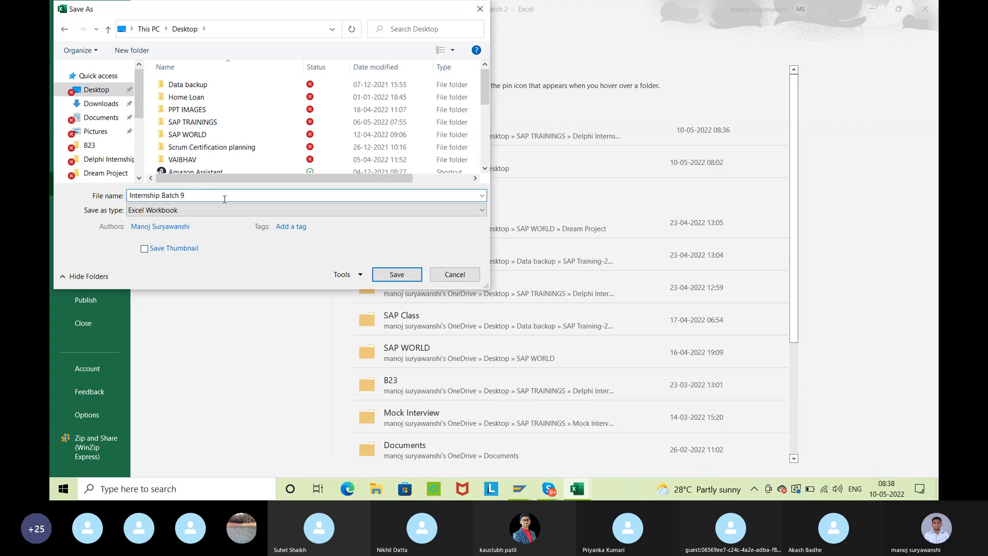
click(401, 280)
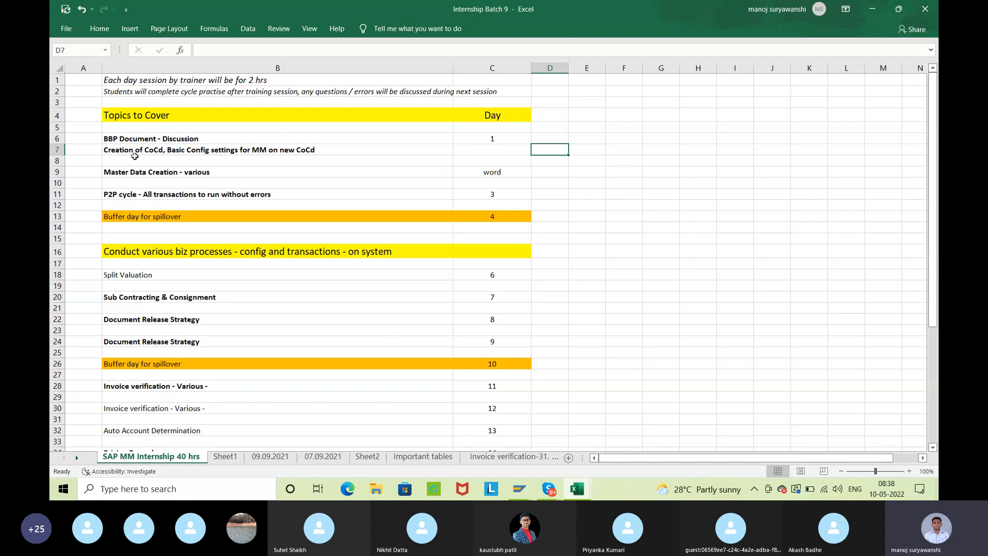
Enter Done in E7, E9 and E11 for the CoCd creation, Master Data Creation and P2P cycle topics
click(580, 149)
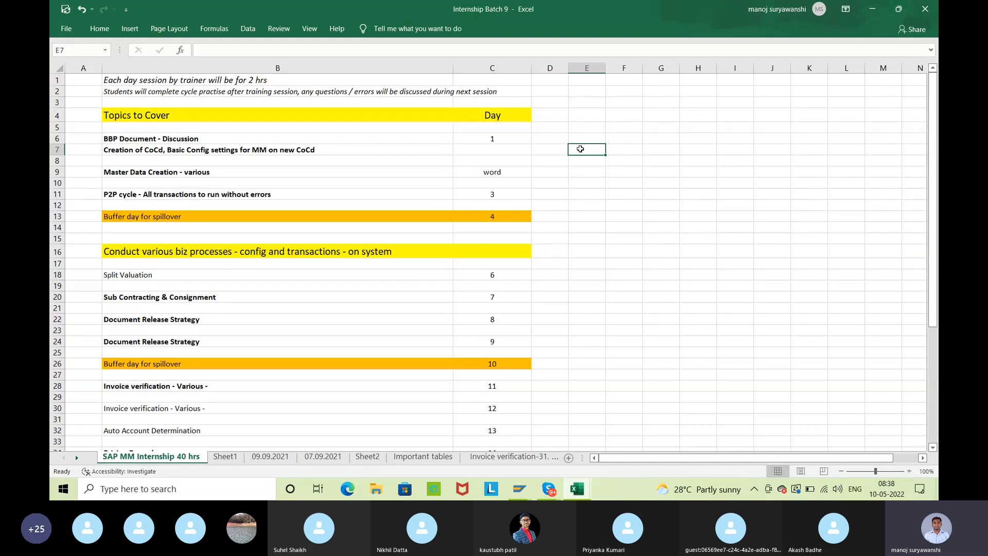
text(Done)
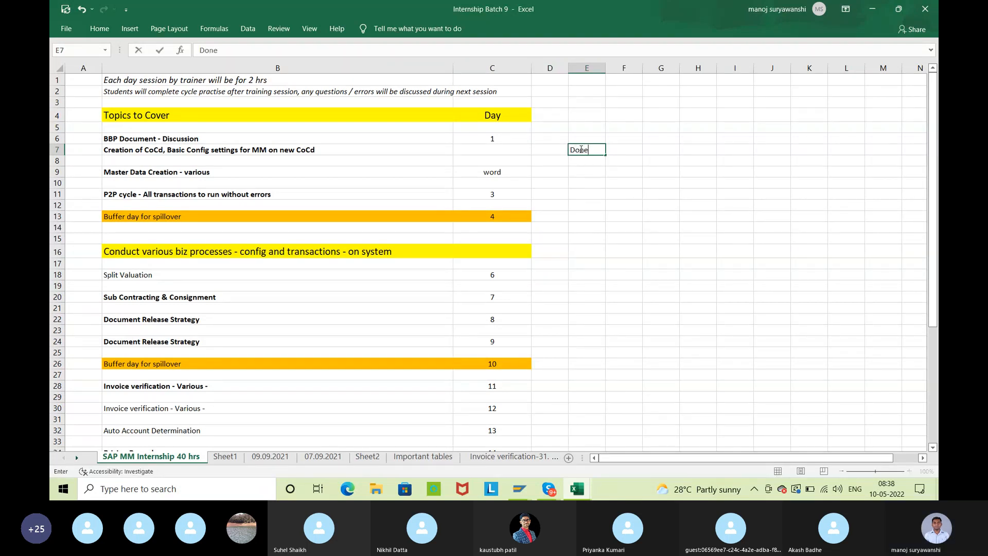
key(Return)
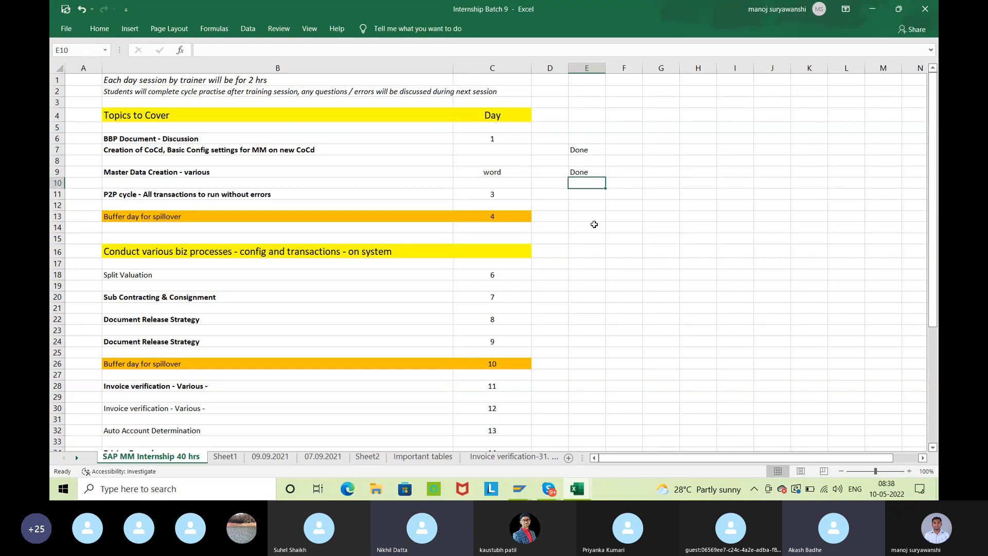
click(586, 173)
text(Done)
key(Return)
key(Down)
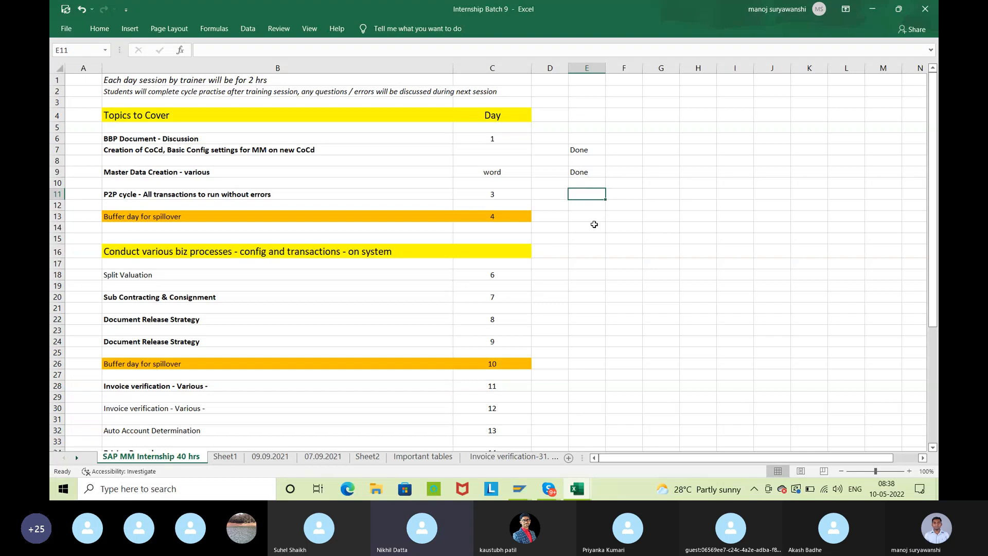
text(Done)
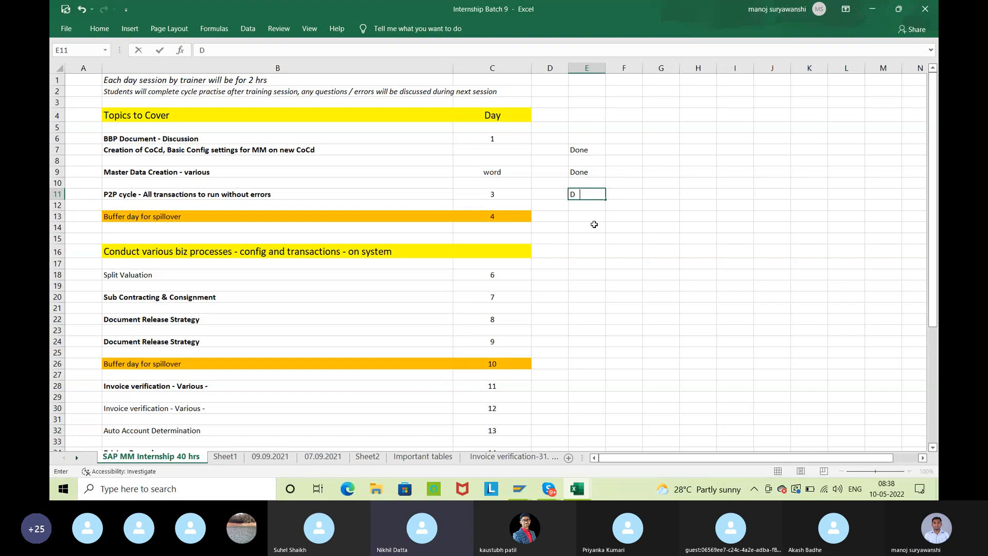
key(Return)
key(Return)
key(Return)
key(Return)
key(Return)
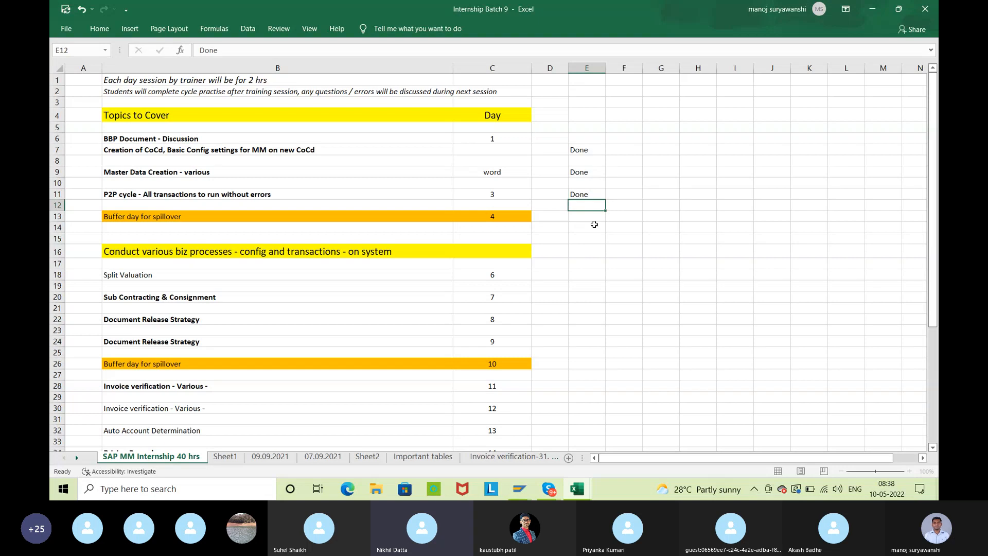
Enter Done in cell E18 for the Split Valuation topic
key(Return)
key(Return)
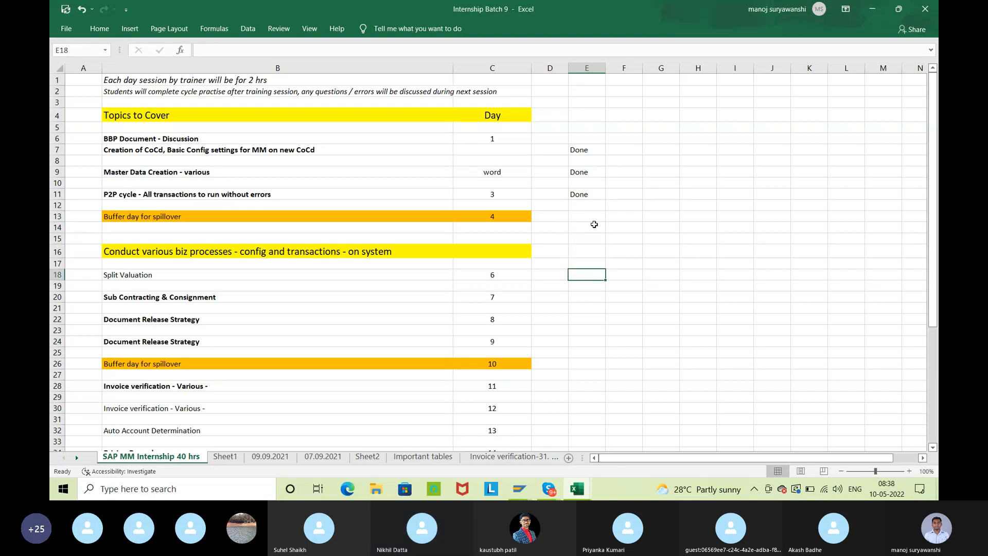
text(Dddone)
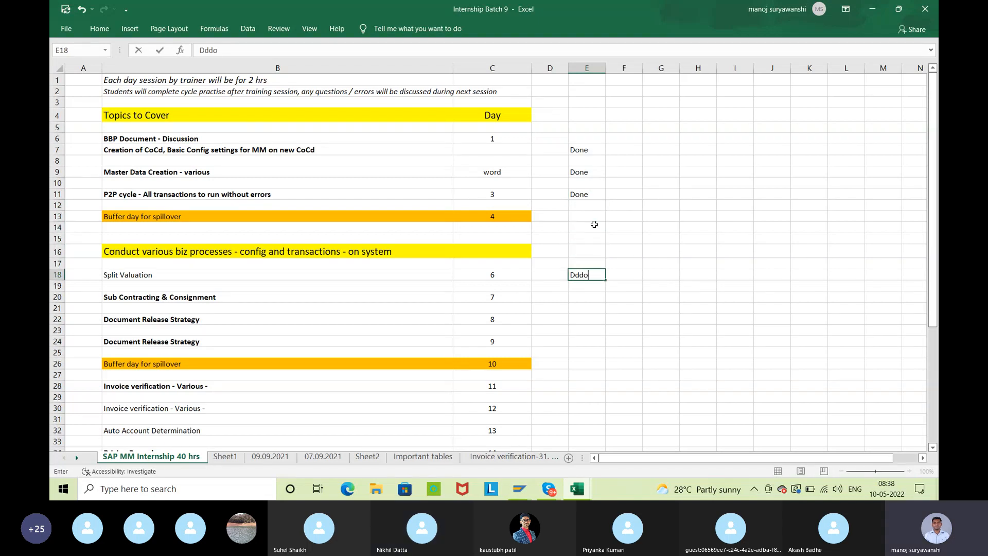
key(BackSpace)
key(BackSpace)
key(BackSpace)
key(BackSpace)
key(BackSpace)
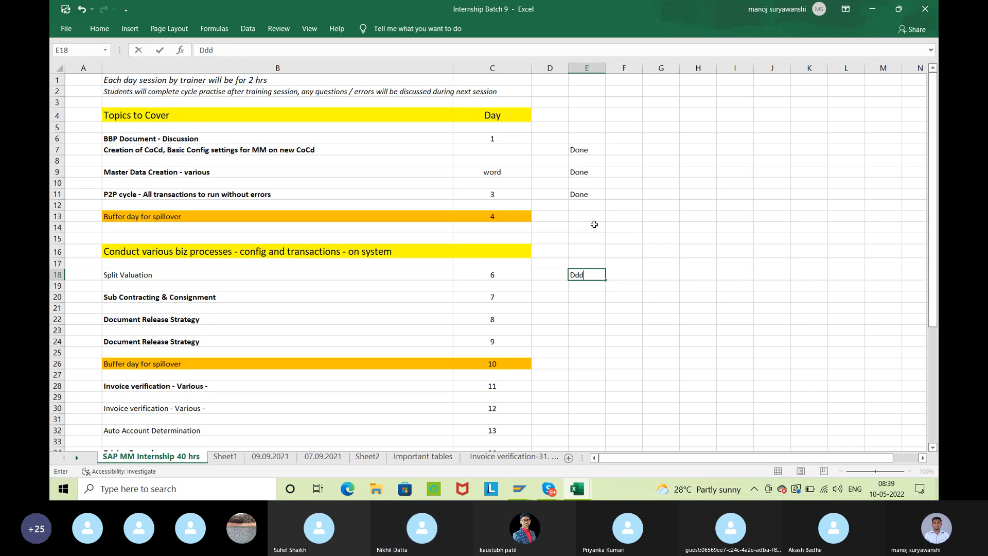
text(e)
key(Return)
key(Return)
key(Return)
key(Return)
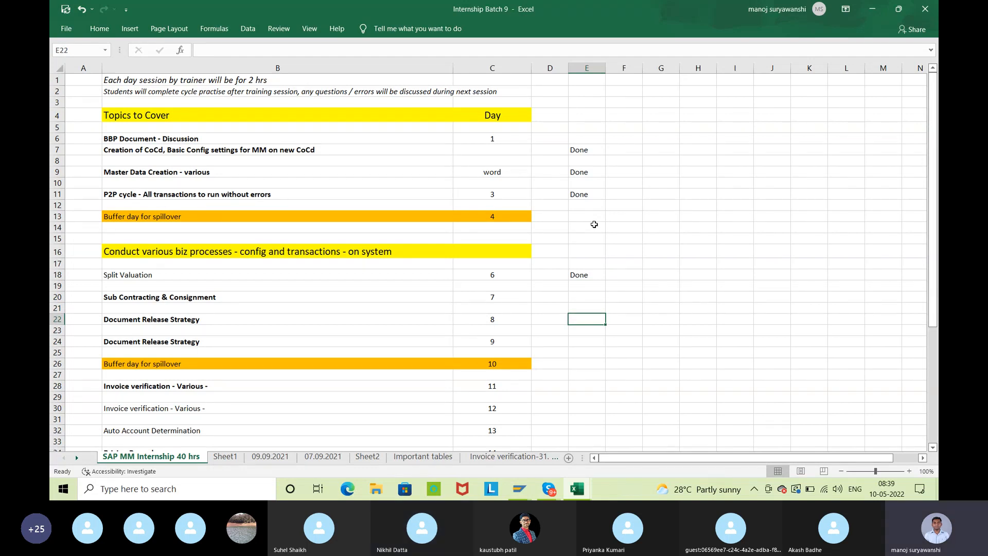
Enter Done in cell E22 for the day 8 Document Release Strategy topic
text(Done)
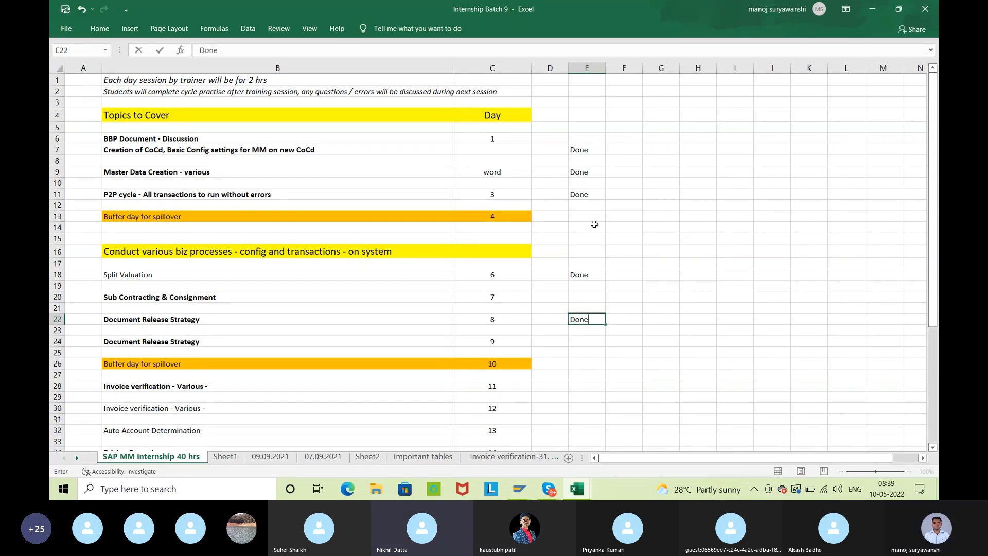
key(Return)
key(Return)
key(Return)
key(Return)
key(Return)
key(Return)
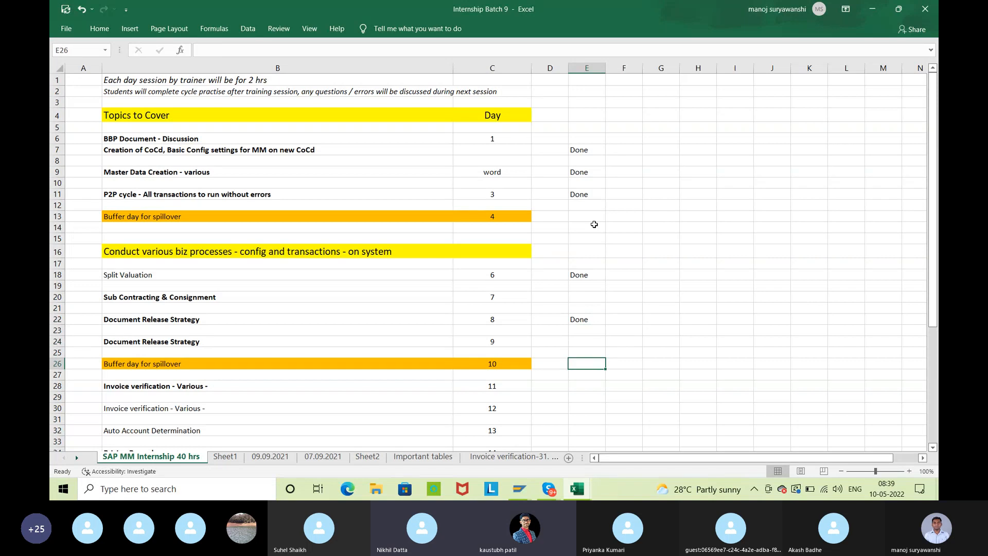
Enter Done in cell E33, just below the Auto Account Determination row
key(Return)
key(Return)
key(Return)
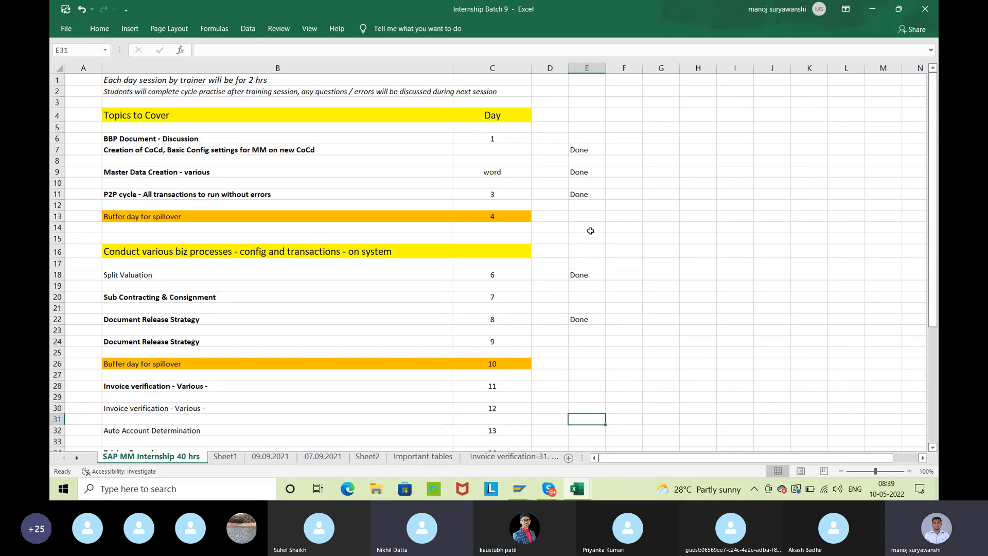
scroll(369, 331, down, 2)
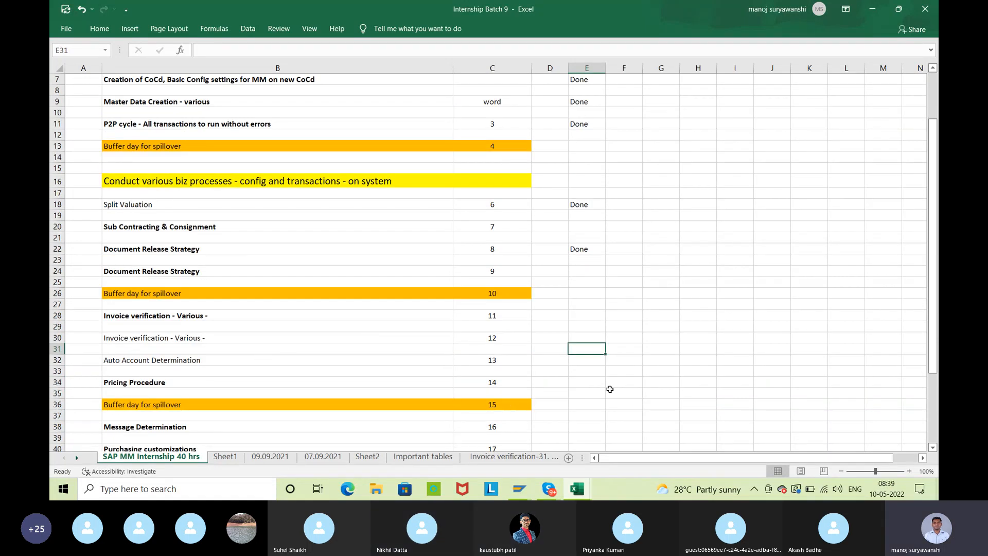
click(591, 373)
text(D)
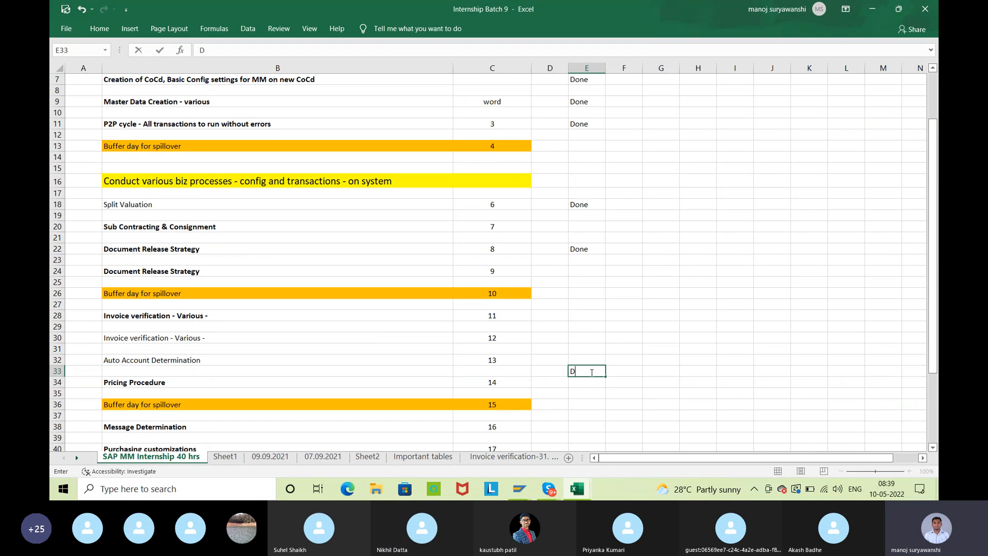
text(one)
key(Return)
key(Return)
key(Return)
key(Return)
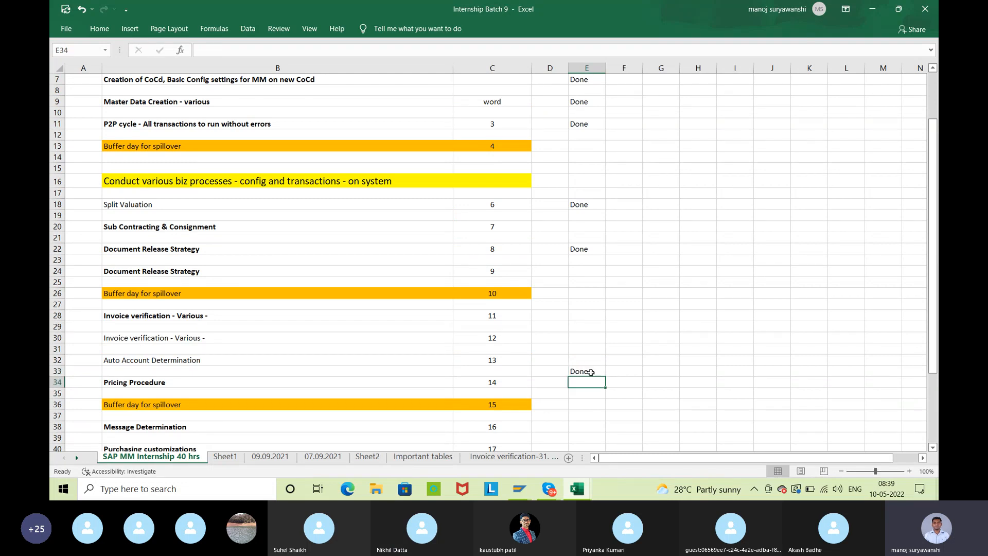
key(Return)
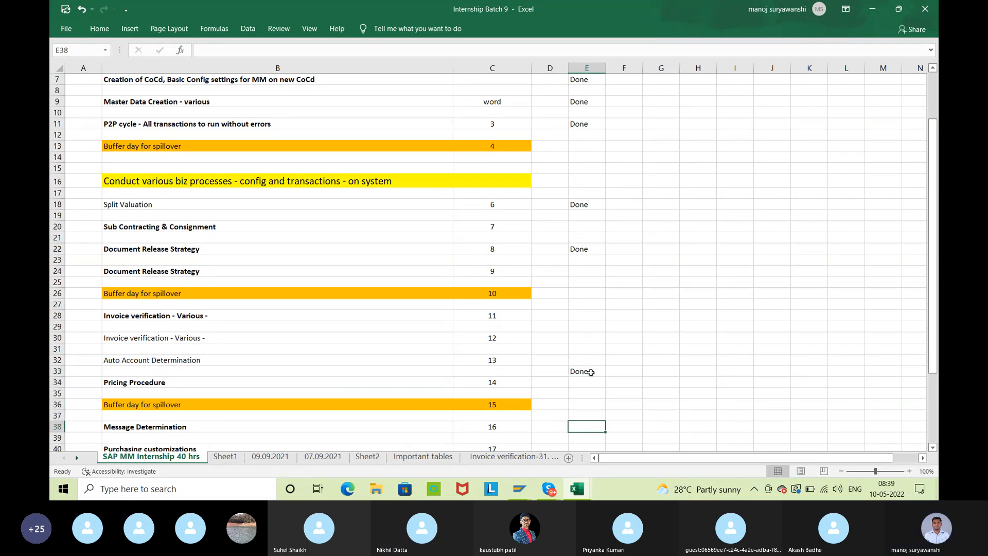
Review the whole topic plan and its Done marks, down to the row on important tables for MM
scroll(590, 372, down, 4)
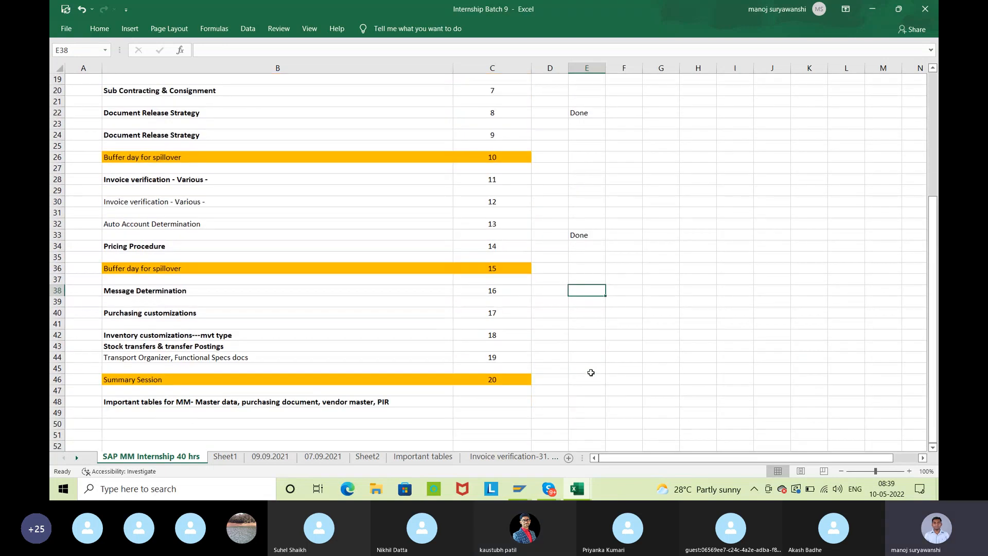
scroll(590, 372, down, 1)
scroll(591, 375, up, 6)
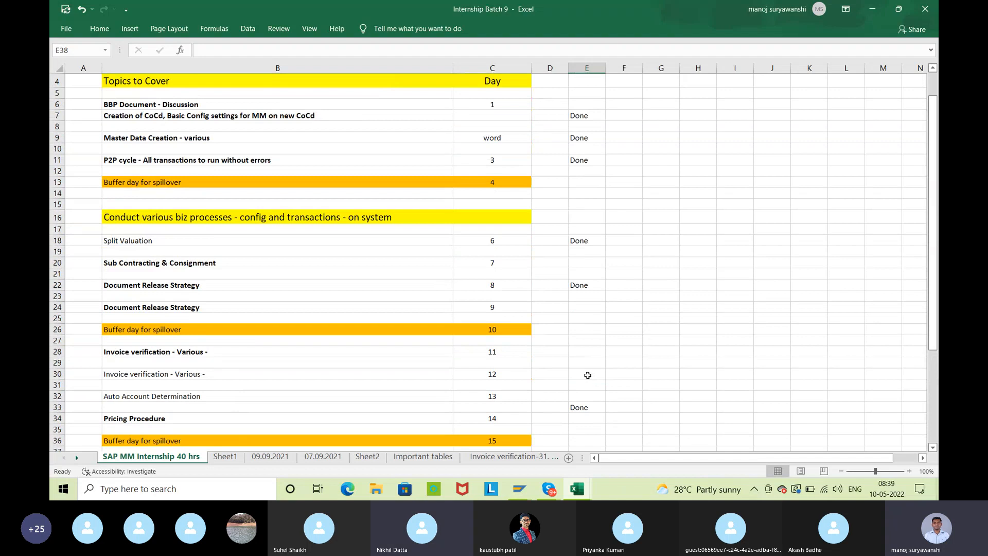
scroll(588, 375, up, 1)
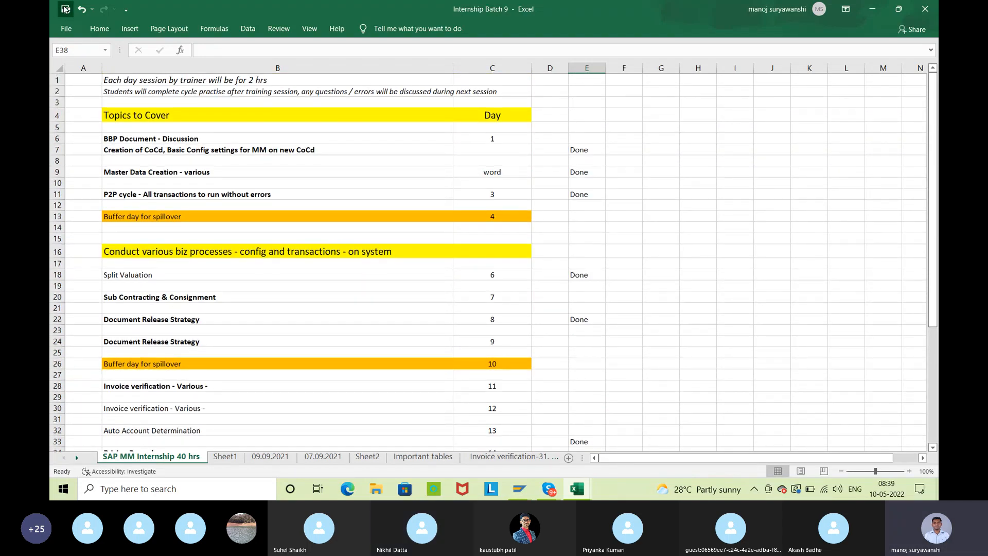
scroll(496, 309, down, 7)
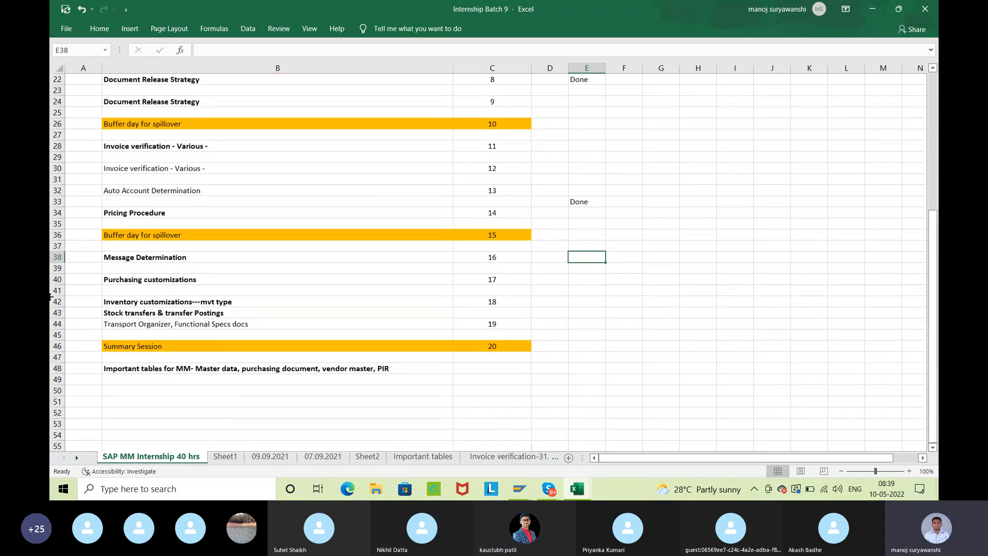
click(161, 368)
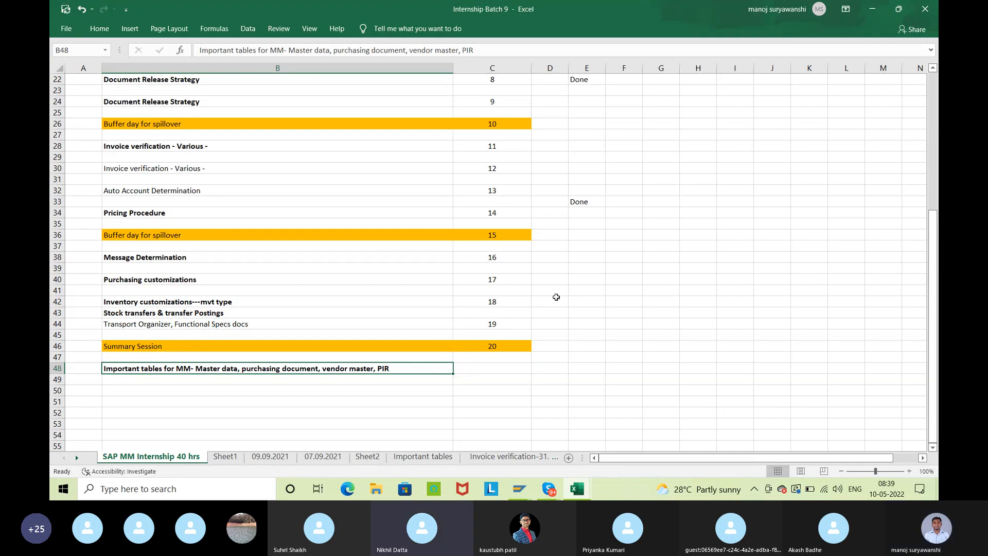
scroll(556, 297, up, 2)
scroll(556, 297, up, 1)
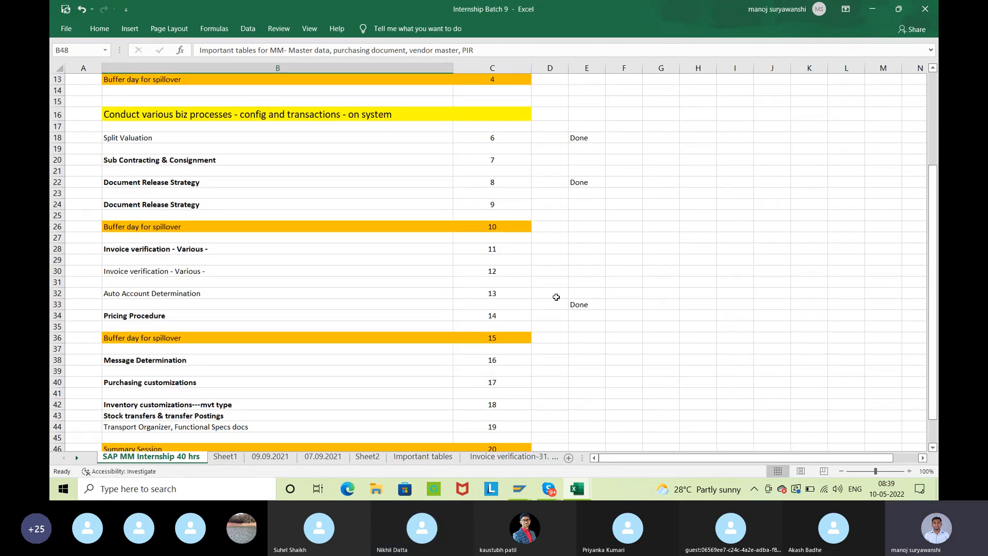
scroll(556, 297, up, 1)
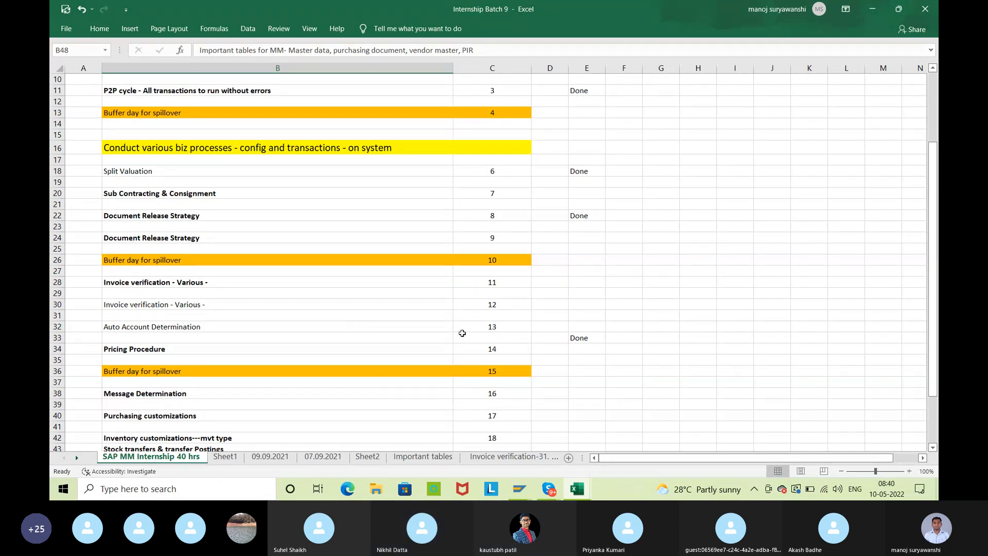
scroll(462, 333, down, 2)
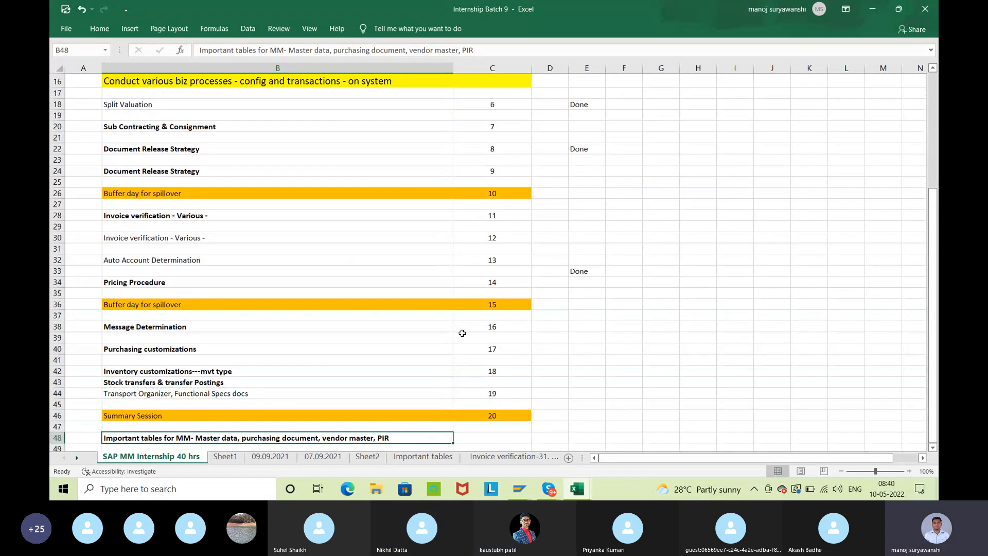
scroll(463, 333, up, 2)
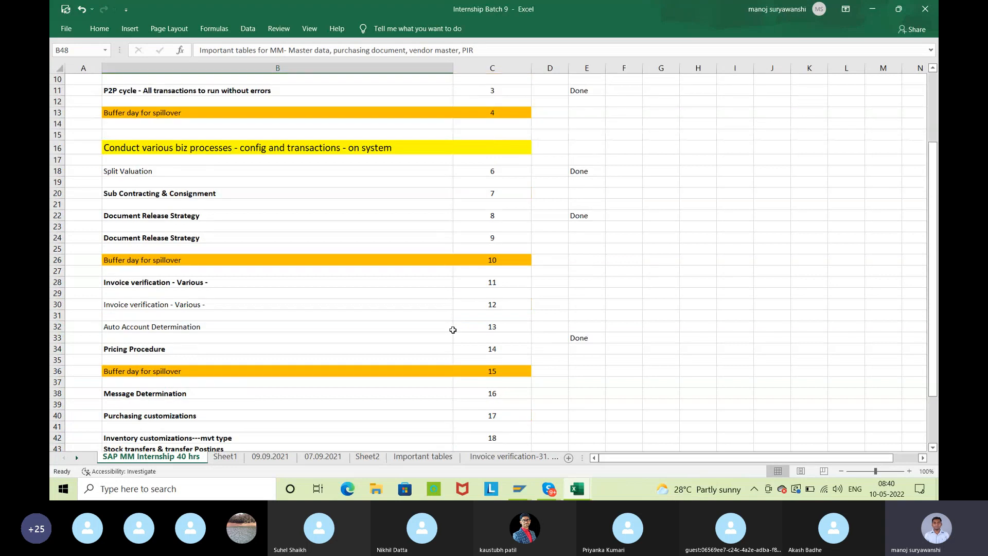
Examine the Sub Contracting & Consignment, Inventory customizations and Stock transfers topics against the completion marks in column E
click(582, 197)
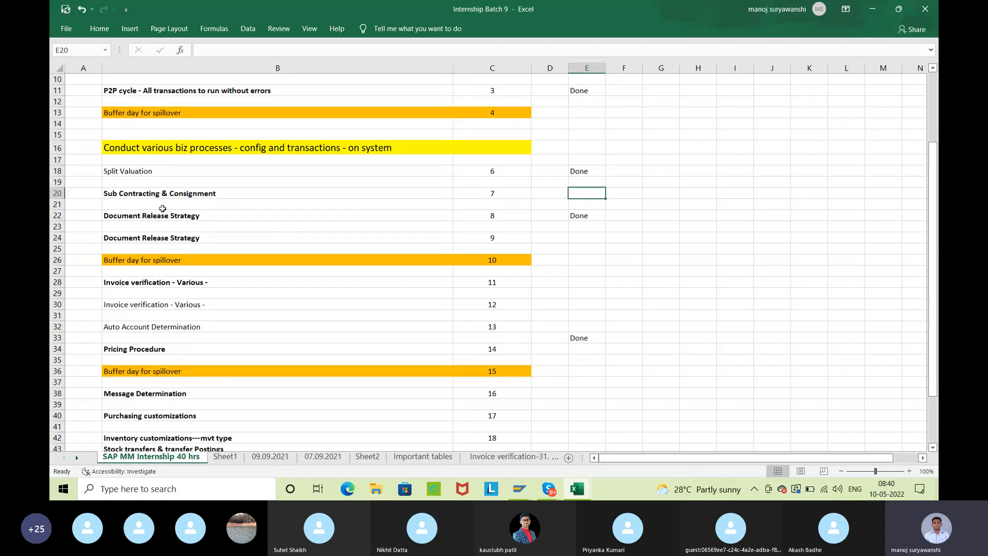
click(132, 192)
click(594, 192)
scroll(528, 299, down, 1)
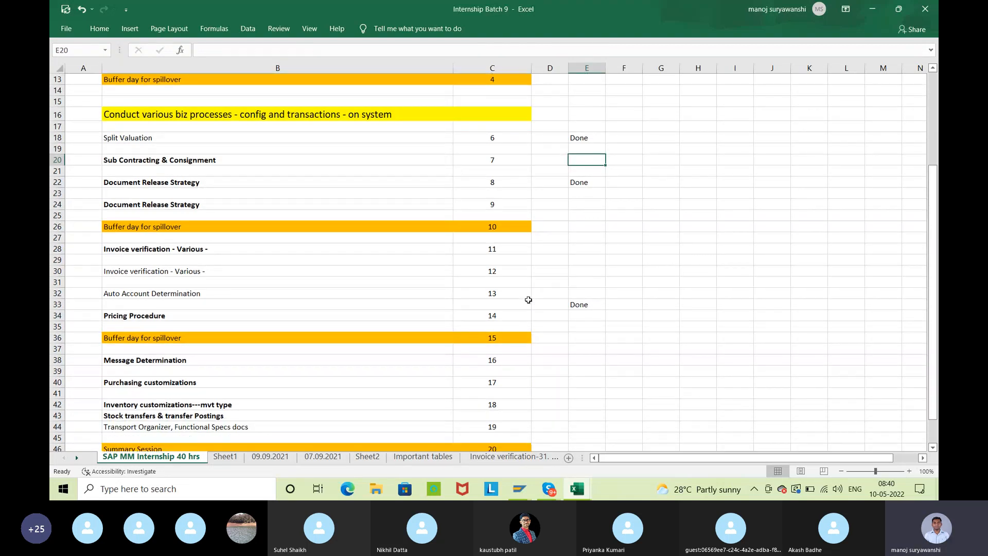
scroll(529, 299, down, 3)
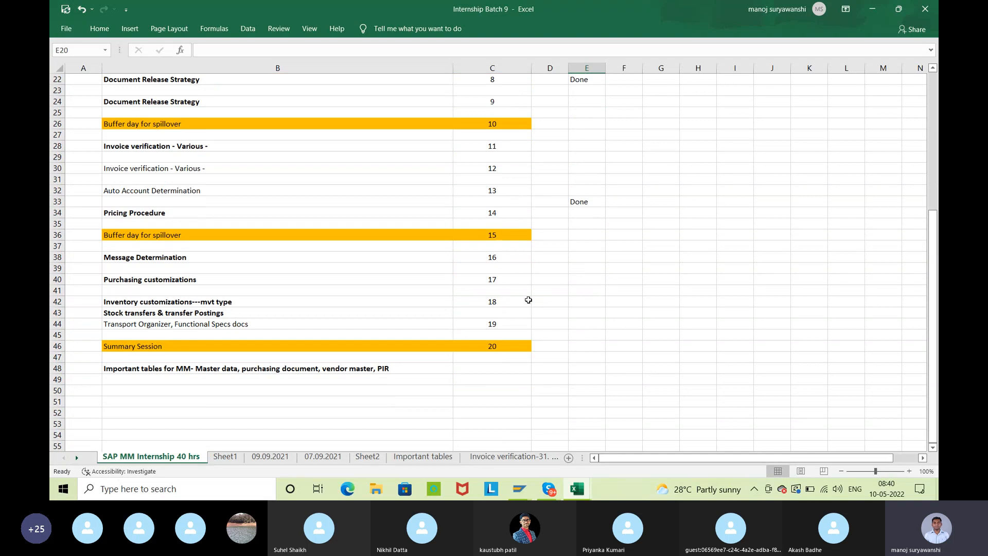
click(238, 301)
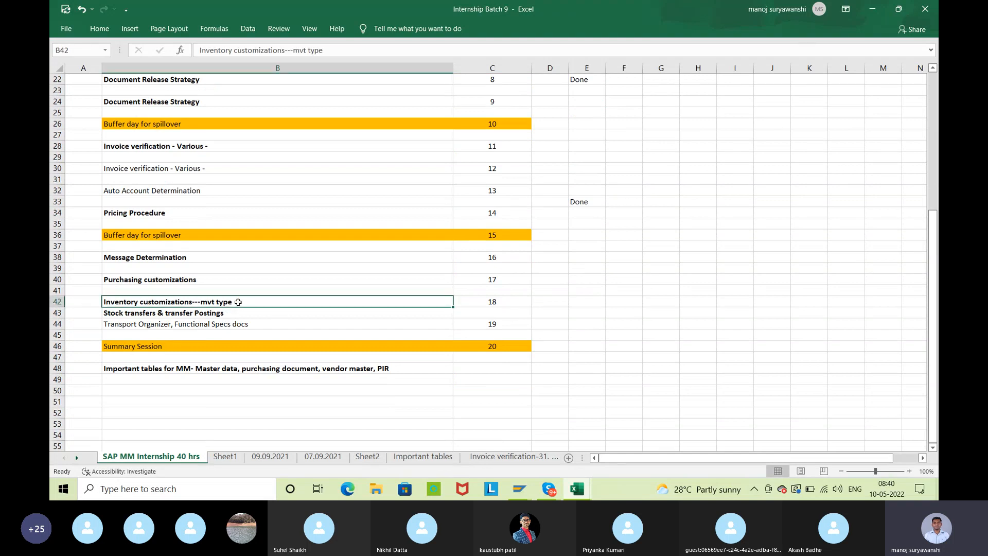
click(257, 312)
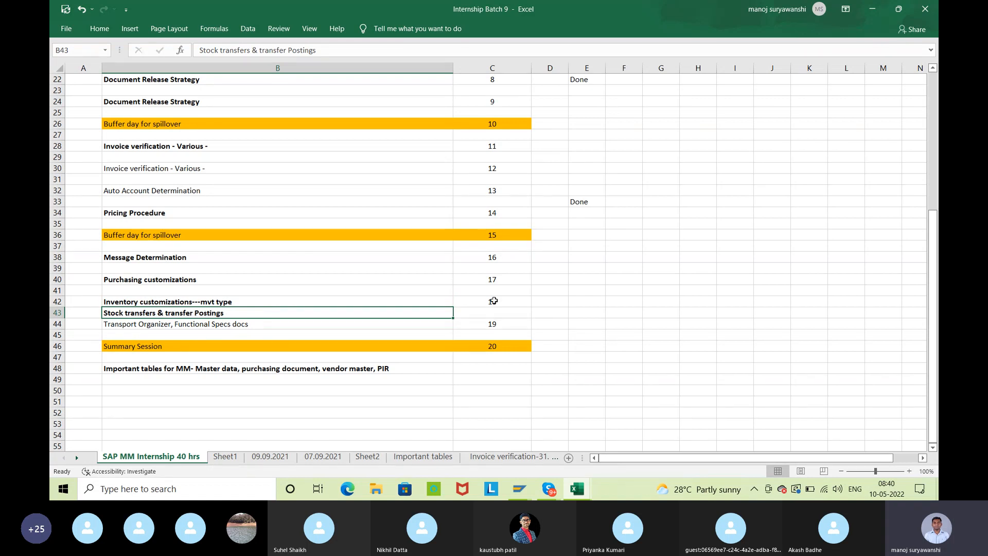
scroll(462, 305, up, 2)
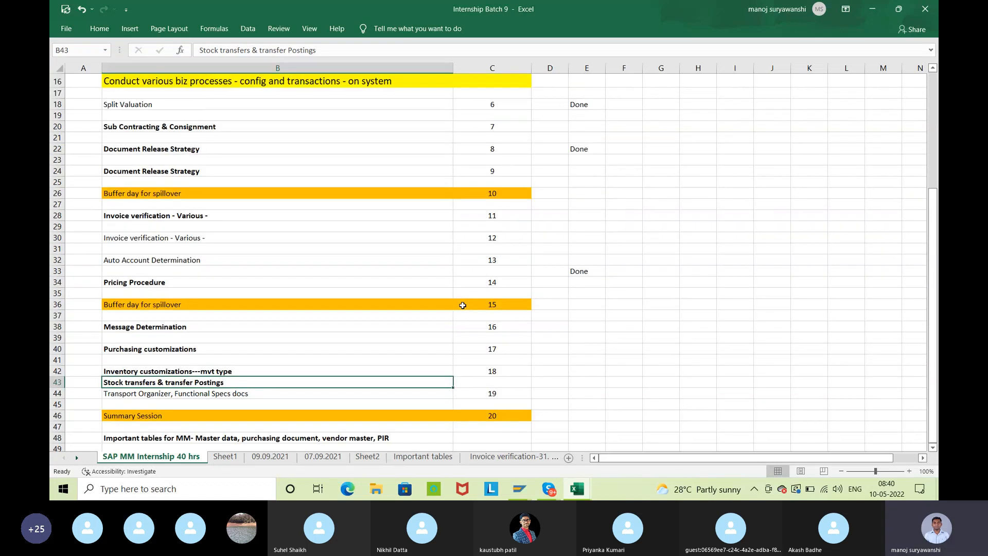
scroll(462, 305, up, 1)
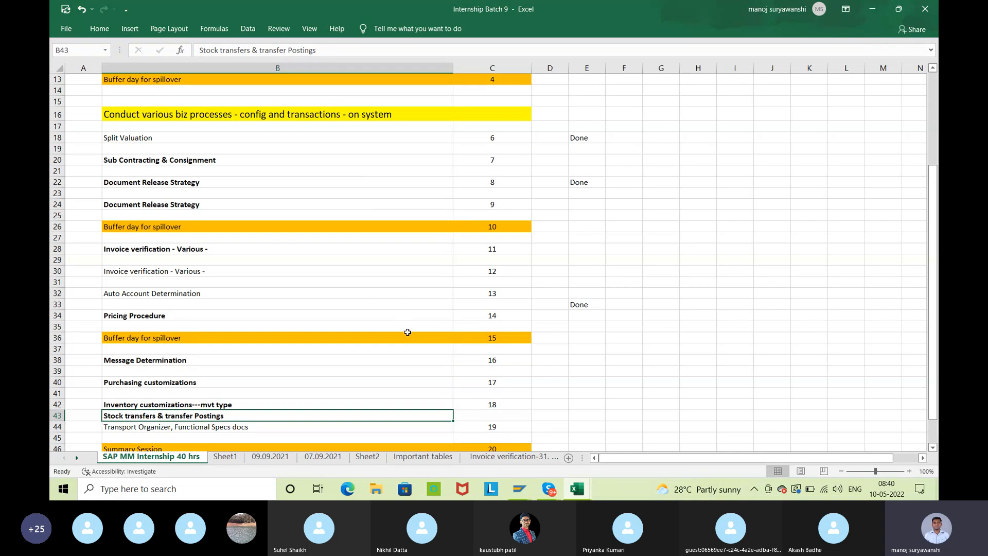
scroll(408, 331, down, 1)
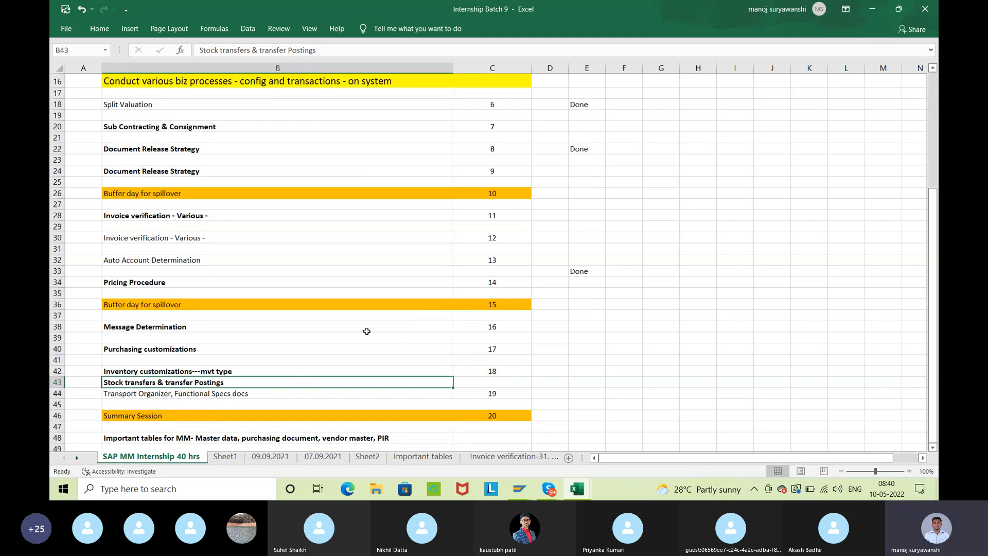
scroll(381, 321, up, 2)
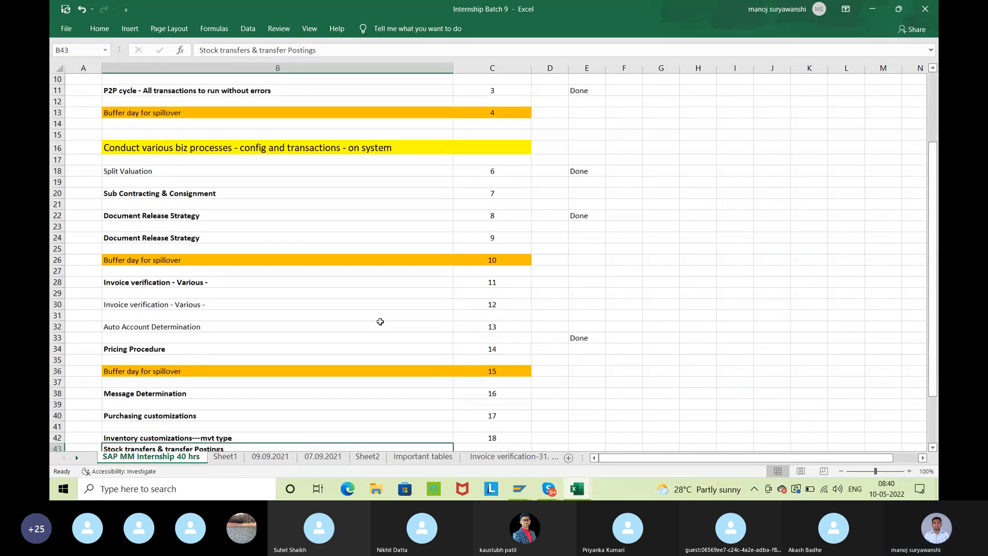
Review the topic plan around Pricing Procedure and its Done marks, ending at the important tables for MM topic in row 48
click(316, 348)
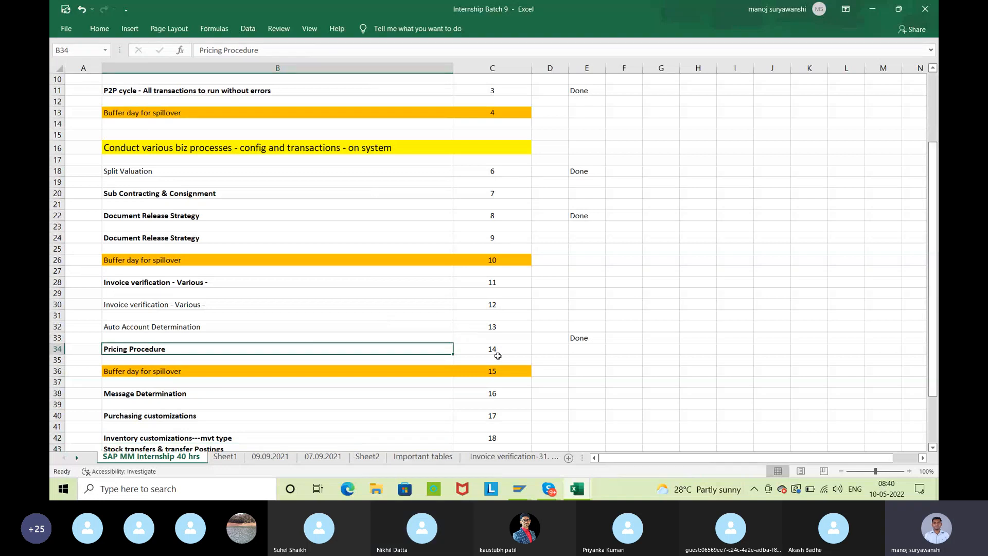
scroll(497, 353, up, 2)
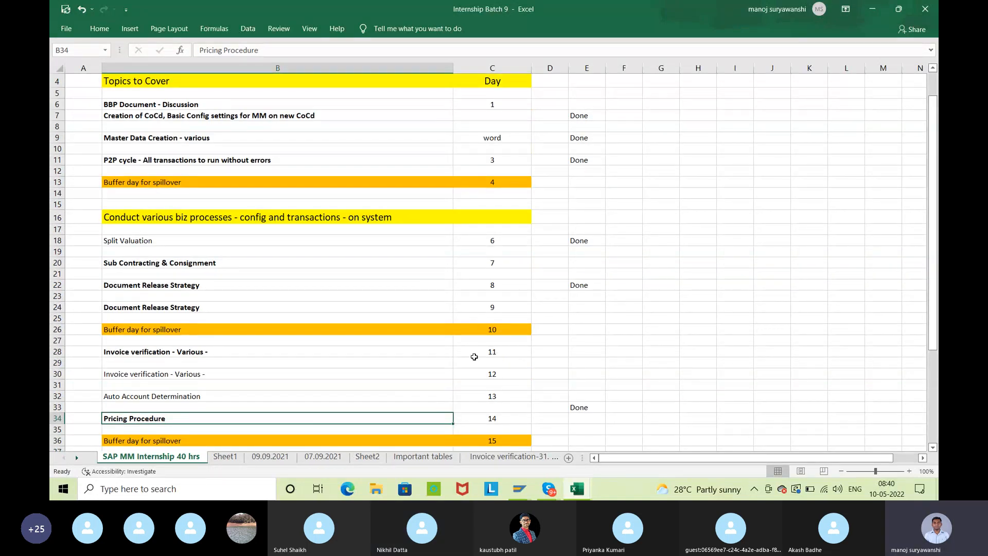
scroll(404, 323, up, 1)
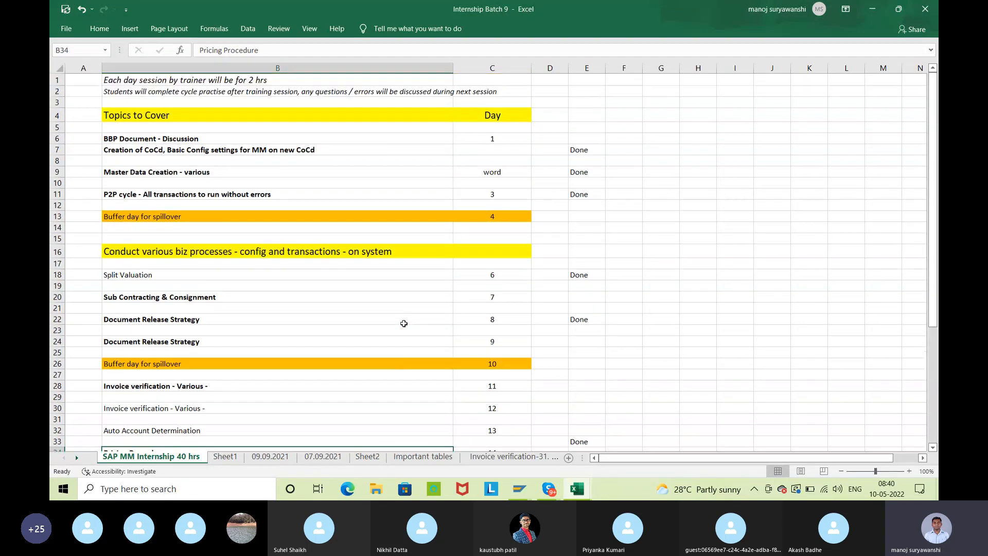
scroll(404, 323, down, 6)
scroll(403, 323, up, 2)
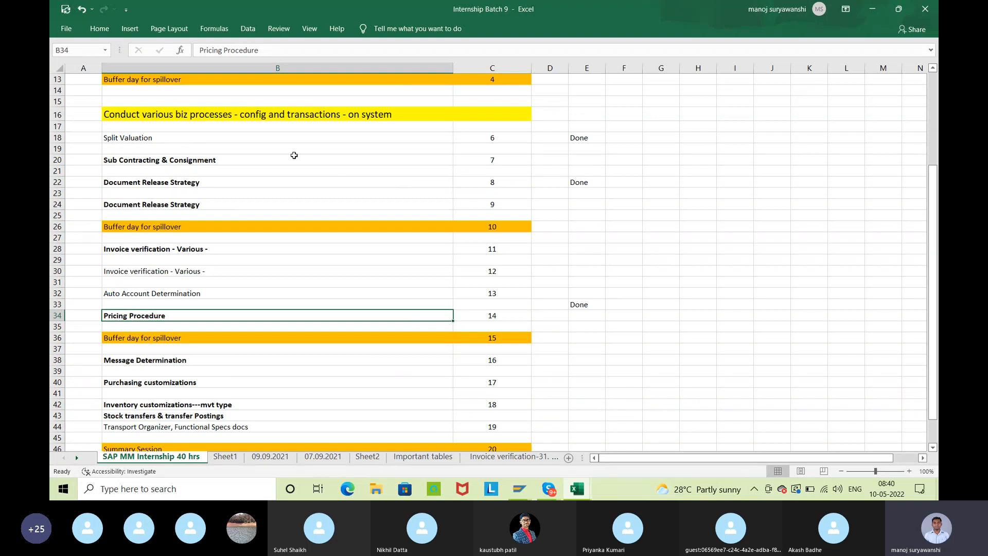
scroll(462, 381, down, 3)
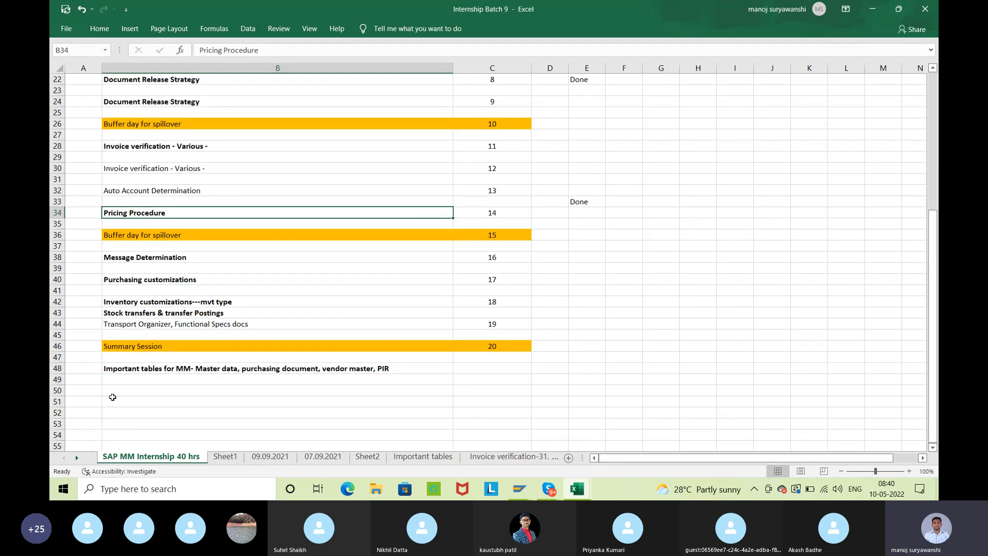
click(168, 368)
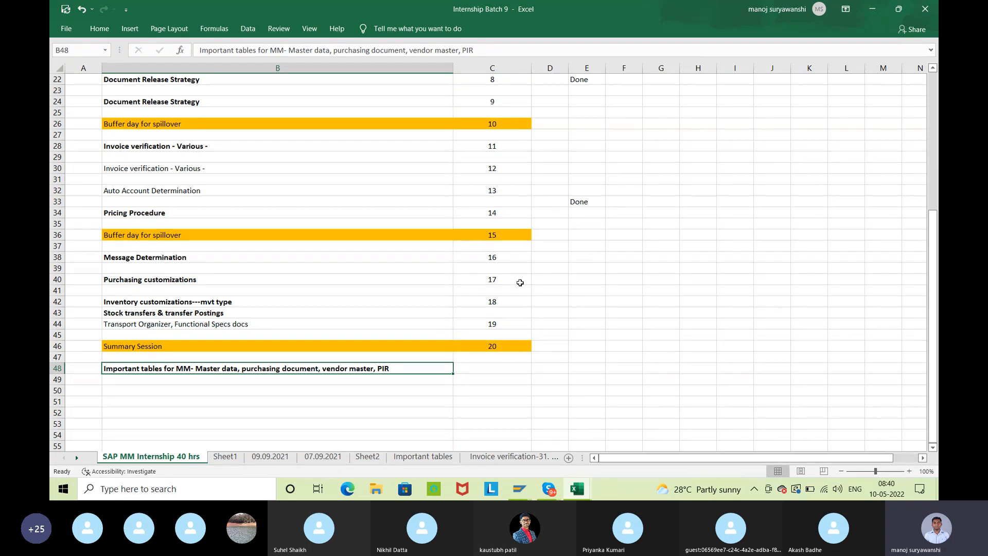
On the Important tables sheet, bold the material master headings from General data to Description- material in B3:F3
click(423, 455)
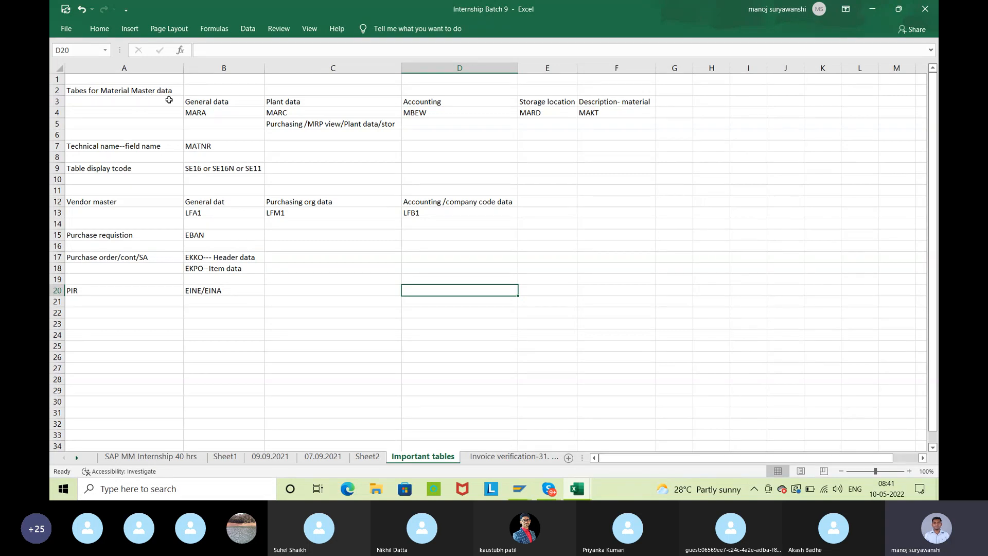
click(229, 103)
drag(233, 105, 622, 107)
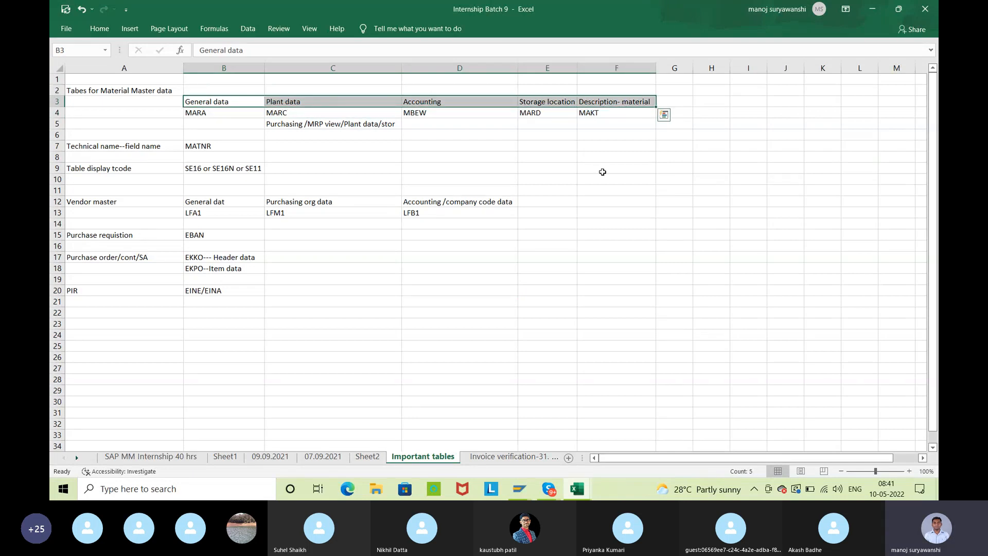
key(ctrl+b)
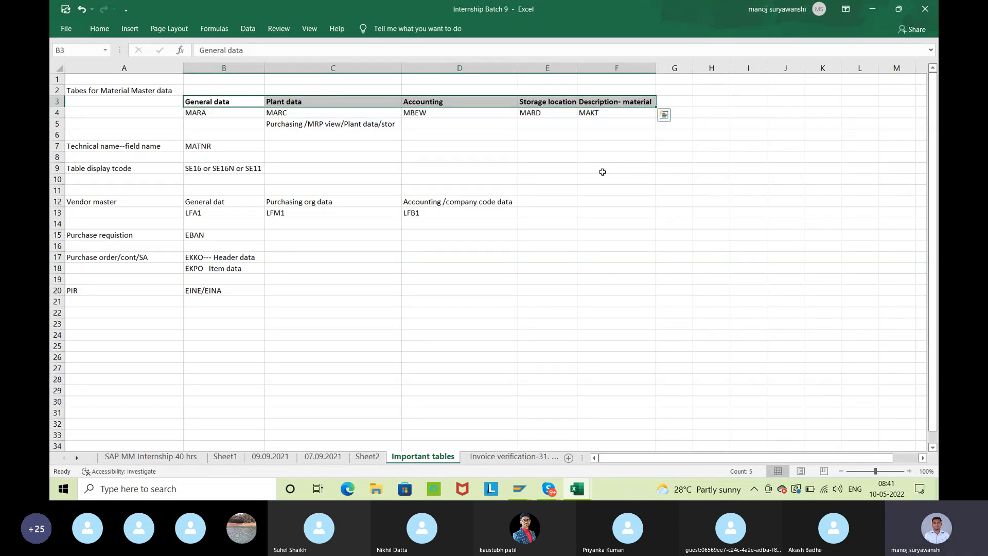
Examine the material master table names in row 4, the technical field name in row 7 and the table display tcodes in row 9
click(230, 112)
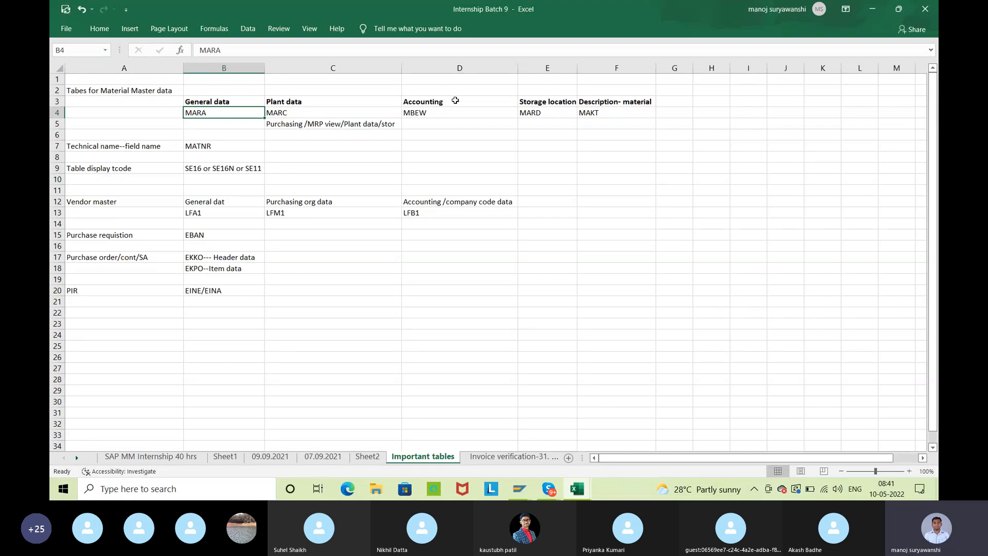
click(454, 114)
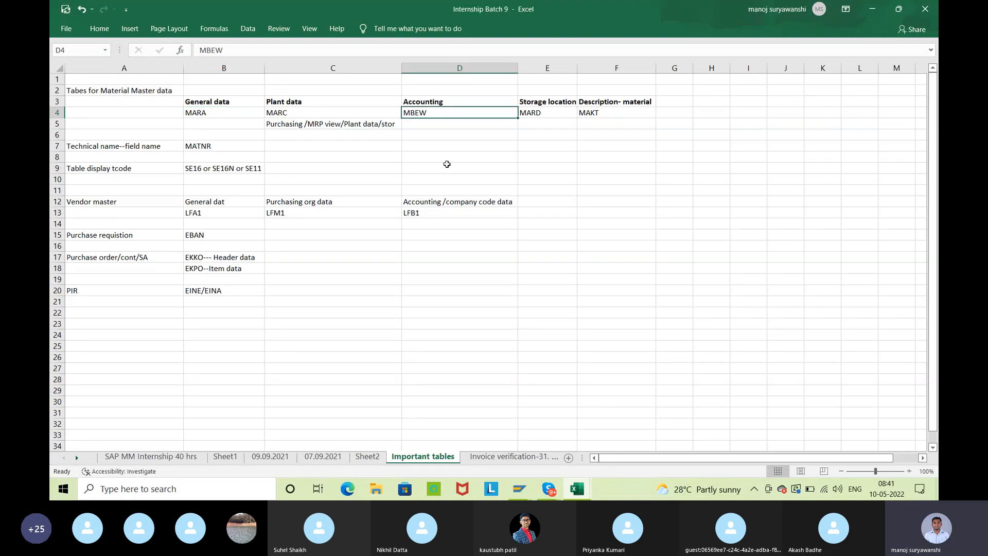
click(544, 110)
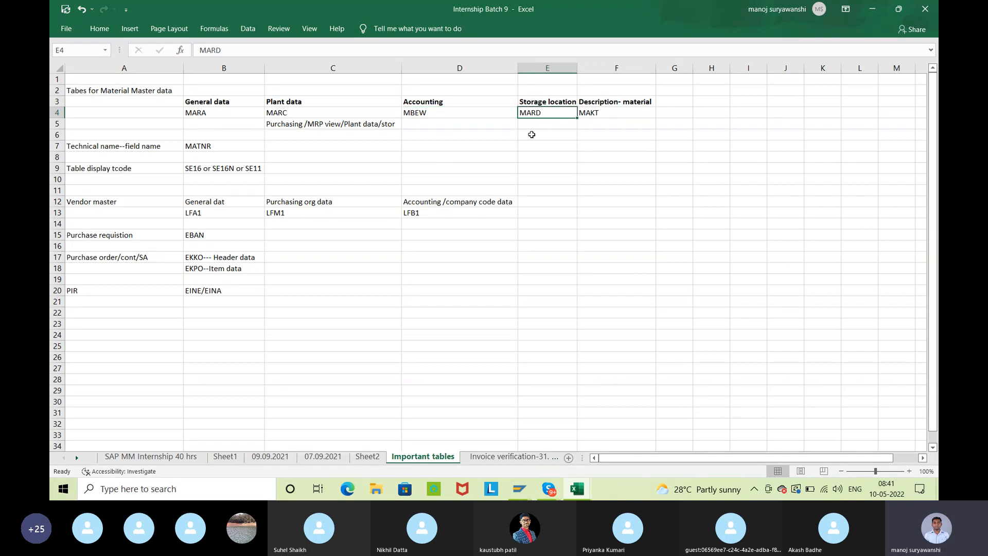
click(614, 102)
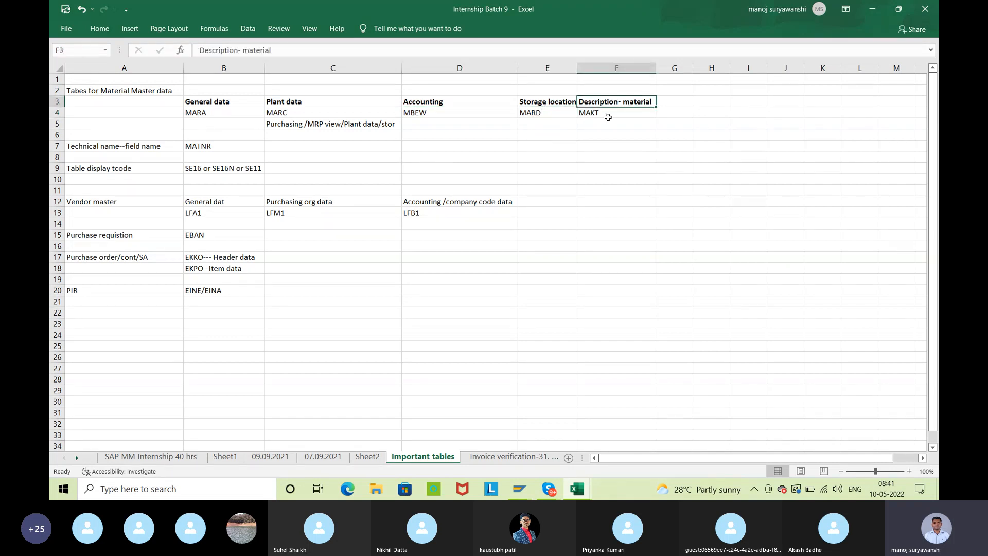
click(608, 117)
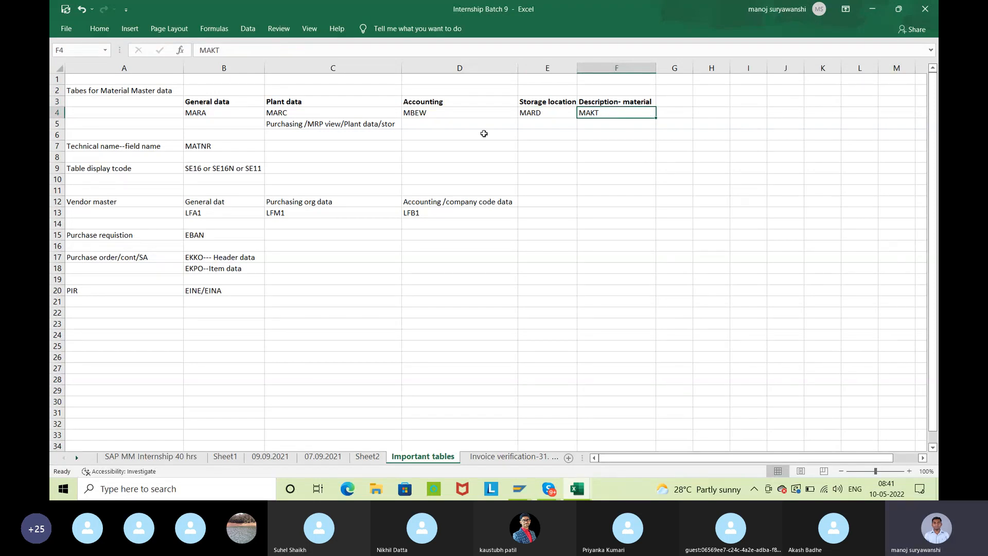
click(136, 149)
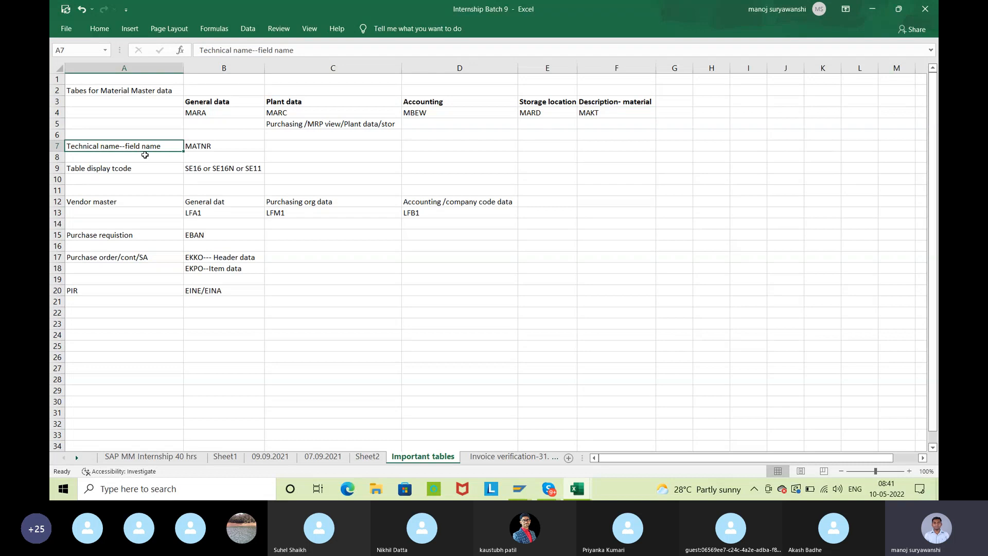
click(198, 144)
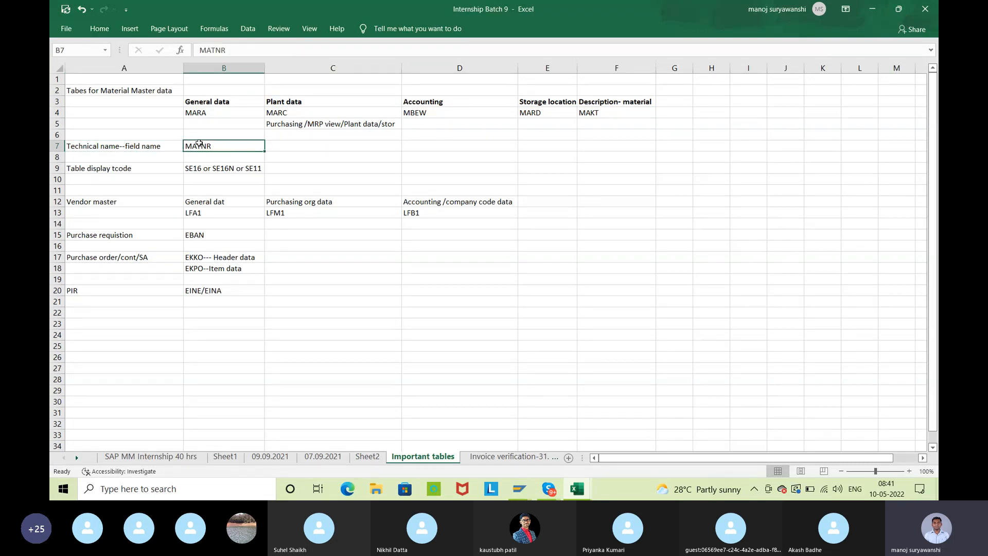
click(189, 172)
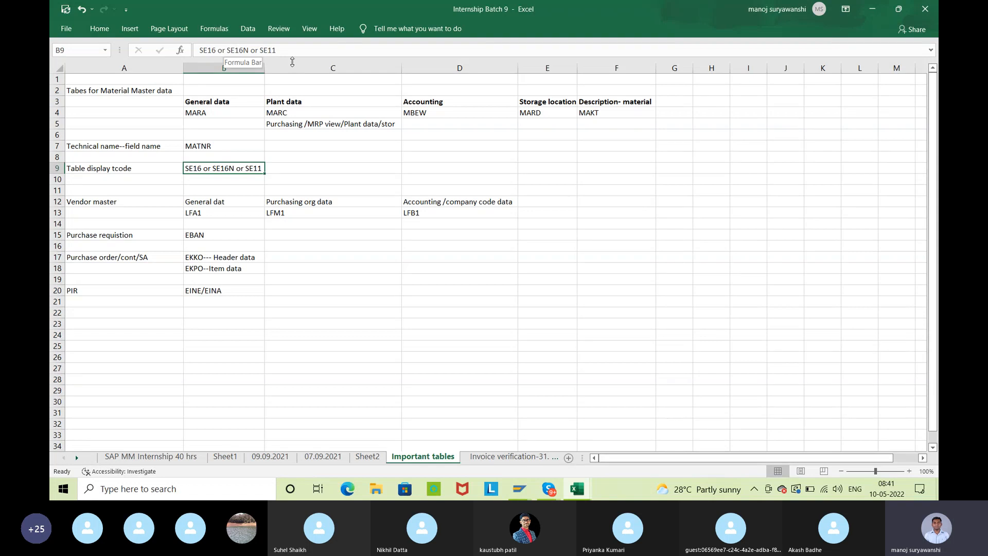
Bold the Vendor master headings in B12:D12 and check the purchasing org and company code table names below them
drag(196, 202, 474, 201)
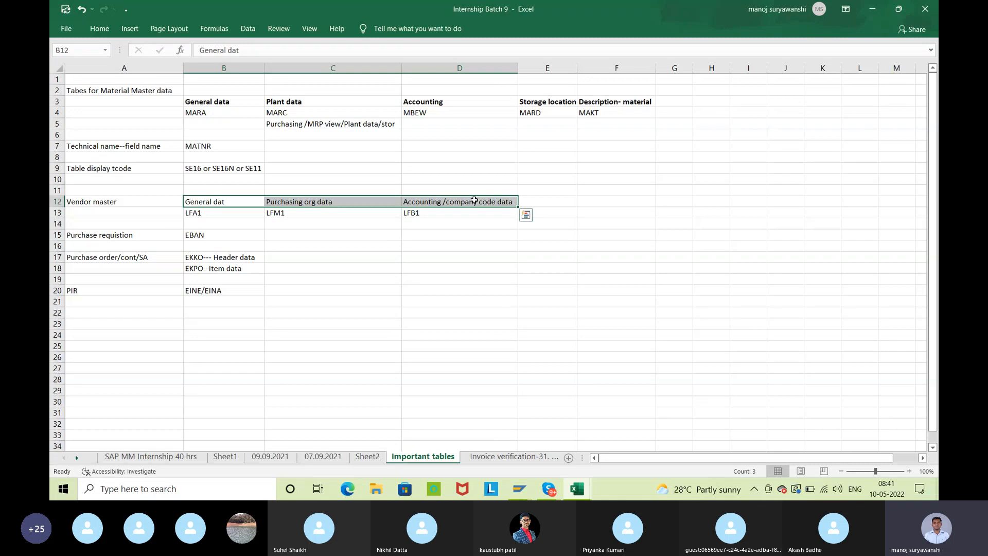
key(ctrl+b)
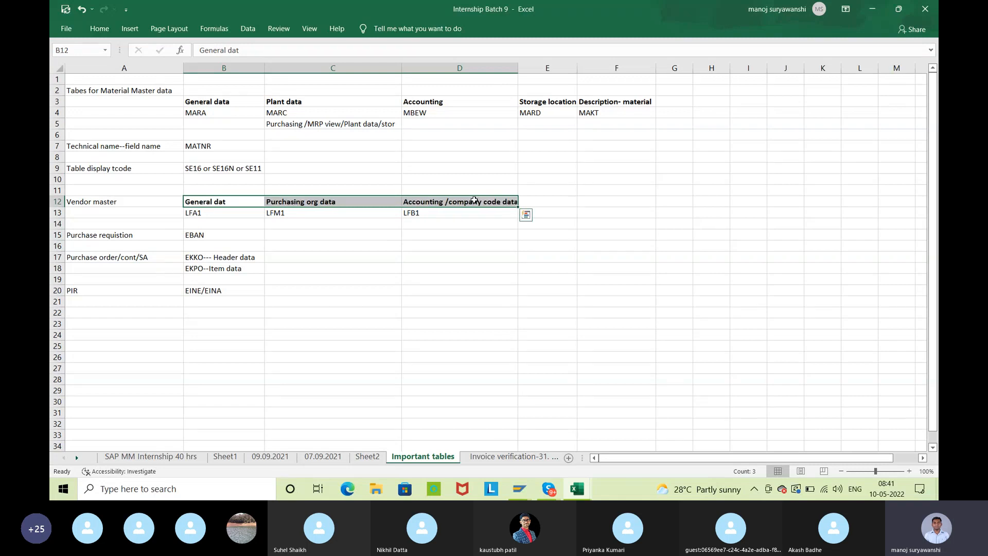
click(440, 243)
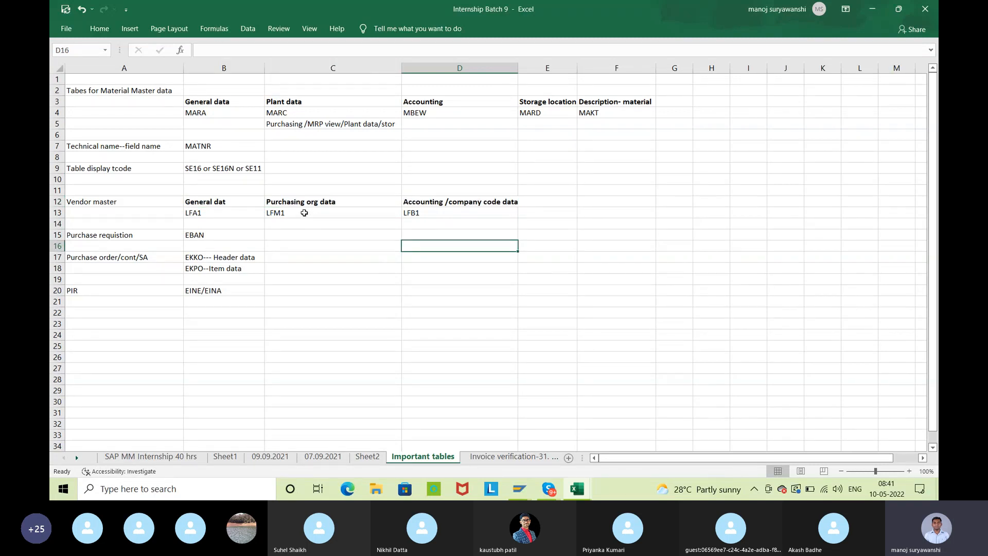
click(304, 213)
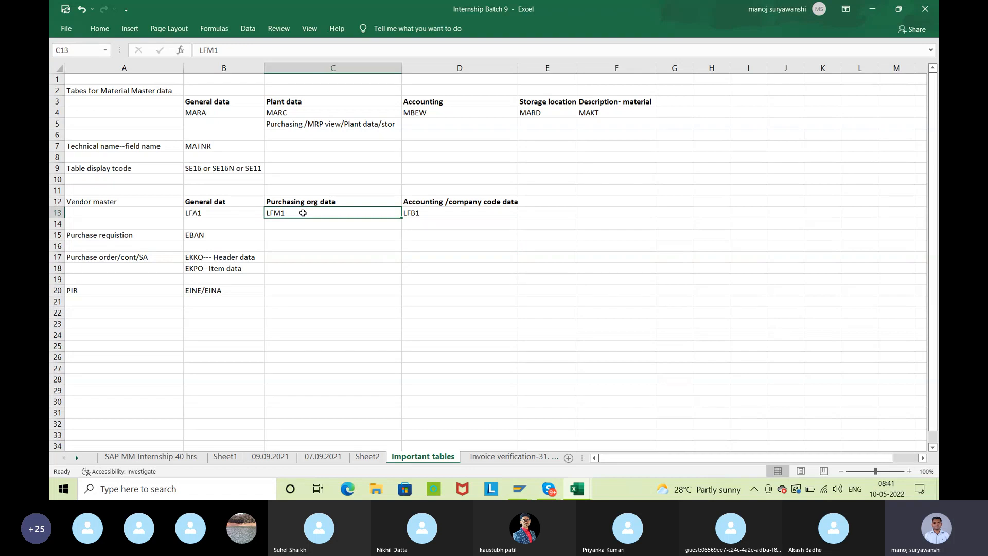
click(418, 214)
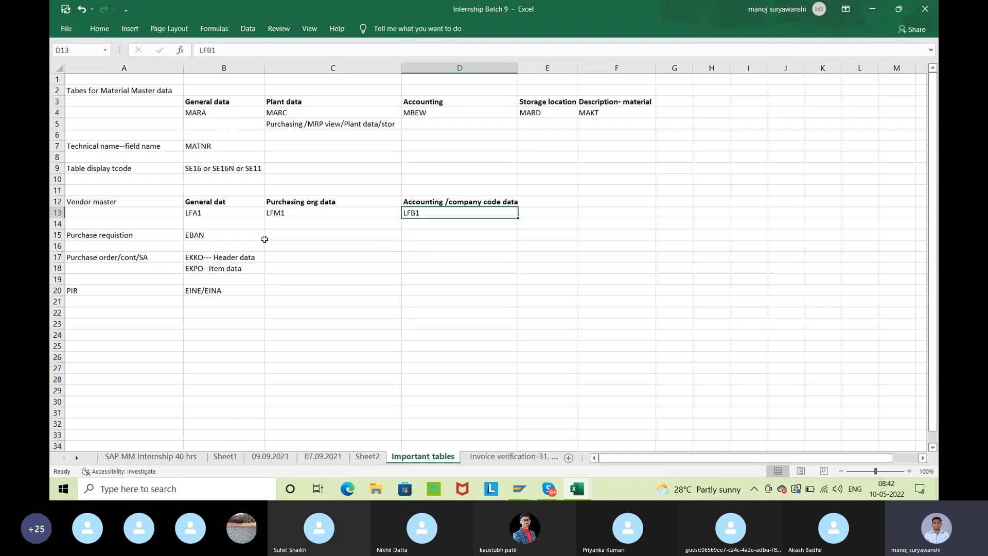
Bold the Purchase requistion label in cell A15, beside its EBAN table name
click(236, 238)
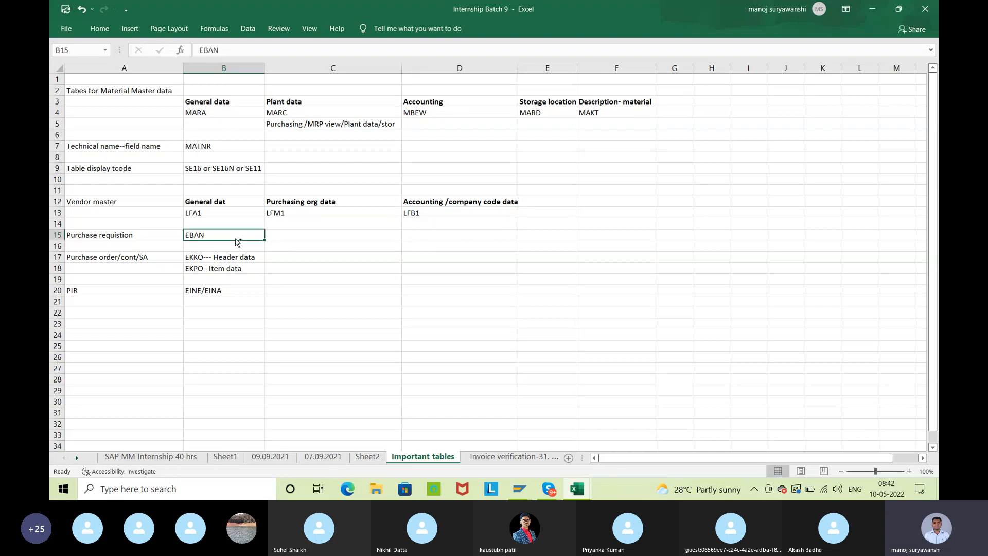
click(148, 234)
key(ctrl+b)
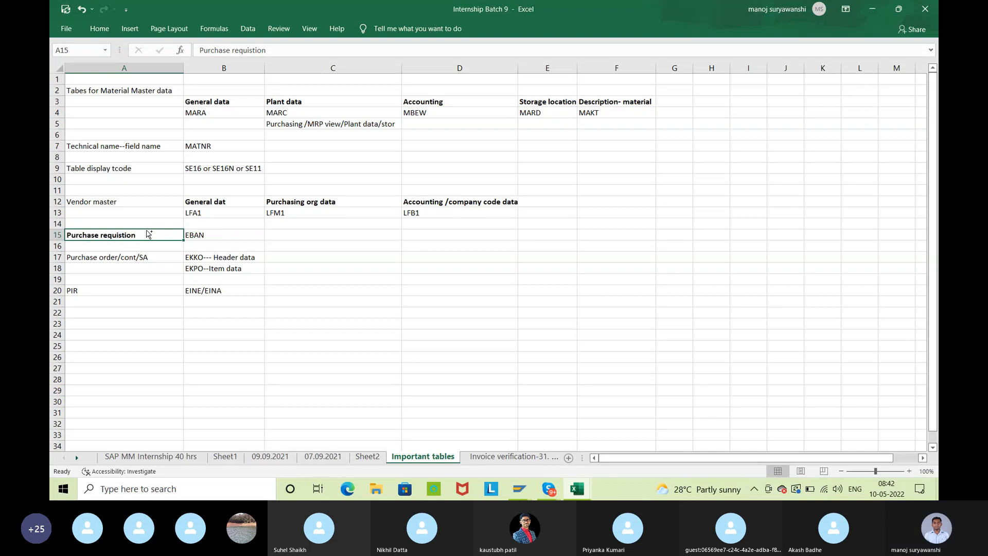
click(208, 232)
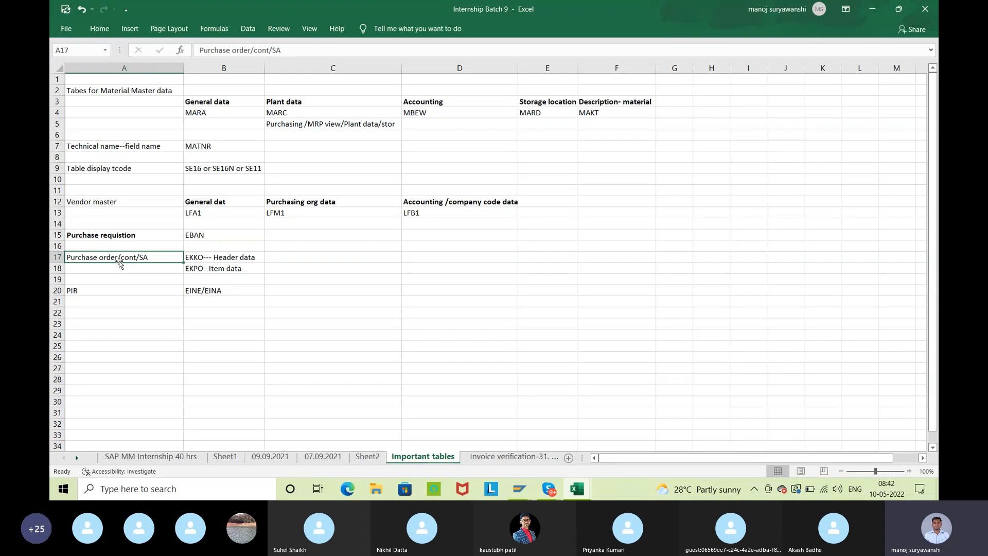
Append /RFQ to the purchase order label in cell A17 so it reads Purchase order/cont/SA/RFQ
double_click(164, 256)
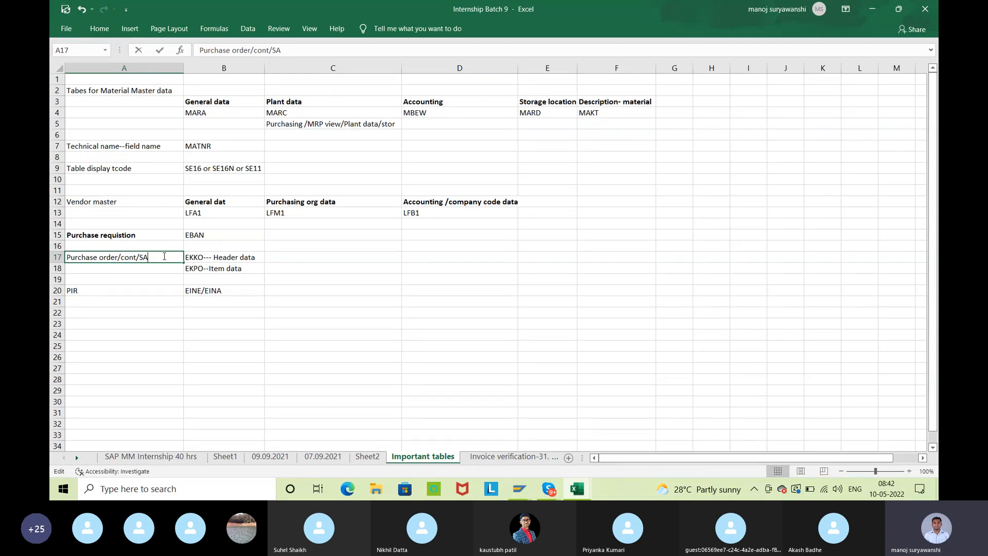
text(/RFQ)
key(Return)
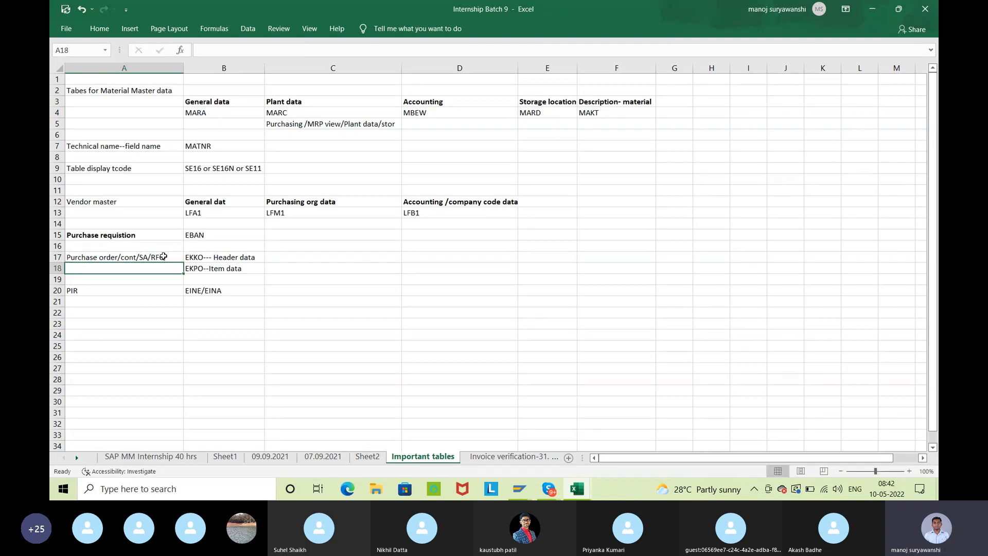
Bold the purchase order label in cell A17 and the PIR label in cell A20
click(200, 258)
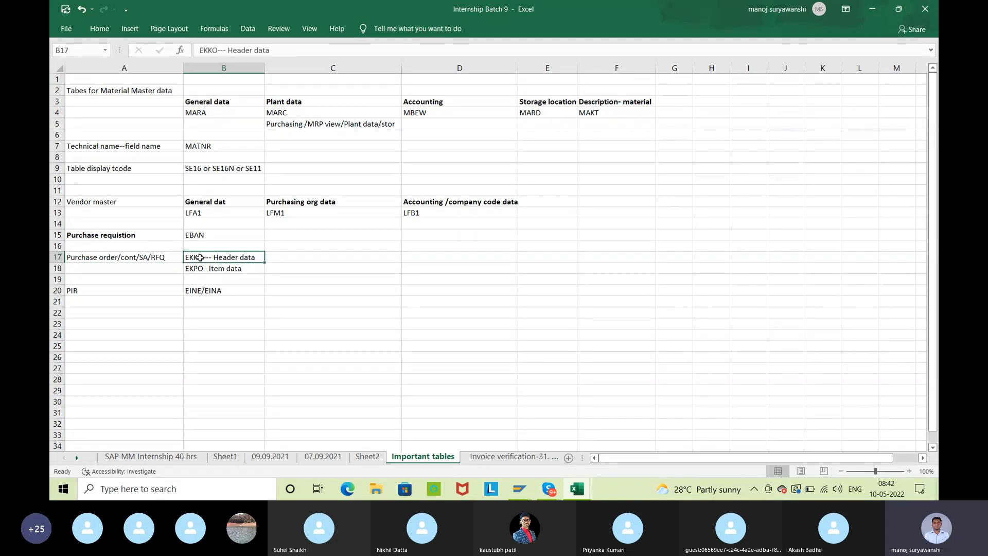
click(108, 261)
click(235, 260)
click(140, 258)
key(ctrl+b)
click(223, 273)
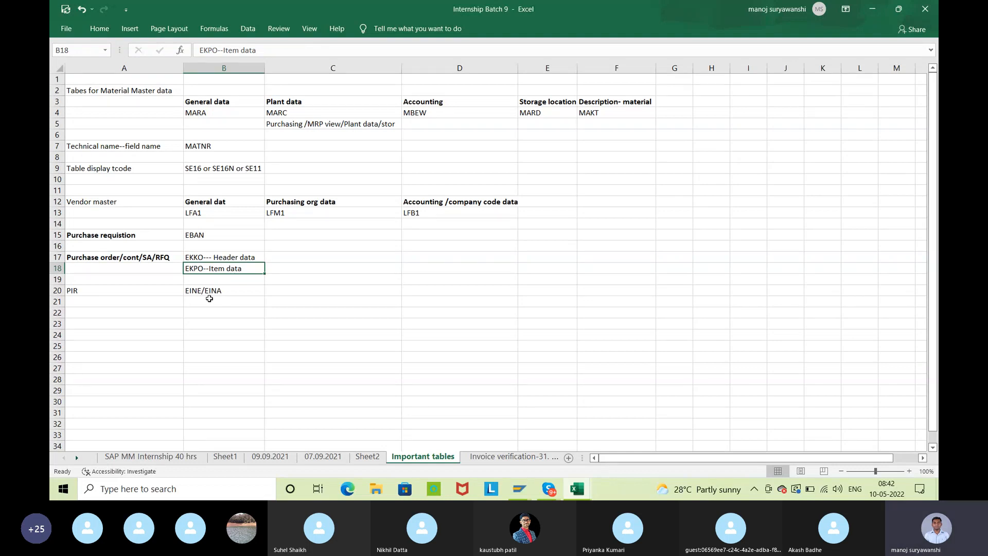
click(133, 295)
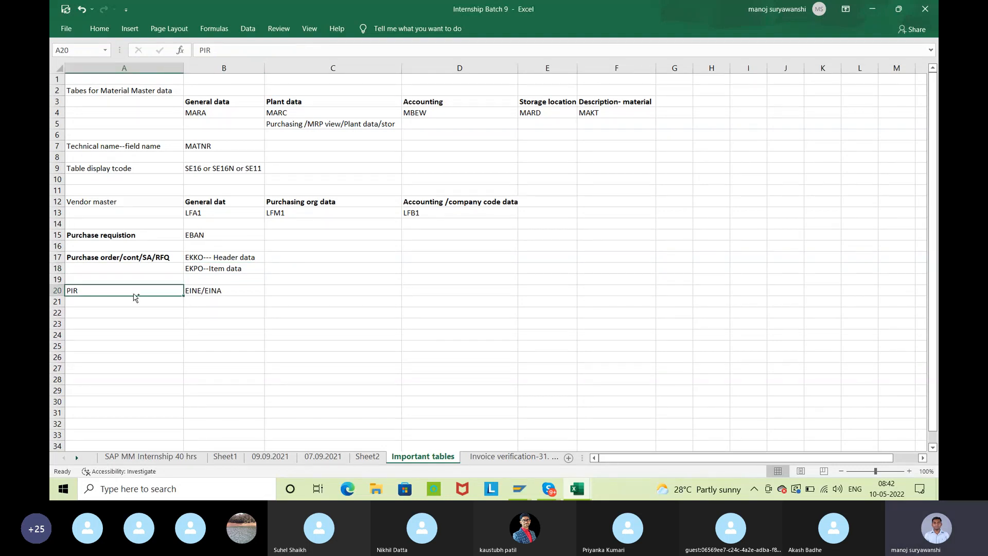
key(ctrl+b)
click(220, 329)
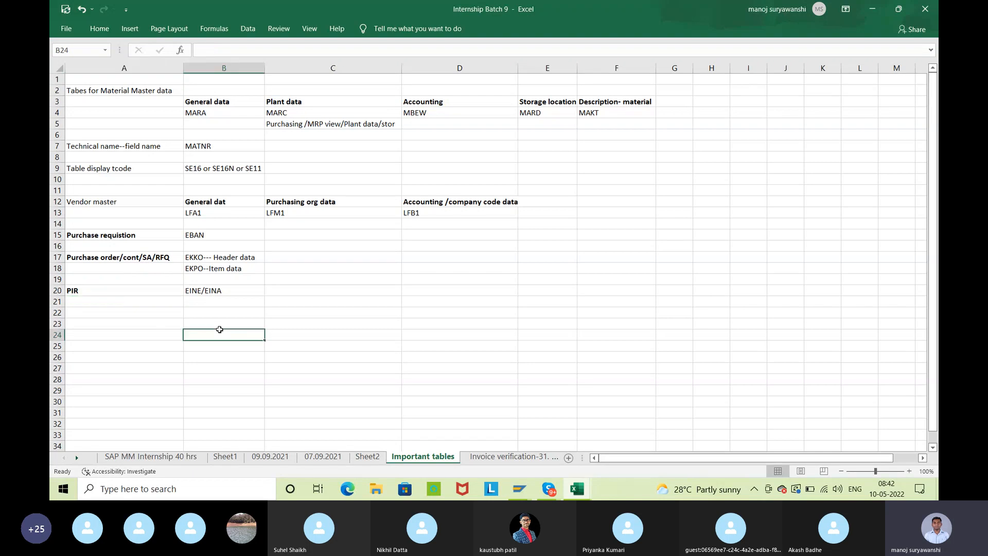
Enter Source List in cell A22, make it bold, and select the empty cell B22 beside it
click(122, 320)
click(120, 311)
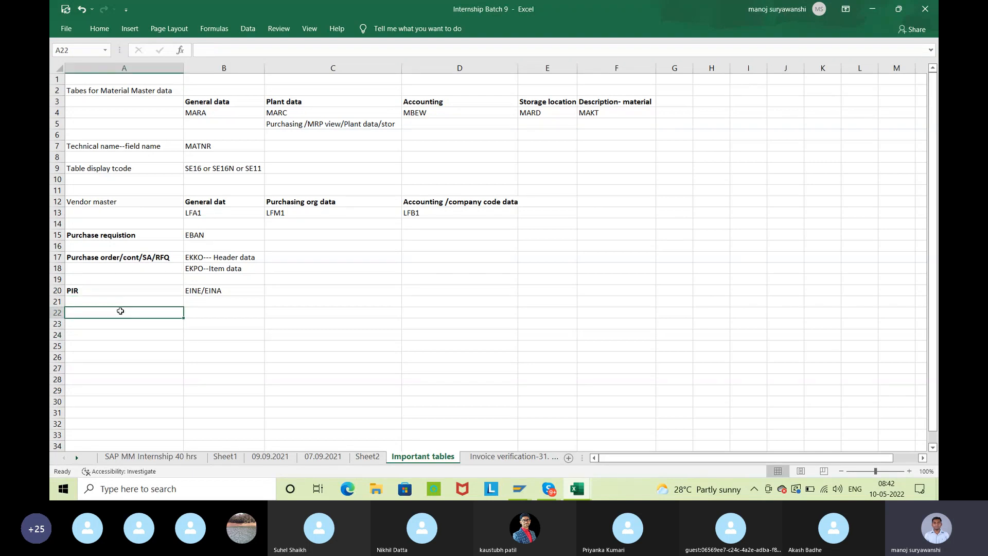
text(Source List)
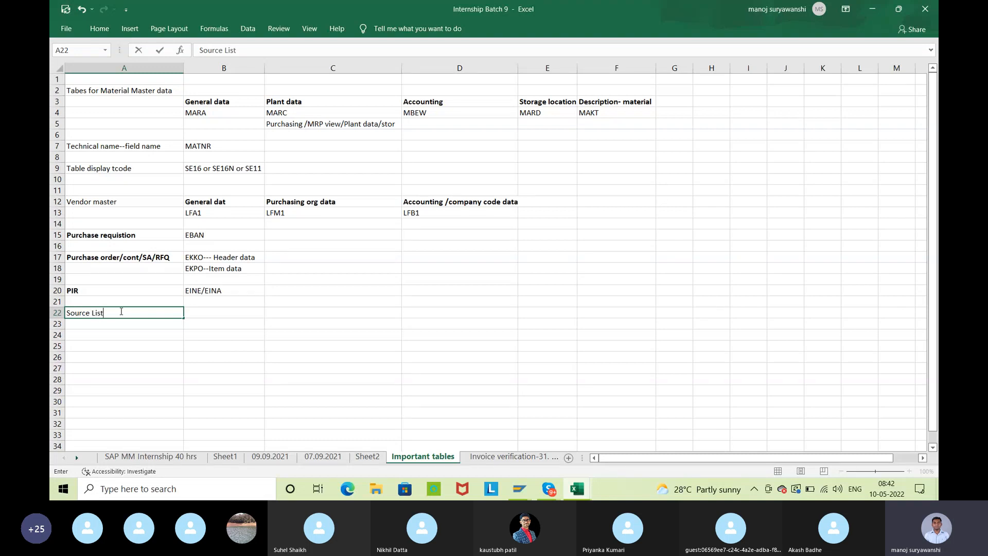
key(Tab)
click(120, 312)
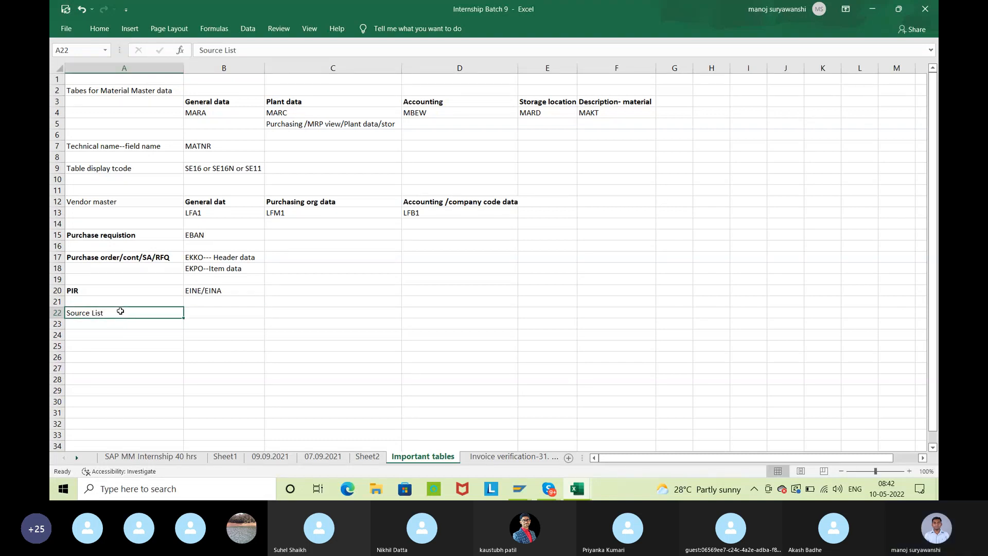
key(ctrl+b)
click(221, 312)
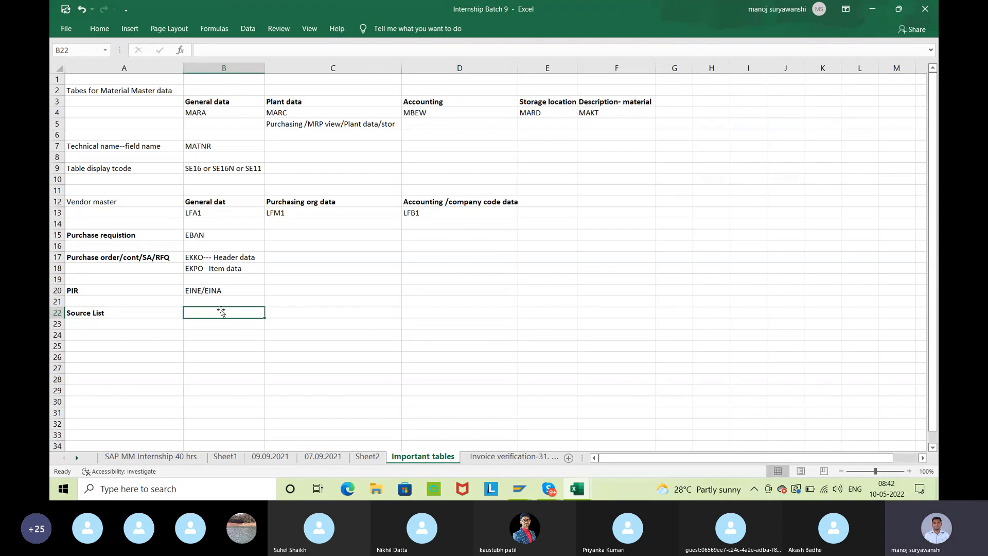
Switch from Excel to SAP and open the source list display with transaction ME03
click(873, 14)
key(alt+Tab)
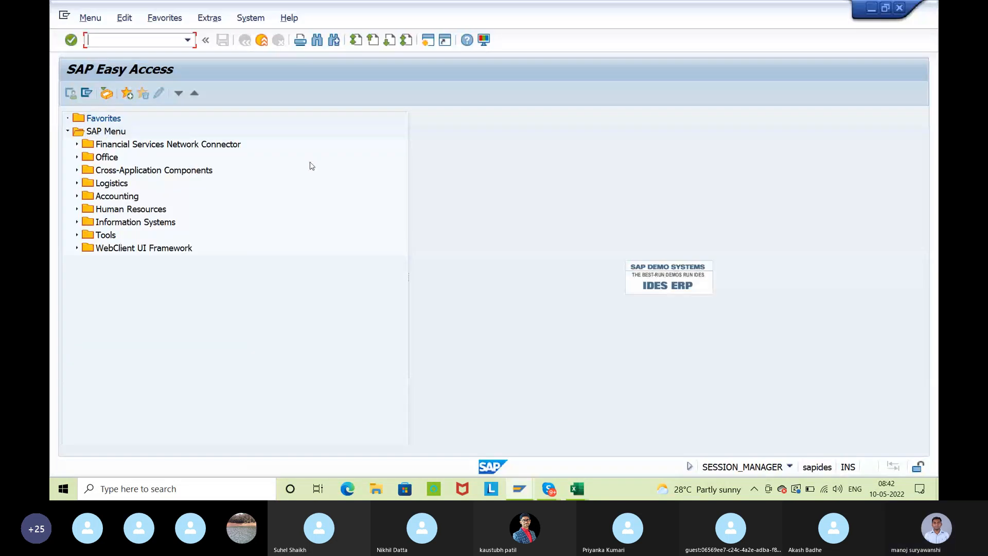
text(me03)
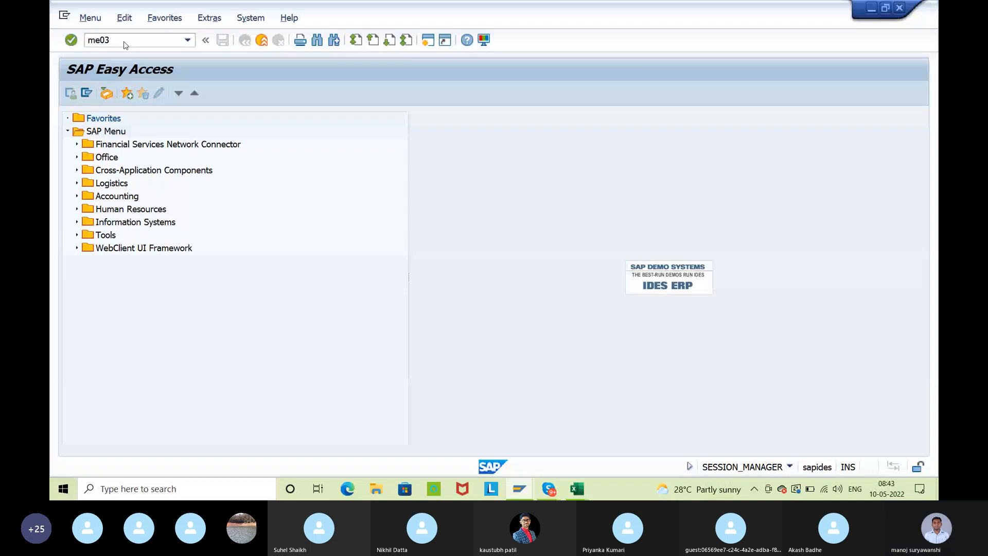
key(Return)
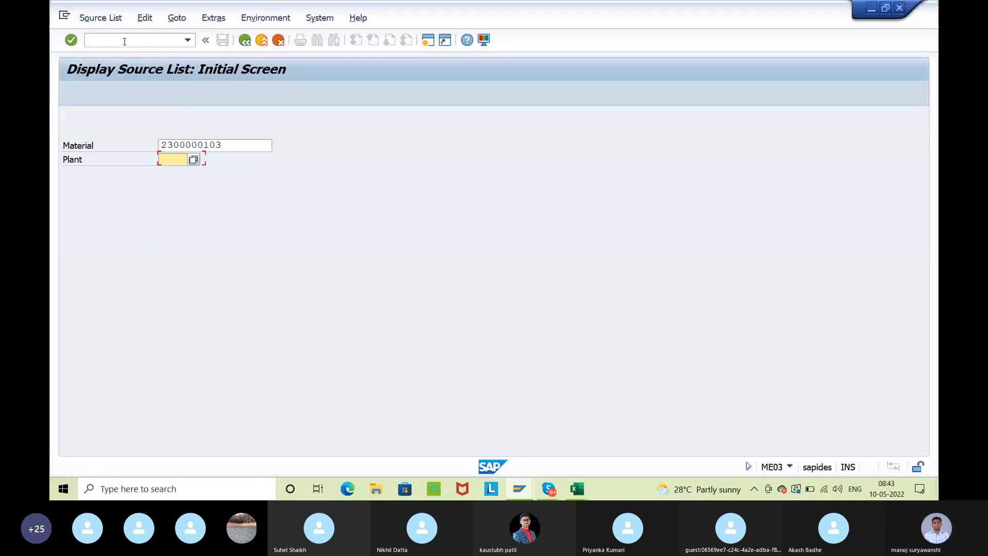
key(BackSpace)
key(Down)
key(Return)
key(Return)
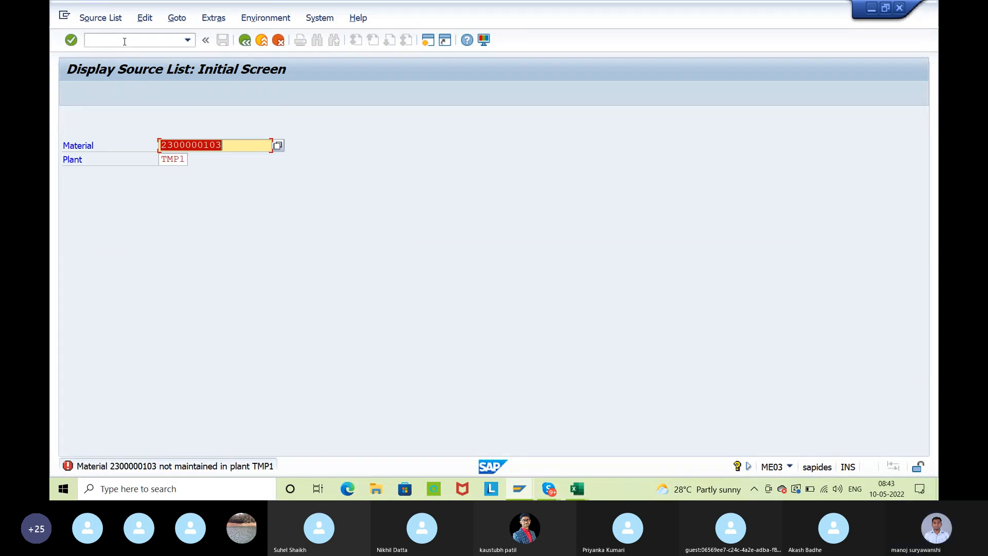
key(Tab)
key(BackSpace)
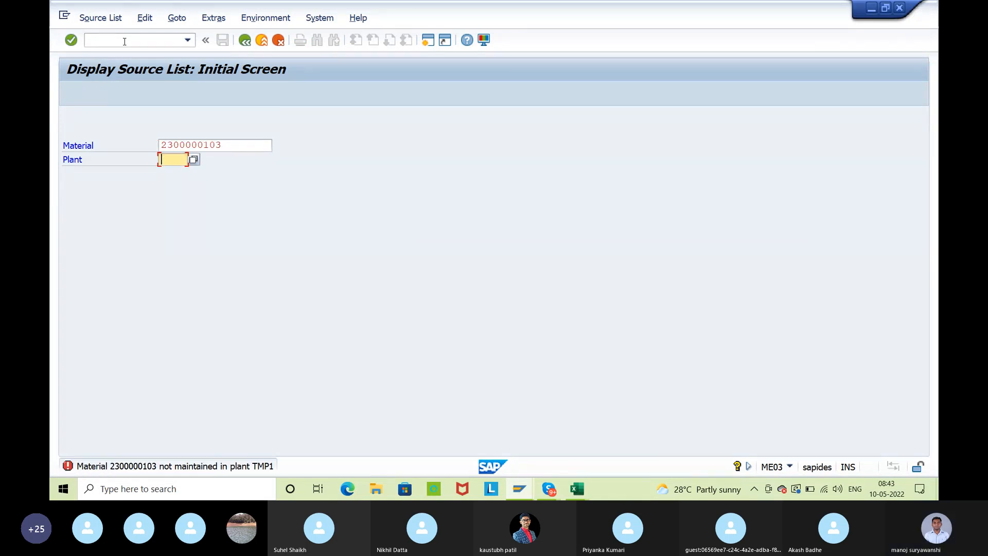
text(ISP1)
key(Return)
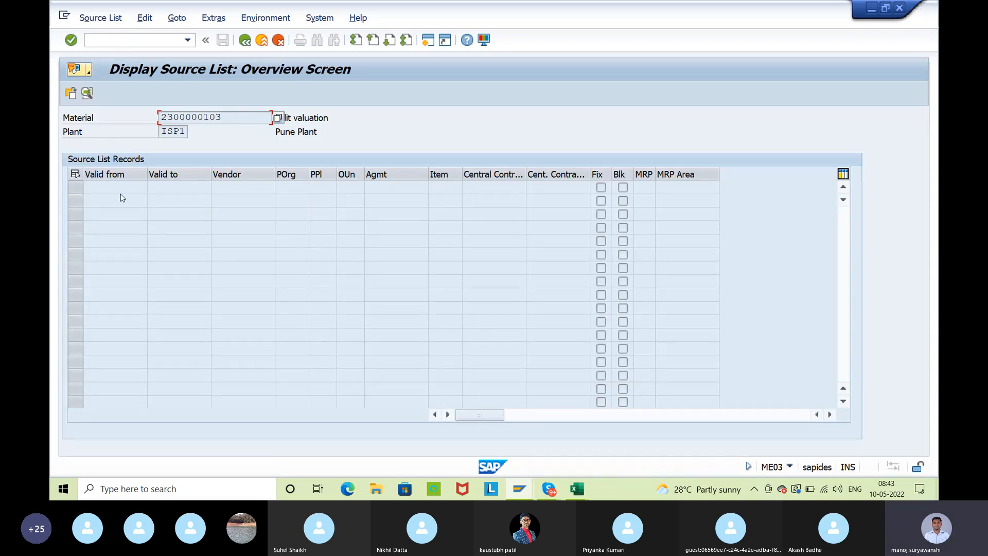
Copy the table name EORD from the Valid from field's technical information and close its help windows
key(F1)
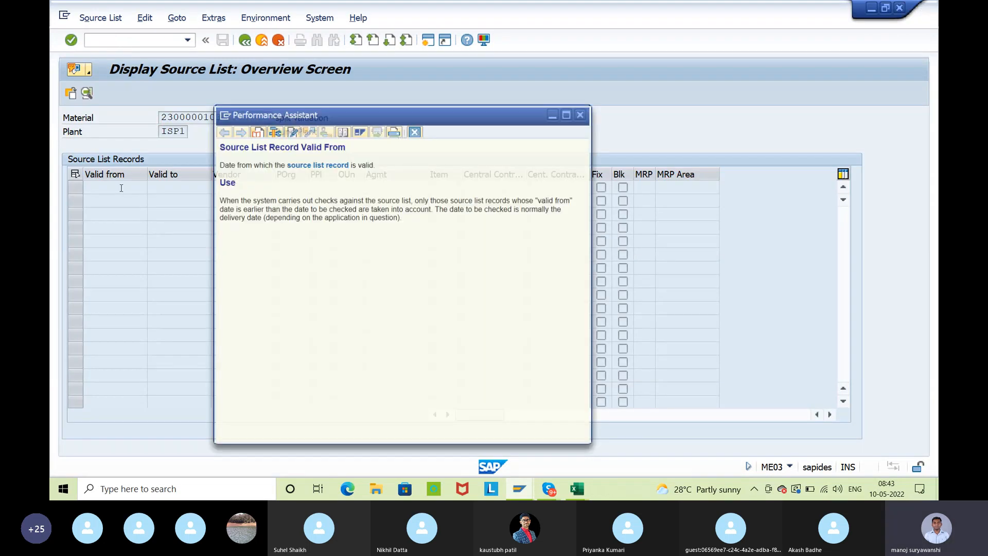
click(274, 132)
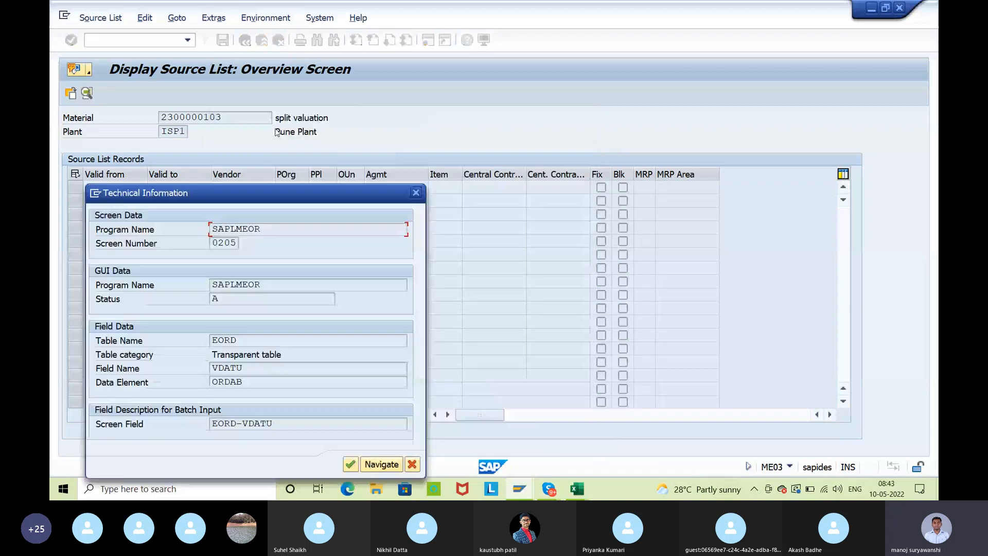
drag(239, 338, 199, 344)
key(ctrl+c)
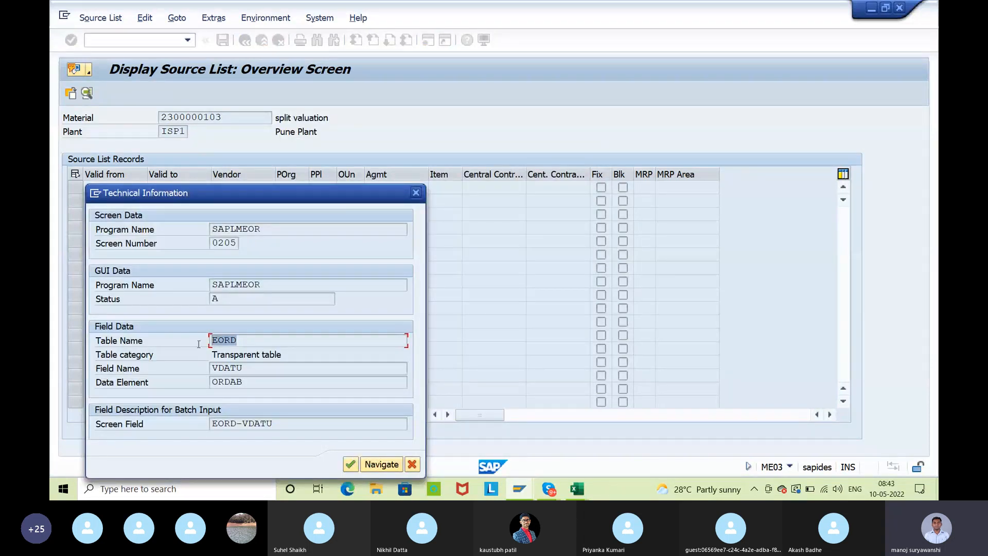
click(416, 194)
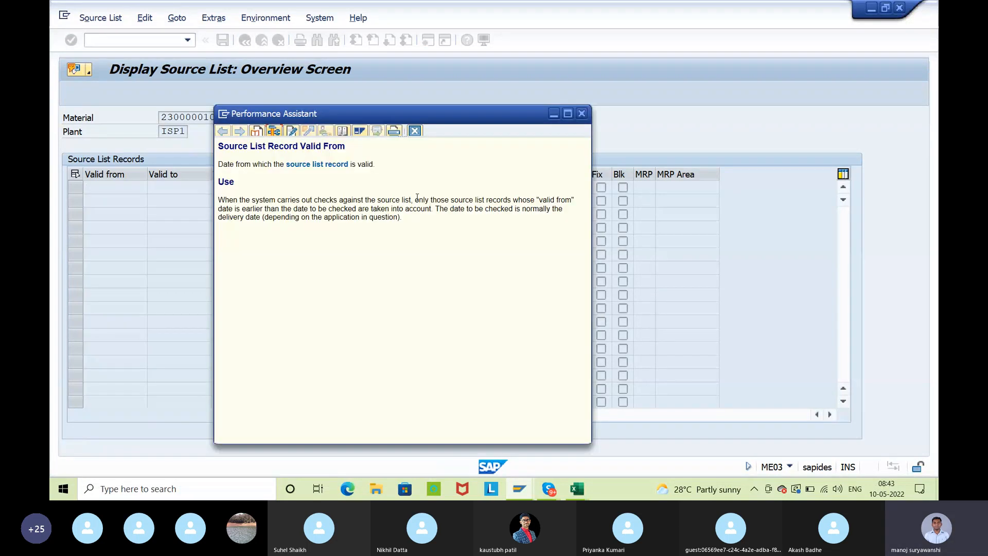
click(415, 132)
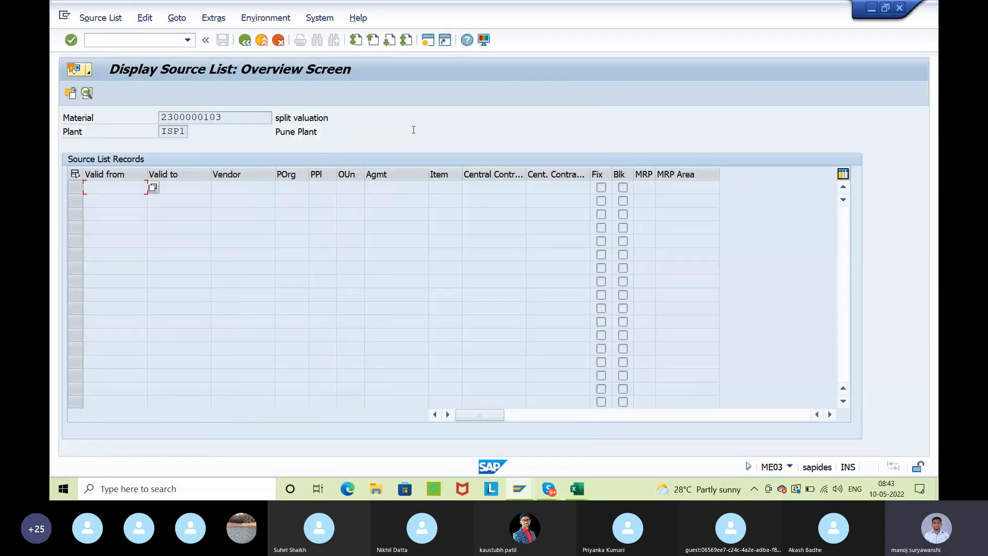
Switch to the Internship Batch 9 workbook in Excel and paste EORD into cell B22 beside Source List
key(alt+Tab)
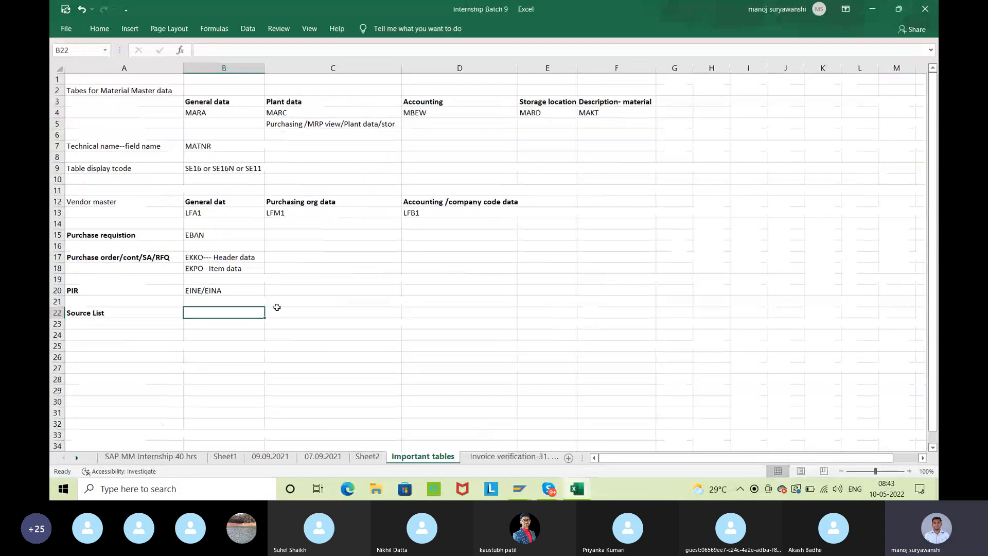
key(ctrl+v)
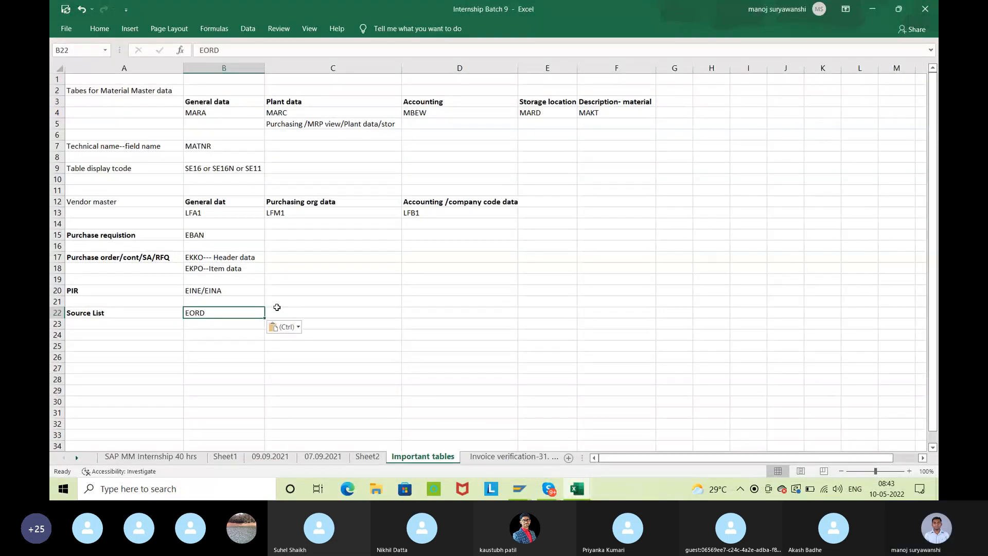
click(356, 289)
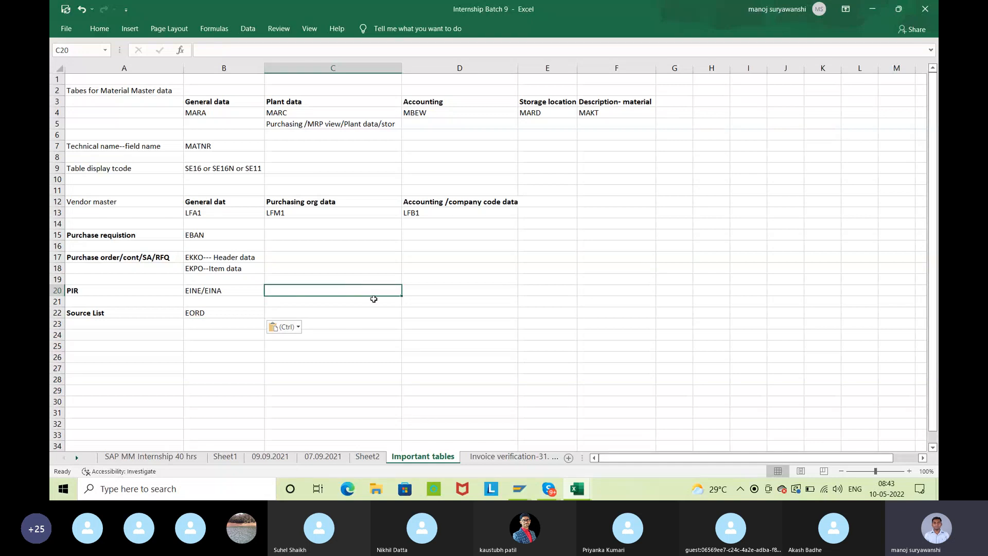
Return to the SAP source list overview and examine the table and field names in the Vendor field's technical information
mouse_move(520, 489)
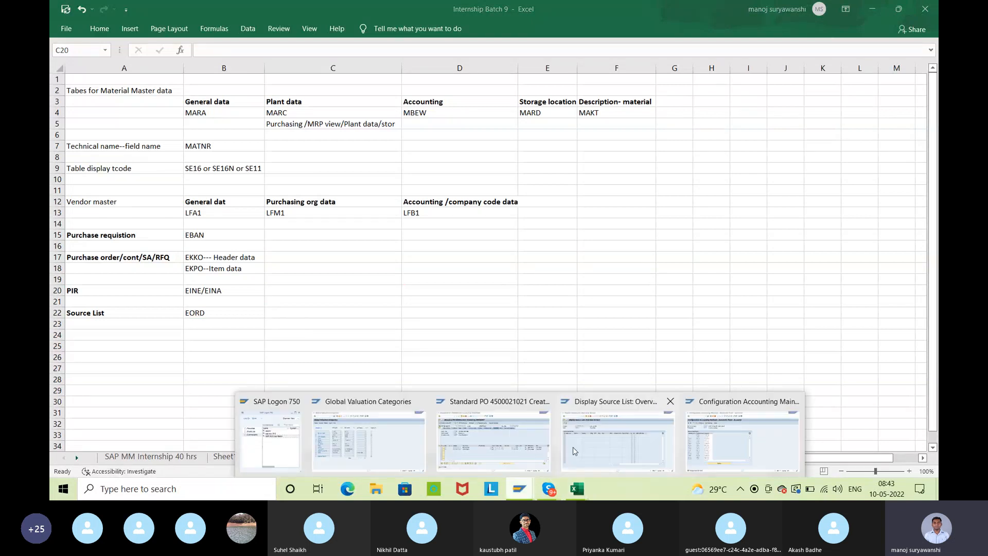
click(612, 446)
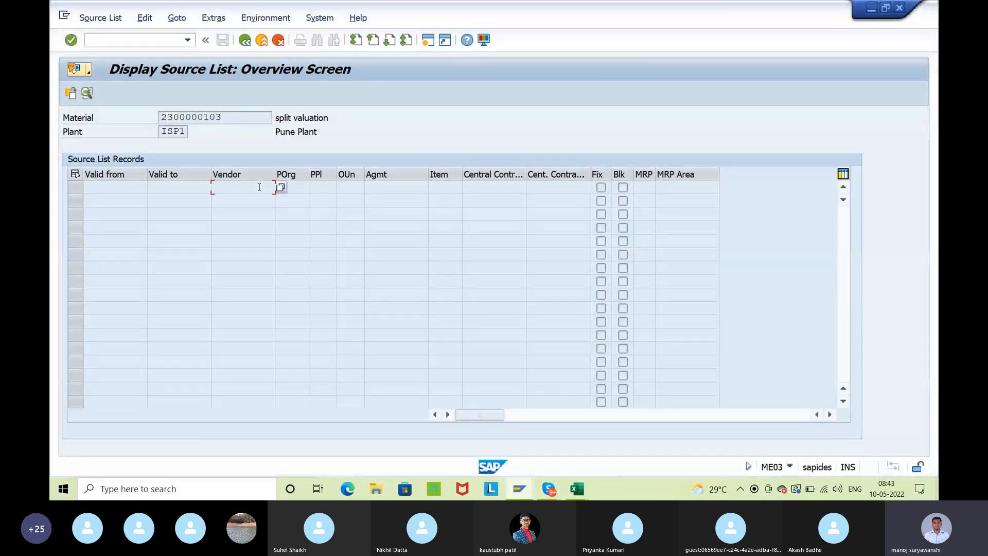
key(F1)
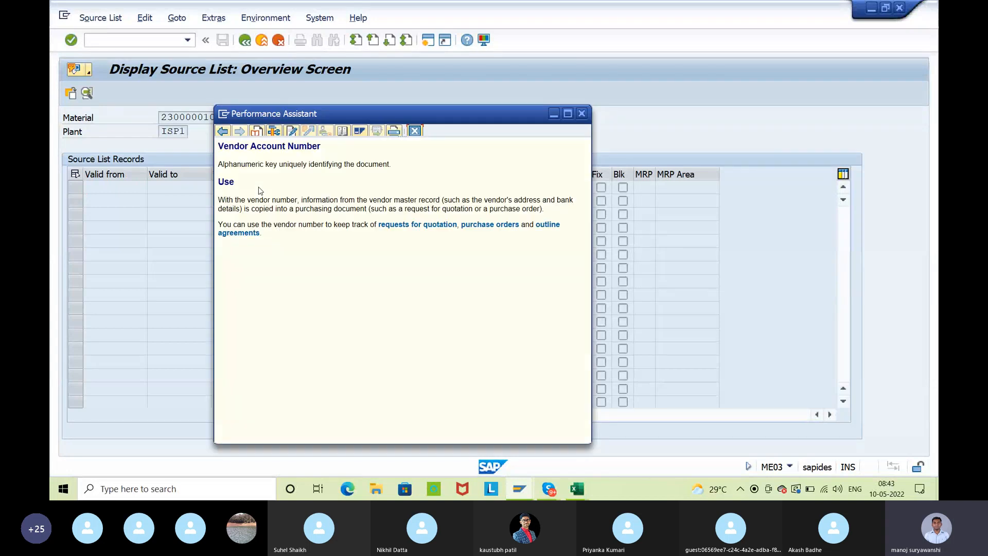
click(274, 130)
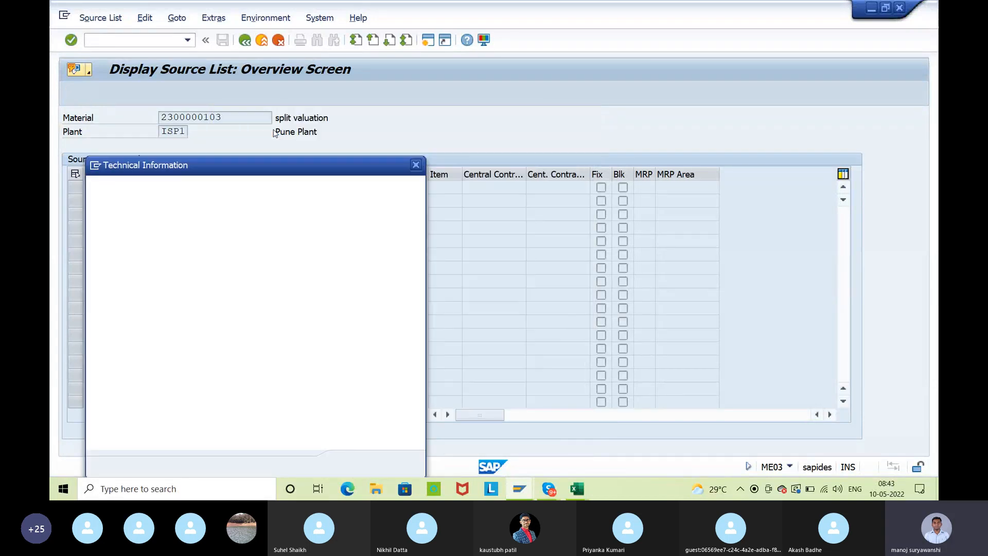
click(231, 312)
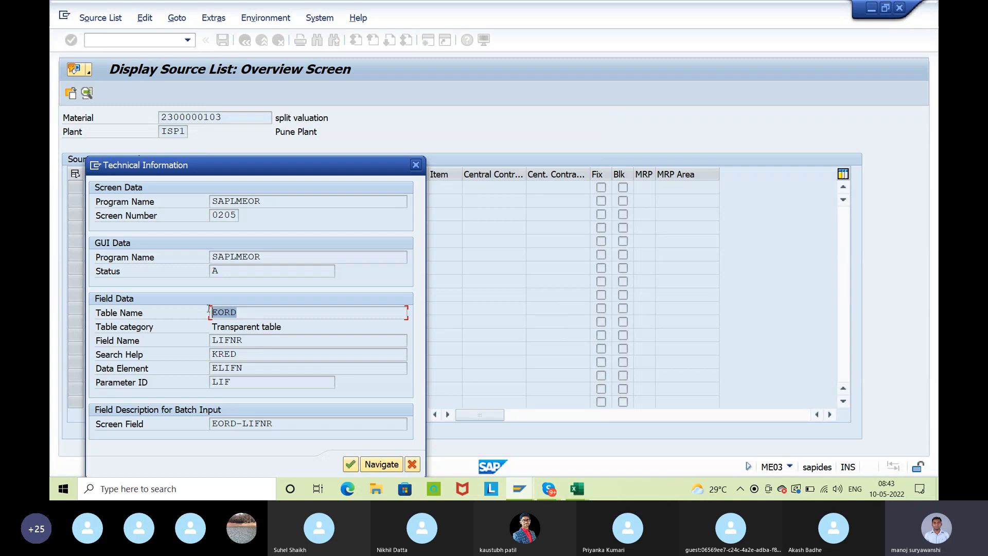
double_click(246, 341)
click(211, 342)
drag(261, 312, 211, 312)
click(212, 311)
click(416, 165)
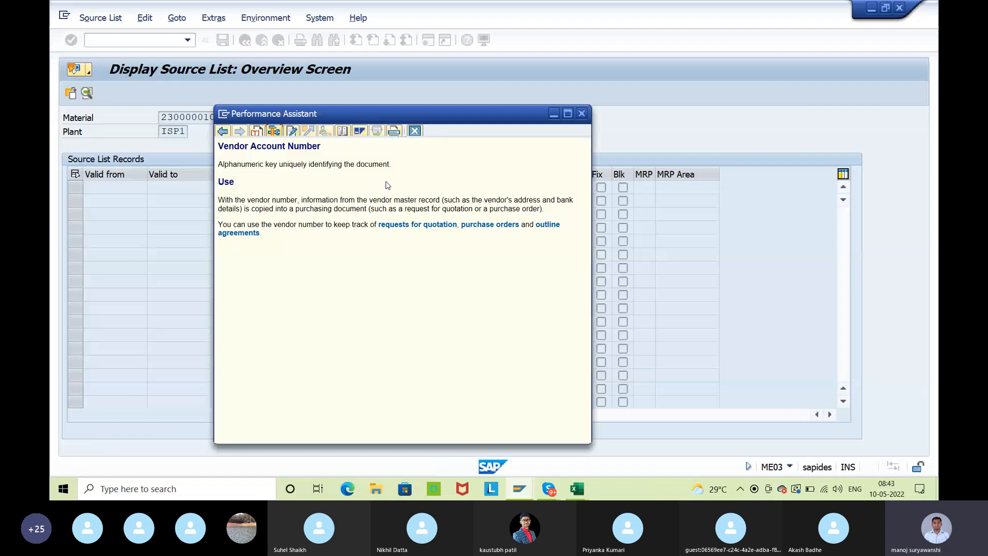
click(415, 131)
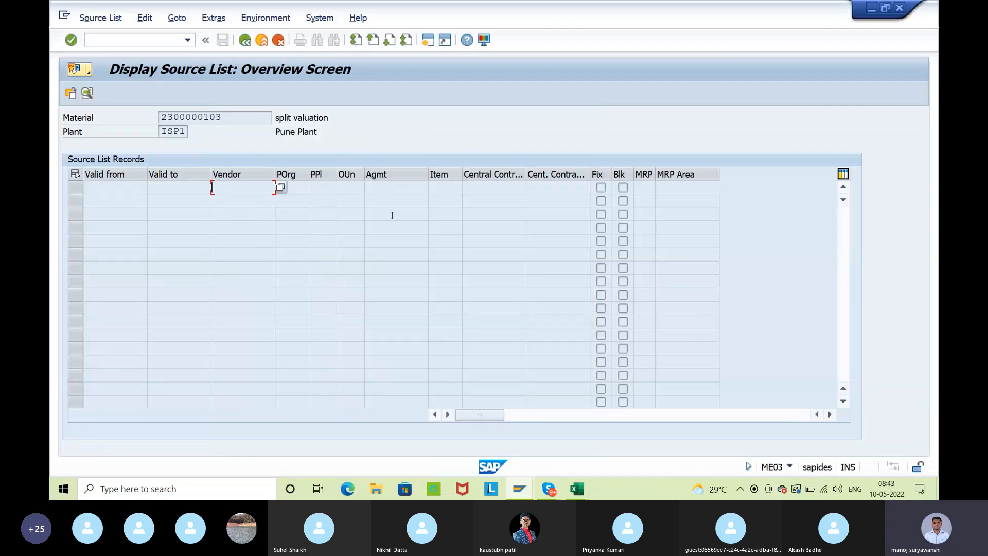
Switch back to the Important tables sheet of the Internship Batch 9 workbook in Excel
key(alt+Tab)
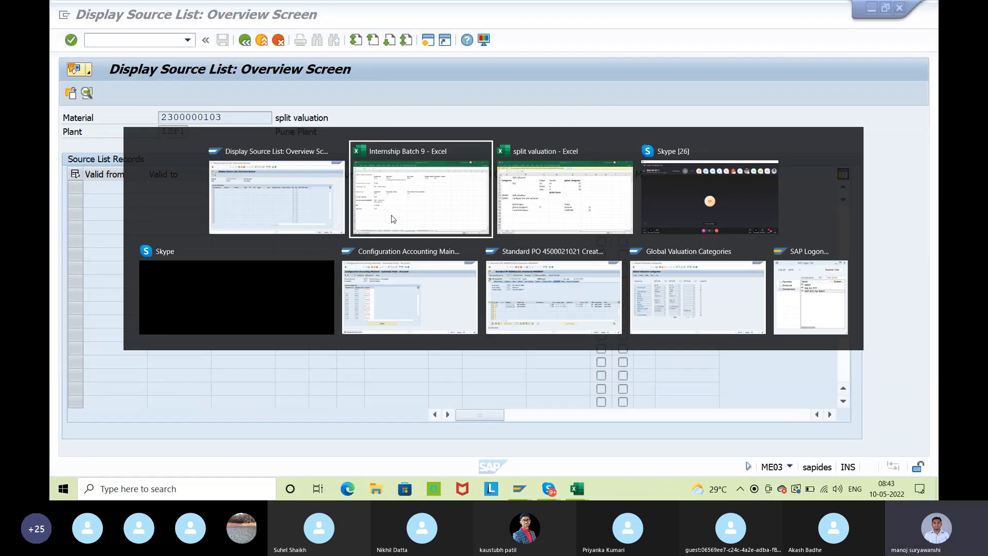
key(Tab)
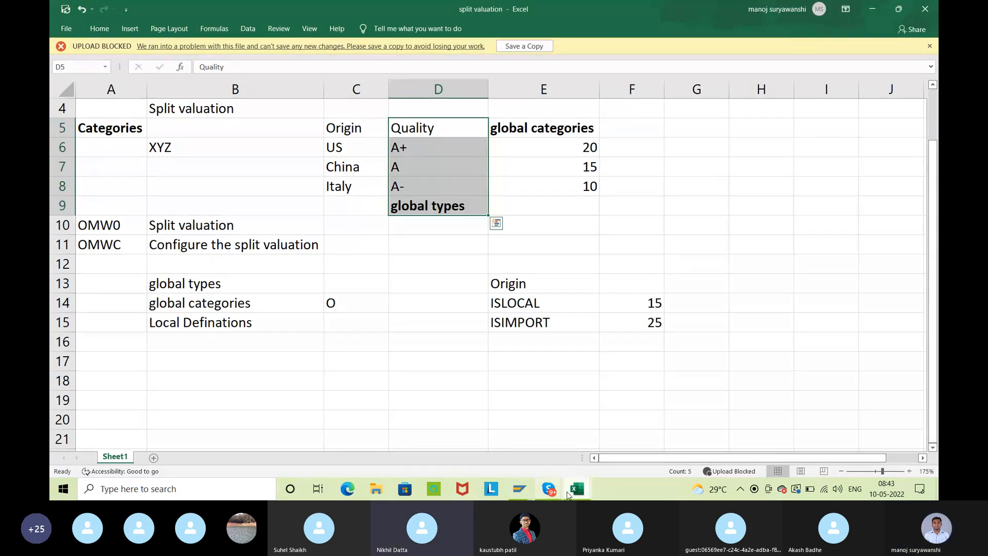
click(615, 411)
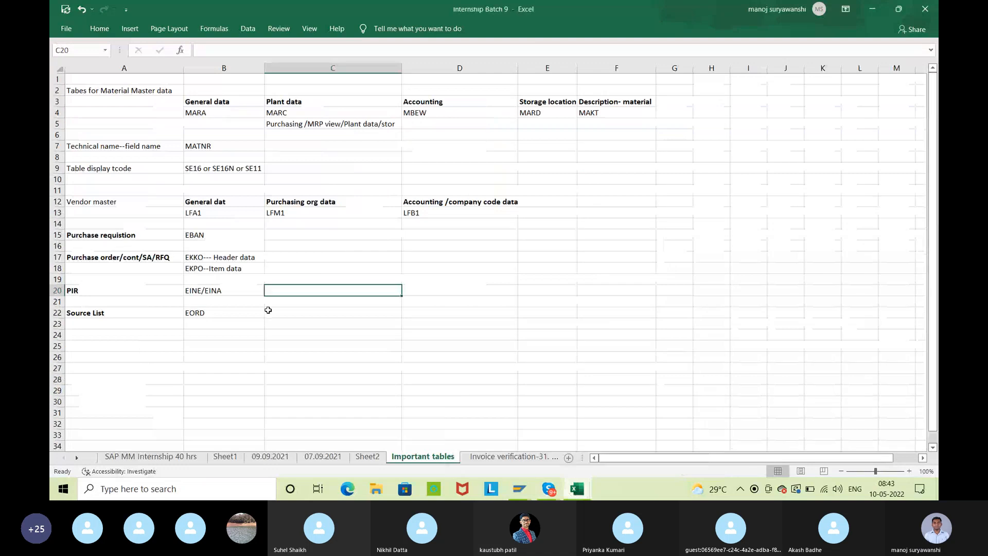
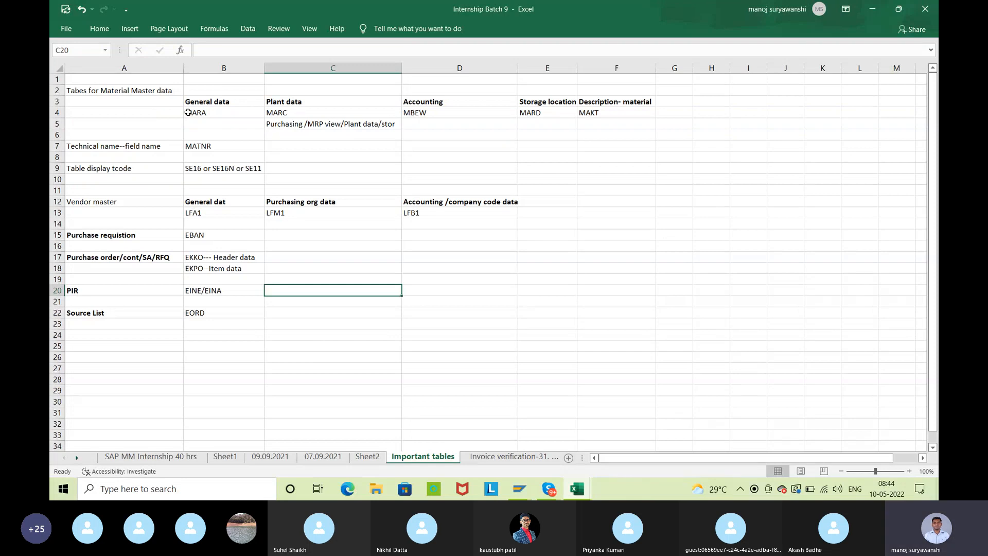
click(188, 112)
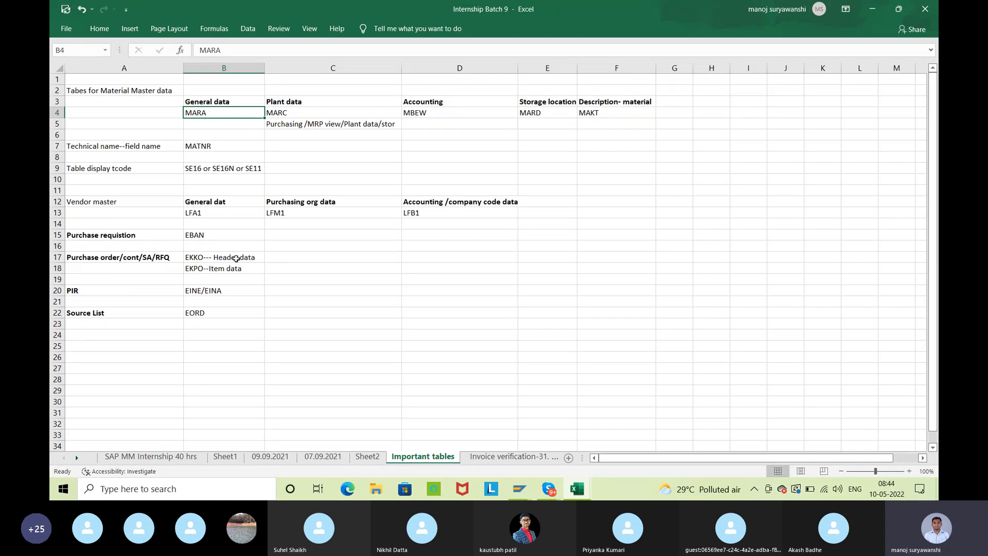
mouse_move(546, 492)
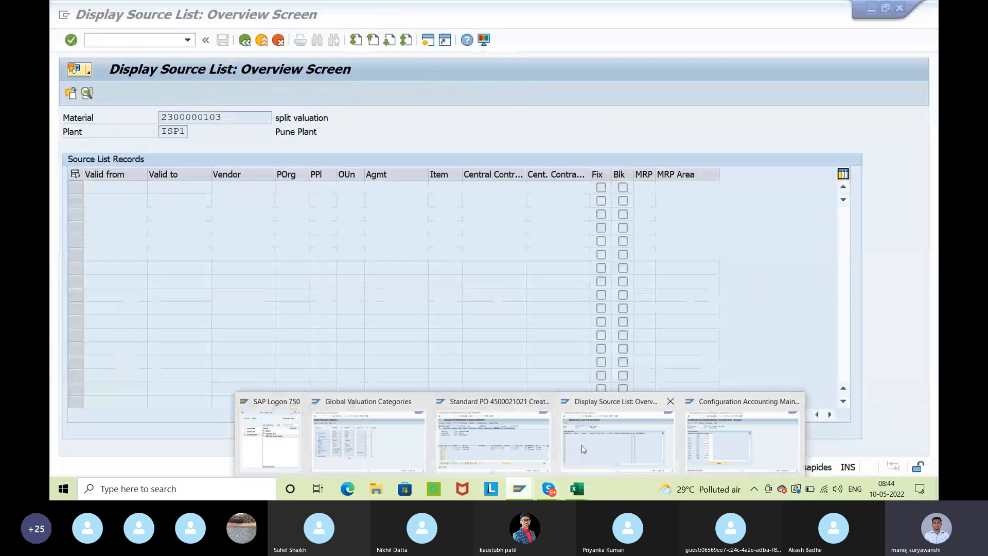
click(624, 437)
drag(224, 118, 159, 117)
key(ctrl+c)
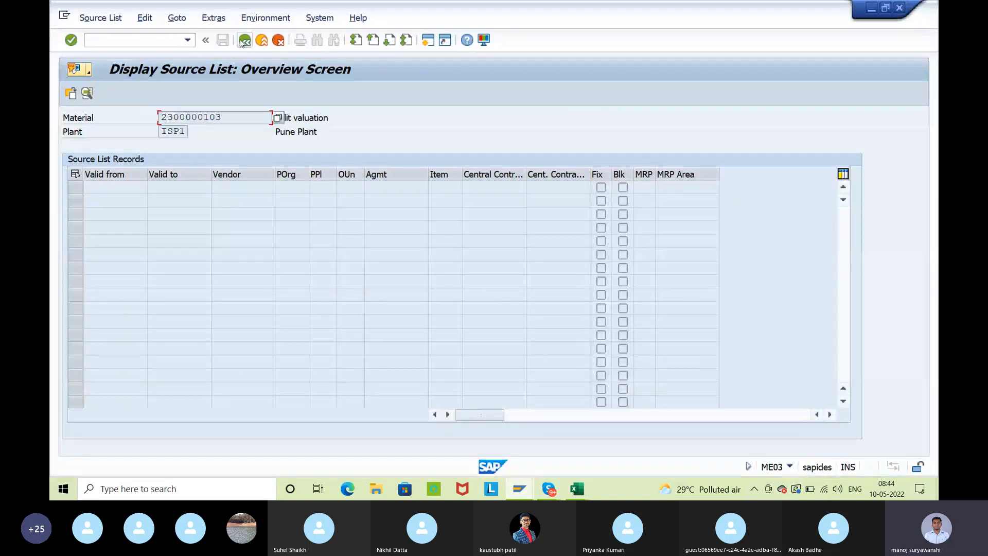
Leave the source list display and open table MARA's selection screen in the Data Browser (SE16)
click(245, 40)
click(245, 40)
text(se16)
key(Return)
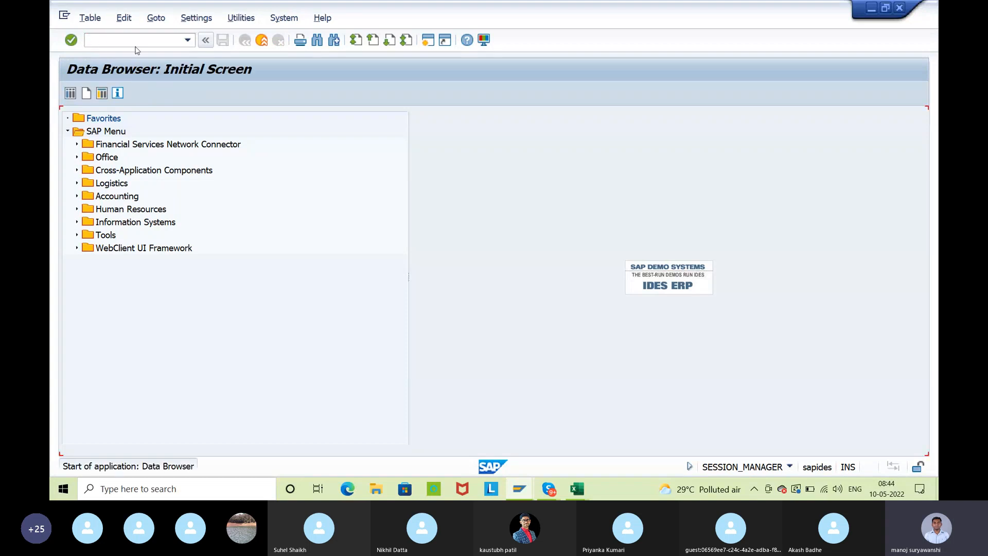
text(mara)
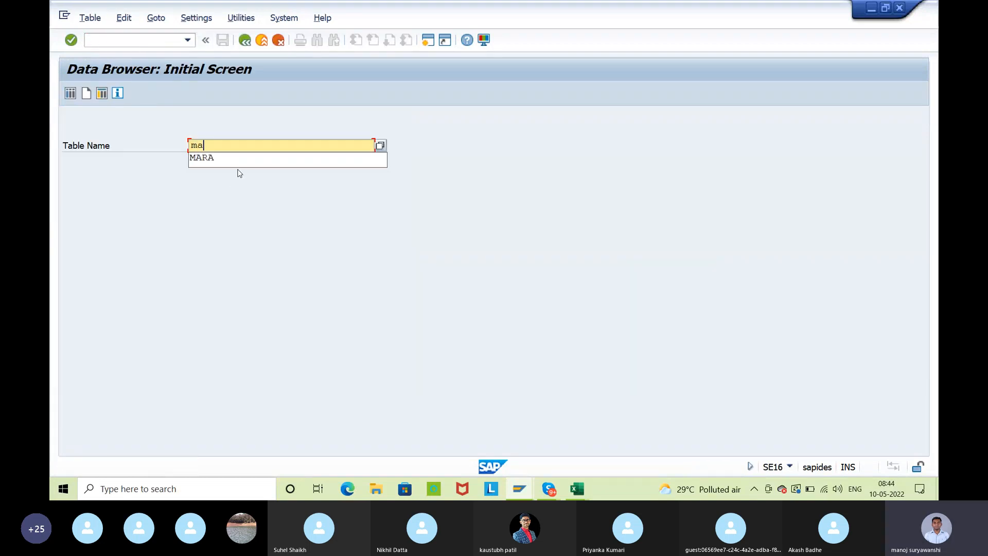
key(Return)
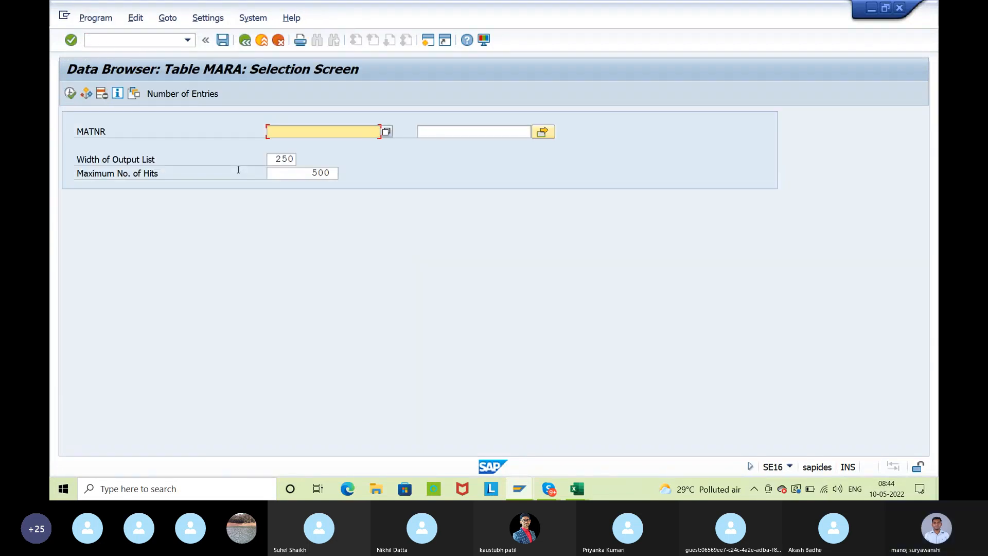
Set the Data Browser's user parameters to use Field Label instead of field name as the keyword
click(106, 132)
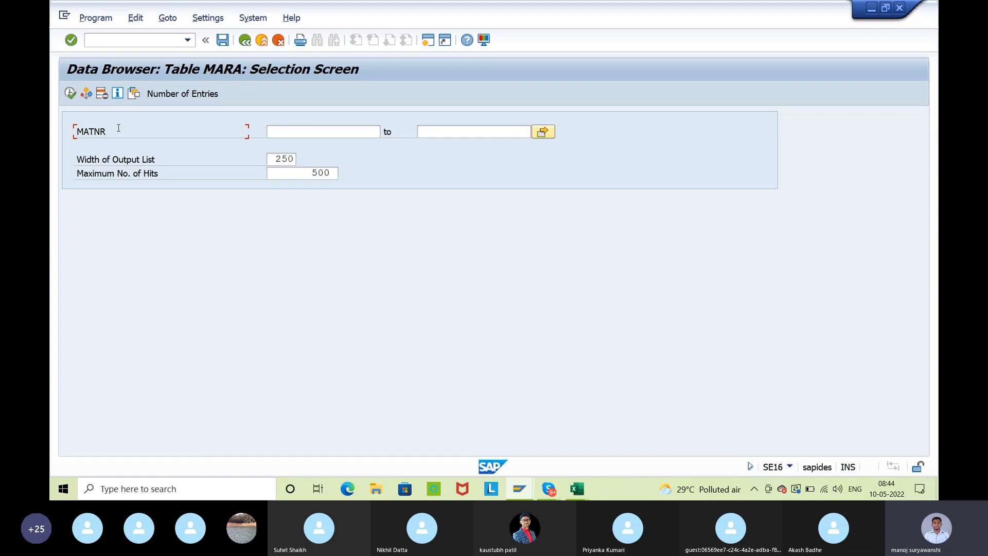
drag(118, 128, 73, 132)
click(74, 132)
click(207, 18)
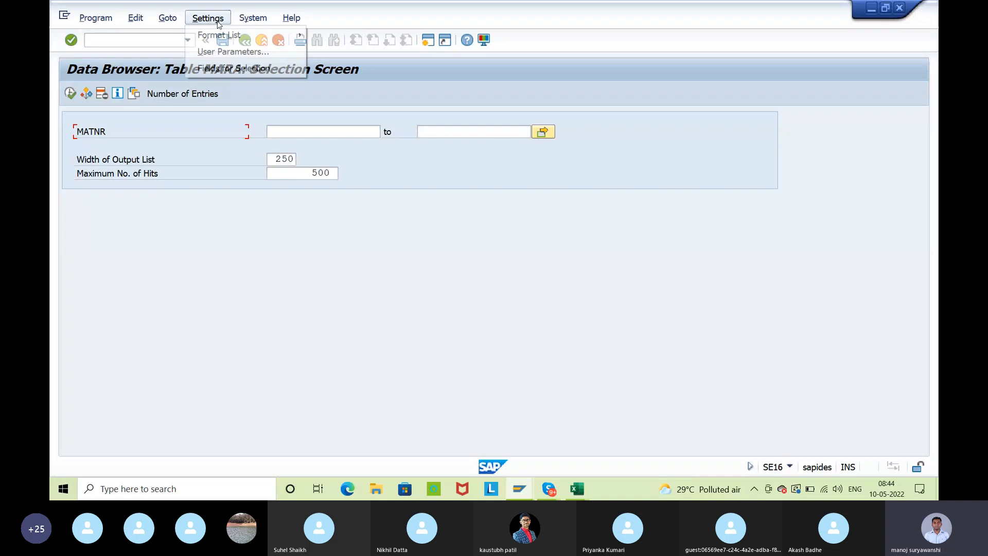
click(234, 52)
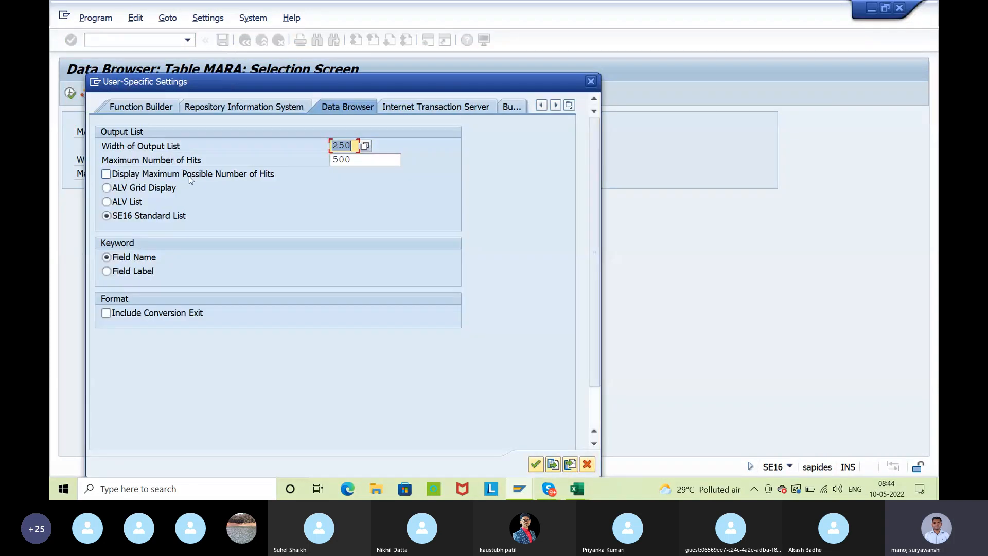
click(118, 277)
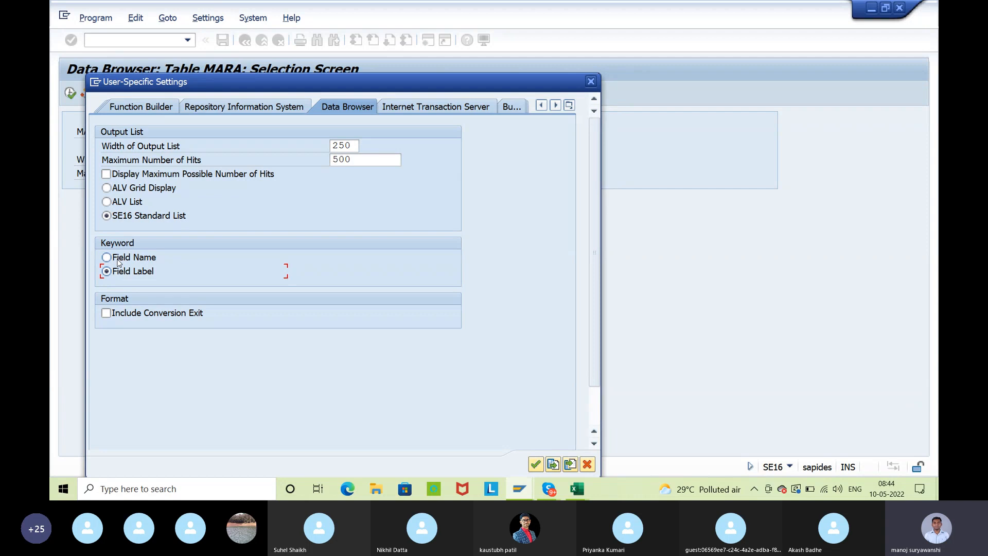
click(118, 263)
click(118, 276)
click(535, 464)
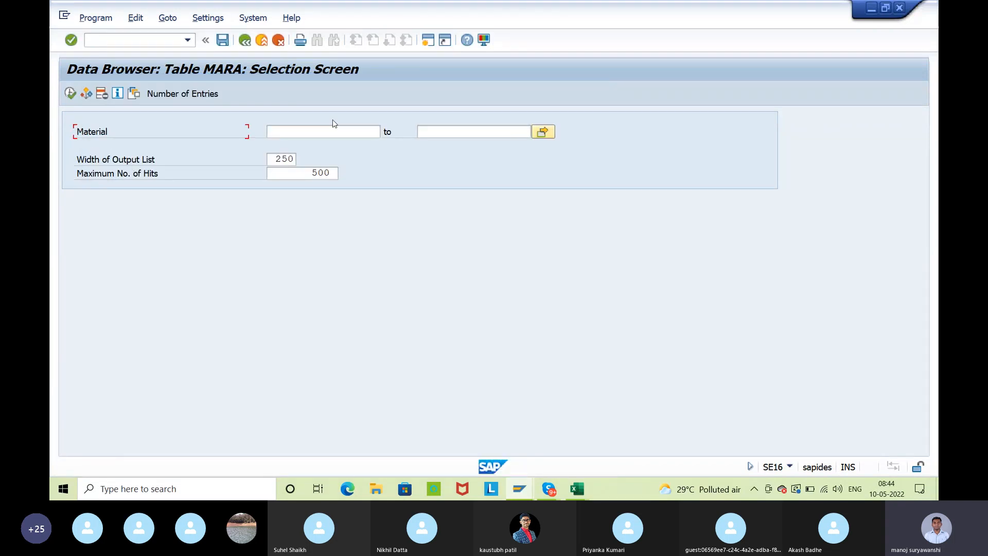
click(313, 132)
text(MATNR)
key(BackSpace)
key(BackSpace)
key(BackSpace)
key(BackSpace)
key(BackSpace)
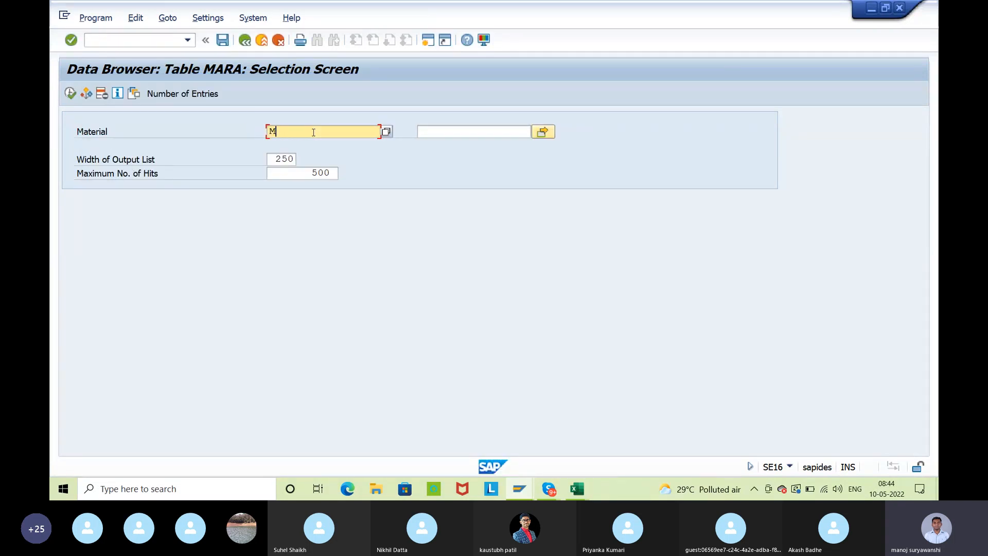
key(alt+Tab)
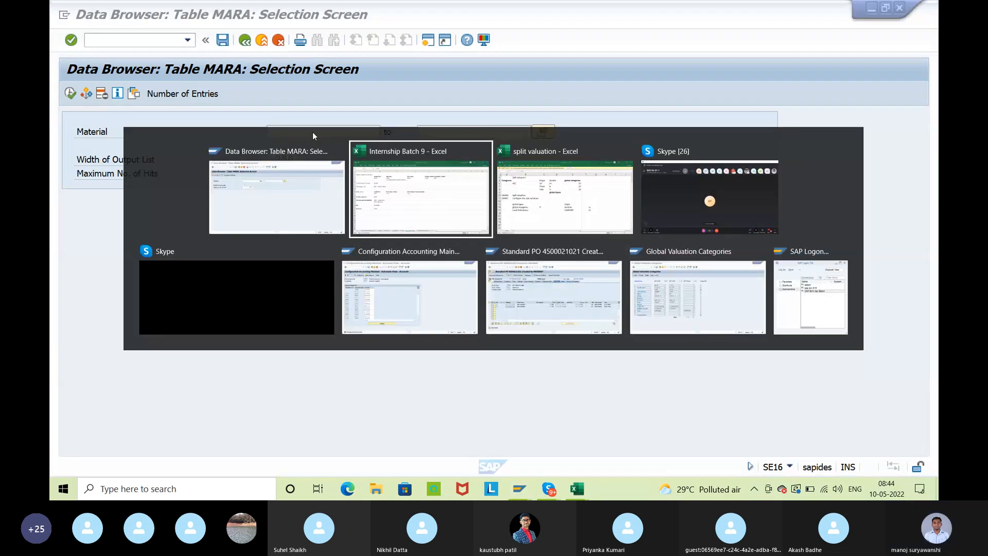
key(Tab)
key(Tab)
key(Tab)
key(Tab)
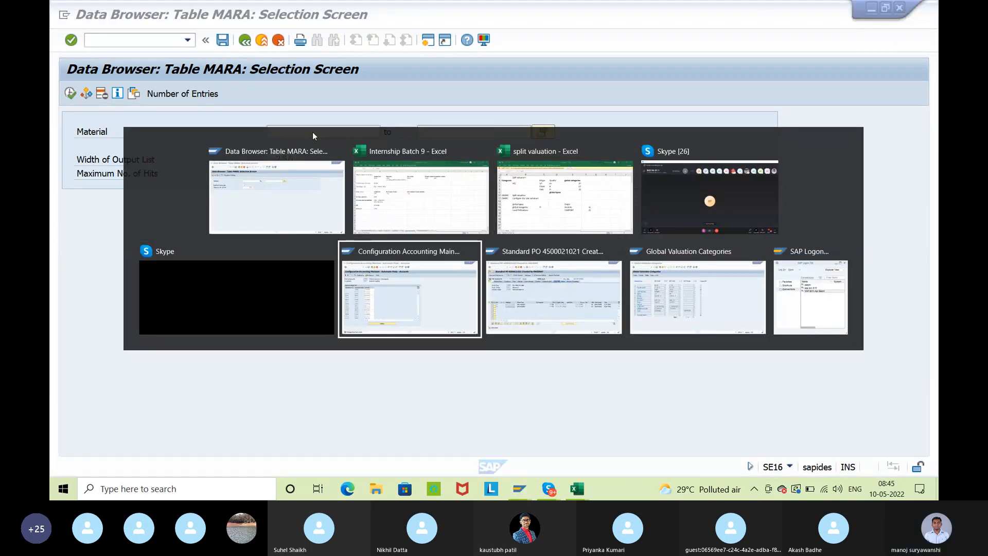
key(Tab)
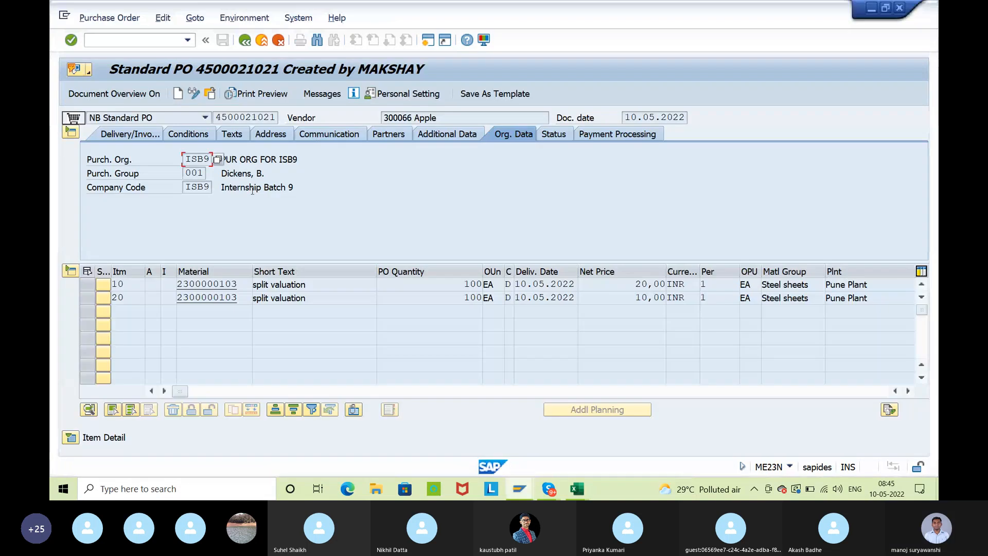
drag(238, 282, 177, 283)
key(ctrl+c)
key(alt+Tab)
key(ctrl+v)
click(70, 93)
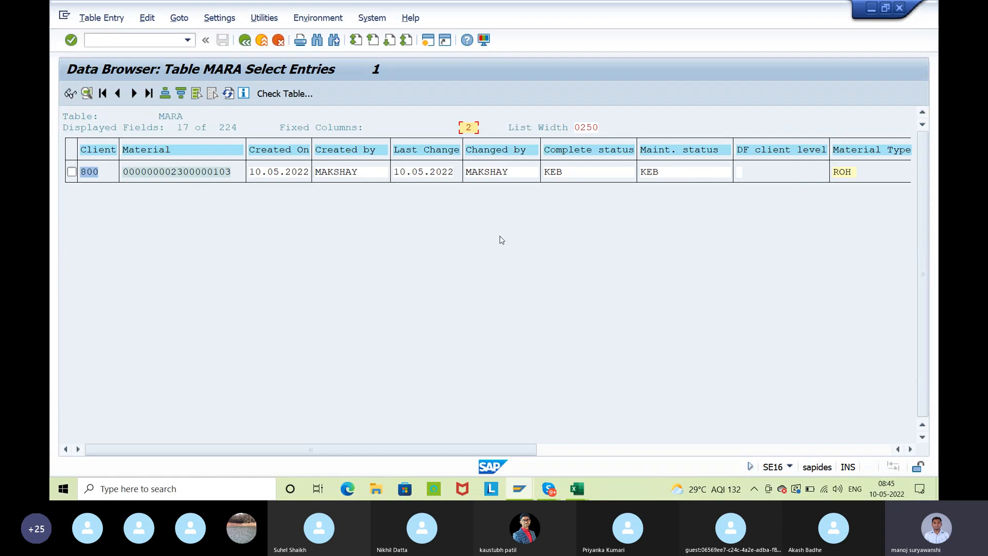
Examine the MARA entry's creation and change data, complete and maintenance status, material type, industry sector and material group
click(732, 415)
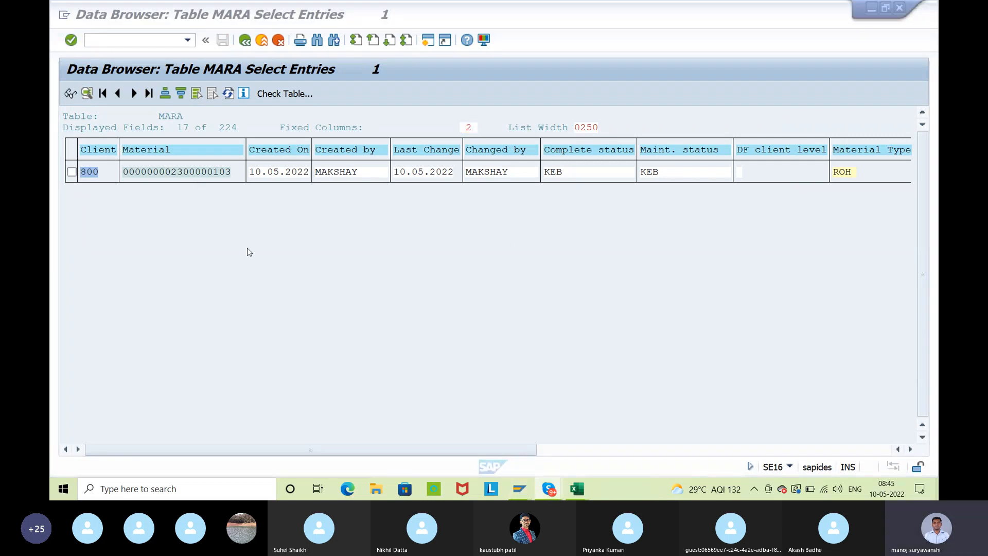
click(138, 173)
drag(251, 176, 564, 176)
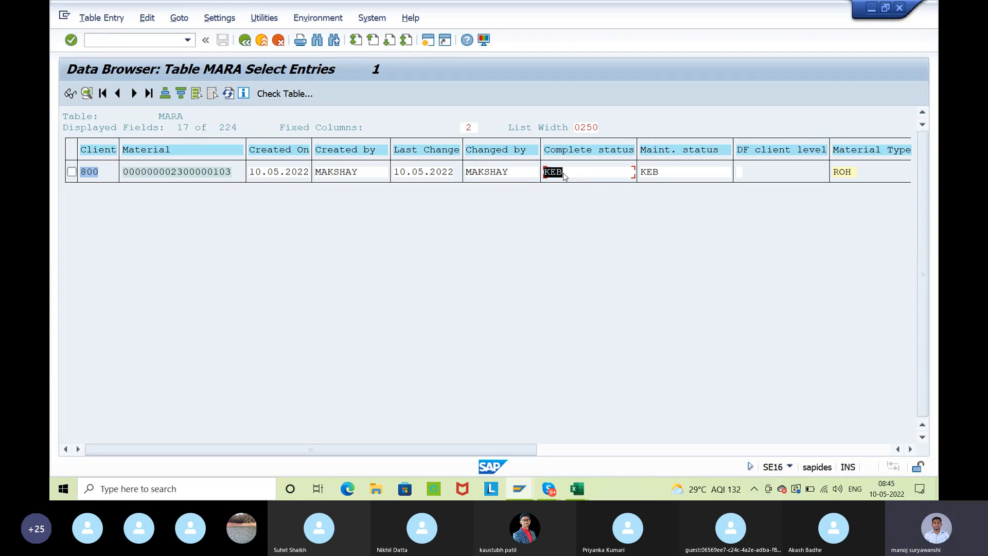
click(650, 172)
click(643, 175)
click(649, 176)
click(656, 174)
drag(373, 449, 479, 459)
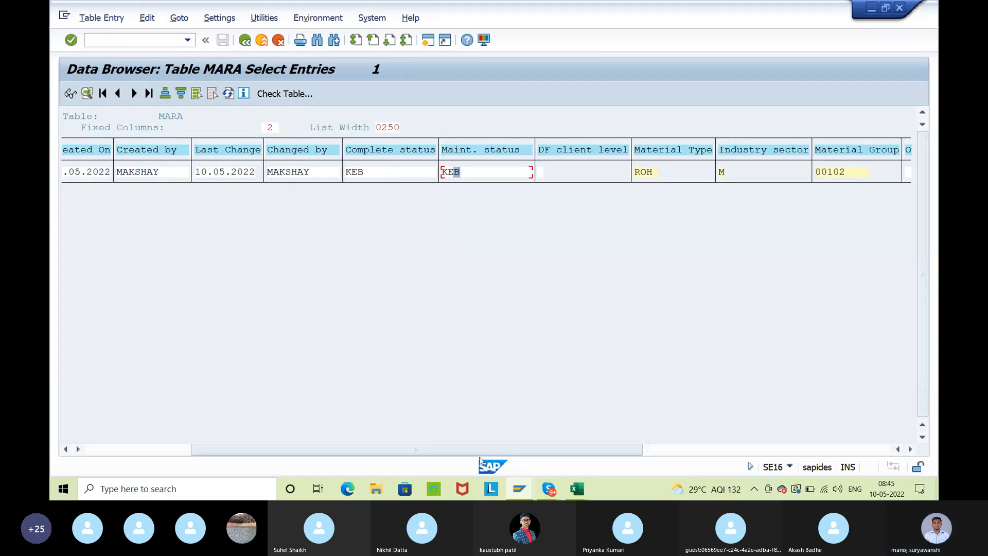
click(655, 172)
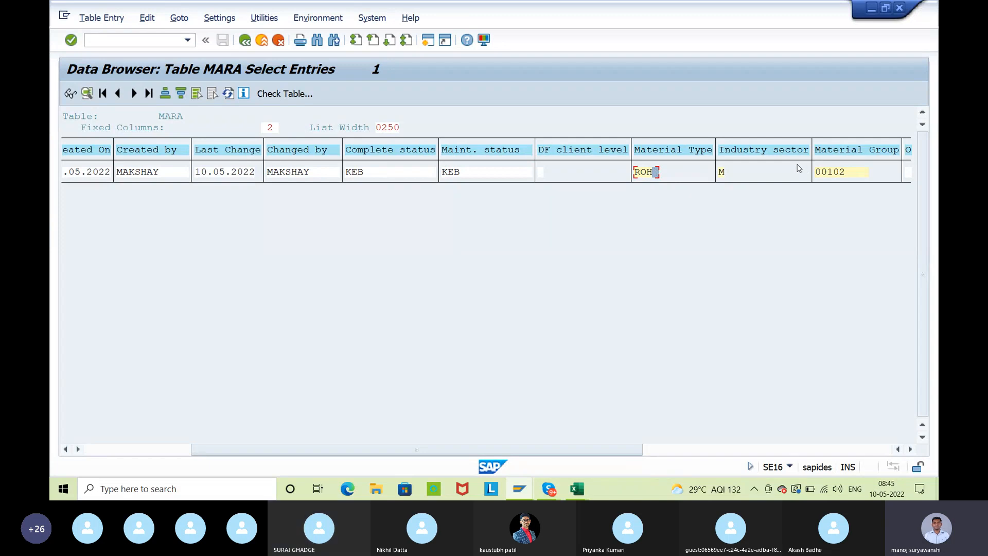
click(855, 175)
drag(596, 451, 757, 451)
click(727, 172)
click(813, 451)
drag(813, 455, 262, 430)
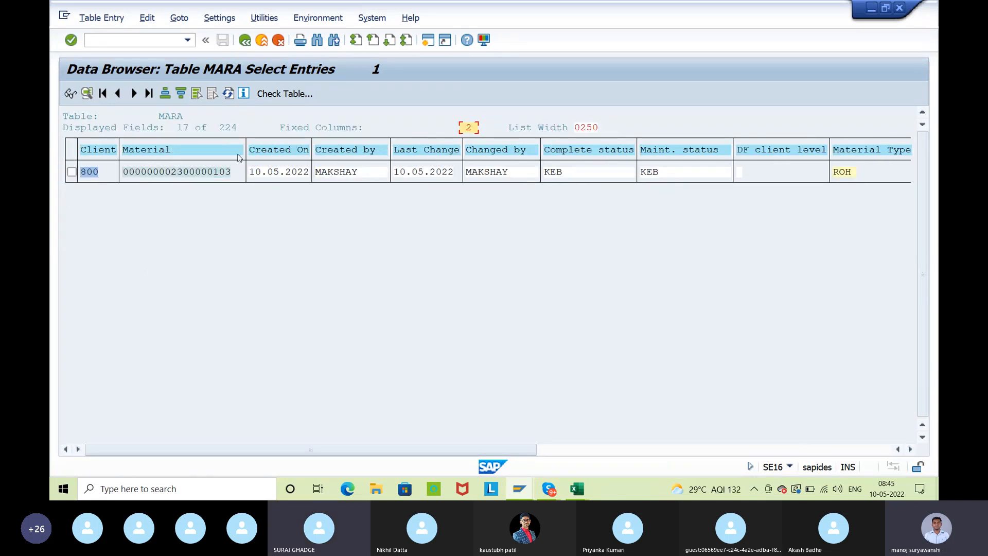
click(156, 117)
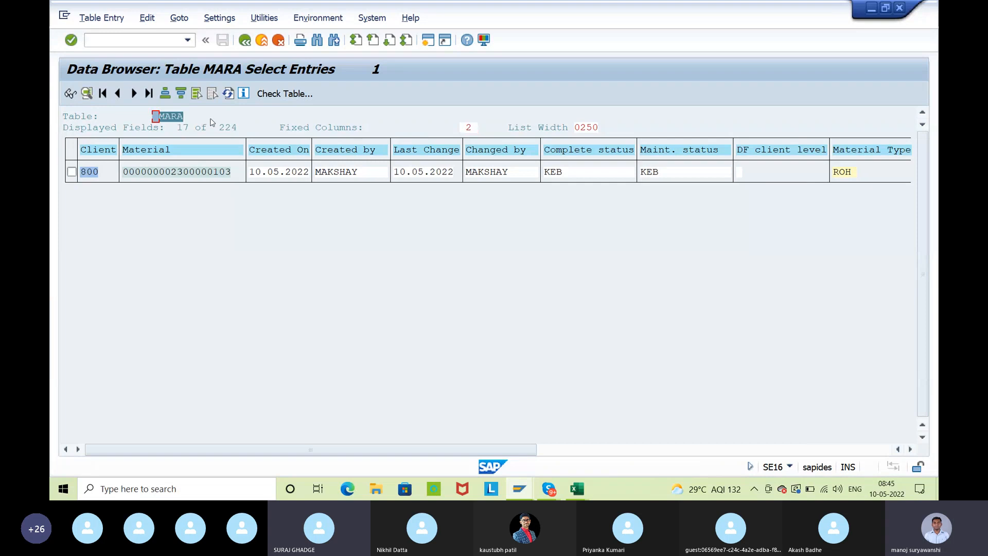
Copy the material number from the MARA entry and paste it into the Material selection of table MARC
drag(125, 176, 240, 172)
key(ctrl+c)
click(250, 40)
click(250, 41)
click(250, 41)
click(239, 150)
key(BackSpace)
text(c)
key(Return)
click(271, 131)
key(ctrl+v)
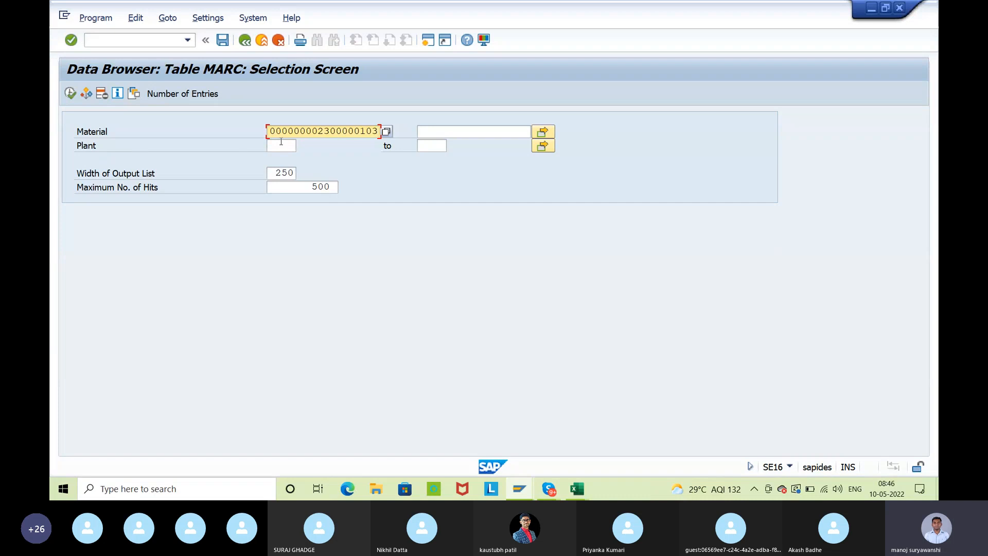
Restrict the MARC selection to plant ISP1 and display the material's plant data entry
click(281, 145)
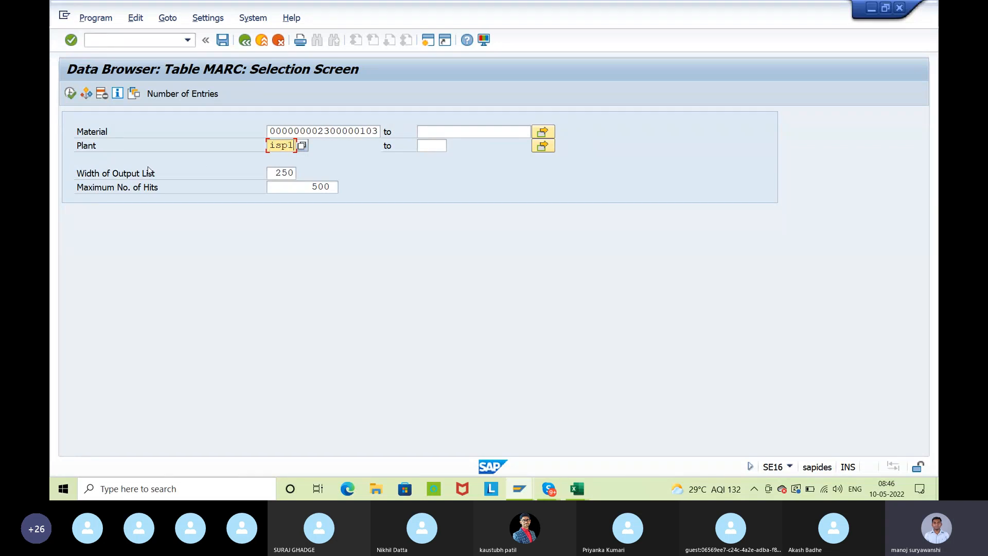
key(Return)
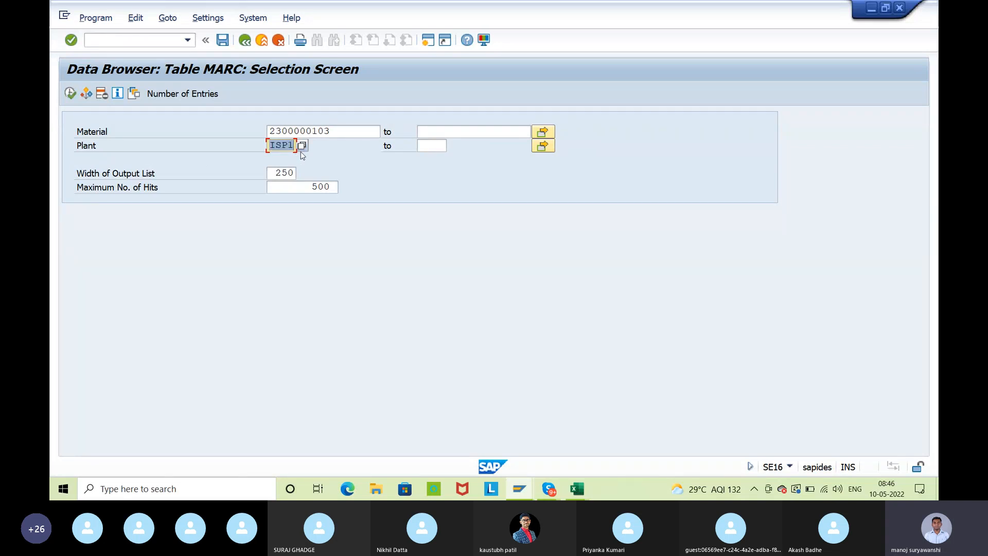
drag(338, 132, 239, 131)
key(ctrl+c)
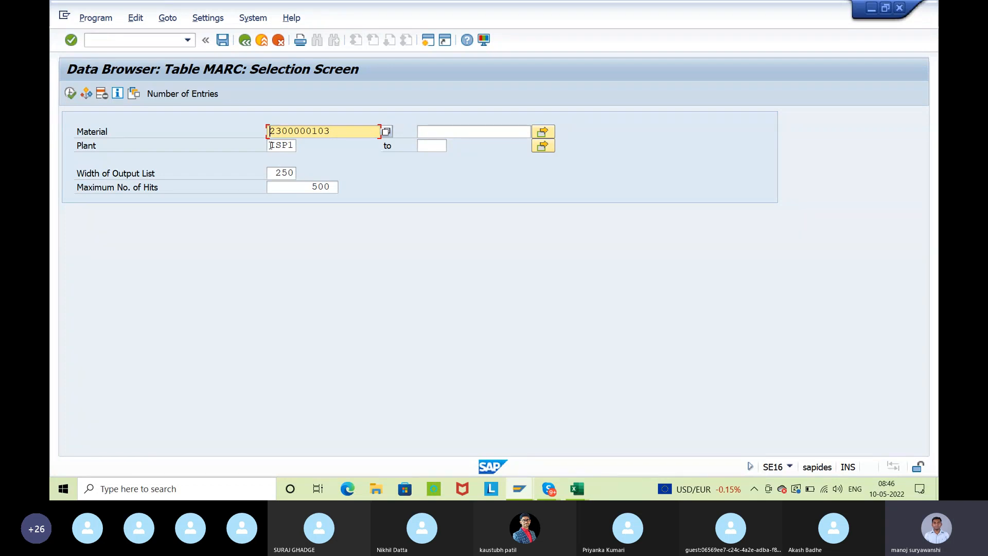
click(70, 93)
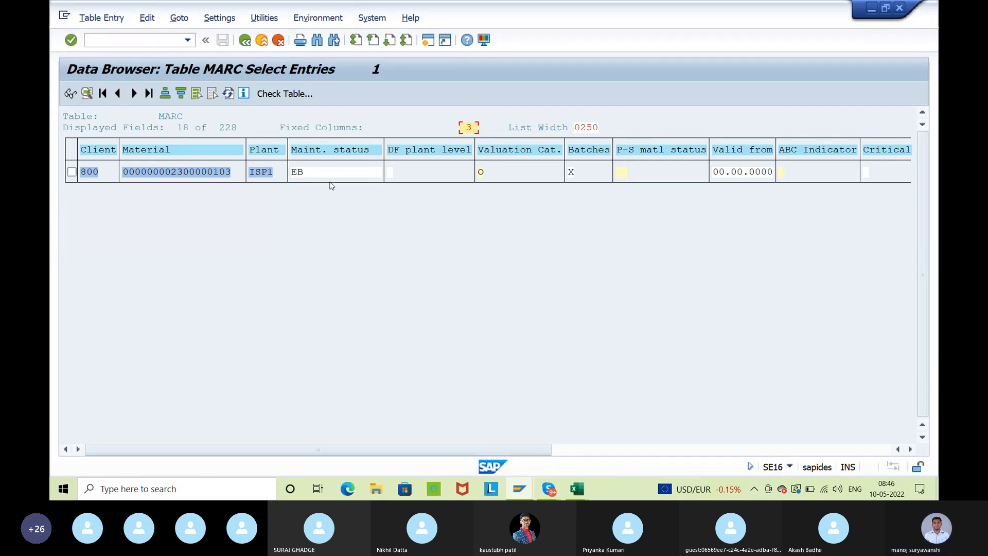
Examine the maintenance status, valuation category and purchasing group of the MARC entry
click(296, 175)
drag(296, 175, 304, 175)
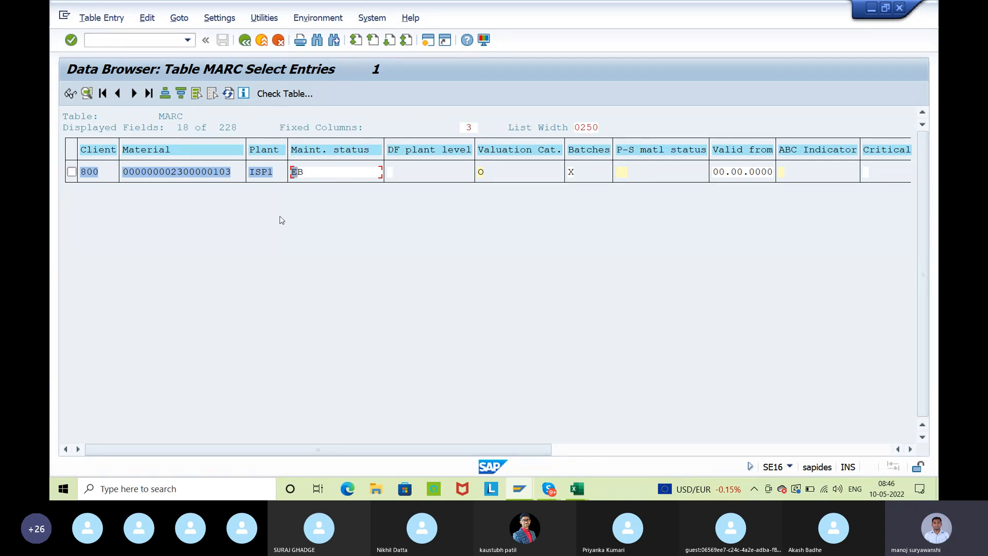
click(482, 174)
drag(483, 176, 489, 177)
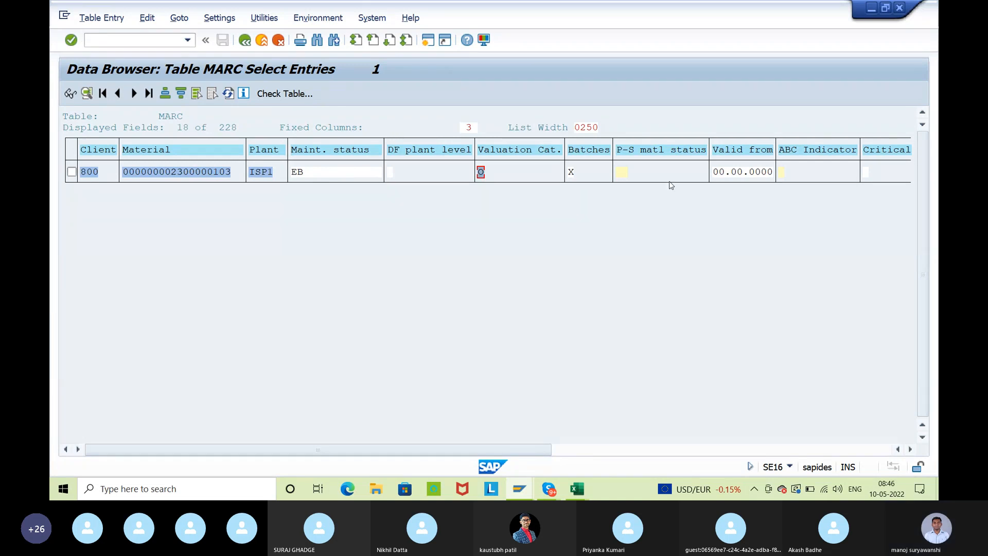
click(590, 451)
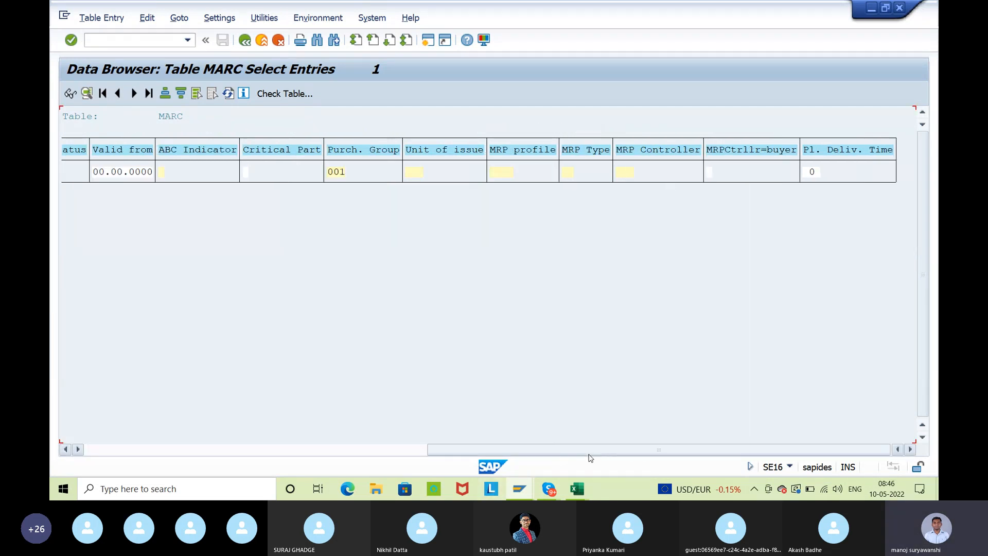
drag(331, 172, 351, 178)
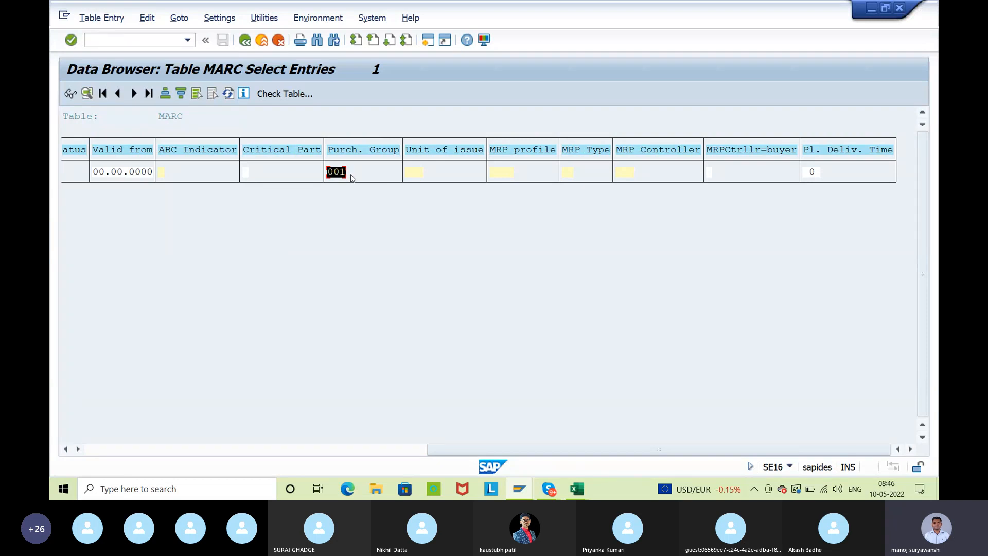
click(350, 174)
click(244, 41)
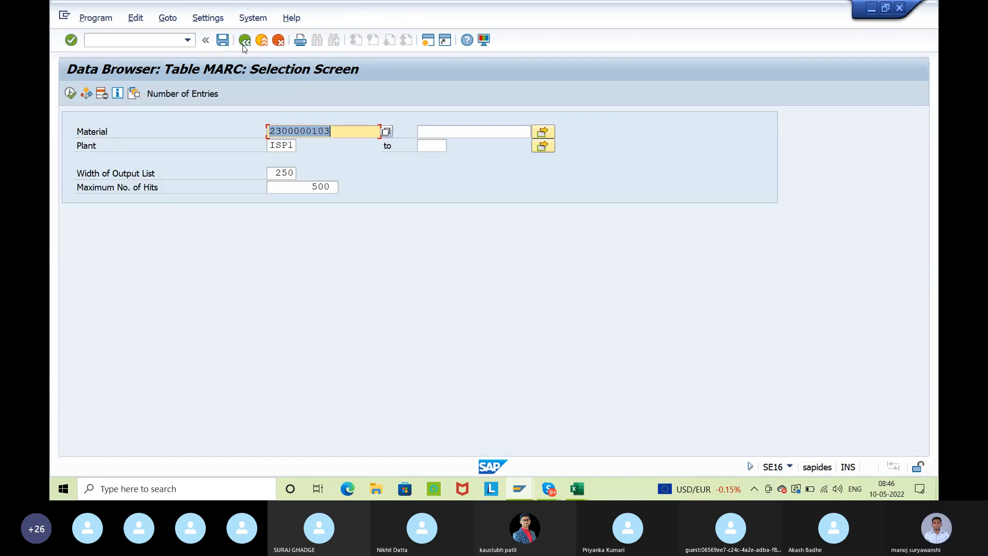
click(244, 41)
text(mbew)
key(Return)
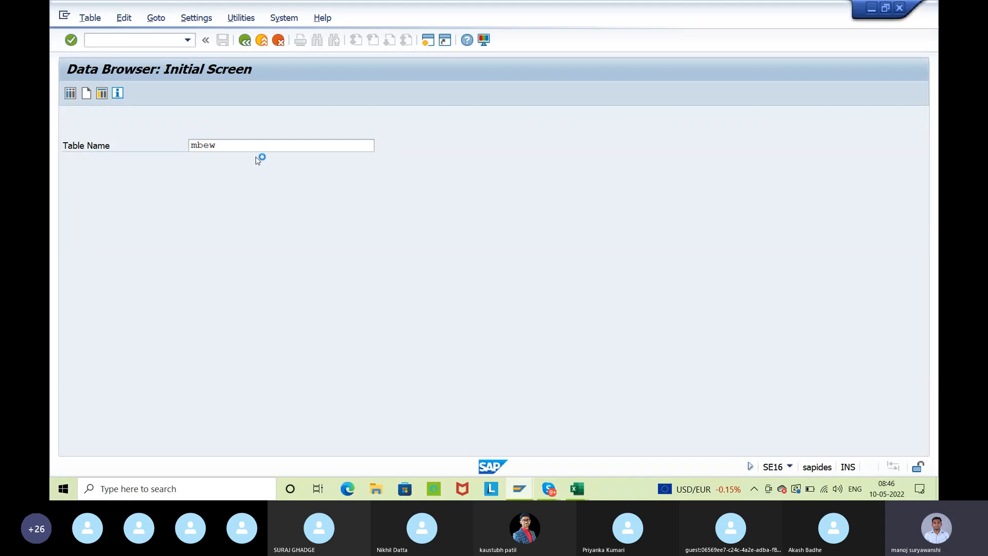
click(288, 133)
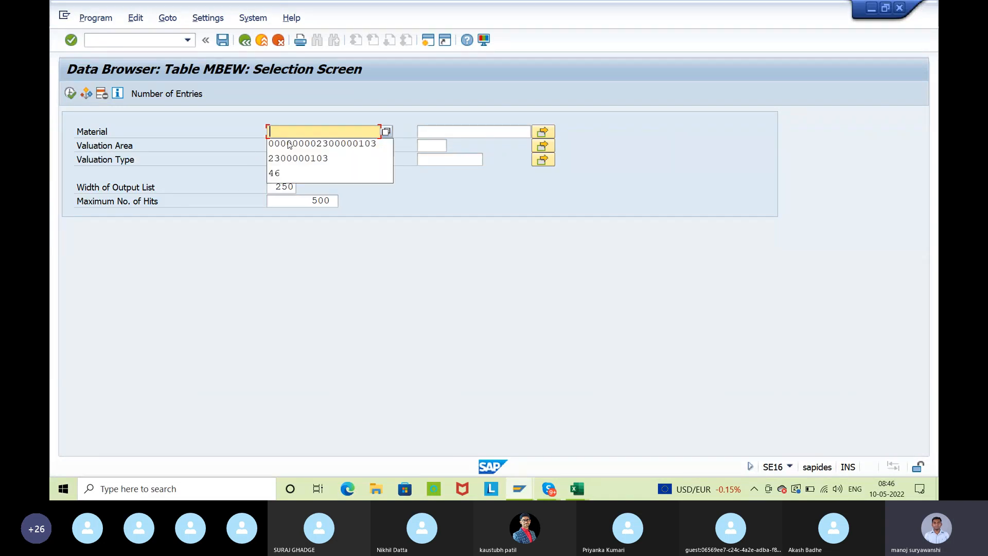
click(291, 143)
click(73, 95)
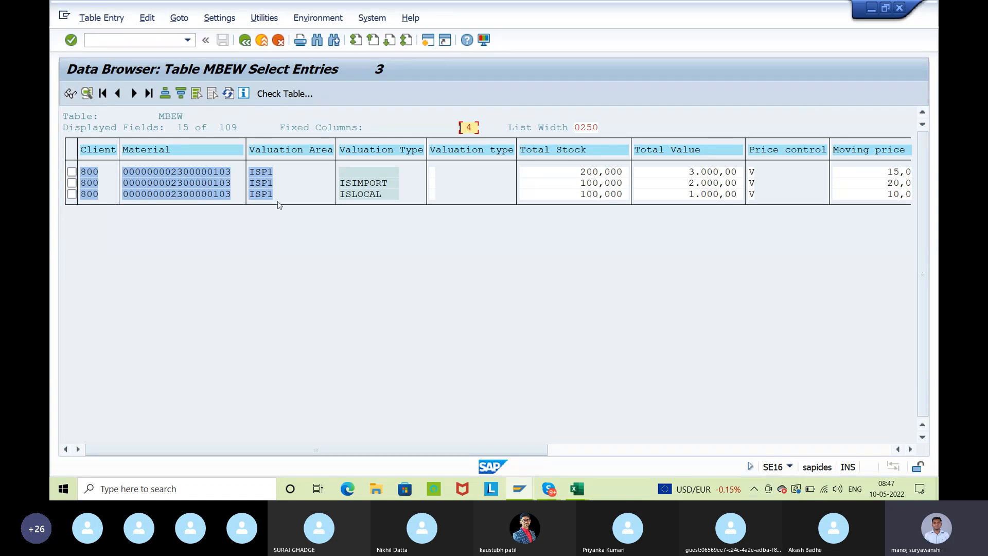
Examine the material number, valuation types, total stock and total value of the MBEW entries
drag(134, 171, 240, 174)
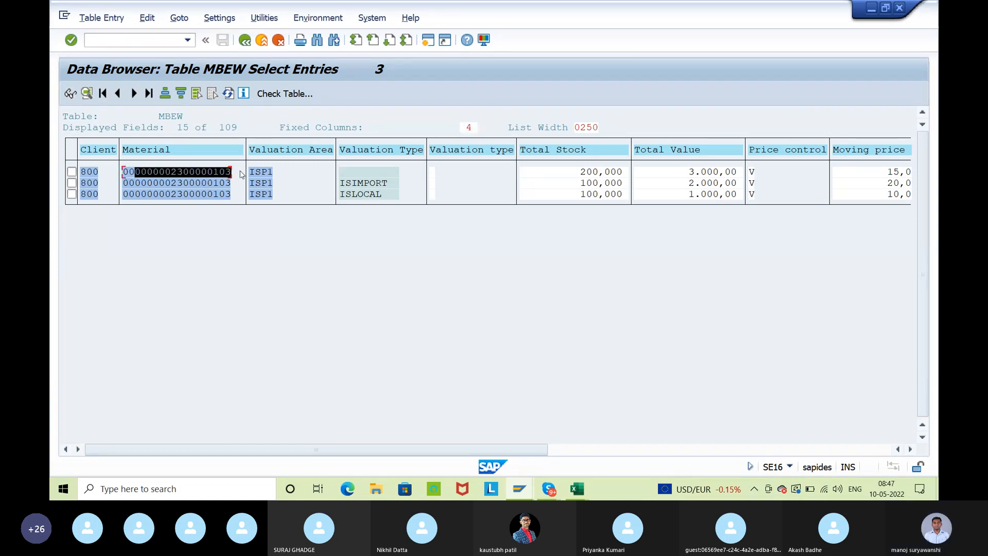
click(240, 174)
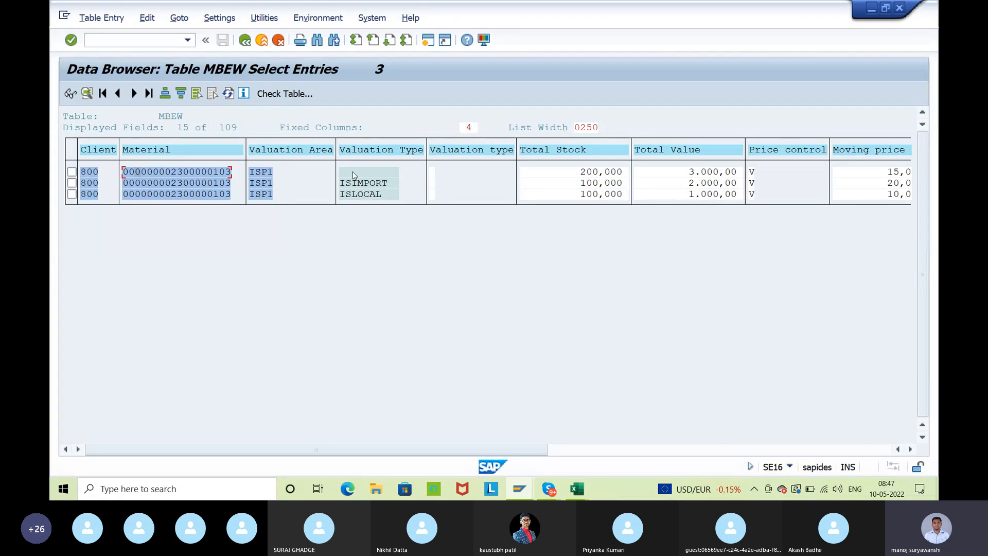
drag(337, 186, 408, 190)
click(407, 191)
click(371, 193)
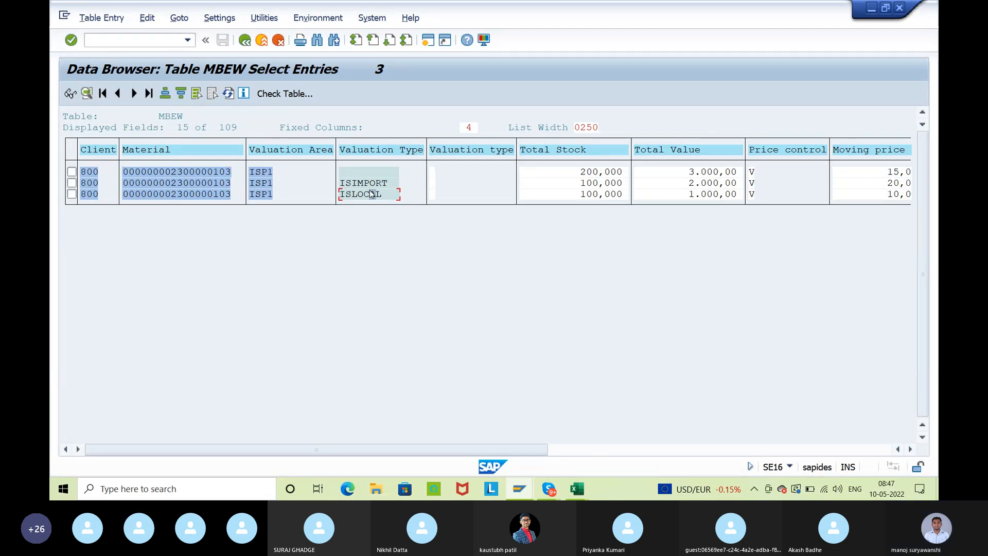
drag(558, 173, 604, 197)
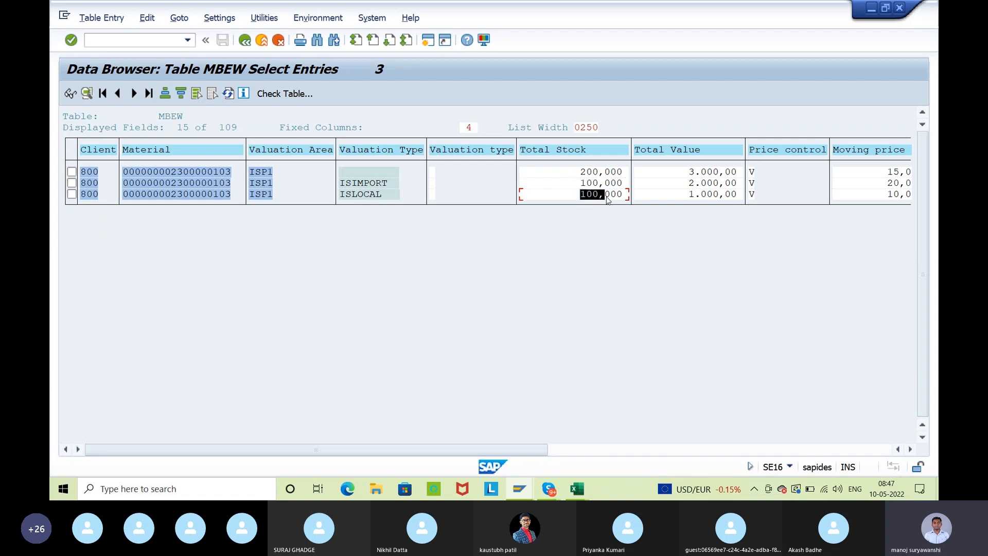
click(686, 173)
drag(688, 183, 745, 179)
drag(677, 196, 731, 202)
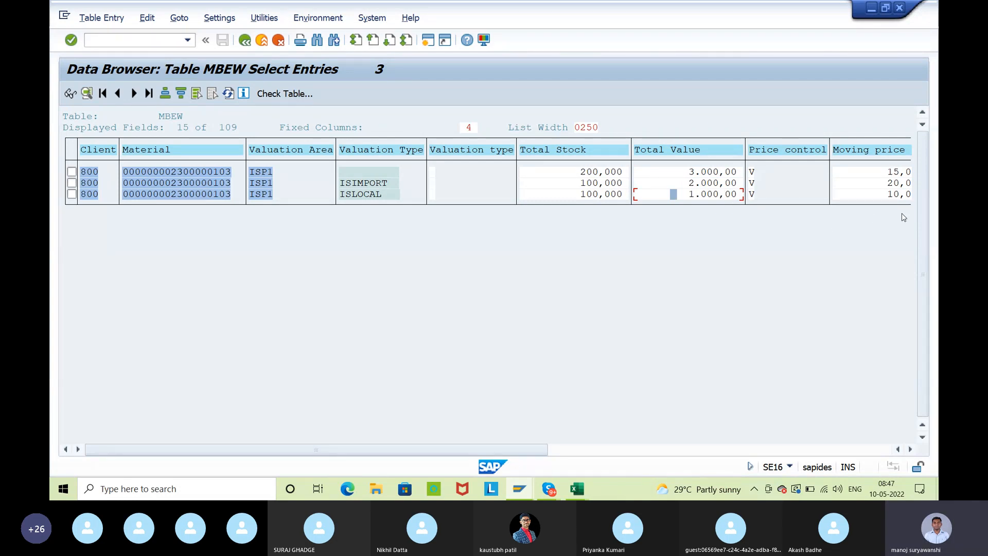
Check the moving price, standard price and valuation class columns of the MBEW entries
click(910, 449)
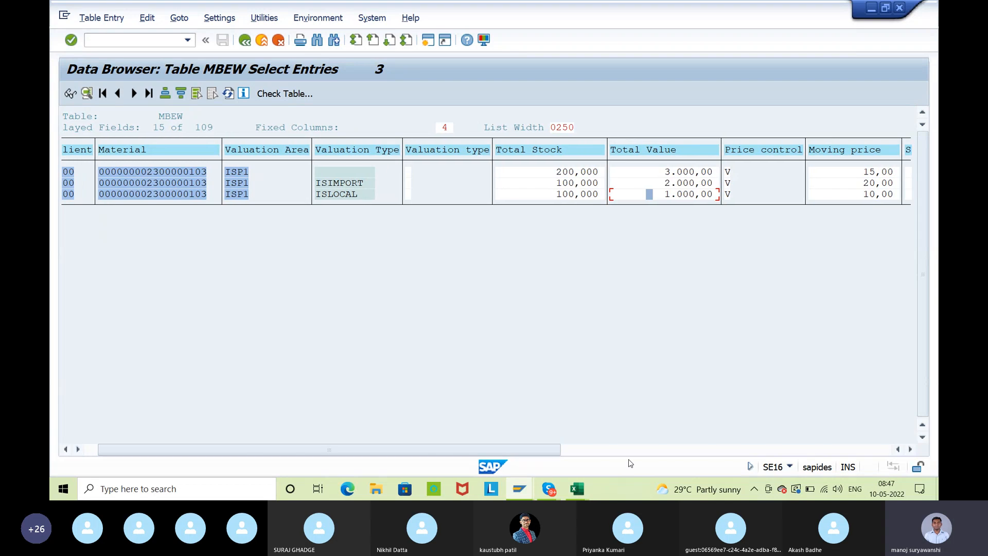
click(595, 449)
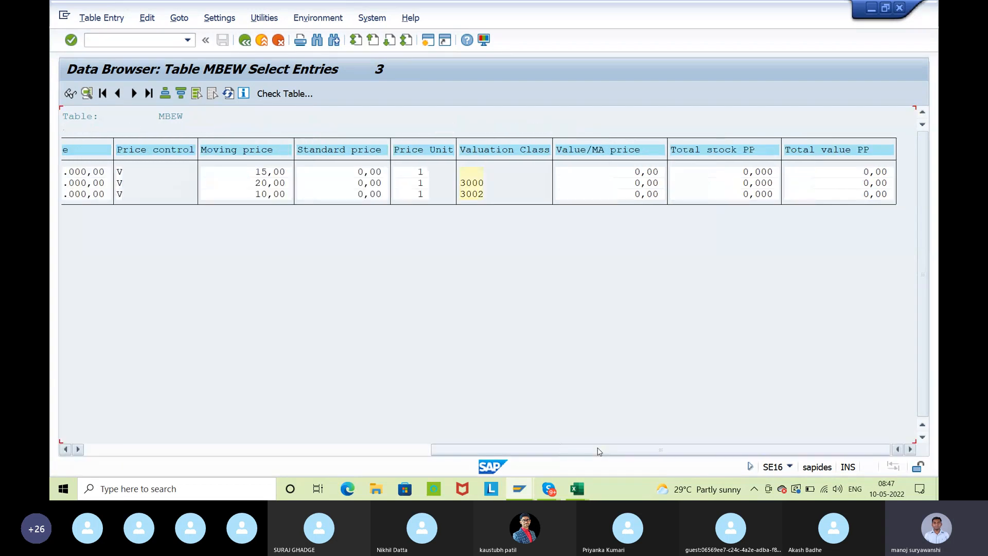
click(464, 194)
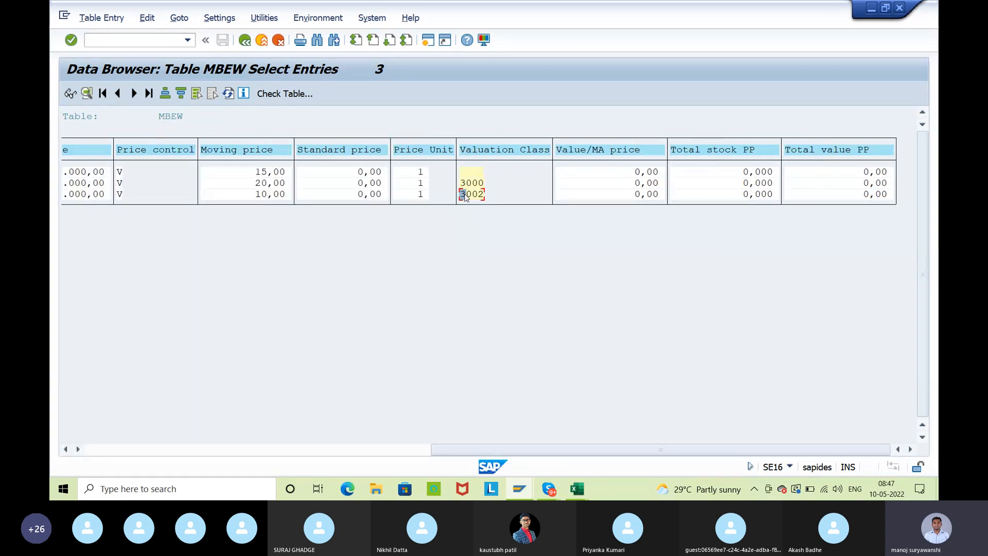
click(342, 183)
drag(453, 449, 59, 444)
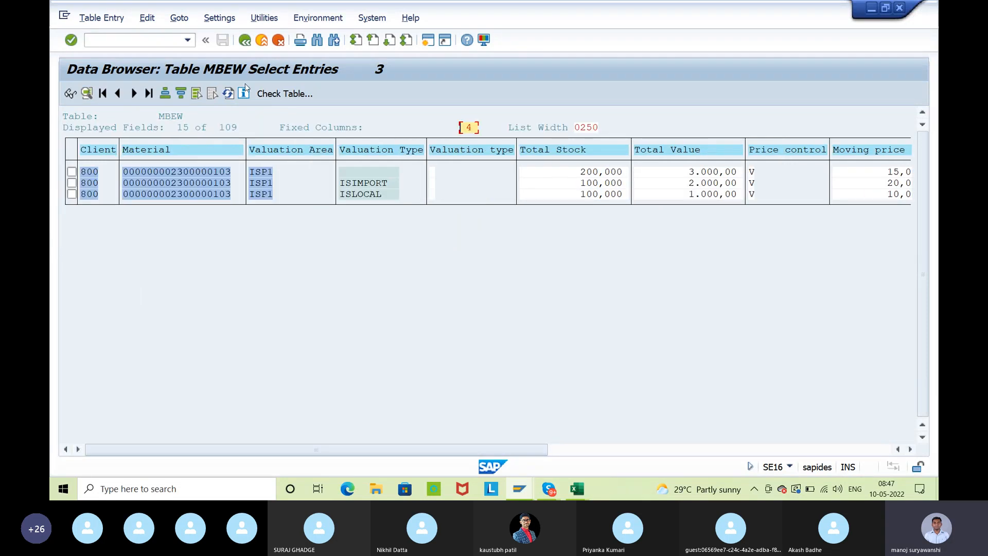
click(246, 41)
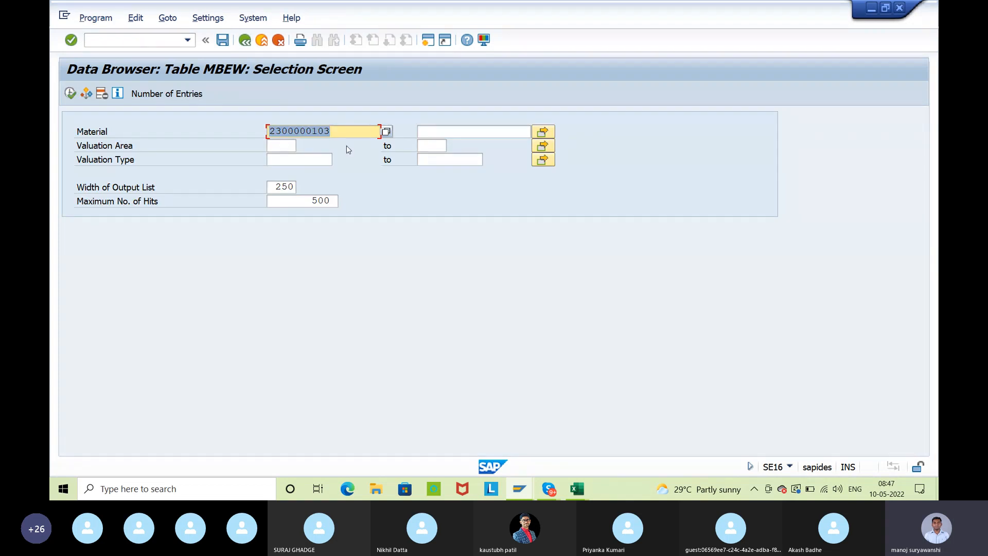
click(246, 41)
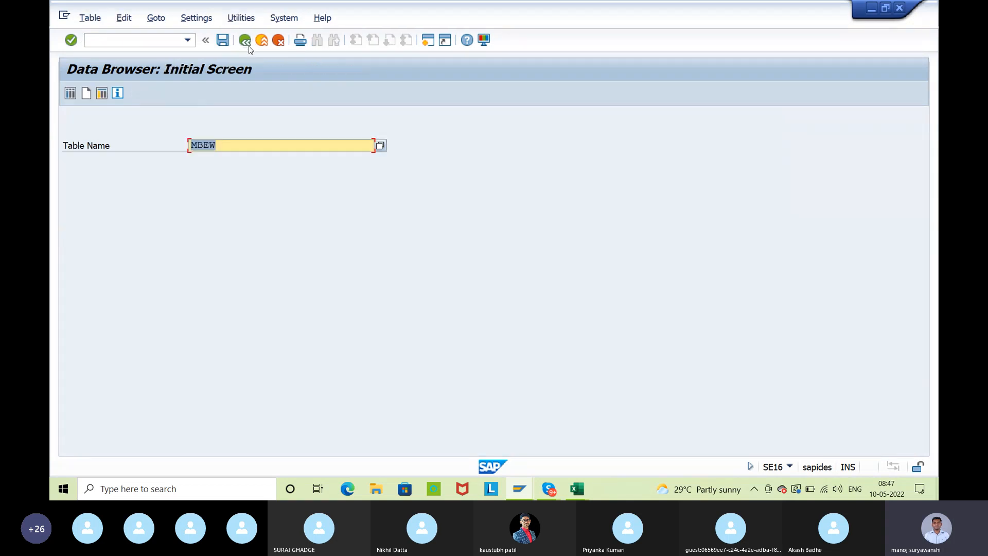
text(mard)
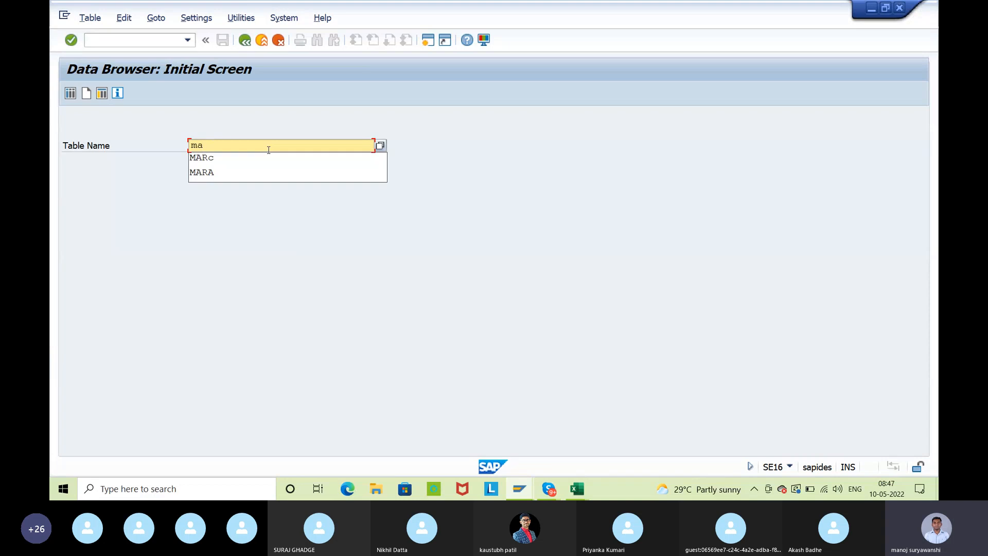
key(Return)
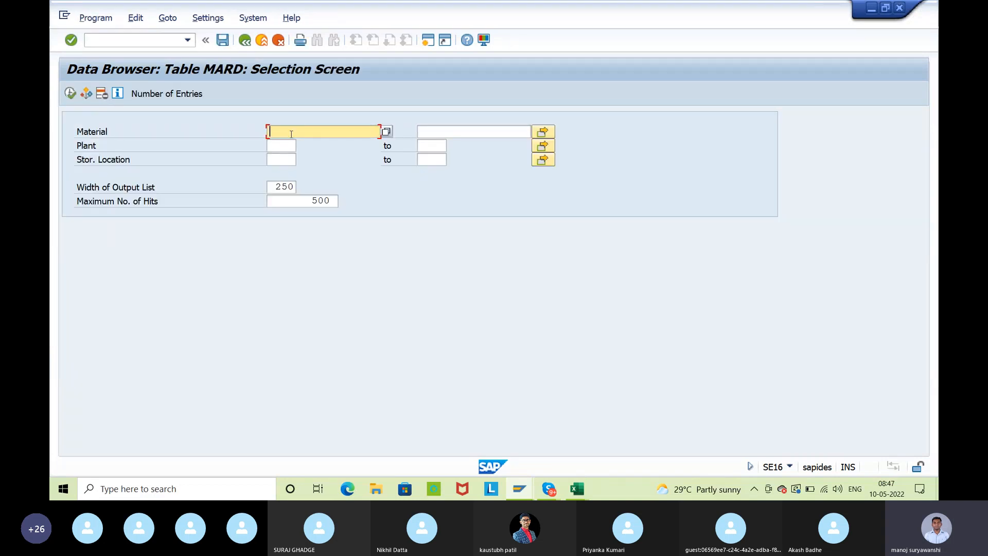
click(291, 134)
key(Down)
key(Return)
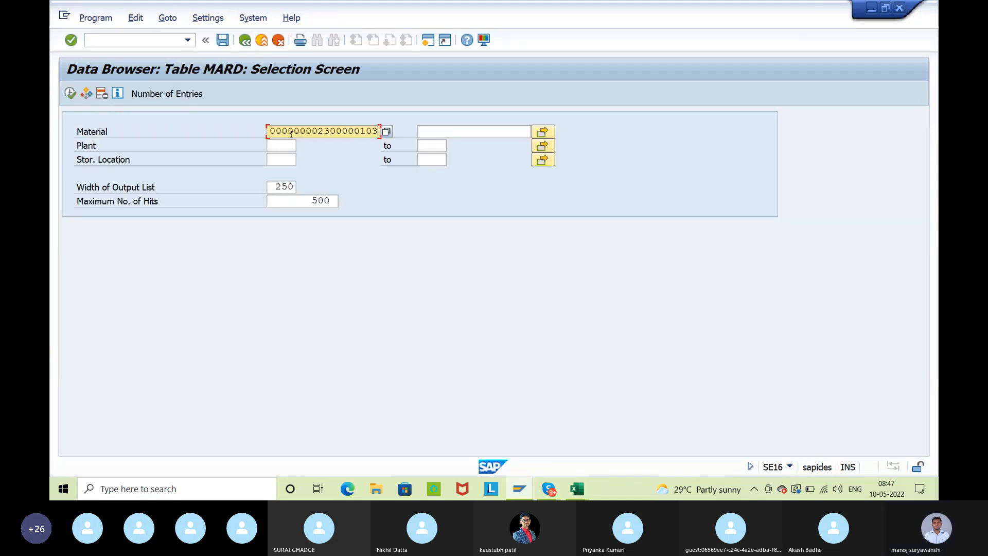
click(70, 93)
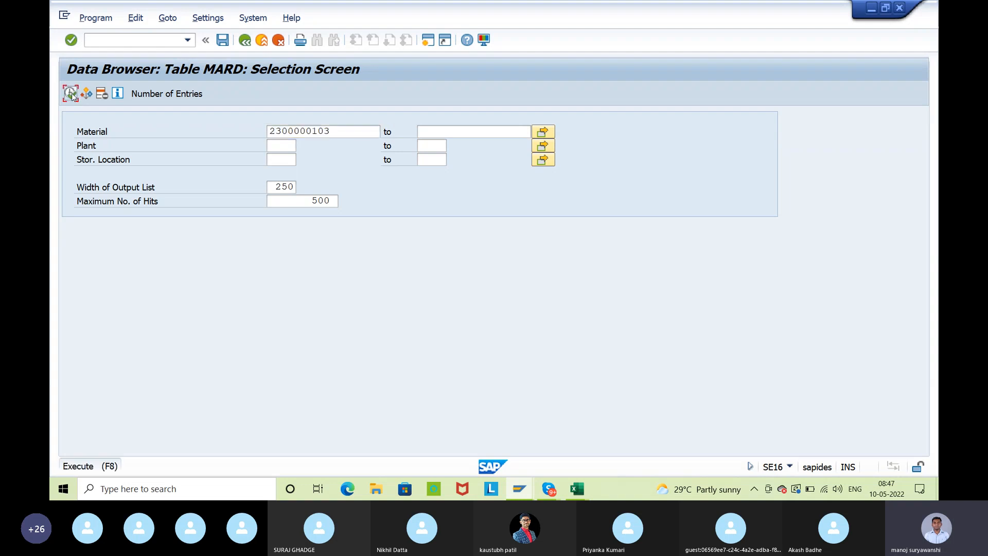
click(304, 173)
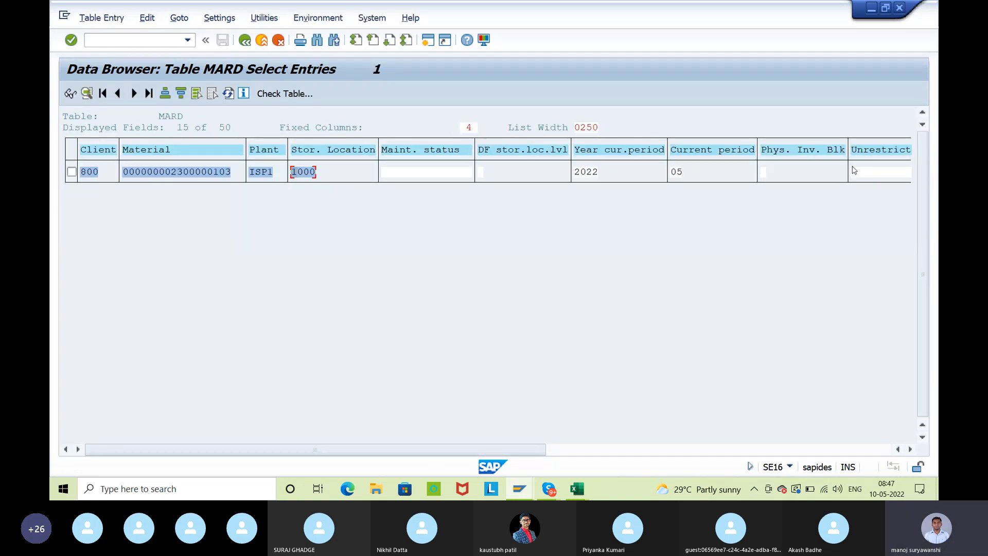
click(240, 42)
click(241, 42)
text(MAKT)
key(Return)
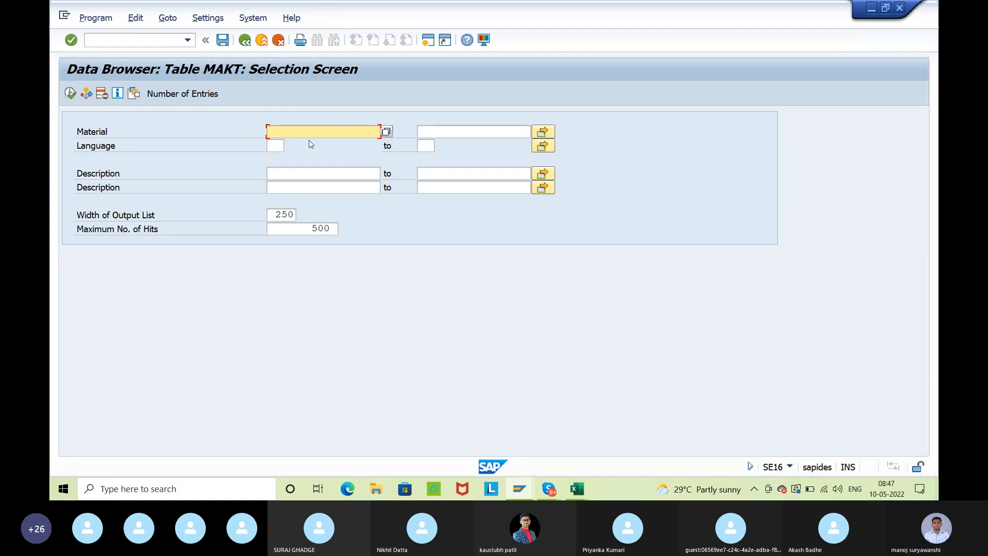
key(BackSpace)
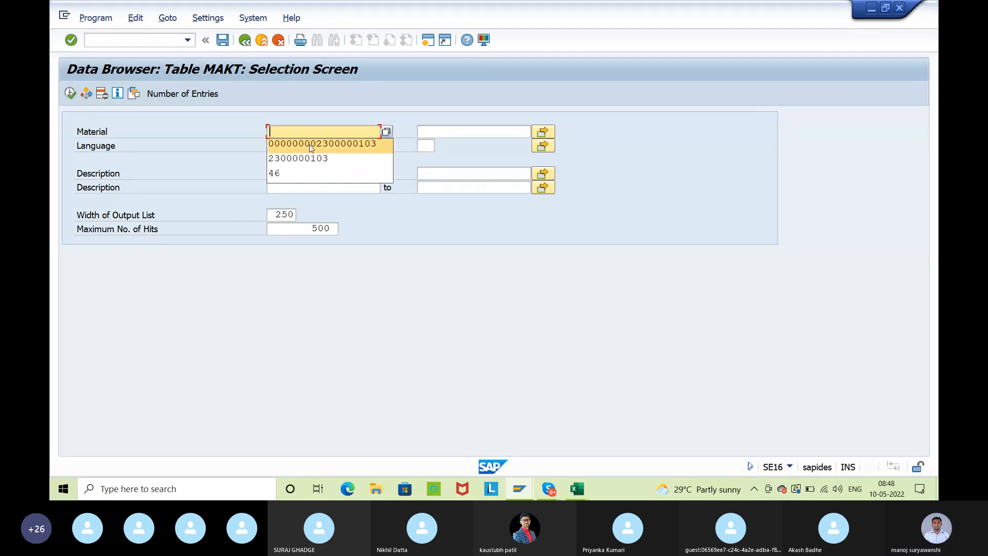
click(311, 145)
click(70, 93)
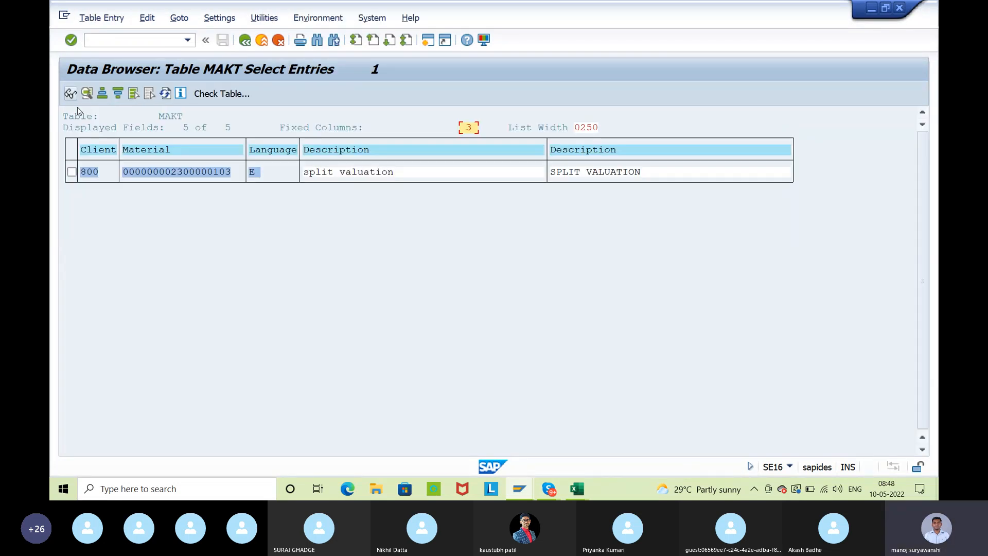
click(596, 172)
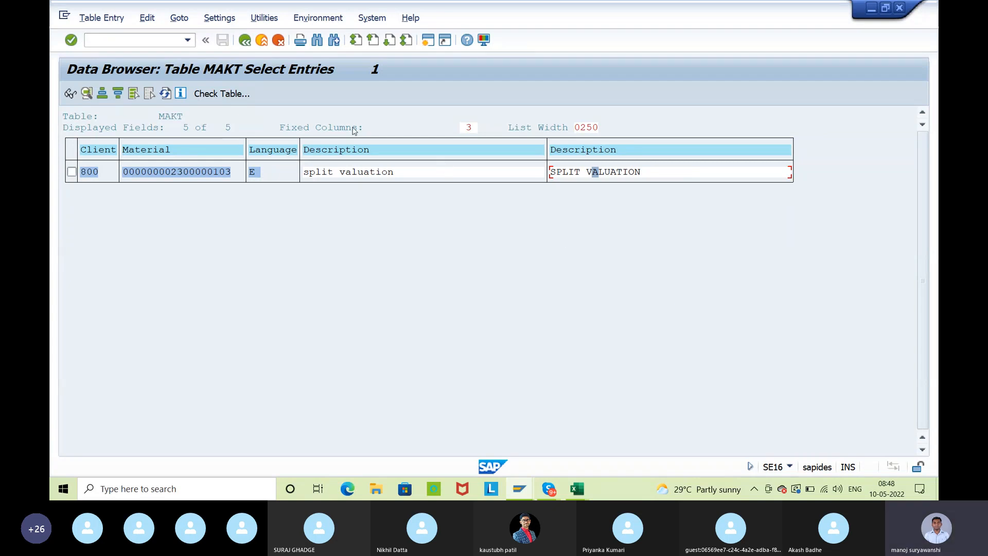
Leave table MAKT and open the selection screen of vendor table LFM1
click(245, 41)
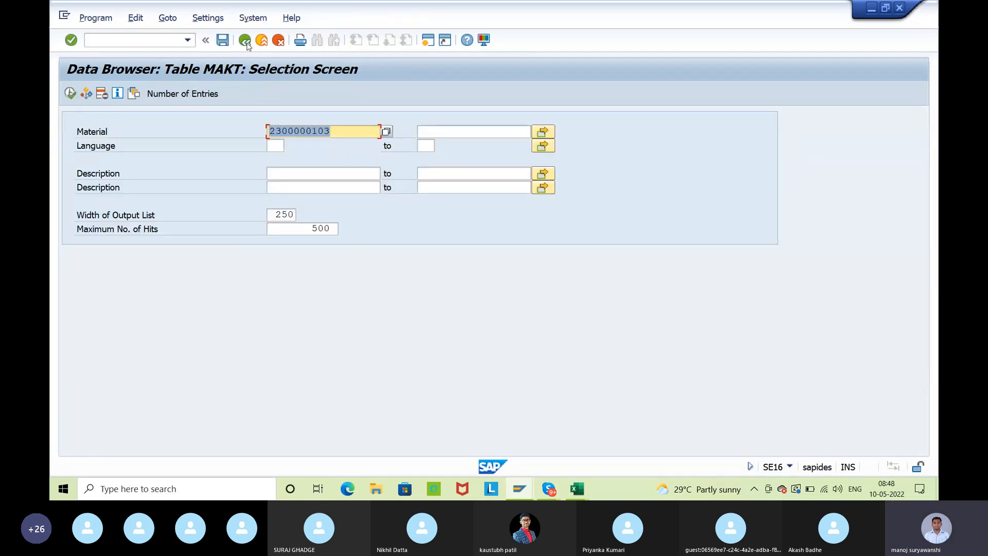
click(246, 41)
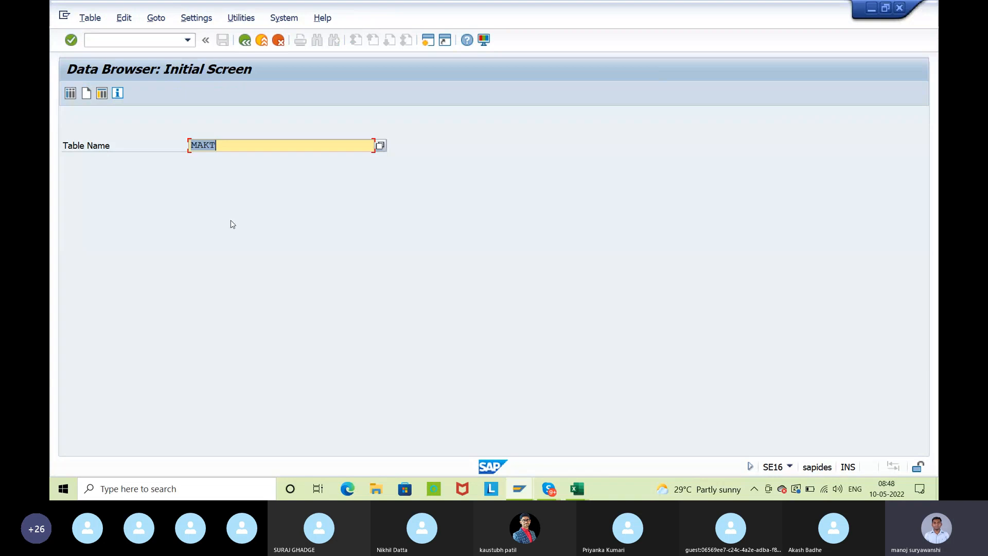
text(lfm1)
key(Return)
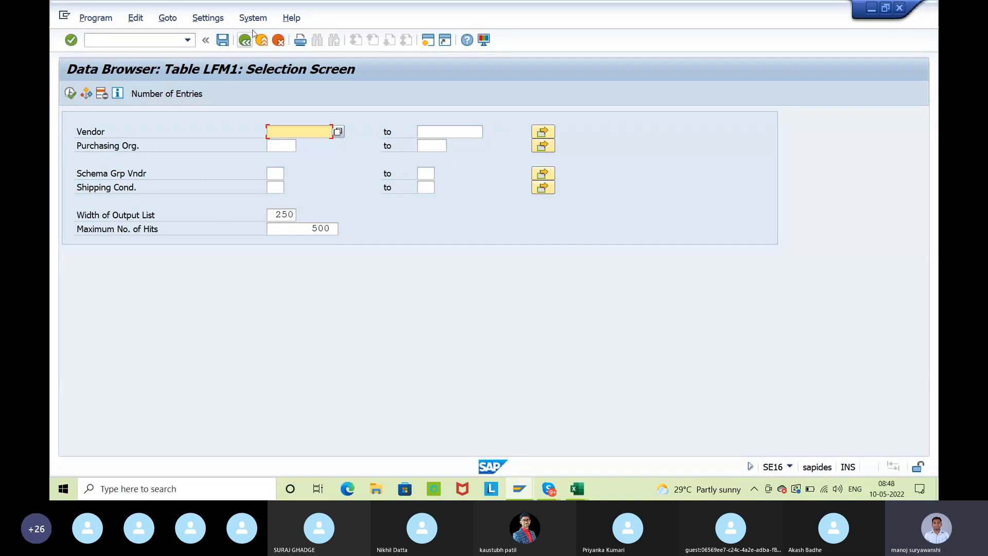
Add the ERNAM (Created by) field to the selection fields of table LFM1
click(217, 21)
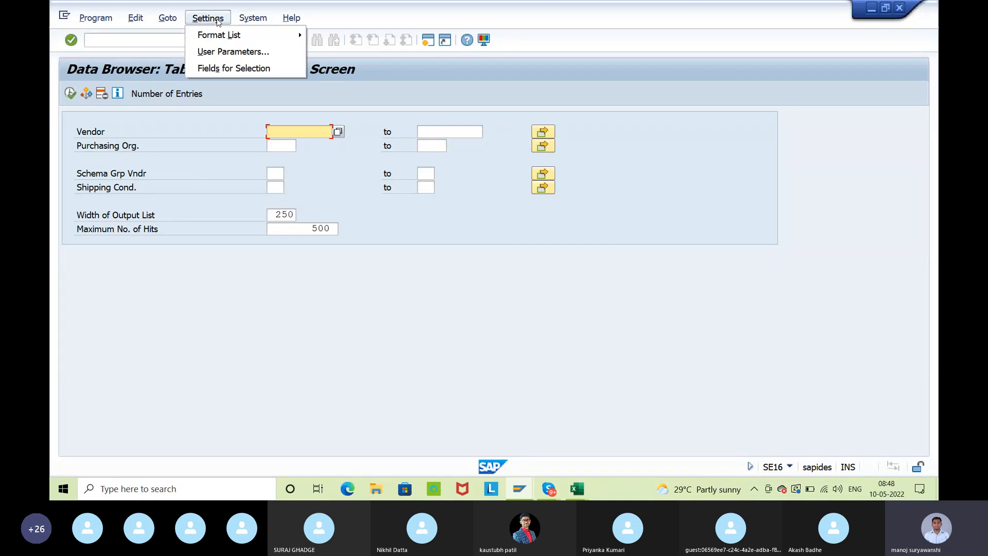
click(224, 72)
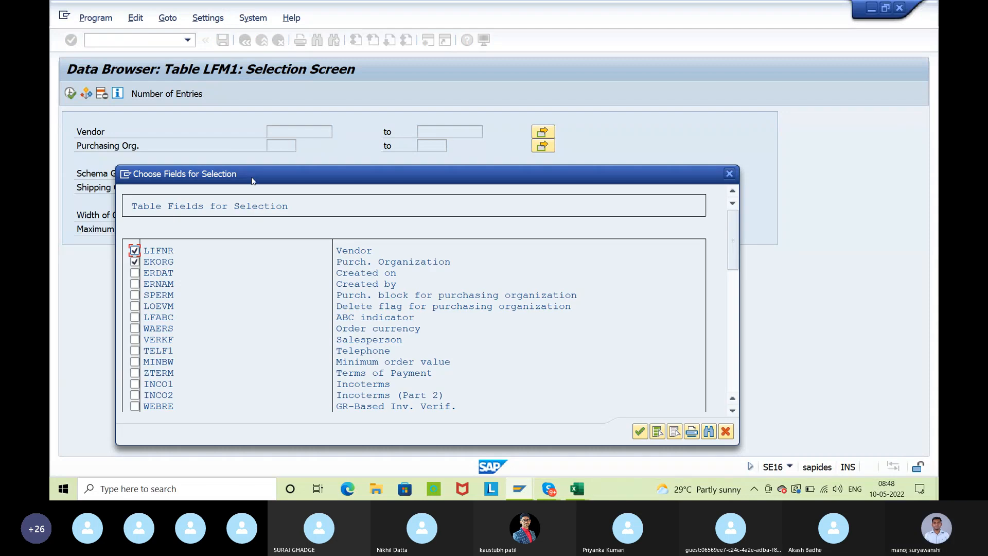
drag(306, 179, 307, 150)
click(359, 255)
click(137, 254)
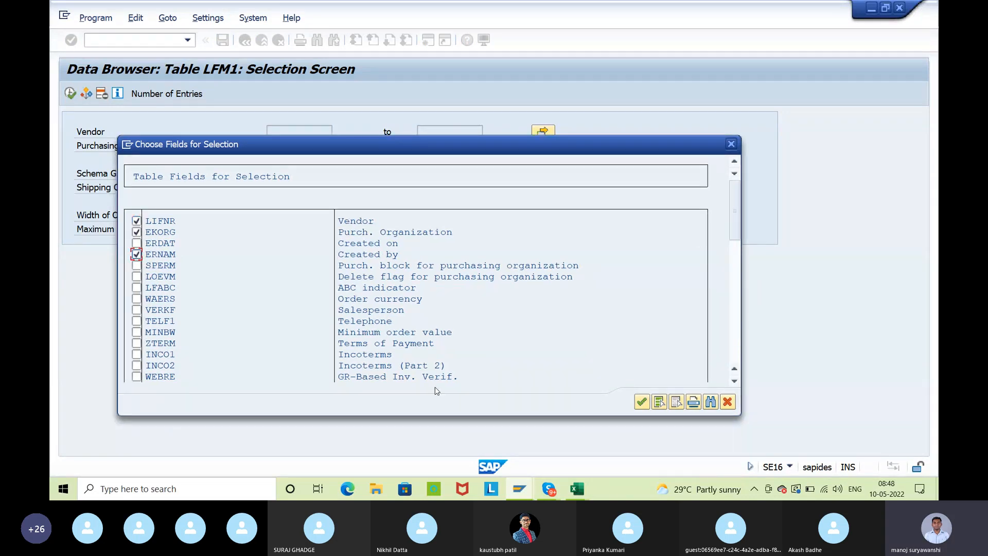
click(644, 404)
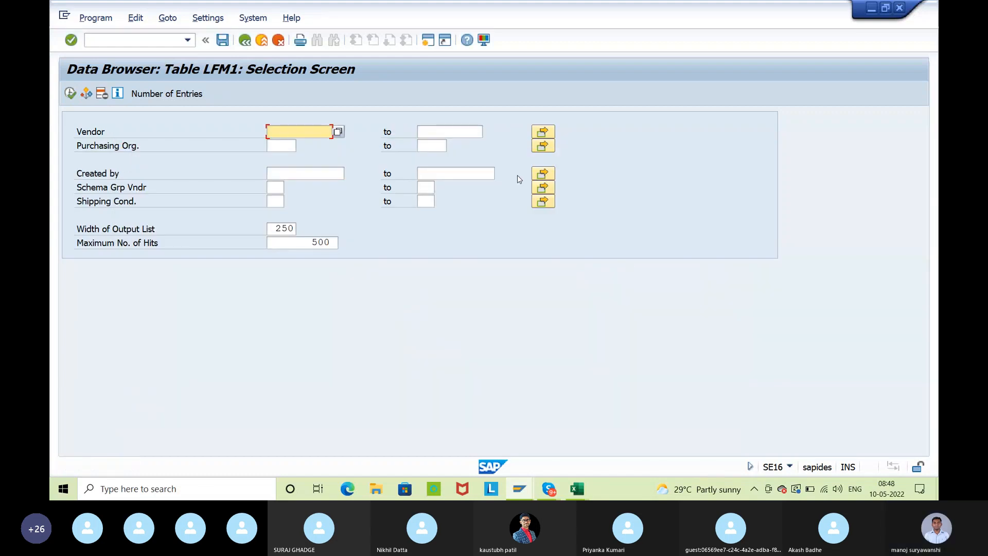
Restrict the LFM1 selection to the creator's user name in Created by and display the vendor entries
click(104, 173)
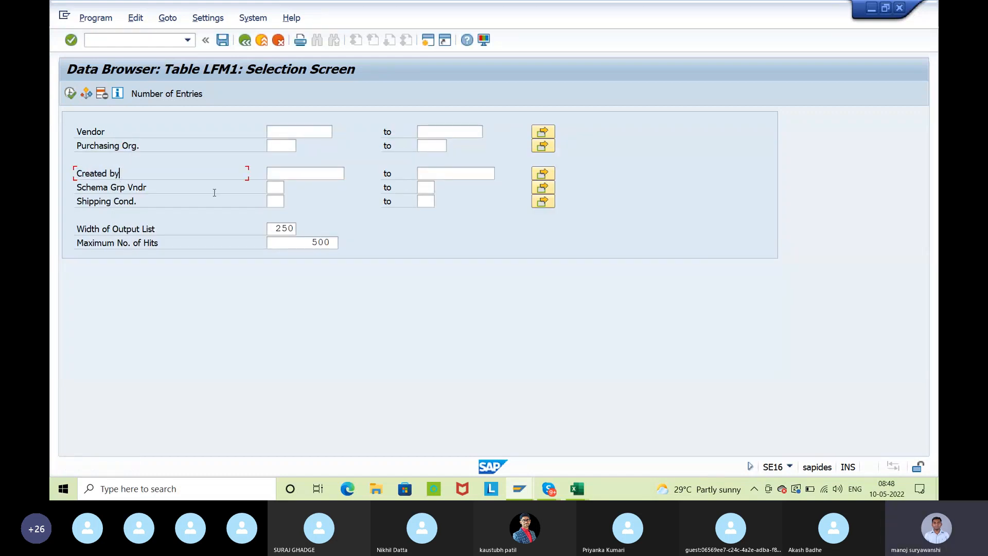
click(283, 173)
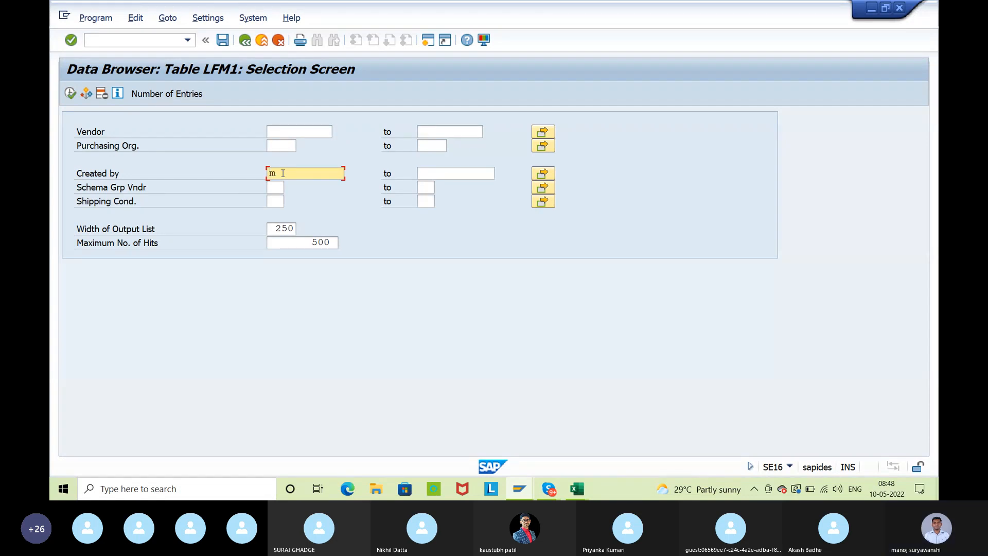
text(makshay)
key(Return)
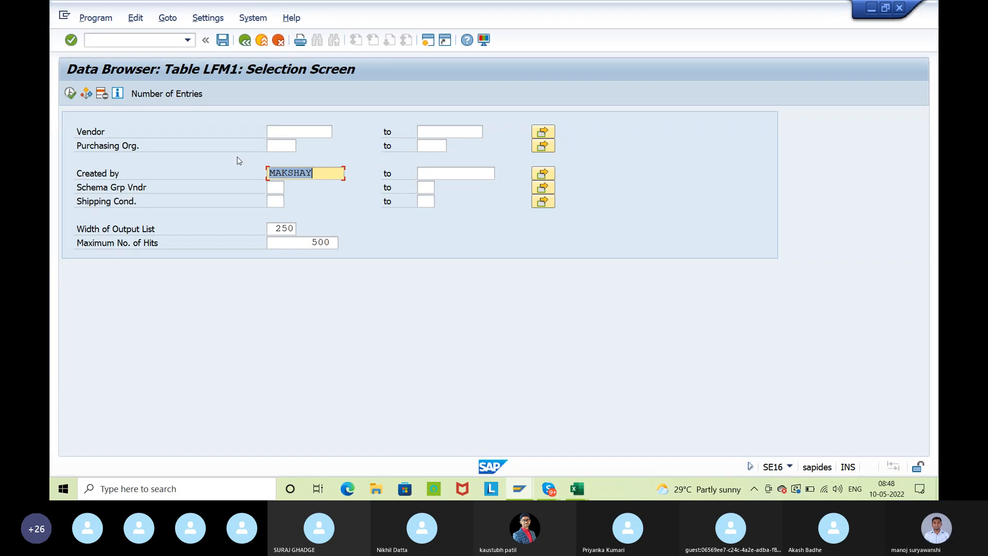
click(67, 94)
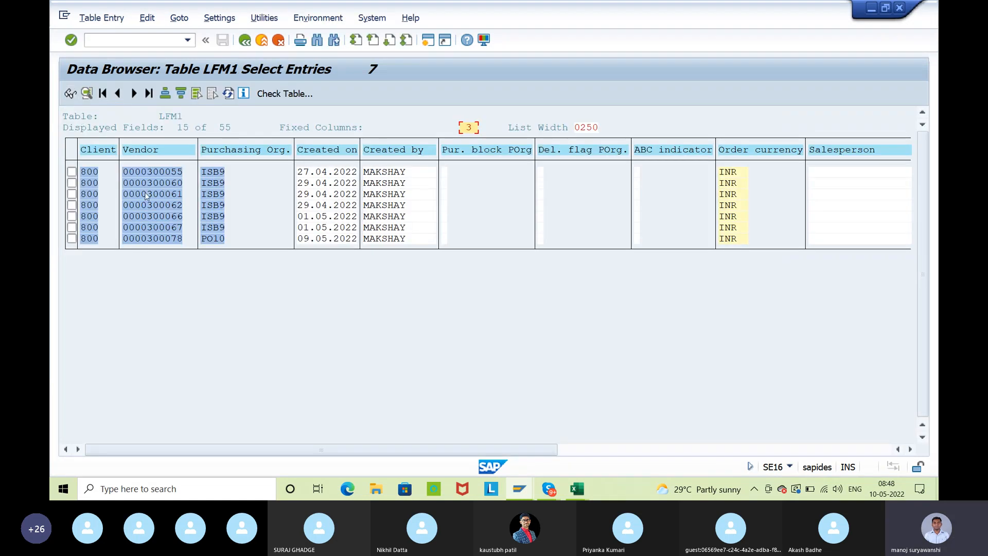
Copy all vendor numbers from the LFM1 entries and return to the Data Browser's initial screen
drag(124, 172, 185, 250)
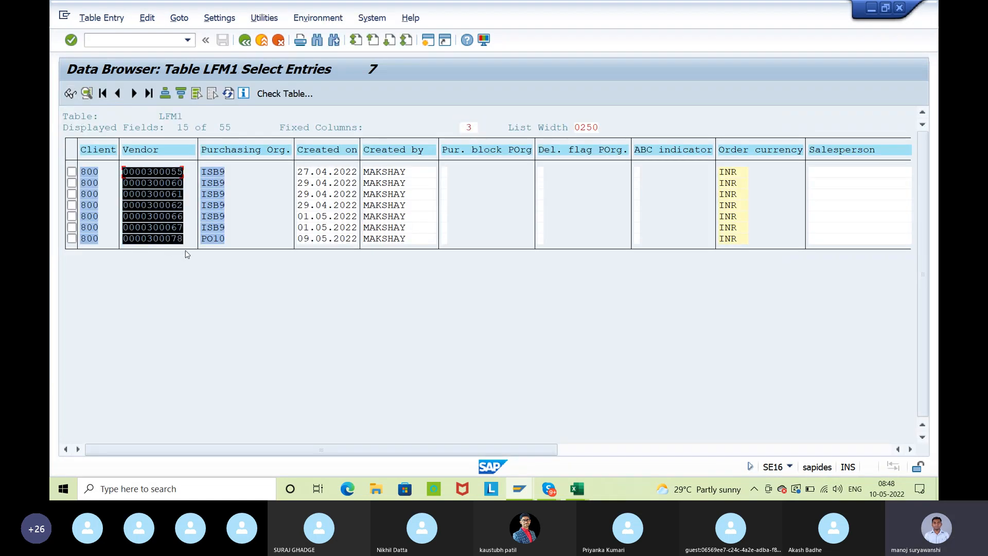
key(ctrl+c)
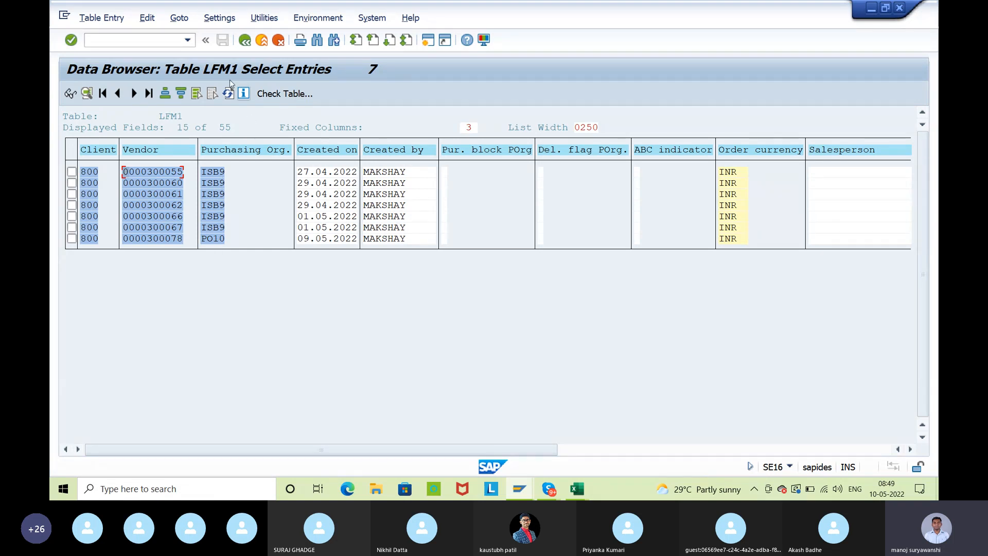
drag(124, 170, 188, 252)
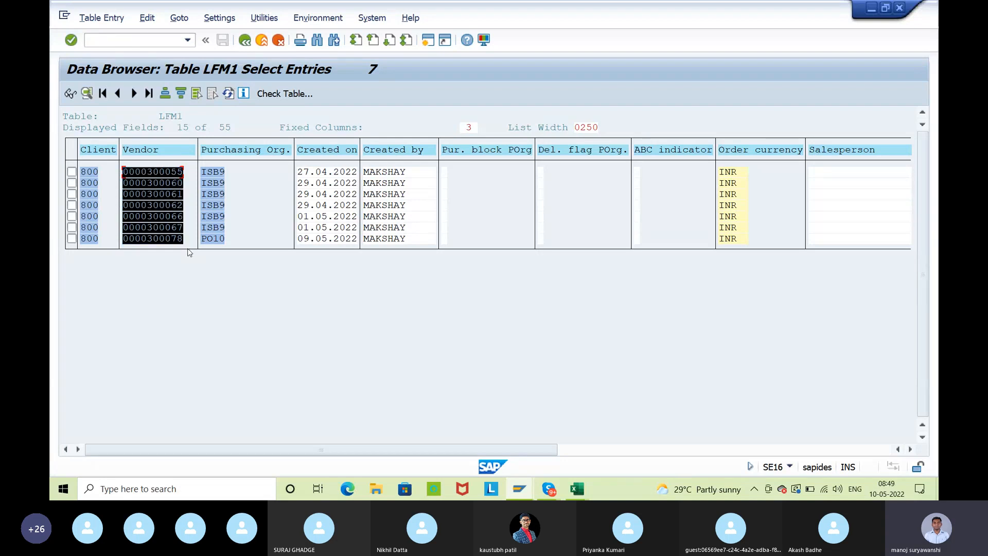
key(ctrl+c)
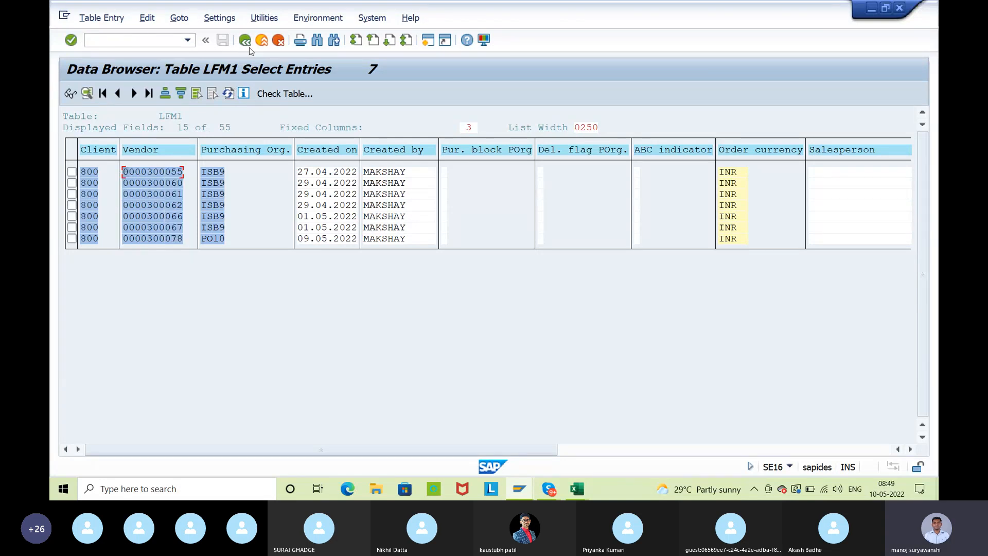
click(247, 40)
click(248, 41)
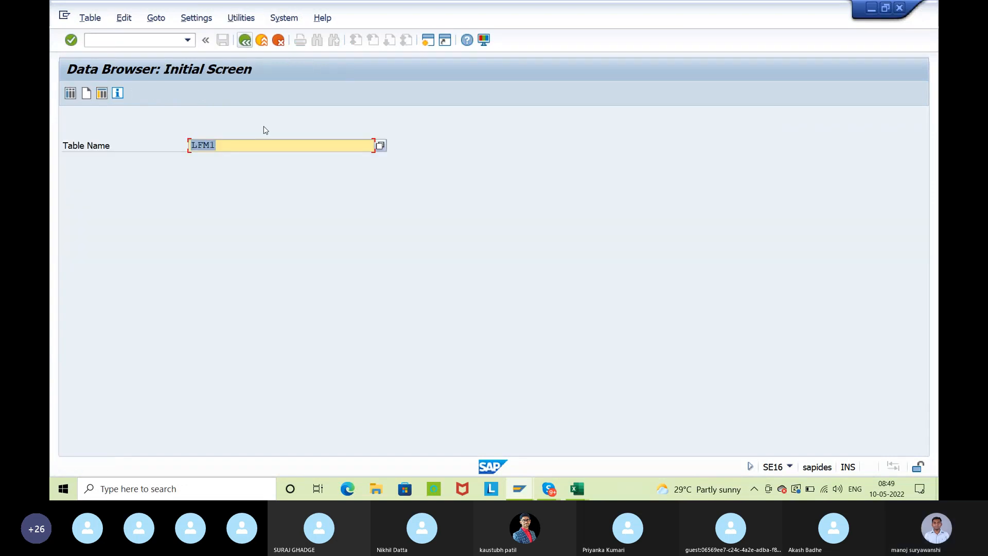
Display the entries of vendor table LFB1, restricting Vendor to the copied vendor numbers through multiple selection
text(l)
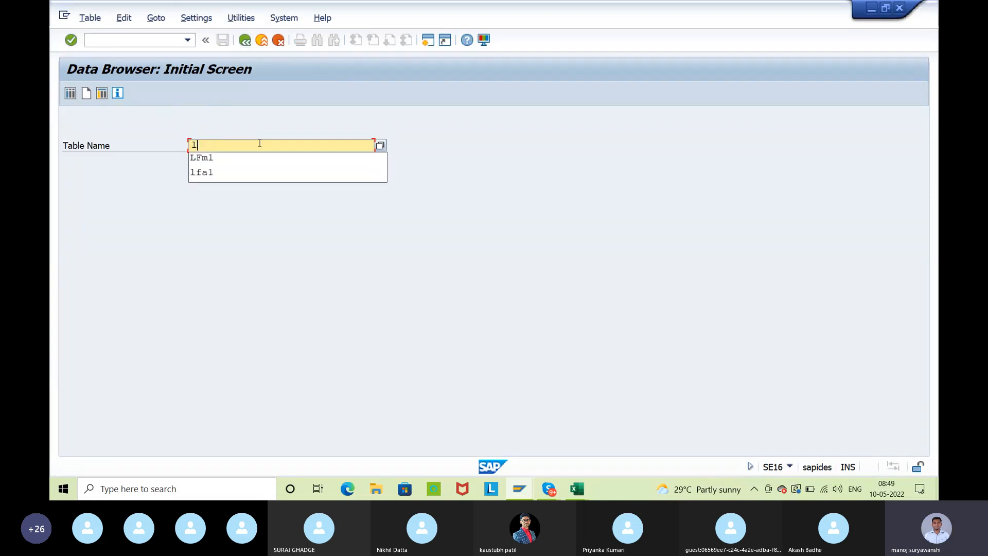
text(fb1)
key(Return)
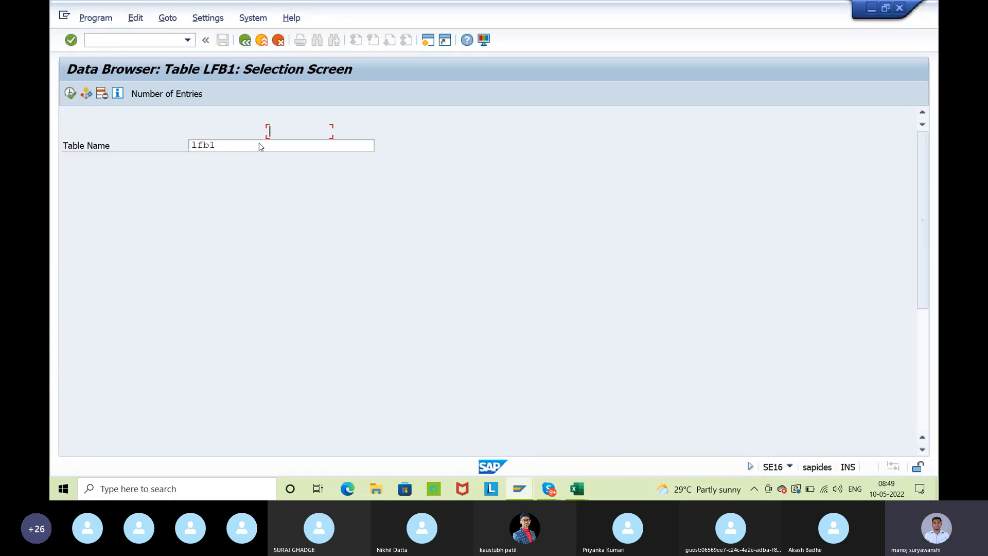
click(543, 132)
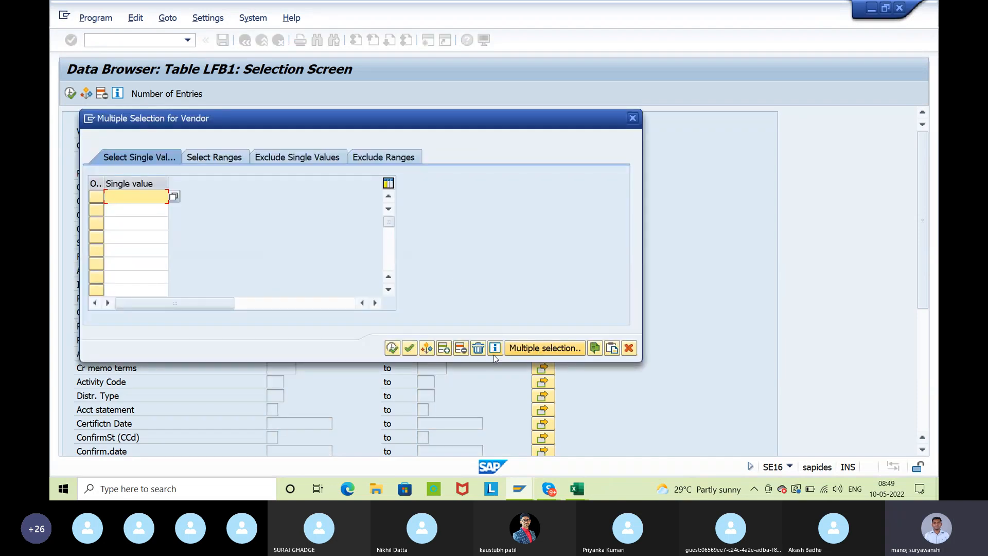
click(617, 352)
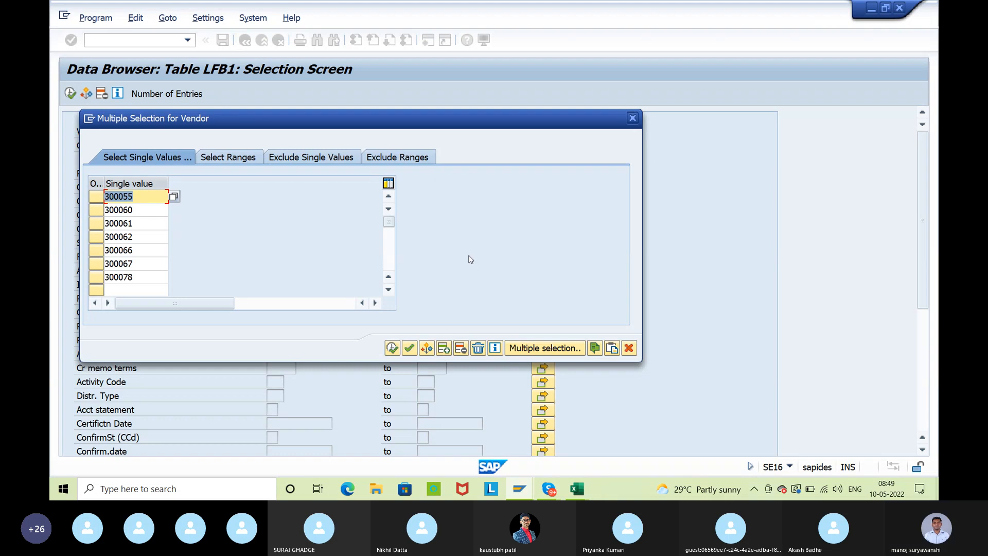
click(392, 348)
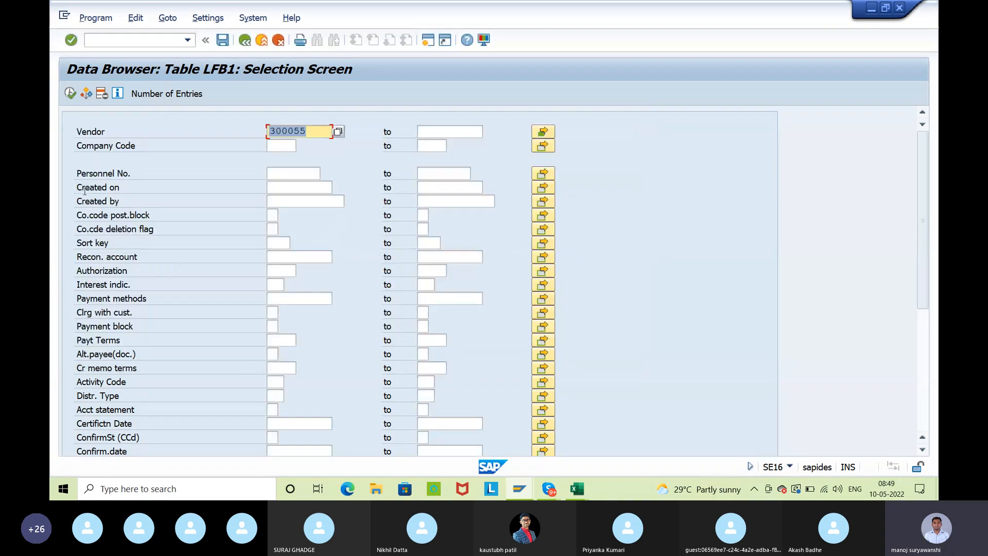
click(69, 93)
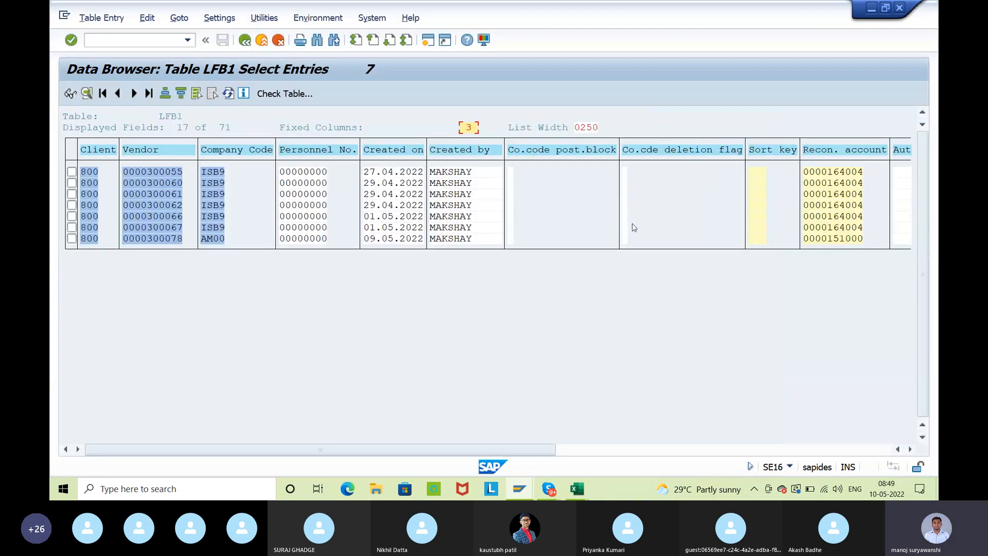
Examine the remaining columns of the LFB1 entries and return to the Data Browser's initial screen
click(619, 449)
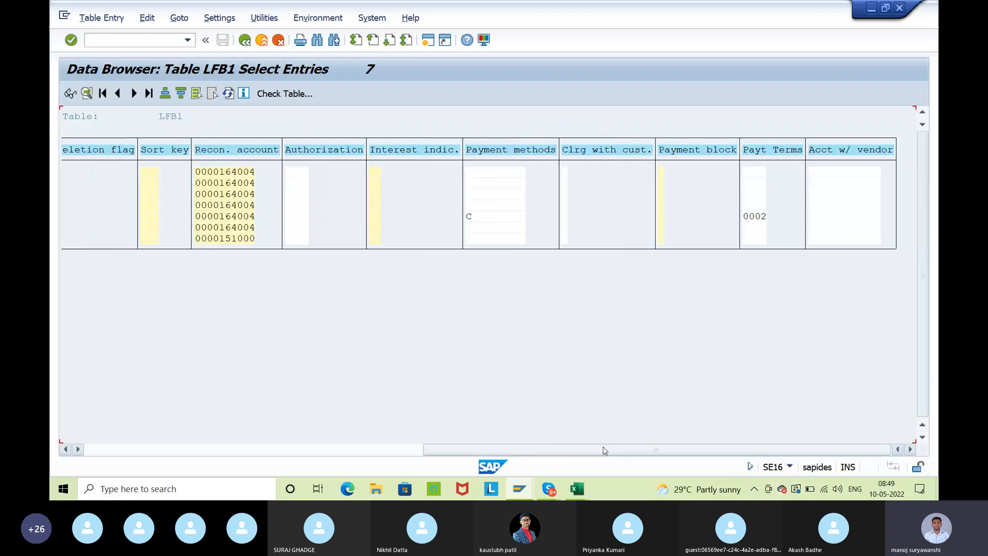
click(194, 448)
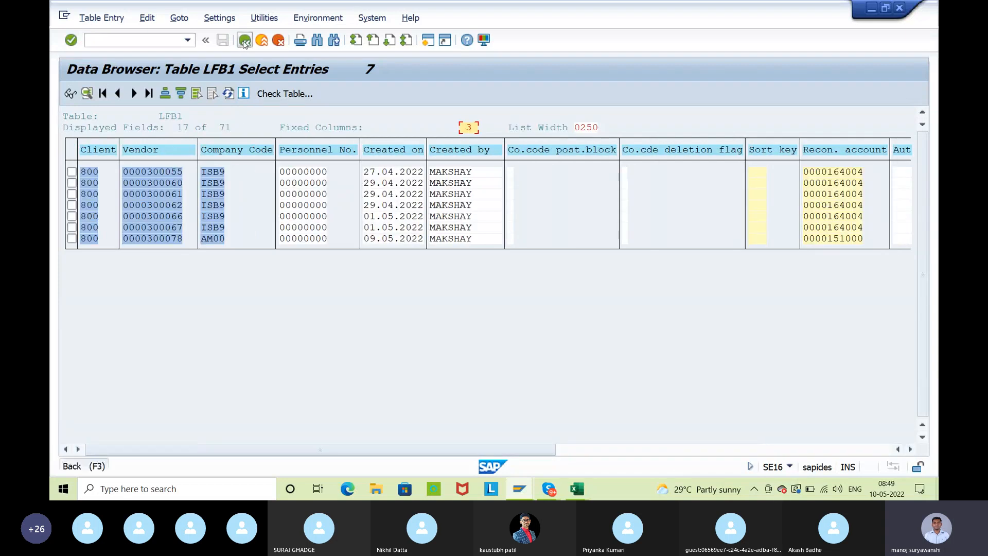
click(245, 41)
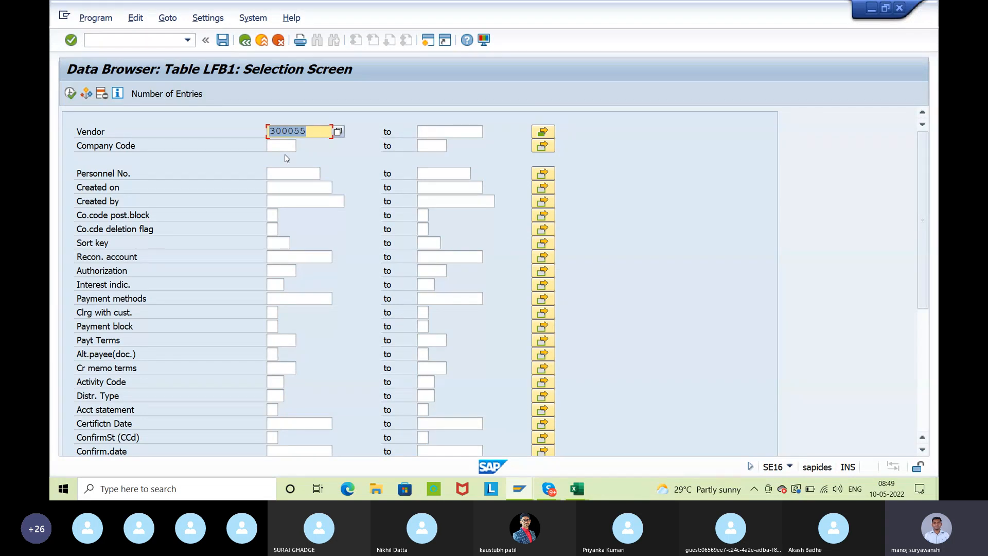
key(F3)
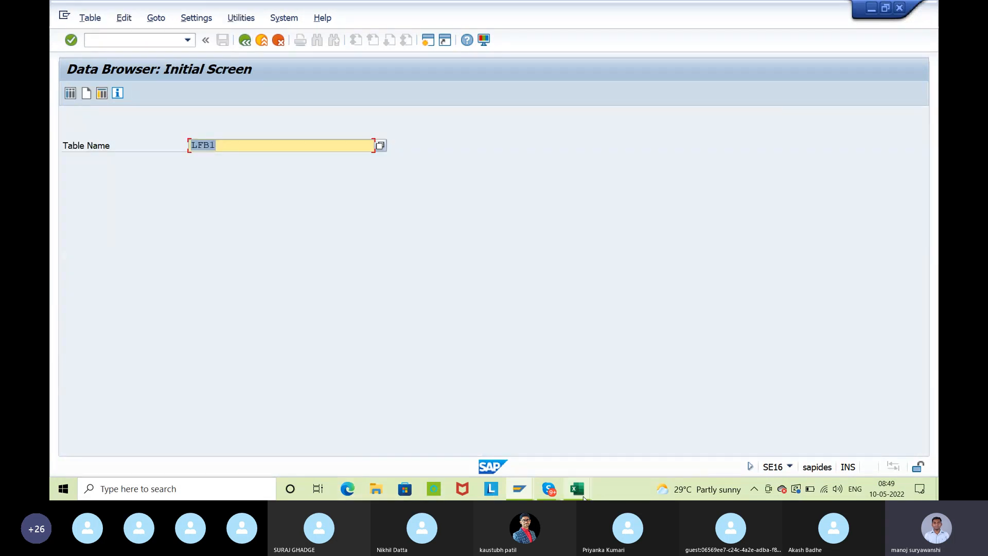
Switch to the Internship Batch 9 workbook in Excel and review the vendor master tables and the purchase requisition table
mouse_move(579, 496)
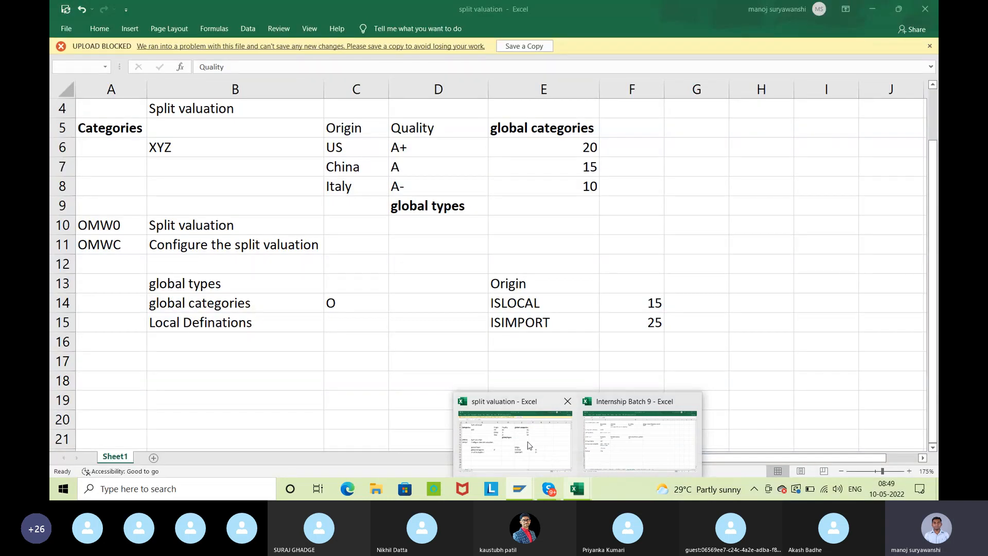
click(640, 440)
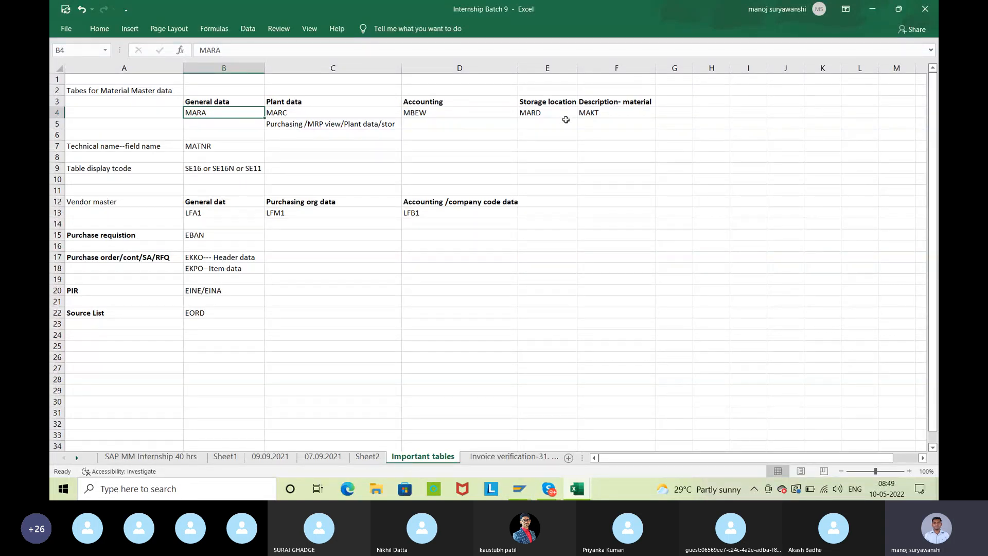
click(221, 216)
drag(221, 217, 441, 217)
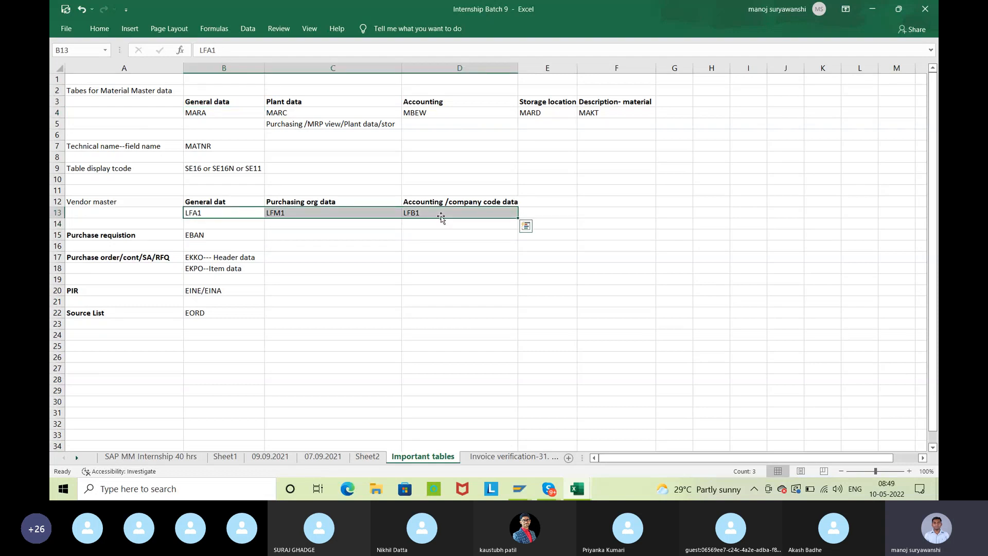
click(198, 238)
Switch back to the SAP Data Browser, display the unrestricted entries of purchase requisition table EBAN and examine their columns
mouse_move(519, 489)
click(586, 442)
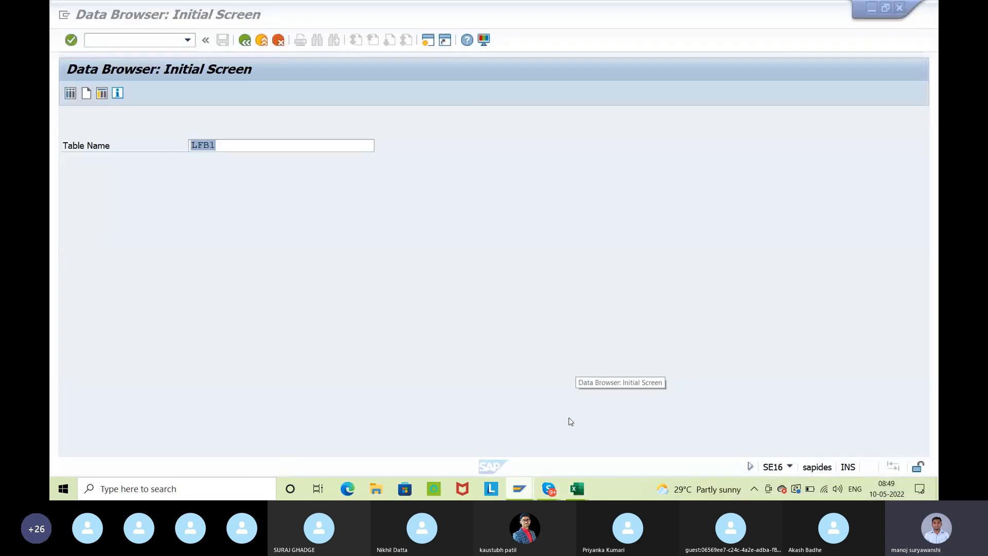
text(eban)
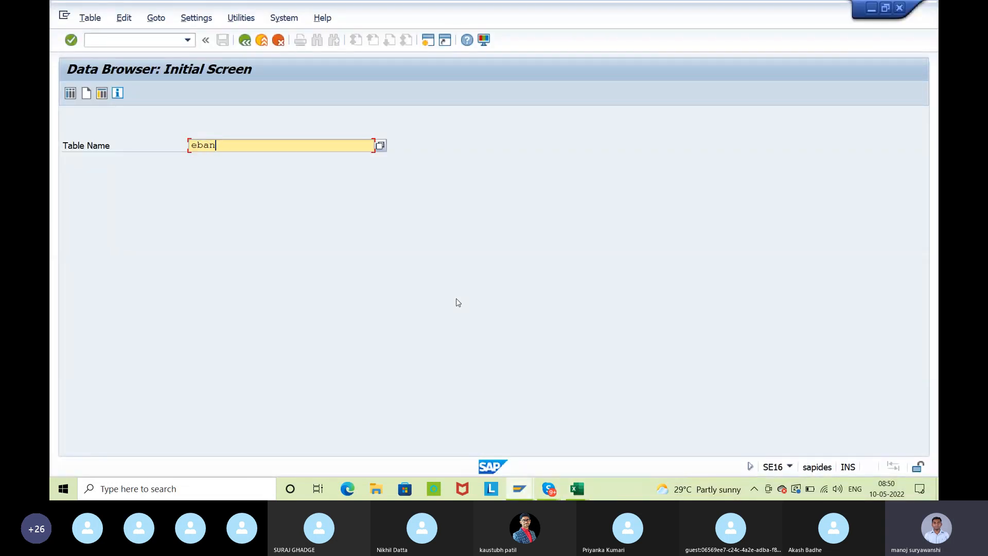
key(Return)
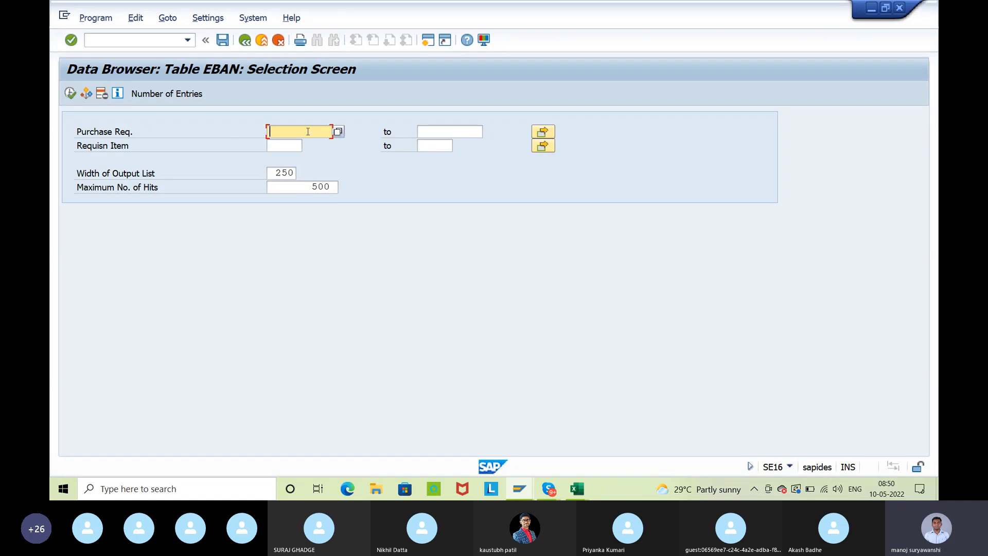
click(71, 93)
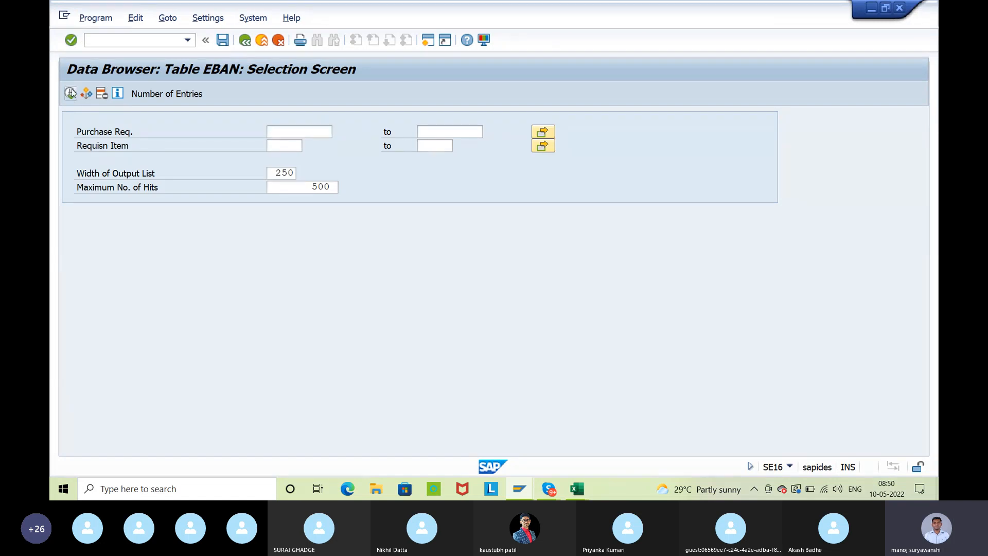
drag(124, 172, 734, 173)
click(757, 449)
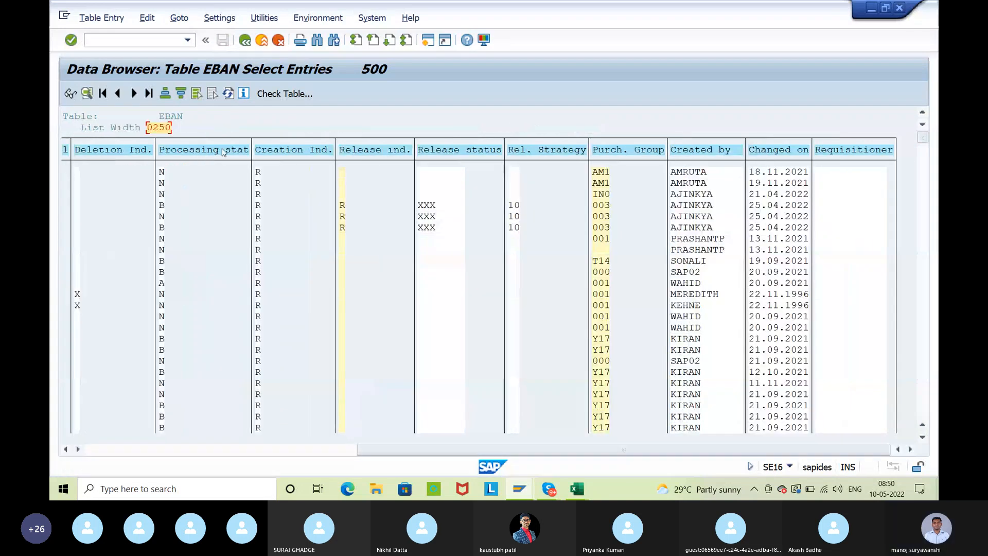
Leave table EBAN and open the selection screen of purchasing document header table EKKO
click(245, 41)
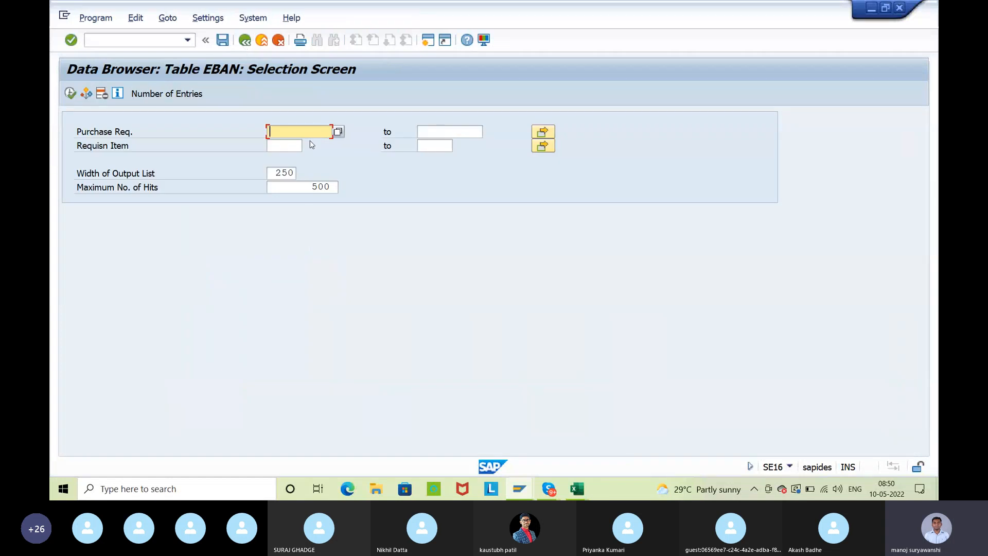
click(245, 42)
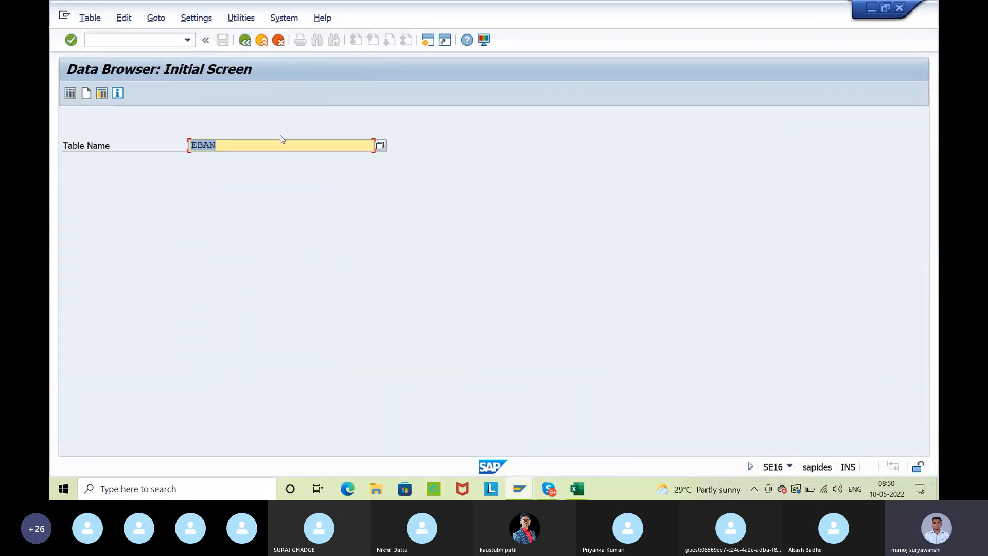
text(ekko)
key(Return)
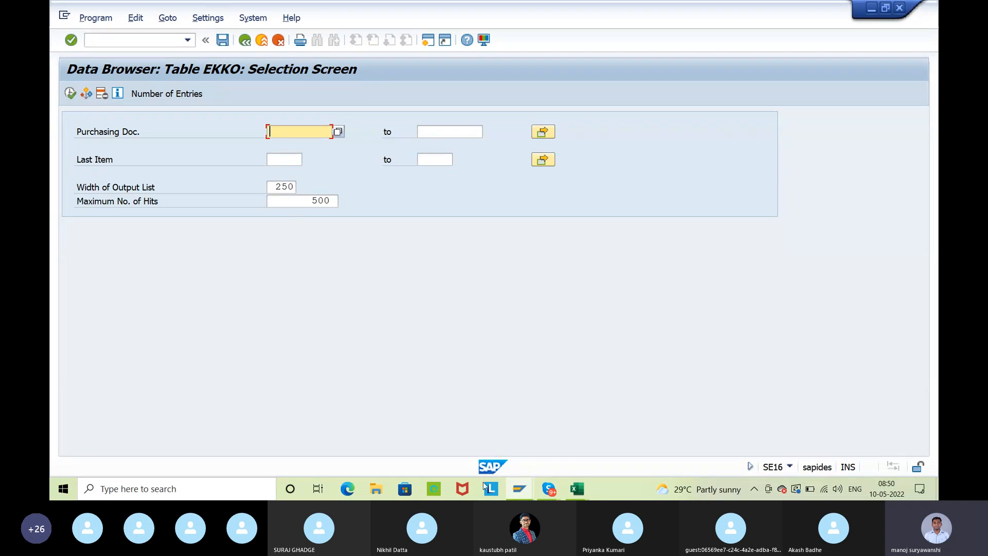
Switch to the Internship Batch 9 workbook in Excel and look up the tables for PIR
click(573, 483)
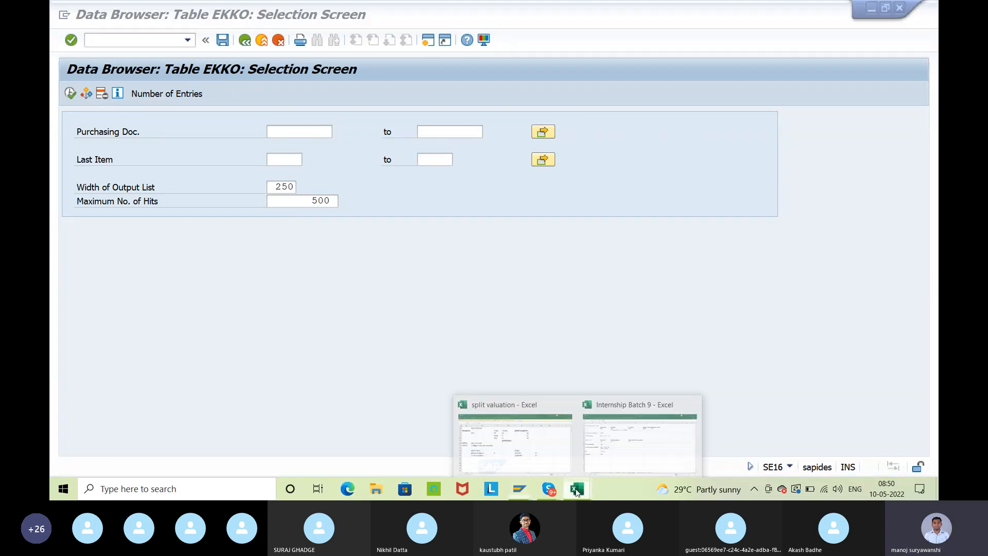
click(626, 448)
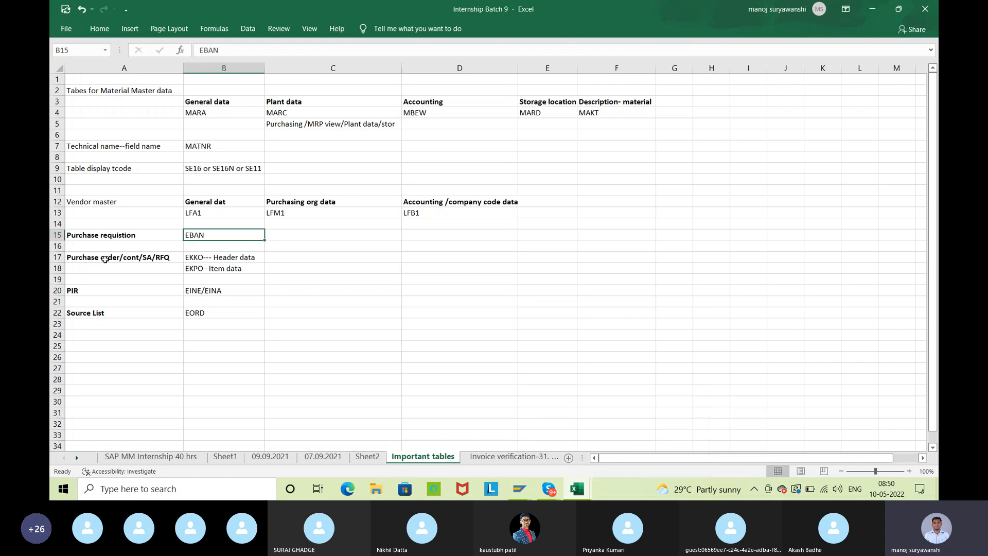
click(110, 291)
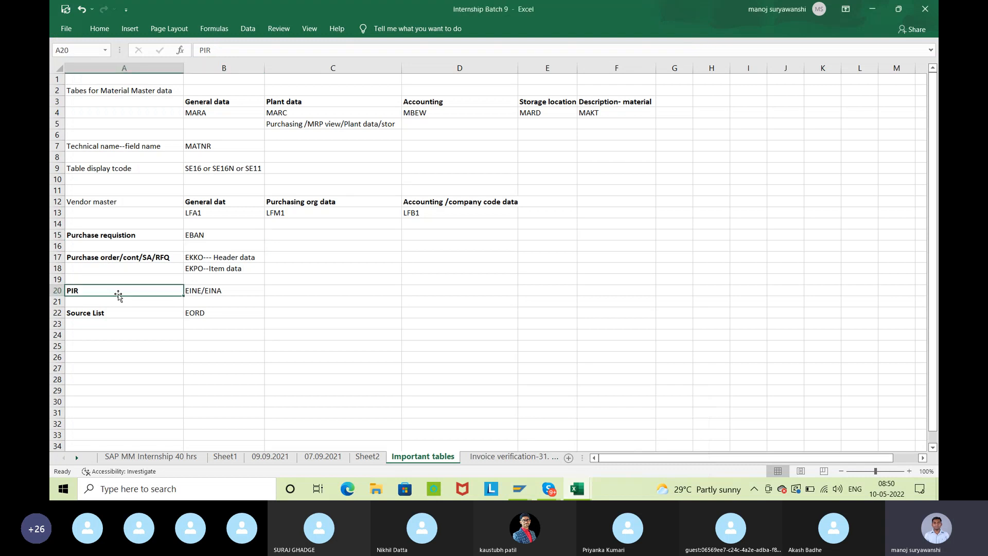
click(224, 291)
Switch back to the SAP Data Browser, display the unrestricted entries of info record table EINA and examine their columns
click(520, 489)
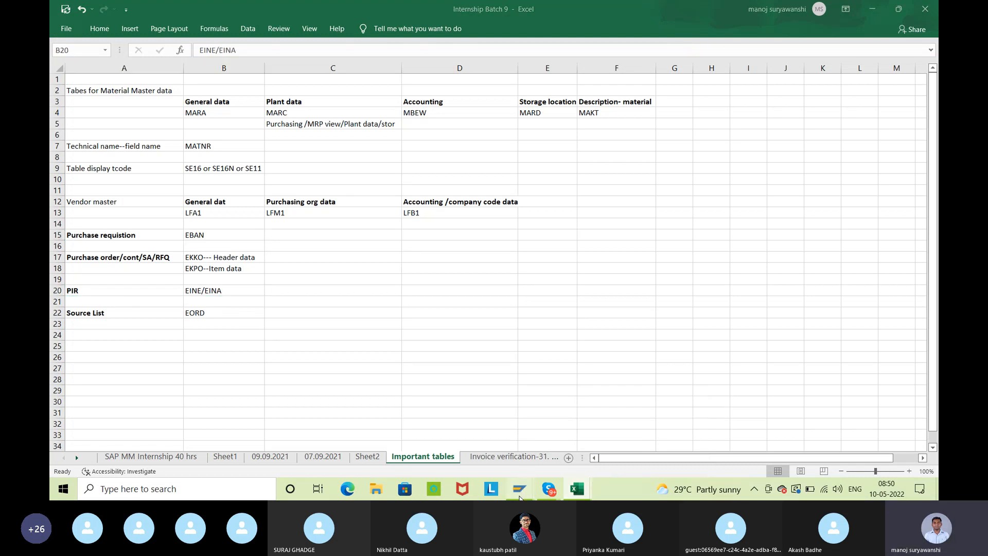
mouse_move(588, 434)
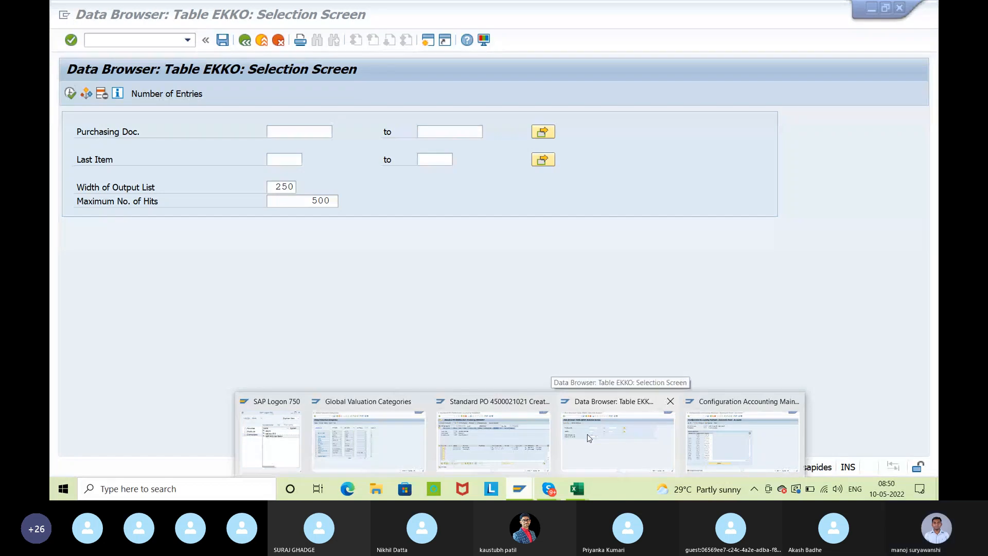
click(633, 440)
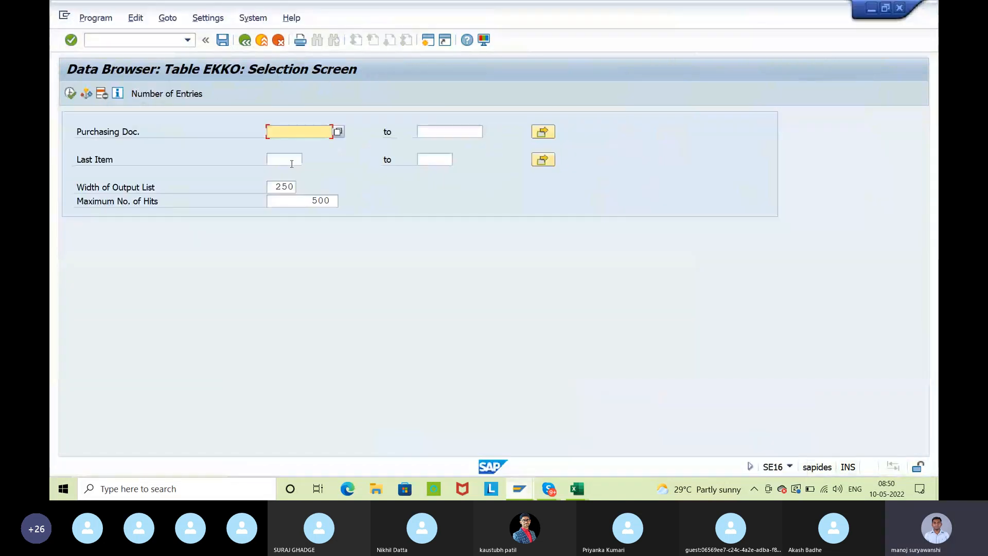
click(246, 41)
text(eina)
key(Return)
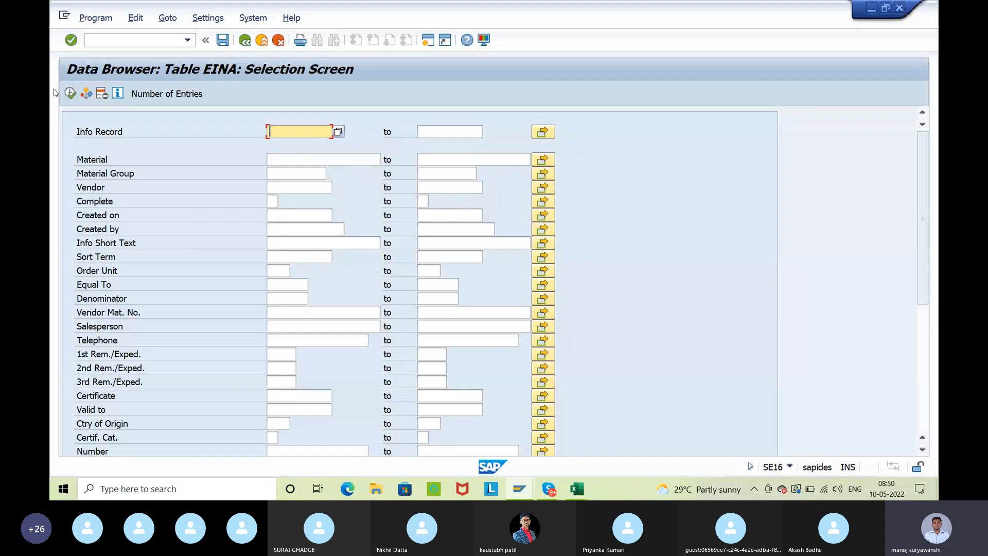
click(72, 95)
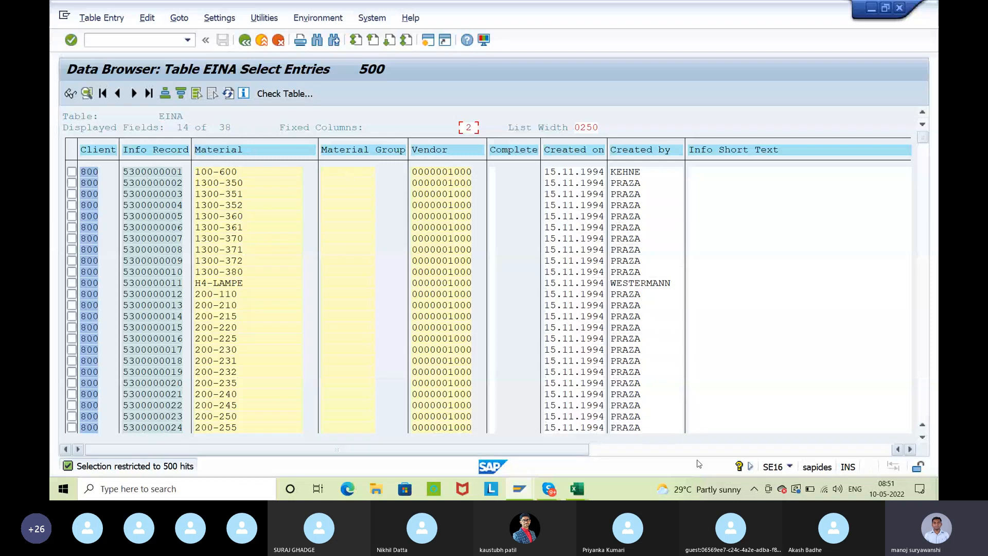
click(720, 452)
drag(720, 455, 309, 457)
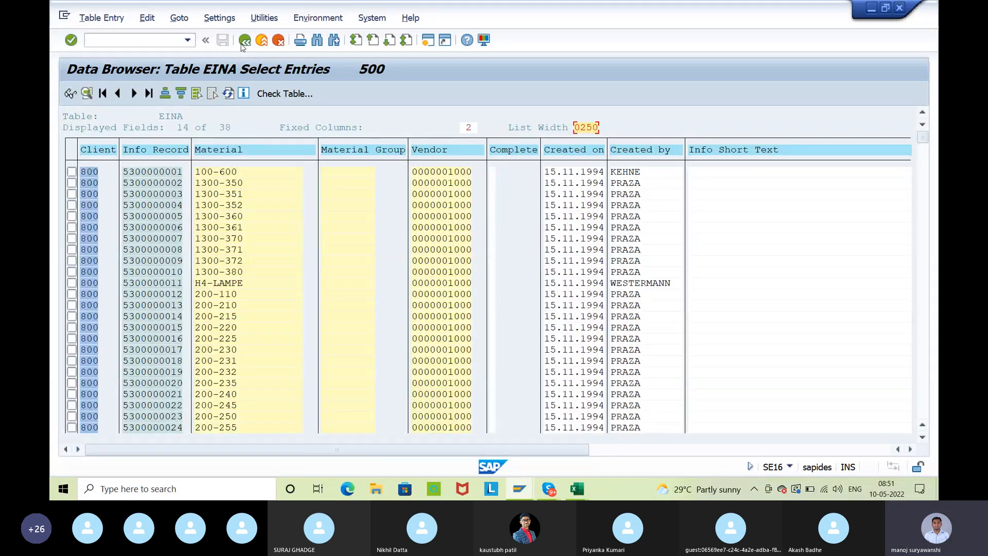
Leave table EINA and open the selection screen of table EINE, accepting the preselected selection fields
click(244, 40)
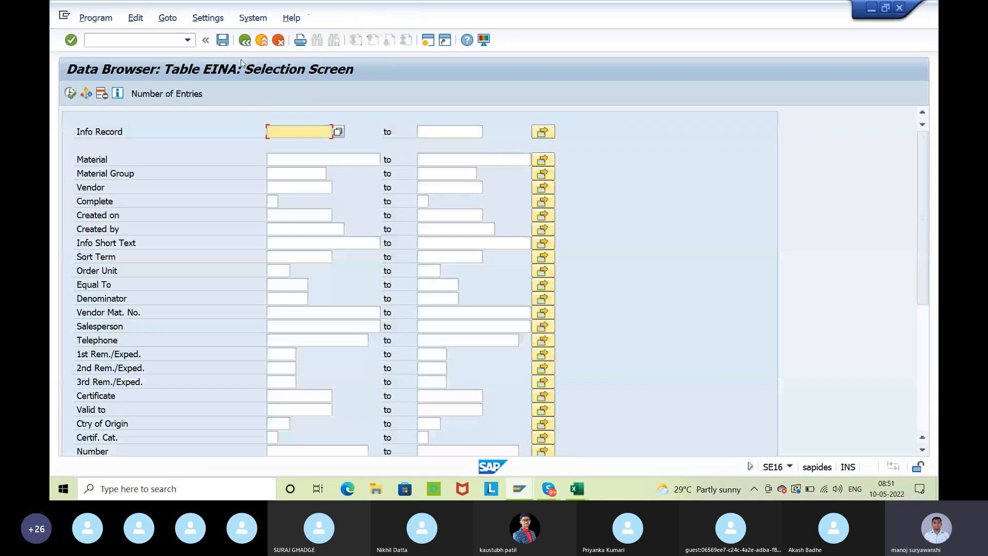
click(249, 43)
click(249, 148)
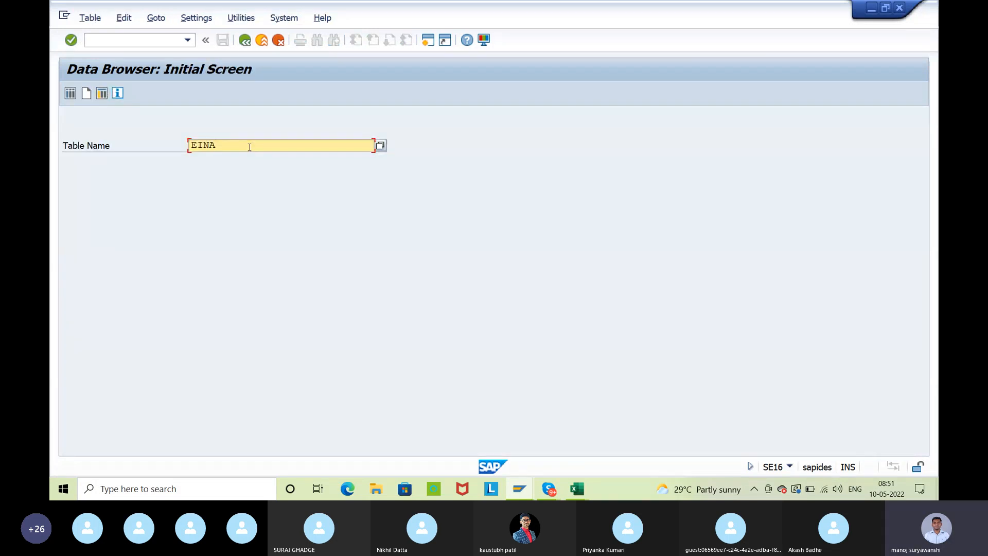
key(BackSpace)
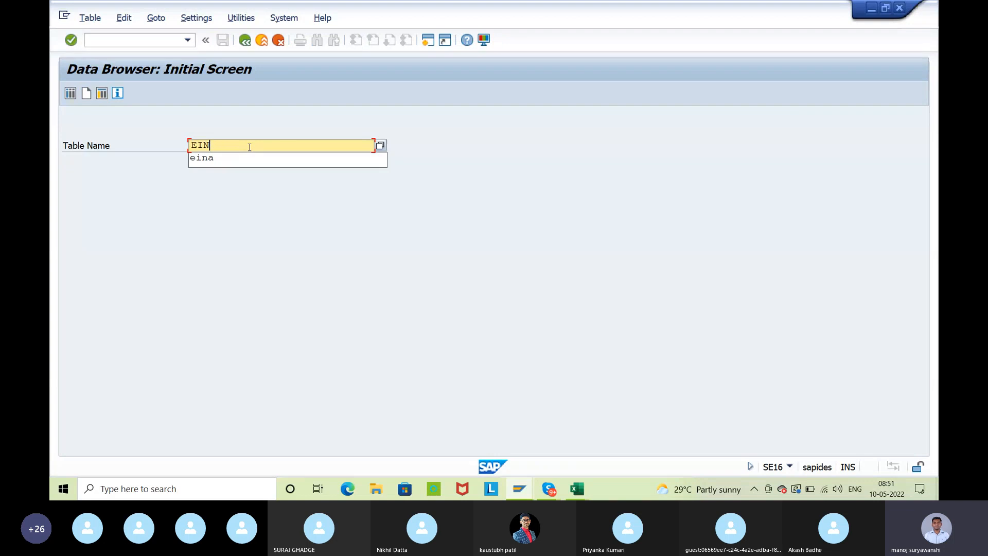
text(E)
key(Return)
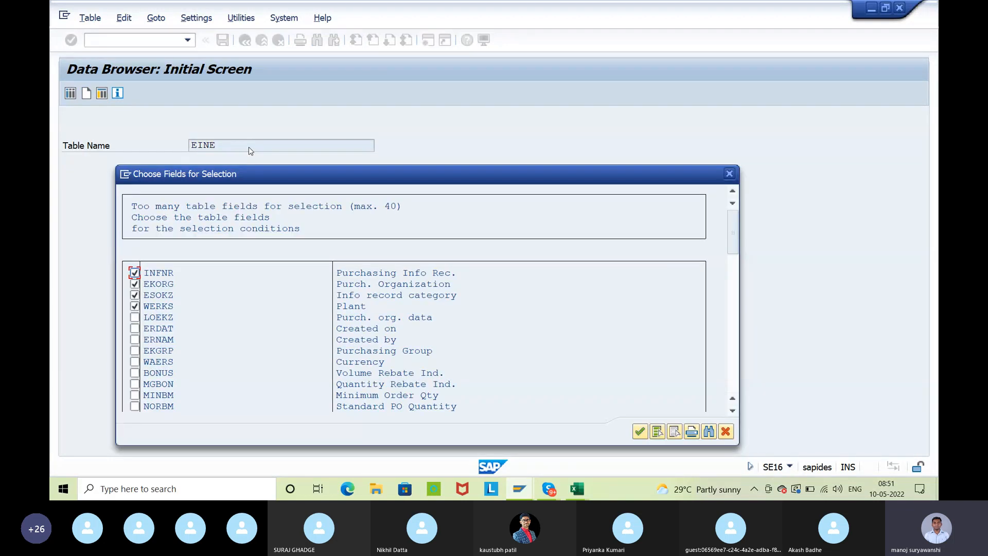
click(639, 431)
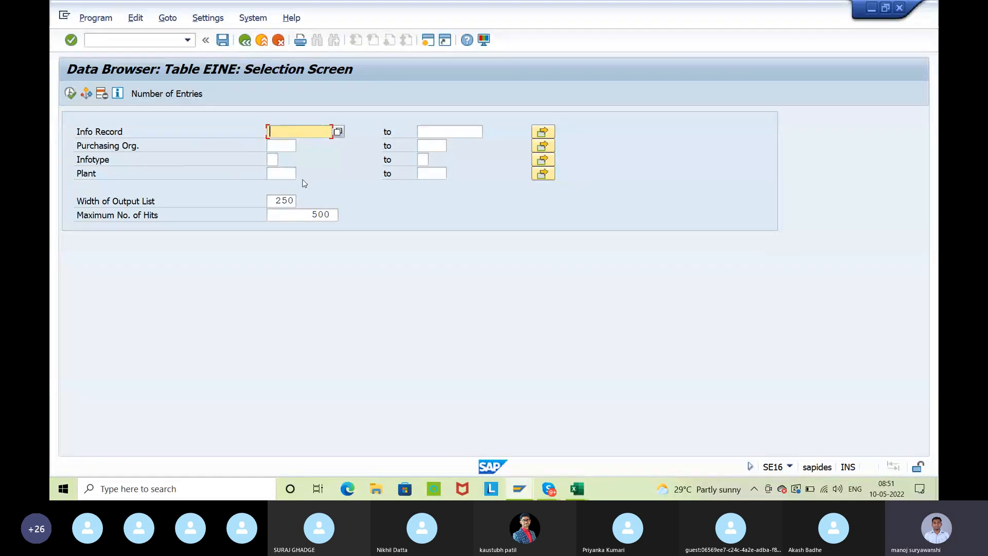
Display the unrestricted entries of table EINE, examine their columns and return to the Data Browser's initial screen
click(70, 93)
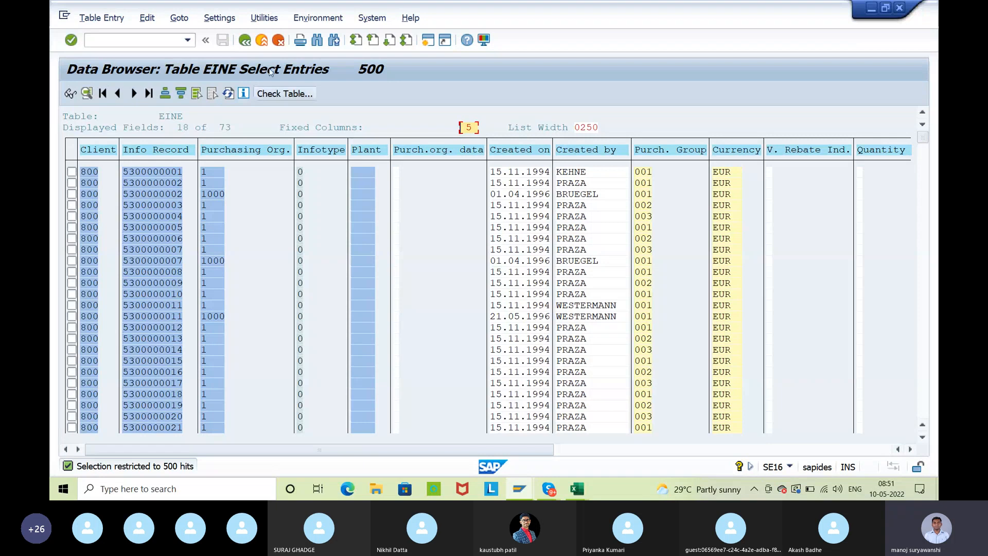
click(251, 45)
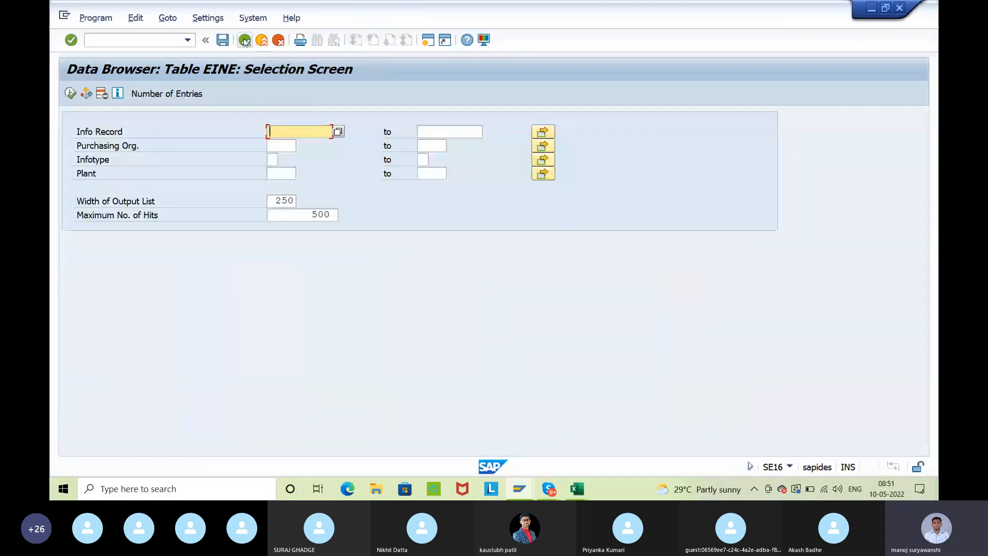
click(246, 42)
click(246, 42)
Open source list table EORD, display its unrestricted entries, examine the columns and leave the table
text(e)
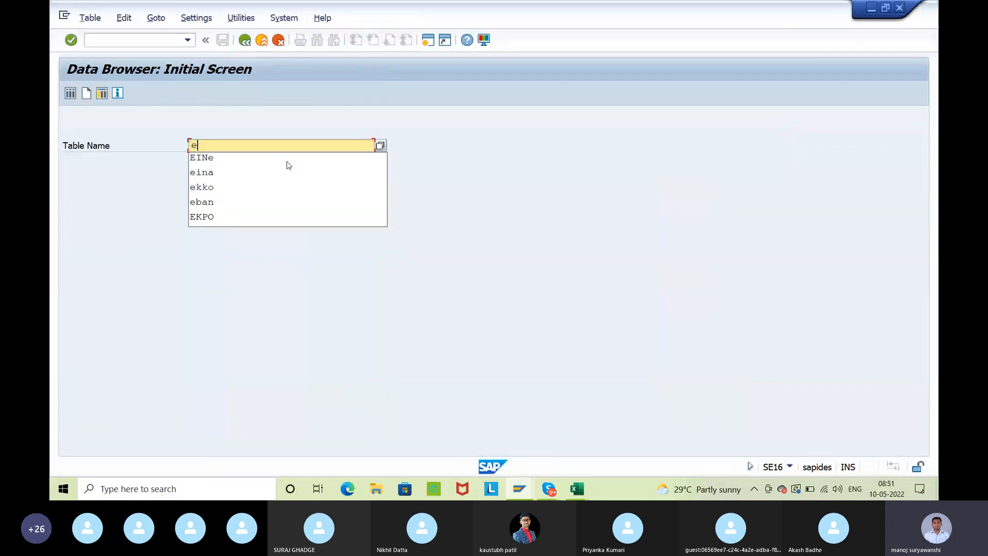
text(ord)
key(Return)
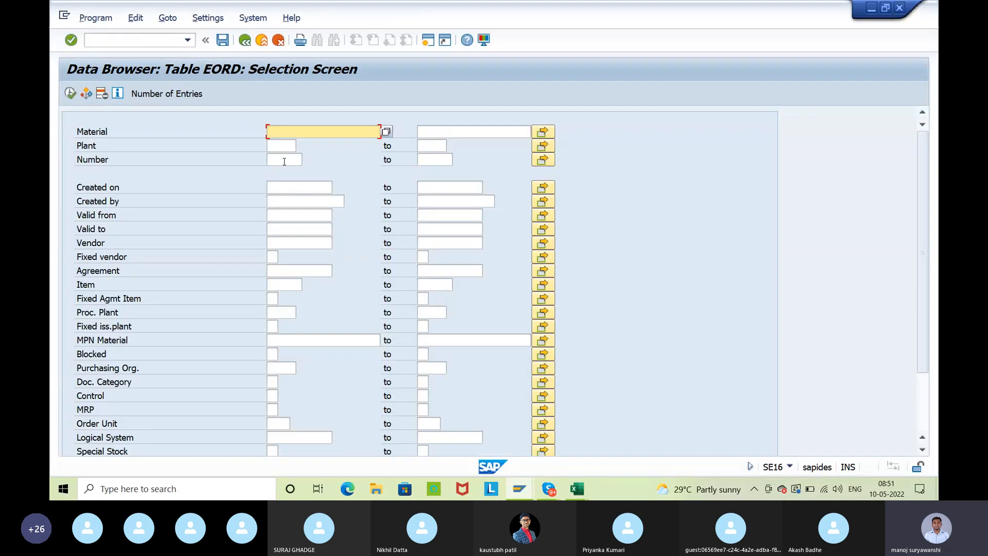
click(70, 94)
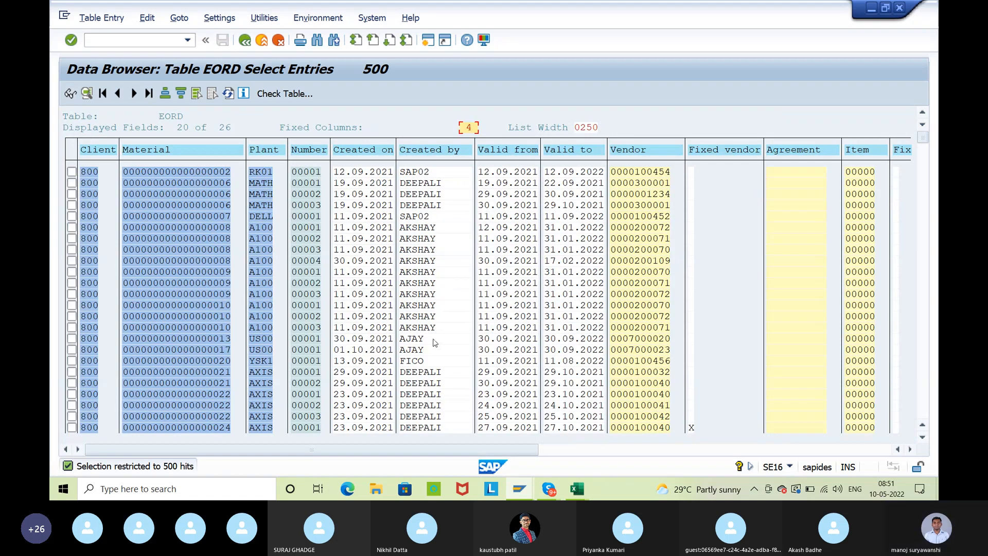
click(245, 41)
click(244, 42)
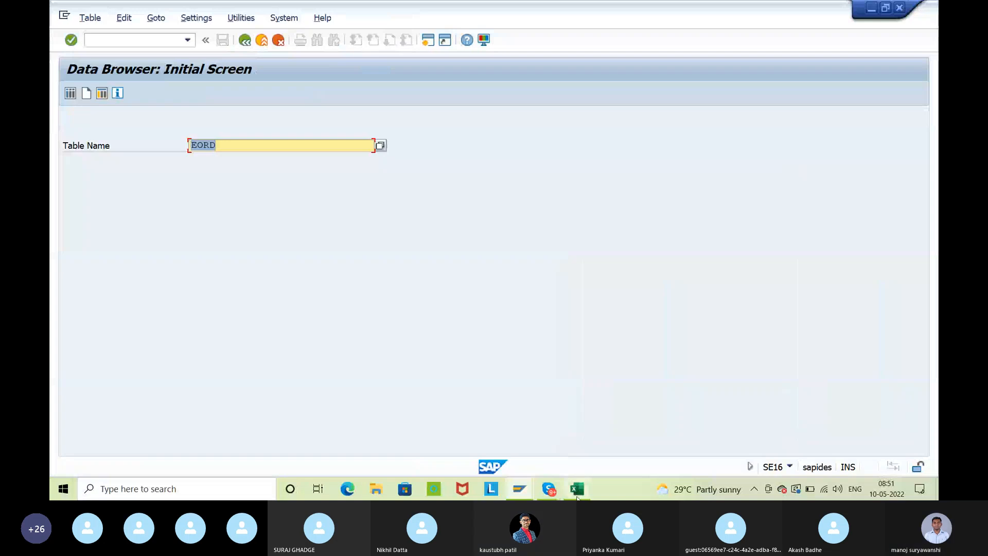
Switch to the Internship Batch 9 workbook in Excel and enter "find out the tables for" in cell A24 of the Important tables sheet
mouse_move(578, 495)
click(617, 443)
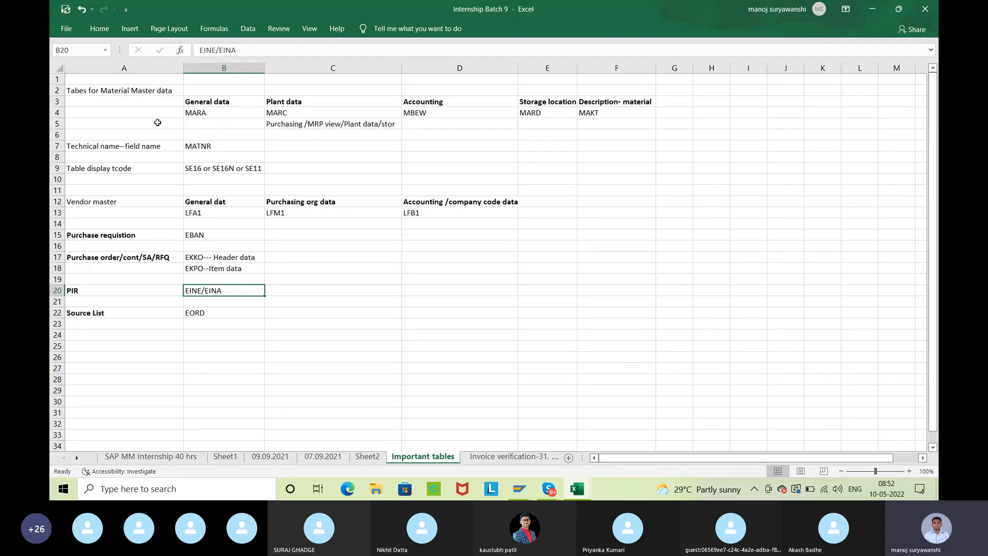
click(134, 333)
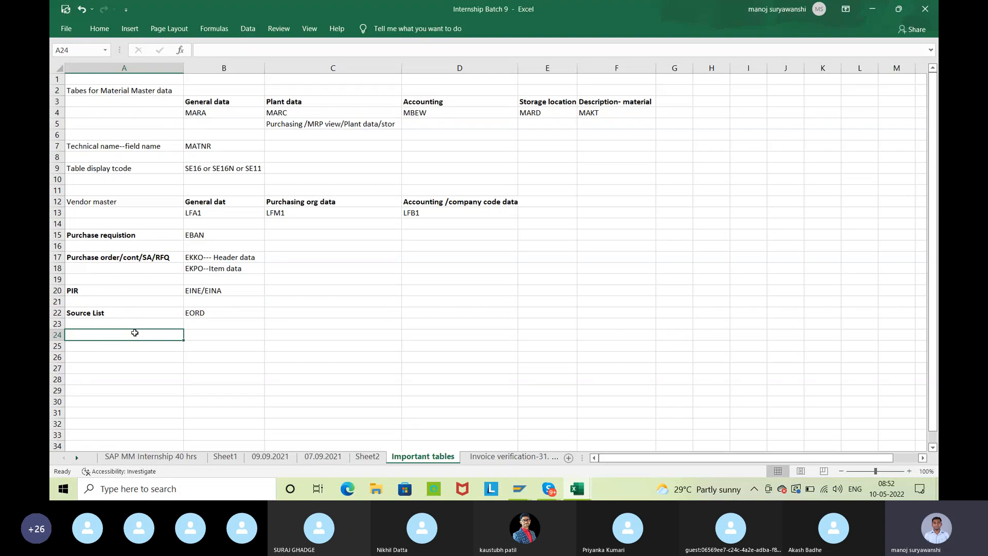
text(find ou)
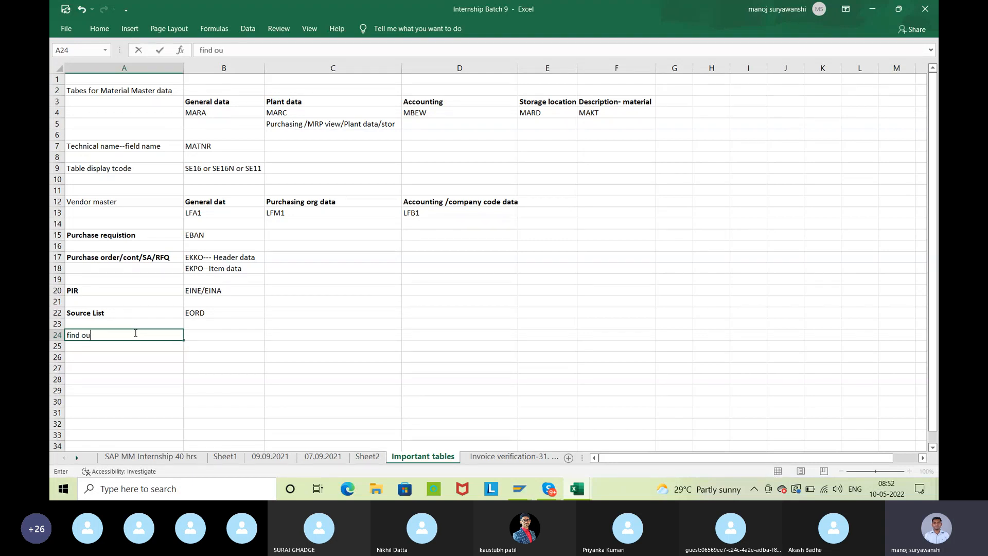
text(t the tables for)
key(Tab)
Enter "company code details" in cell B24 as the first item to find tables for
text(company code deta)
text(ils)
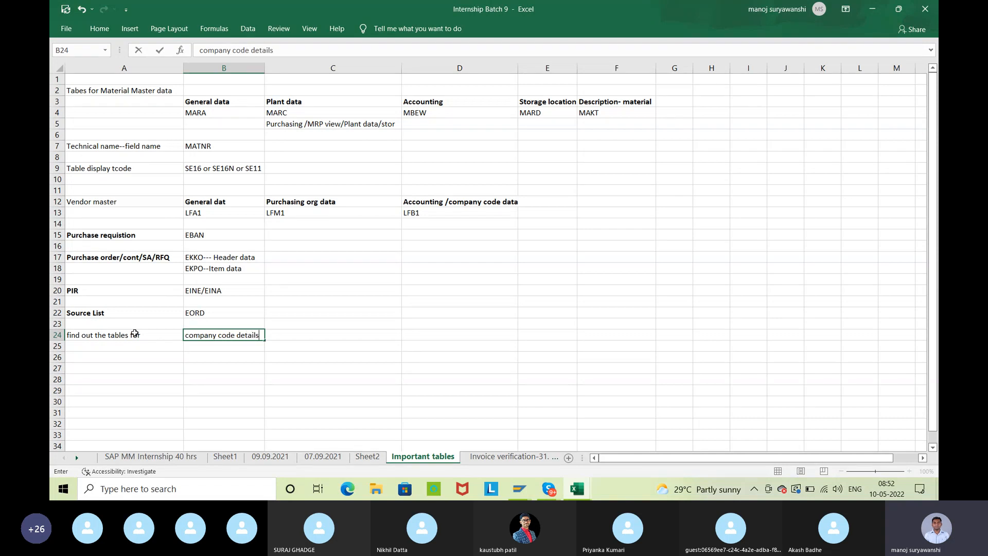
key(Return)
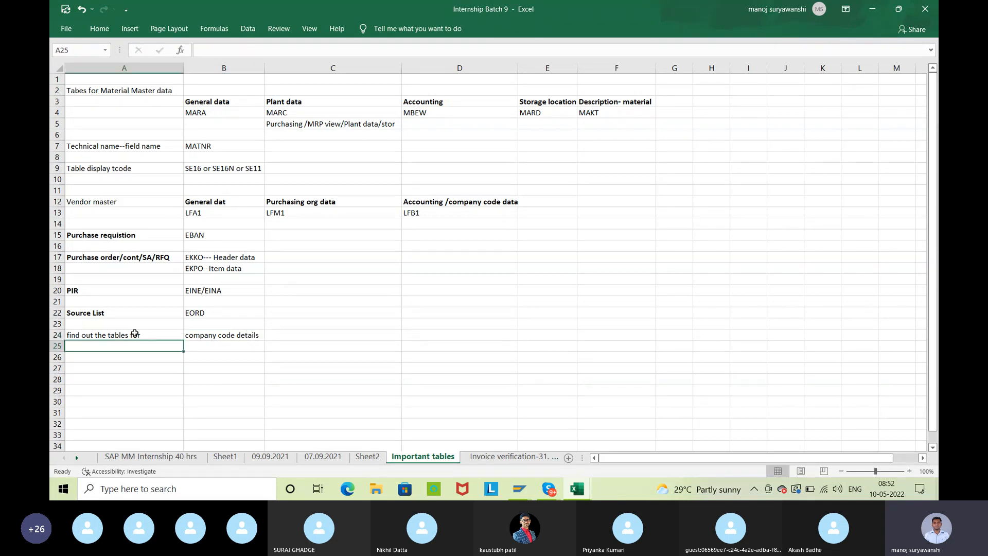
Extend the list below company code details with "plant" in B25 and "purchasing org" in B26
key(Tab)
text(pl)
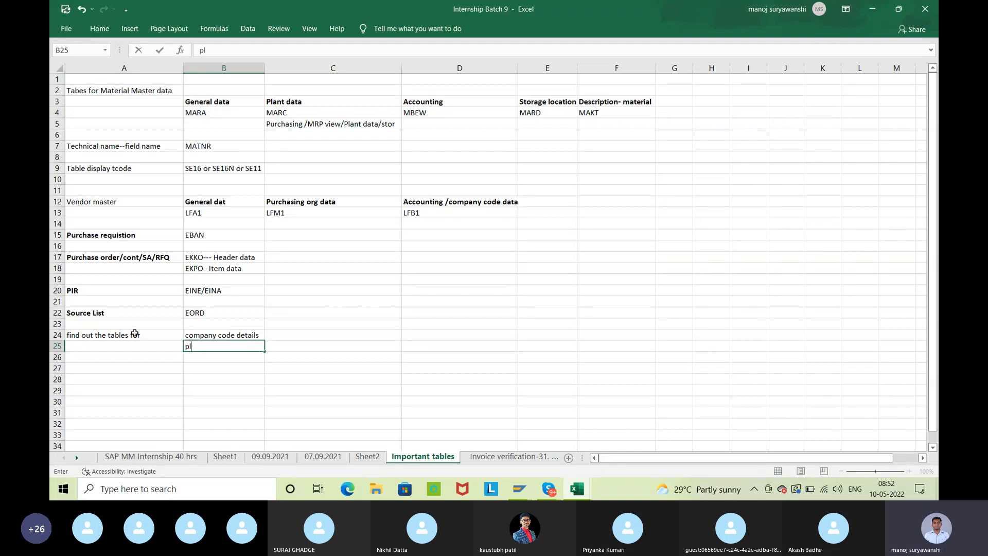
text(ant)
key(Return)
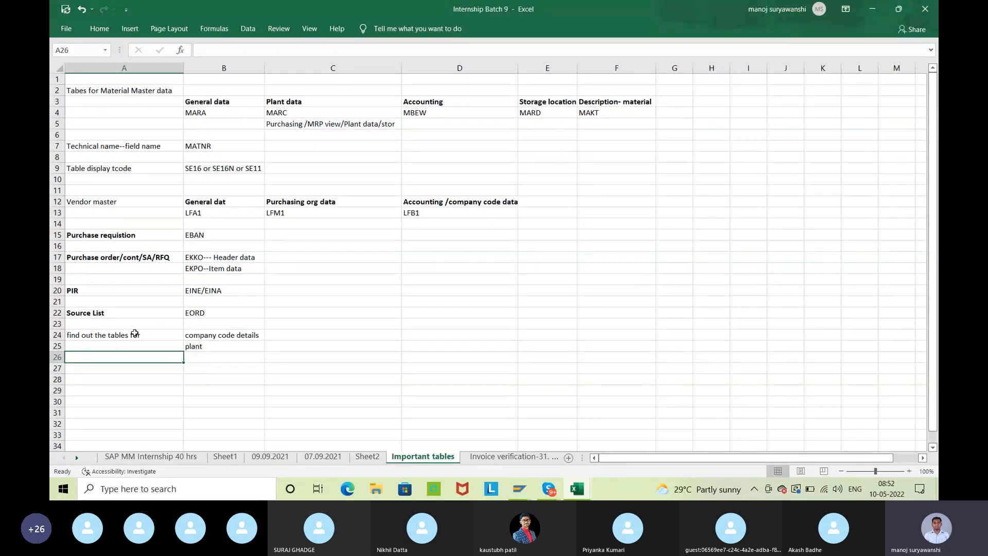
key(Right)
text(purc)
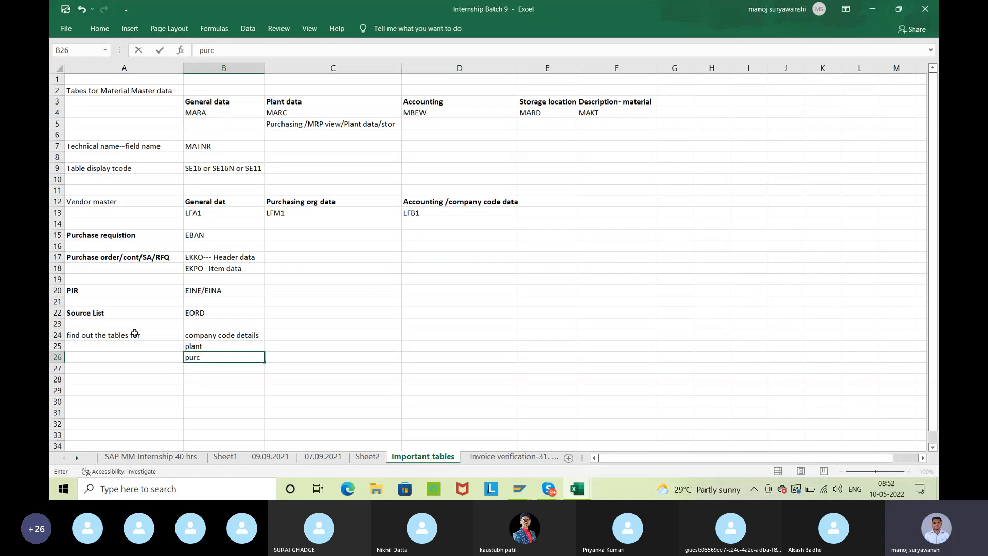
text(hasing)
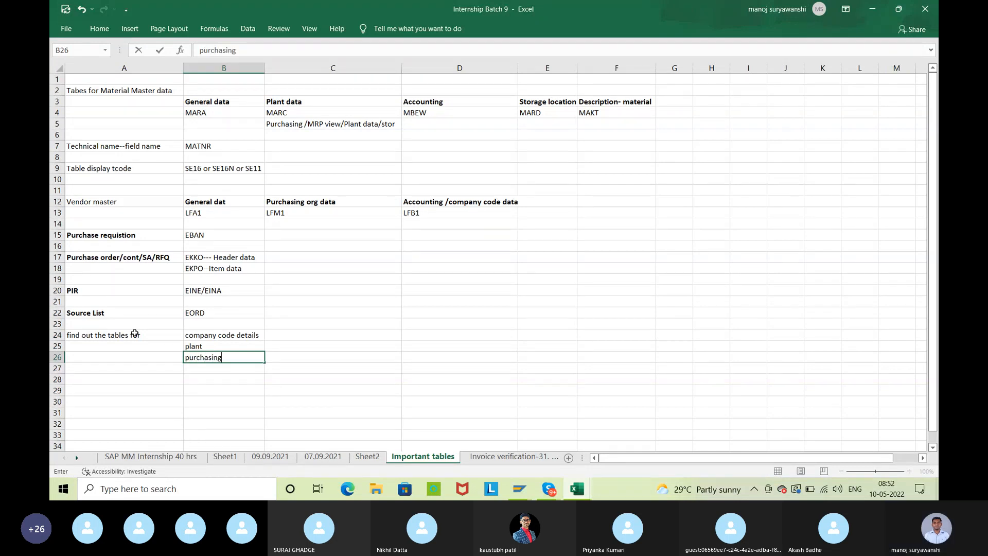
text( org)
key(Return)
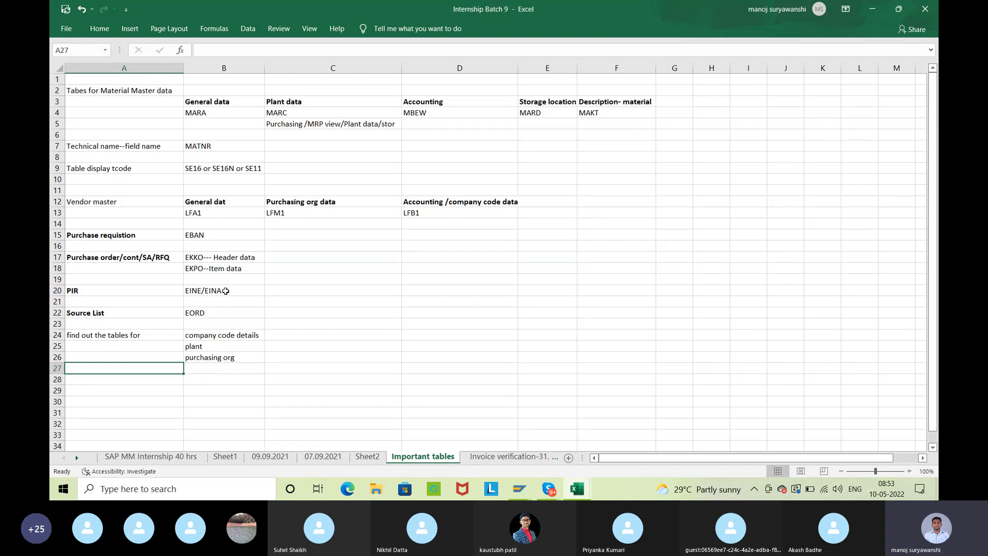
Make the labels in cells A2 through A24 bold
click(253, 287)
click(341, 332)
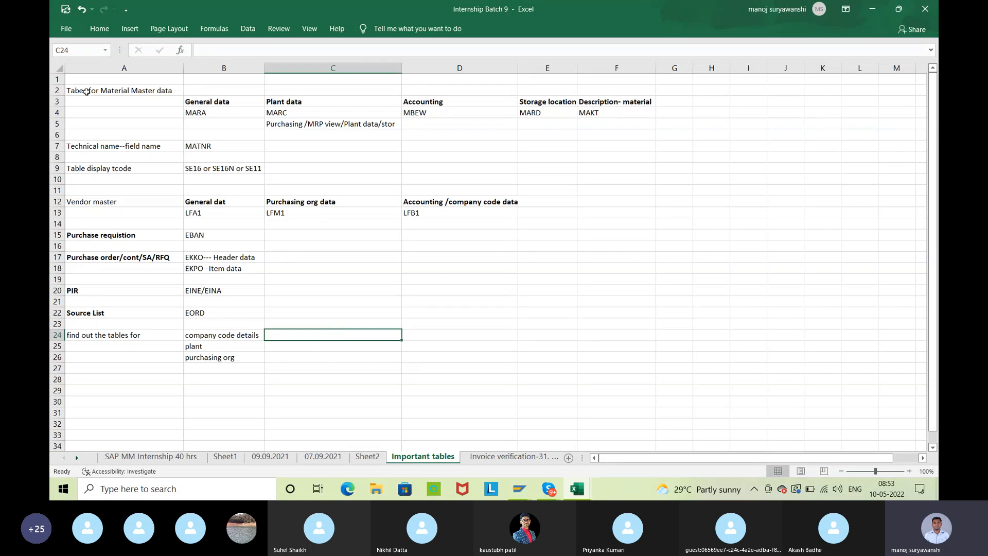
drag(87, 85, 105, 333)
key(ctrl+b)
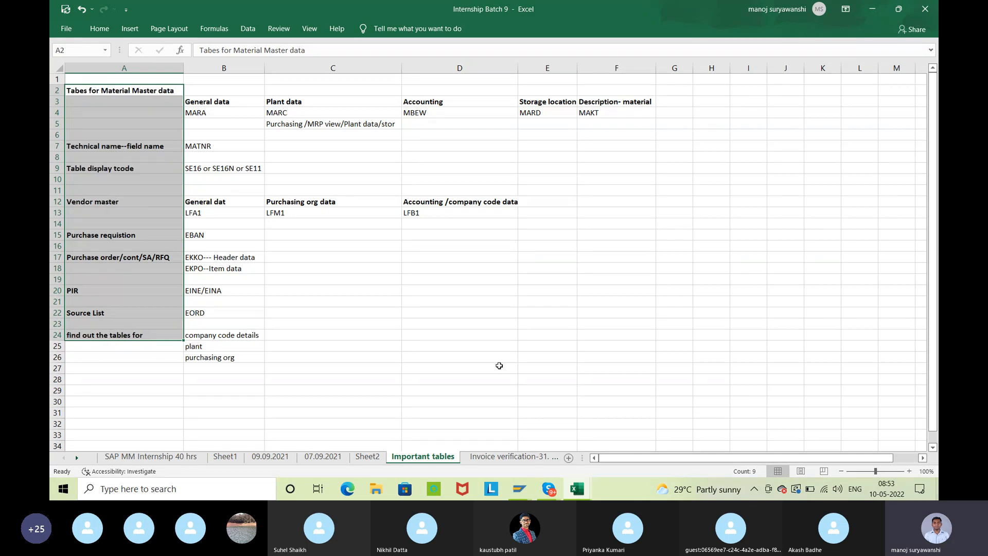
click(437, 279)
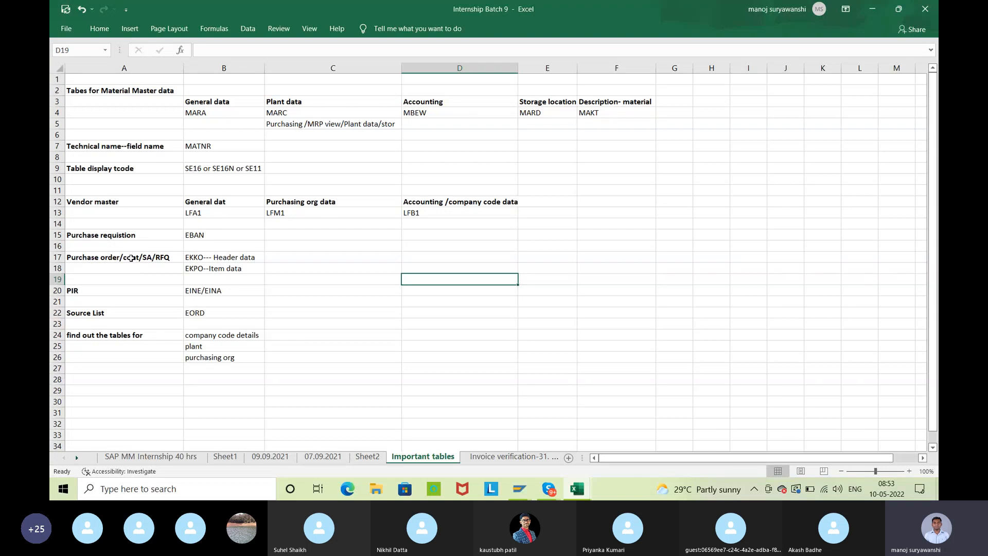
click(227, 310)
click(231, 290)
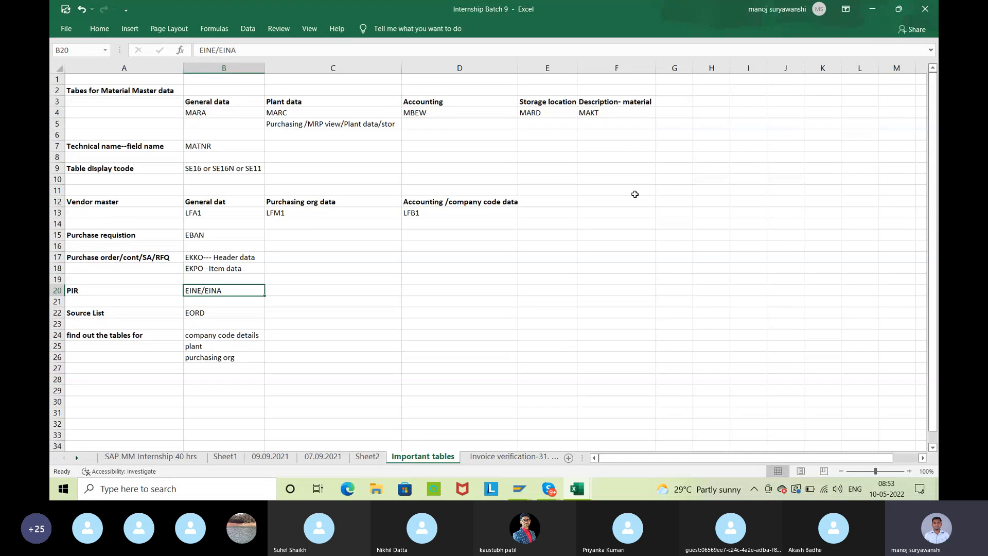
drag(192, 109, 585, 333)
click(744, 303)
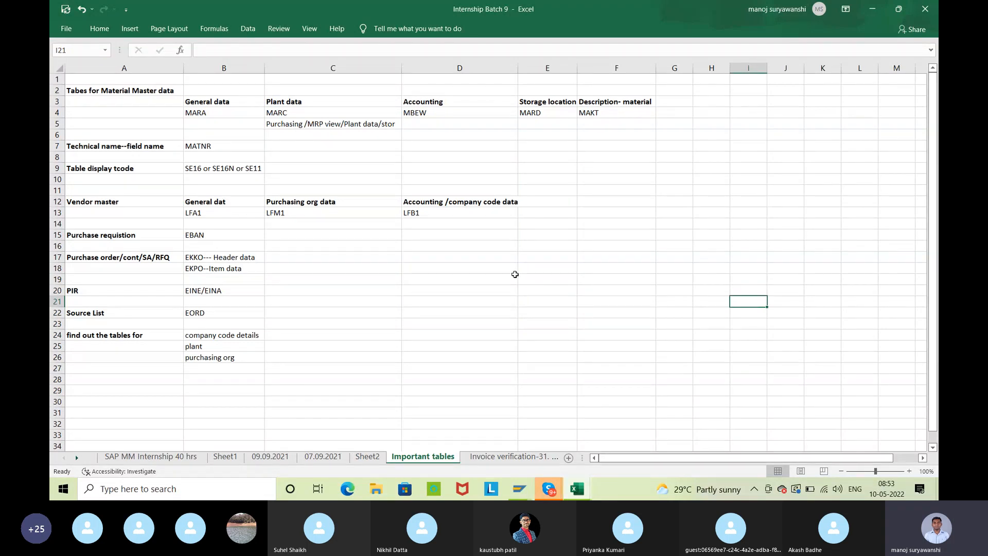
click(237, 146)
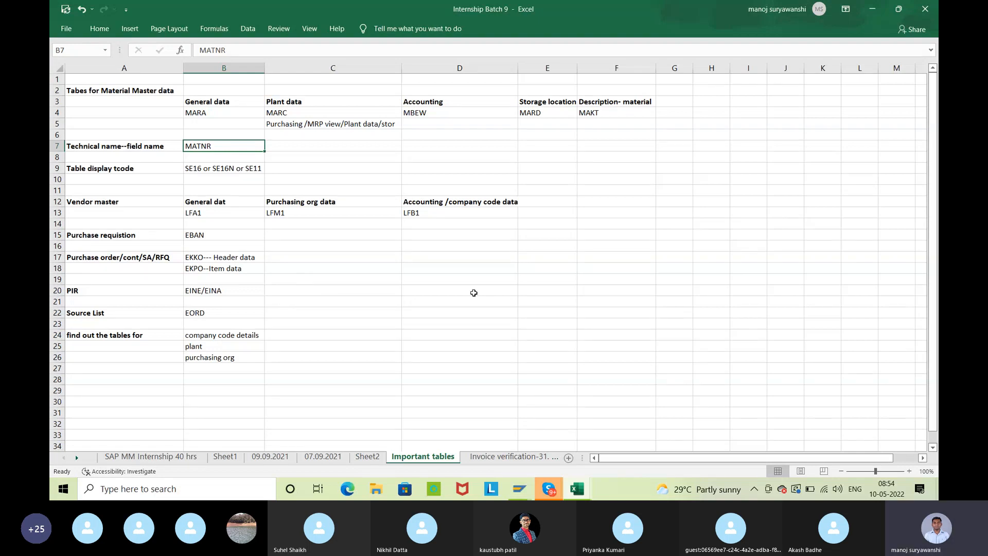
click(473, 293)
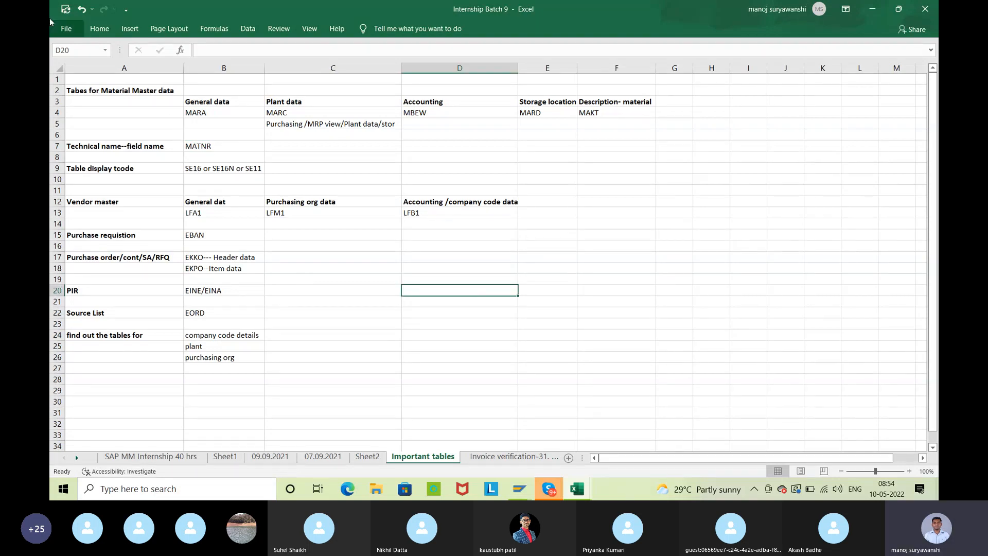
click(680, 246)
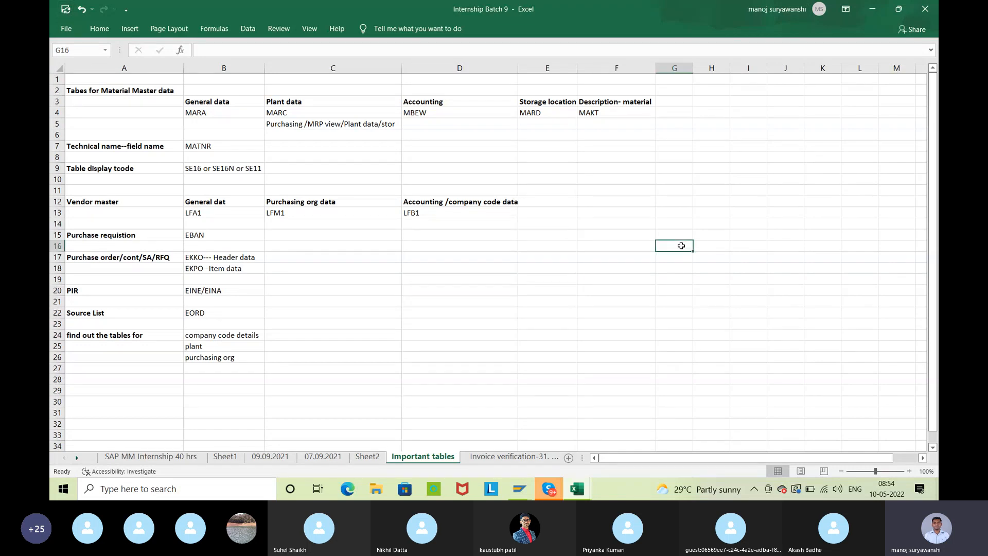
Switch to the Skype call, check its chat messages, close the chat and return to the Internship Batch 9 workbook
mouse_move(556, 485)
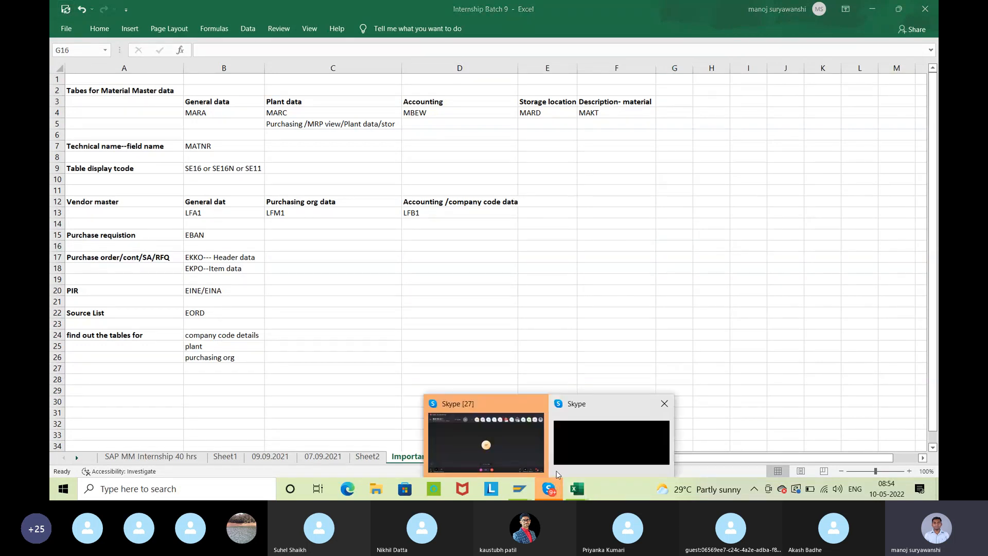
click(508, 434)
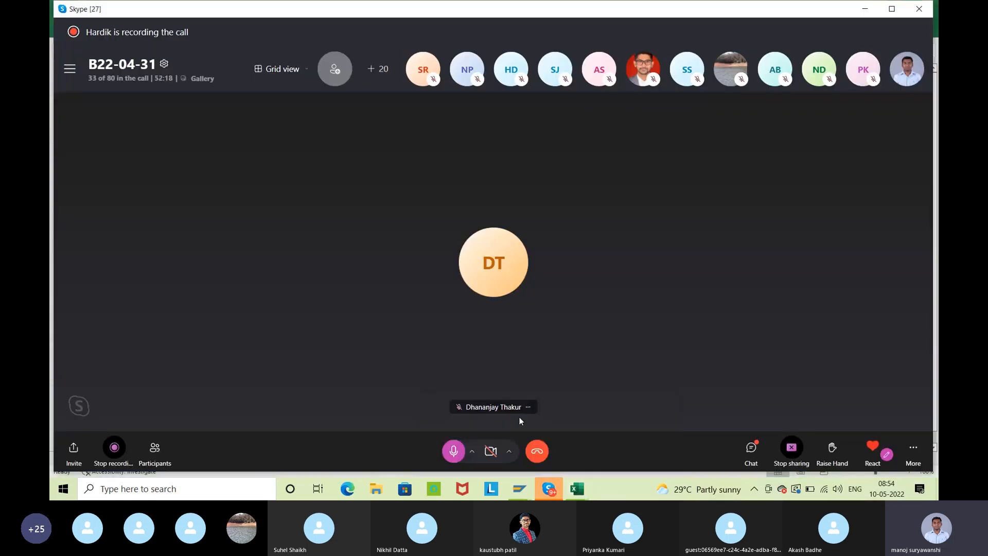
click(751, 447)
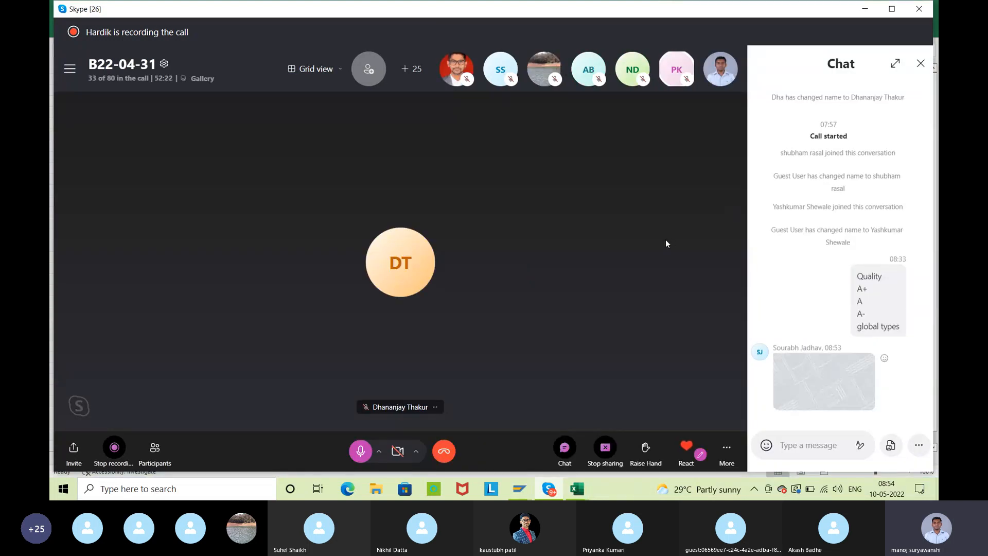
click(920, 64)
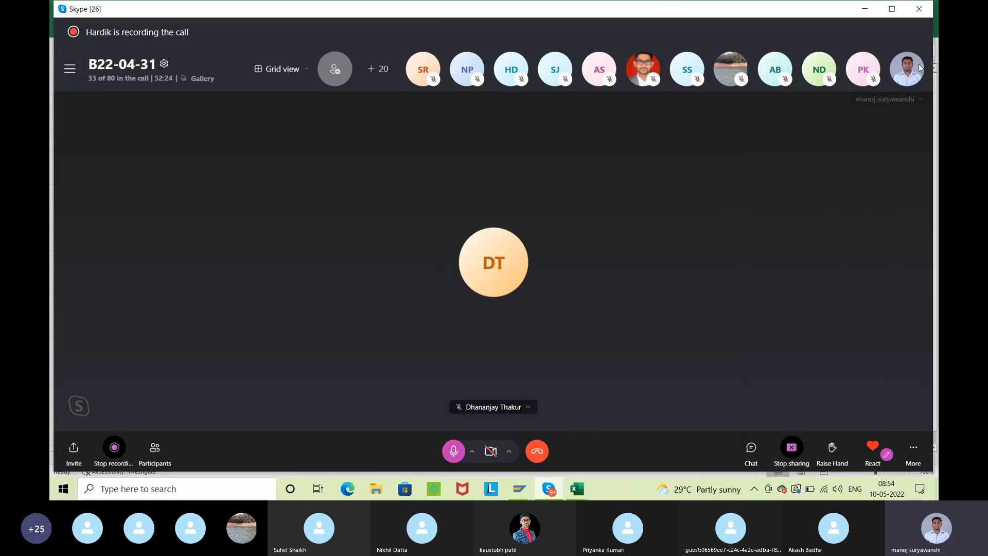
click(578, 489)
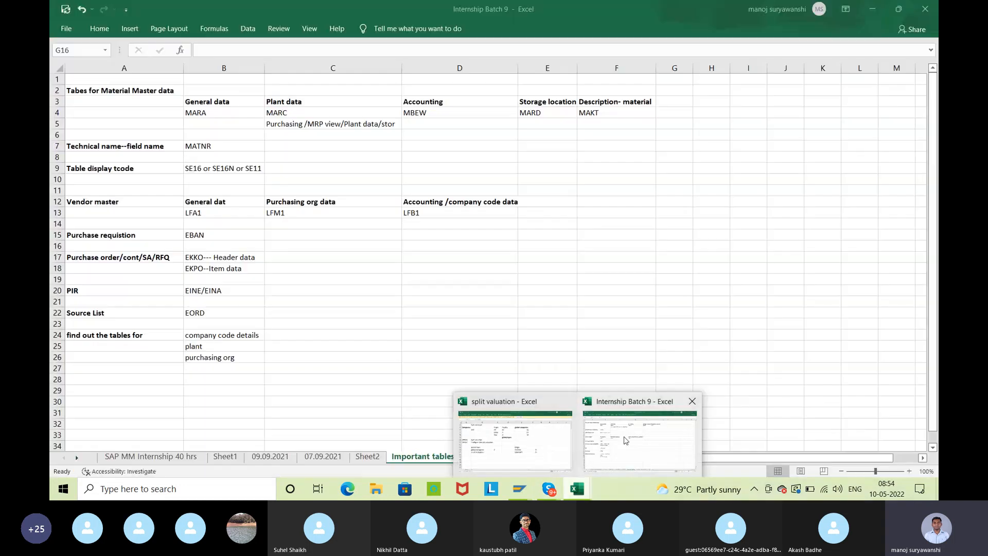
click(639, 432)
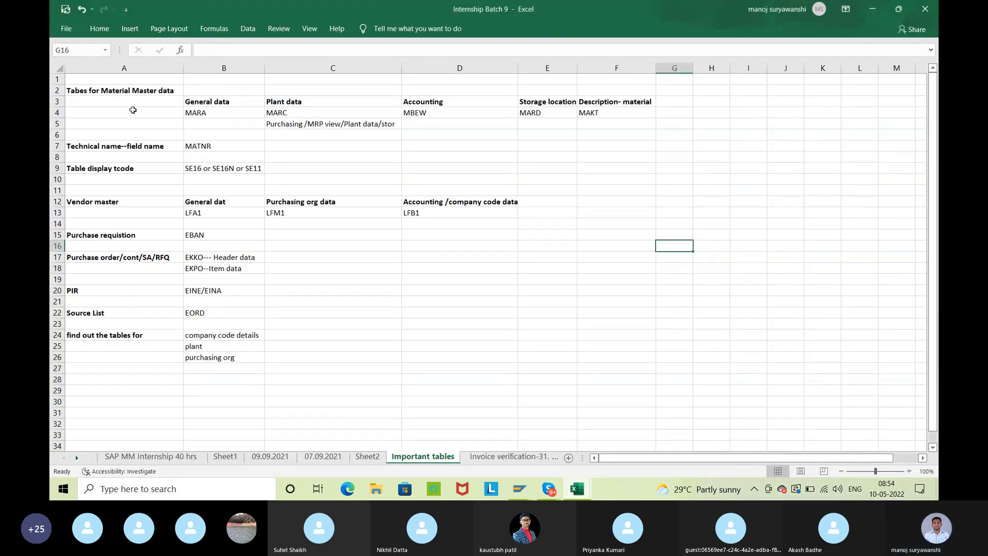
Copy the table overview in A1:F26, switch to the Skype call and send it as a chat message
drag(94, 80, 640, 360)
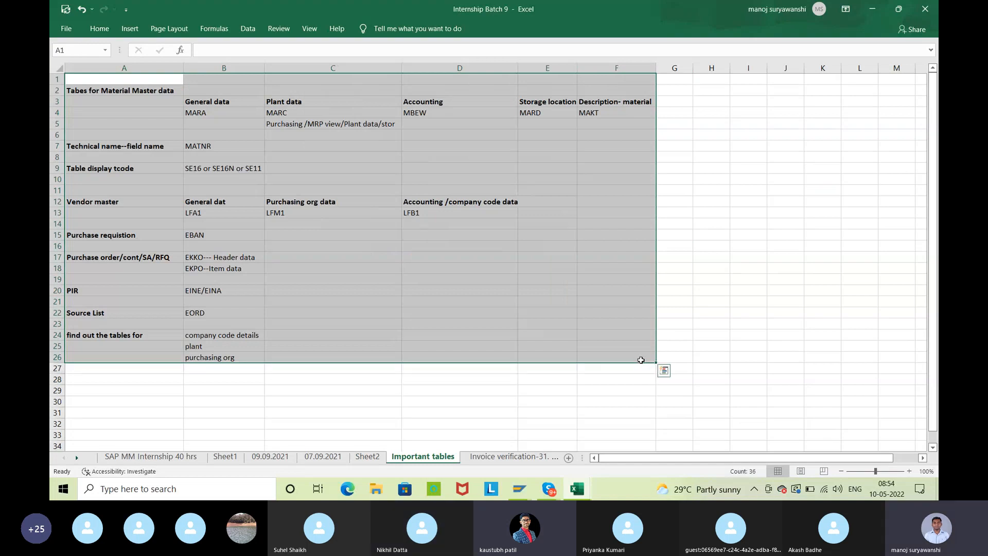
key(ctrl+c)
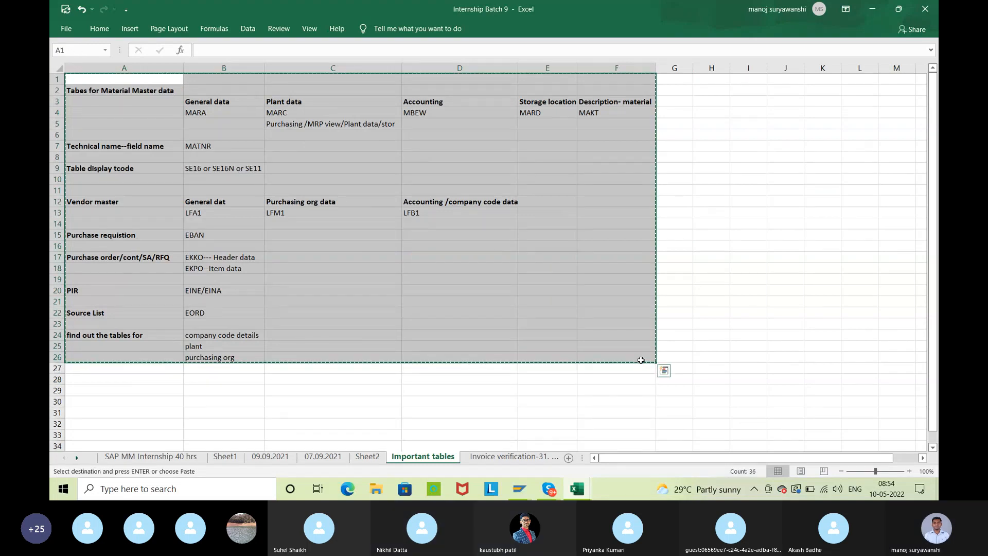
click(548, 488)
click(650, 430)
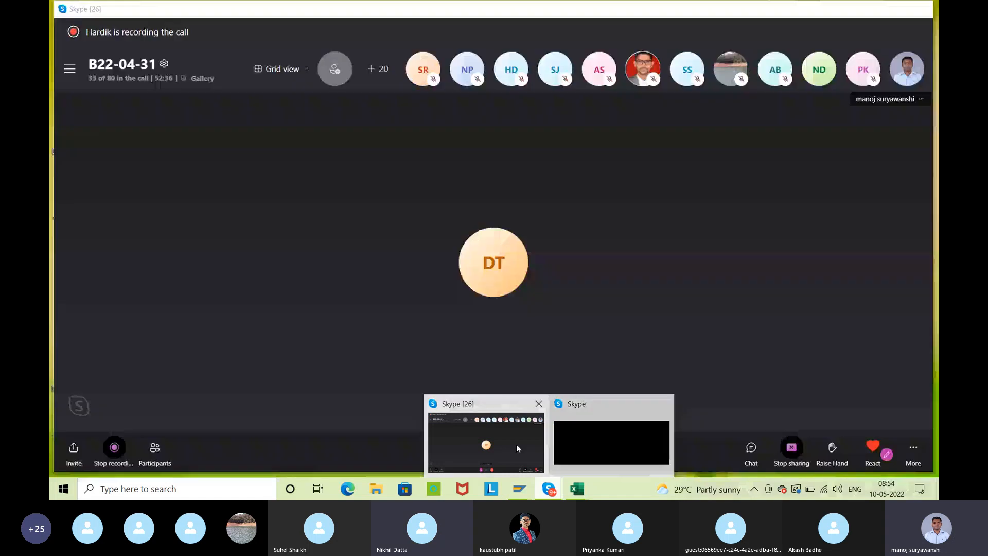
click(742, 451)
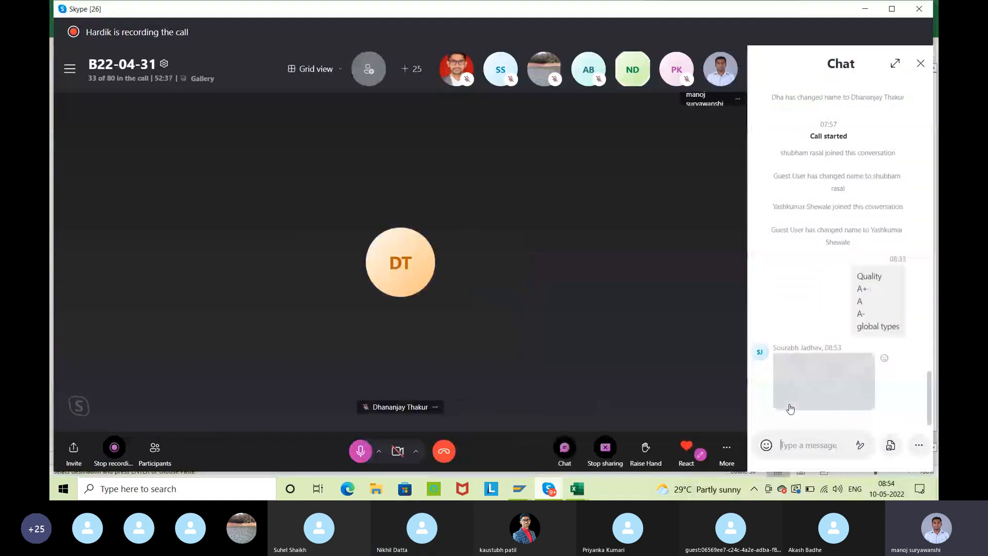
key(ctrl+v)
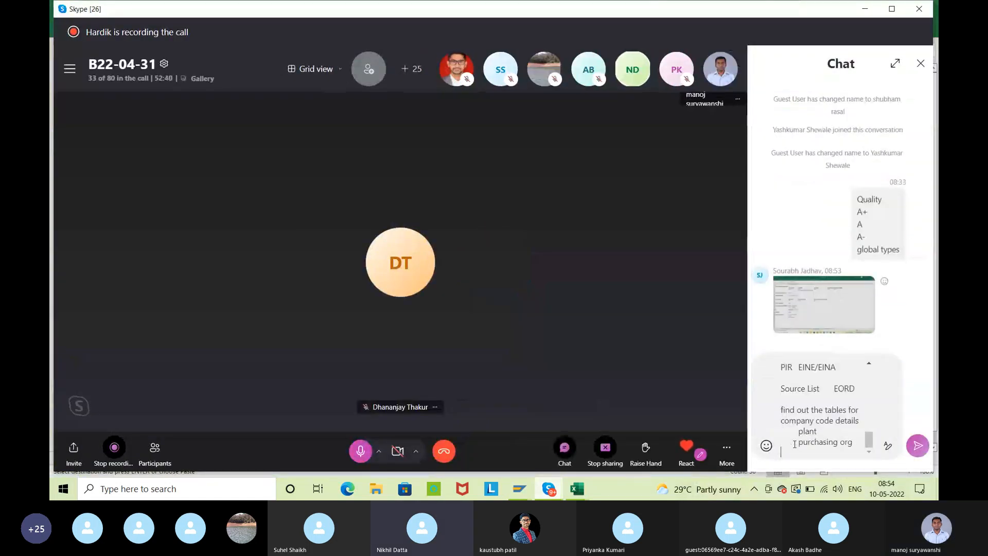
key(Return)
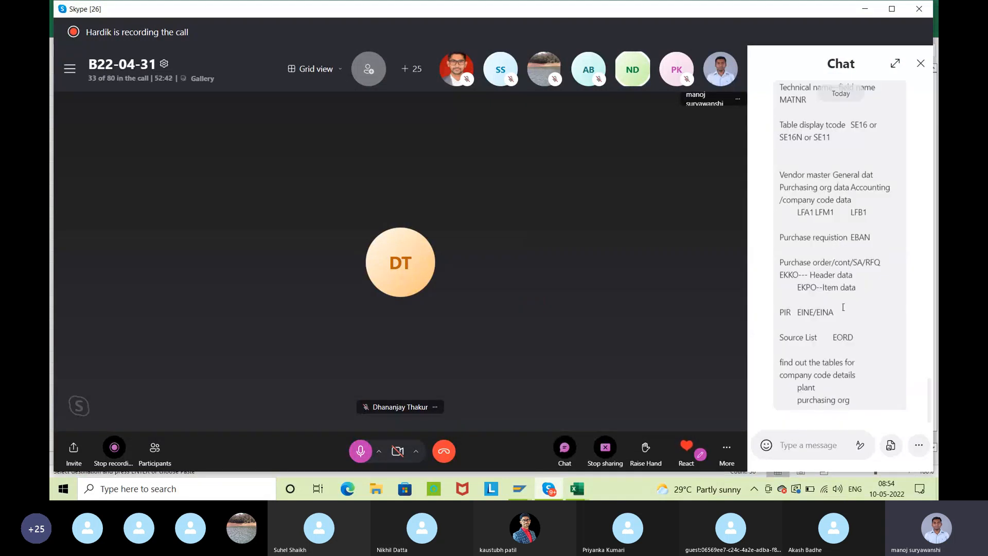
Review the sent table overview in the call chat and close the chat
scroll(854, 257, up, 5)
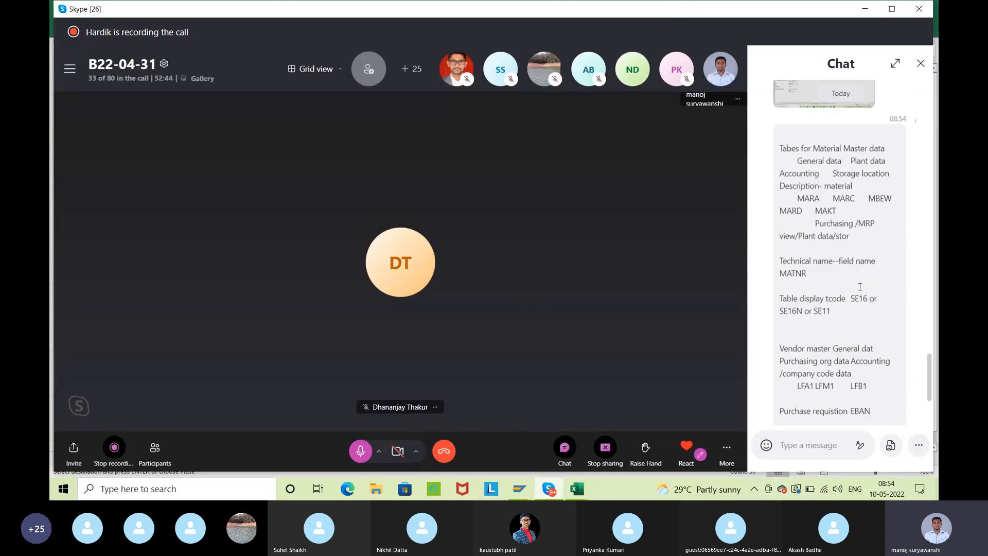
scroll(860, 287, down, 5)
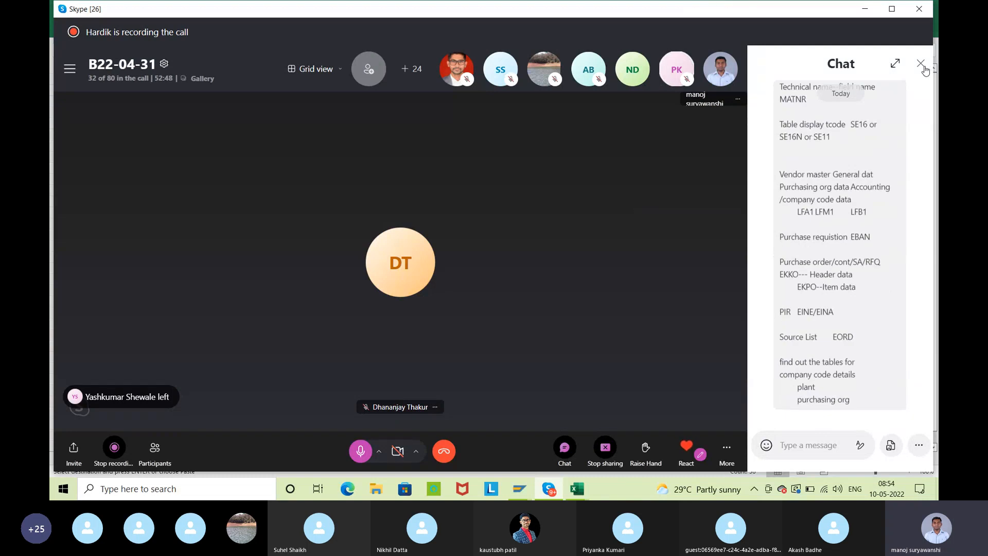
click(921, 64)
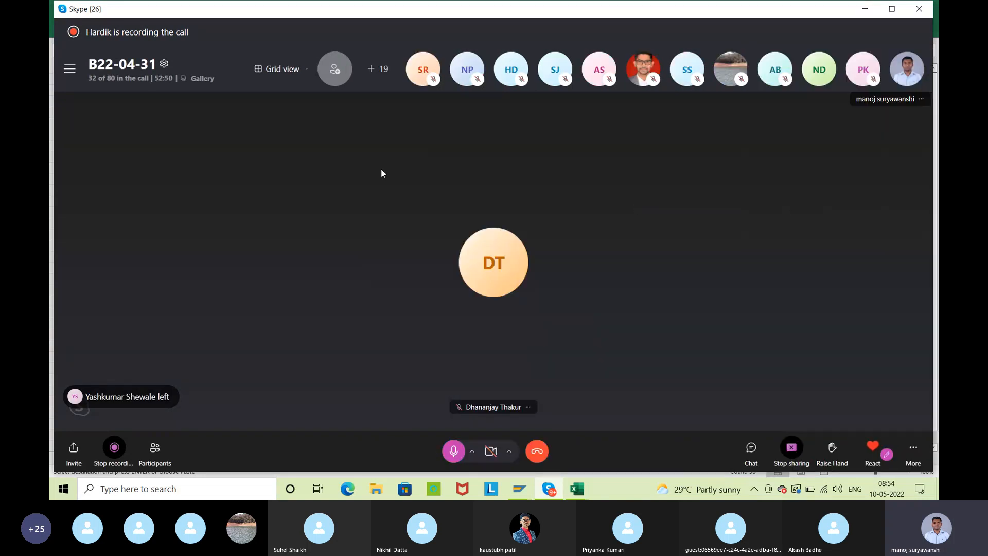